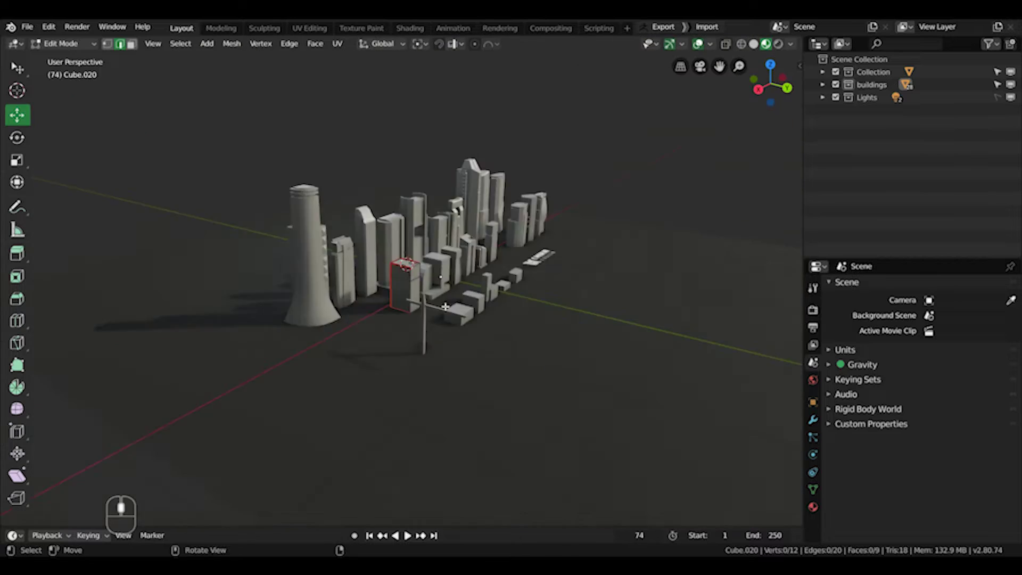
Cut horizontal edge loops around the plain block tower and select the vertical corner edges of its middle section.
{"action": "middle_click_drag", "start_coordinate": [479, 308], "coordinate": [457, 314]}
{"action": "scroll", "coordinate": [411, 320], "scroll_direction": "up", "scroll_amount": 5}
{"action": "middle_click_drag", "start_coordinate": [372, 298], "coordinate": [410, 319], "text": "shift"}
{"action": "scroll", "coordinate": [411, 312], "scroll_direction": "up", "scroll_amount": 1}
{"action": "key", "text": "a"}
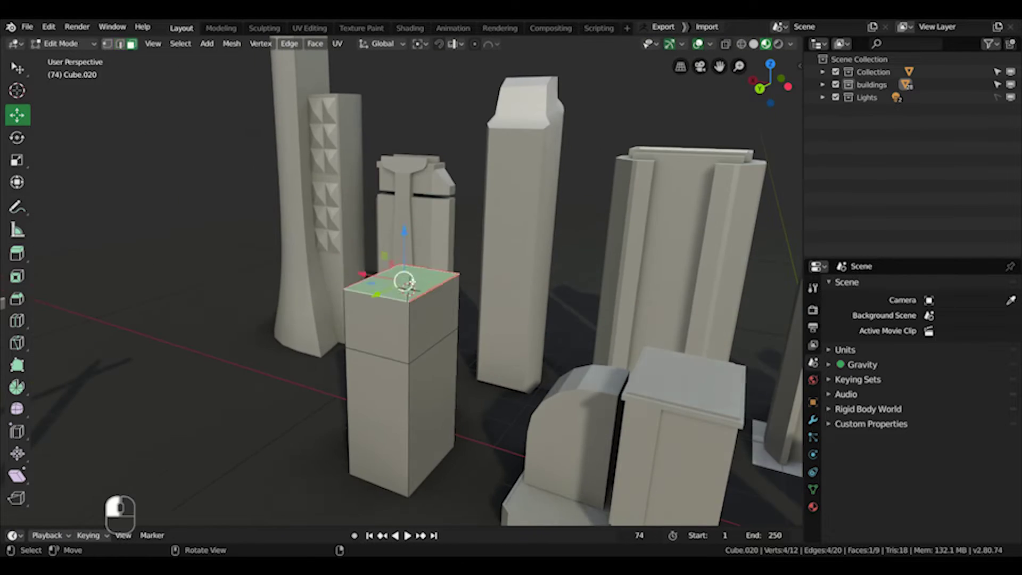
{"action": "middle_click_drag", "start_coordinate": [406, 284], "coordinate": [392, 266], "text": "ctrl"}
{"action": "left_click", "coordinate": [417, 353], "text": "ctrl+alt"}
{"action": "left_click", "coordinate": [542, 310]}
{"action": "key", "text": "ctrl+z"}
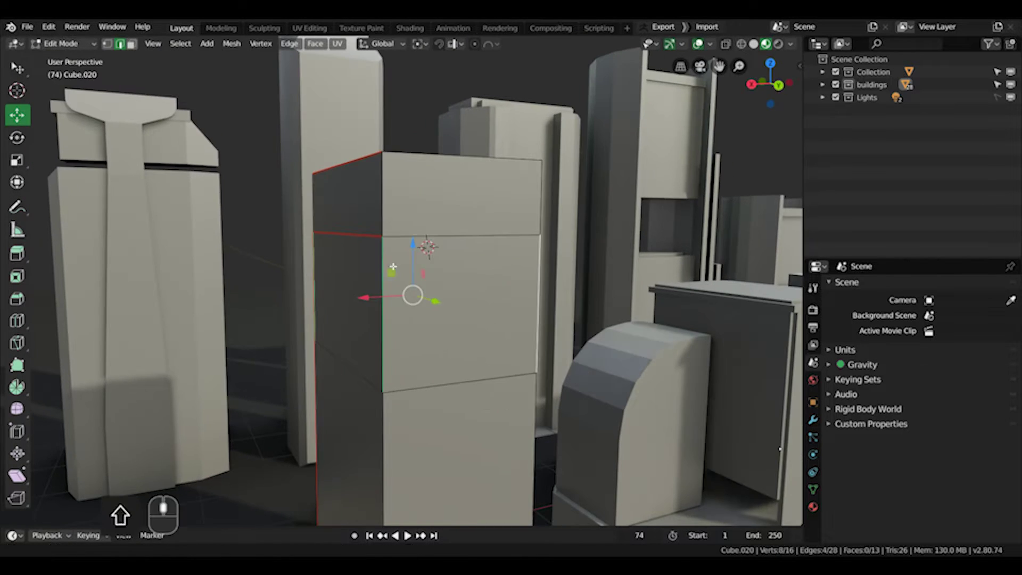
Bevel the vertical corner edges of the tower's middle section and scale its bordering edge loops to 1.153 along Z.
{"action": "left_click", "coordinate": [540, 272]}
{"action": "key", "text": "s"}
{"action": "key", "text": "z"}
{"action": "left_click", "coordinate": [451, 269]}
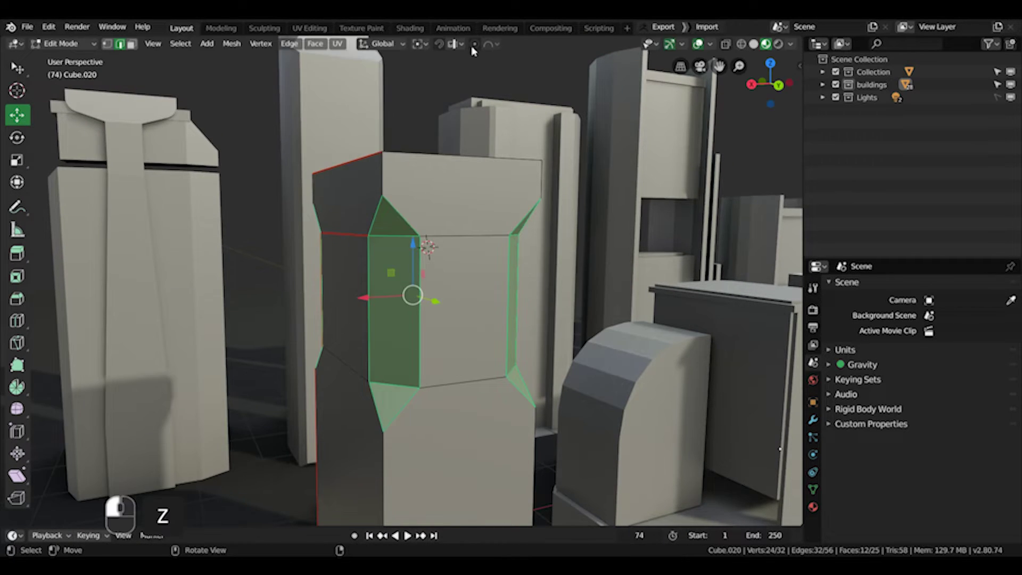
{"action": "middle_click_drag", "start_coordinate": [394, 68], "coordinate": [420, 45]}
{"action": "left_click", "coordinate": [419, 43]}
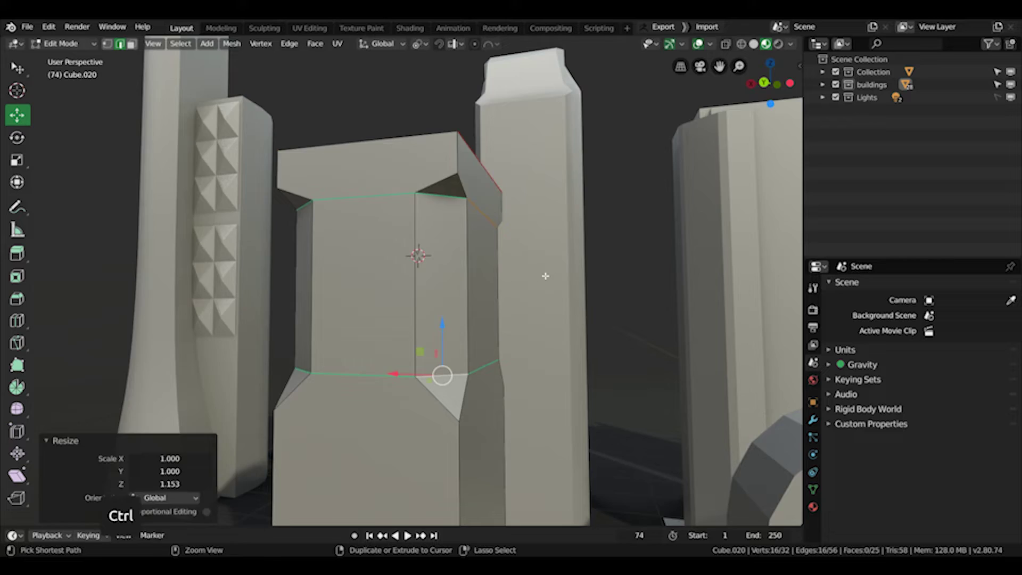
{"action": "left_click", "coordinate": [420, 43]}
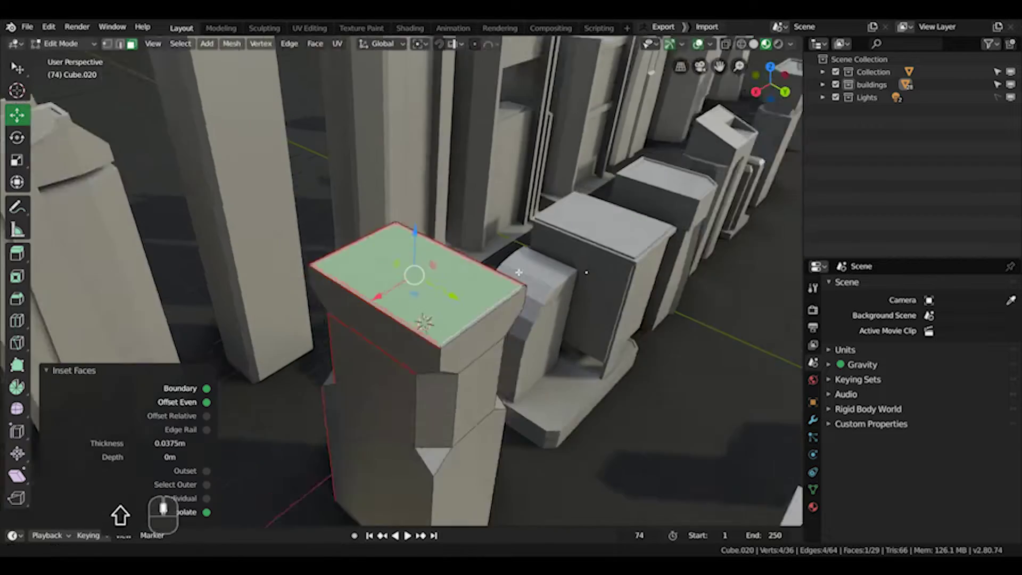
Inset the tower's top face by 0.0375 m and extrude it, finishing in object mode.
{"action": "key", "text": "e"}
{"action": "key", "text": "Tab"}
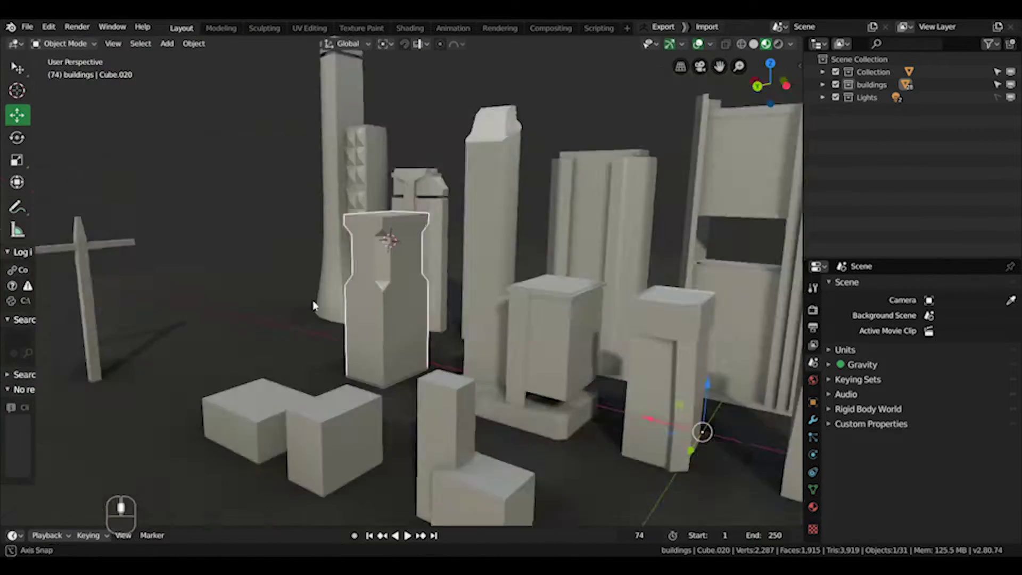
{"action": "scroll", "coordinate": [376, 334], "scroll_direction": "up", "scroll_amount": 3}
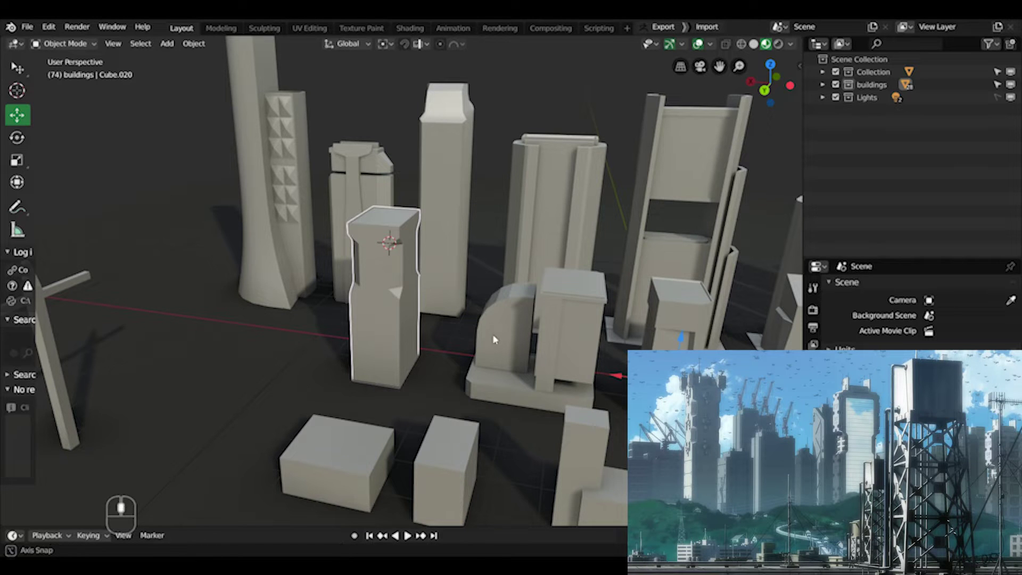
Inset the tower's roof face and extrude it 0.0206 m downward to leave a thin parapet rim.
{"action": "scroll", "coordinate": [388, 315], "scroll_direction": "up", "scroll_amount": 3}
{"action": "key", "text": "Tab"}
{"action": "middle_click_drag", "start_coordinate": [494, 339], "coordinate": [415, 253]}
{"action": "key", "text": "ctrl+r"}
{"action": "left_click", "coordinate": [395, 250]}
{"action": "key", "text": "i"}
{"action": "left_click_drag", "start_coordinate": [395, 212], "coordinate": [395, 206]}
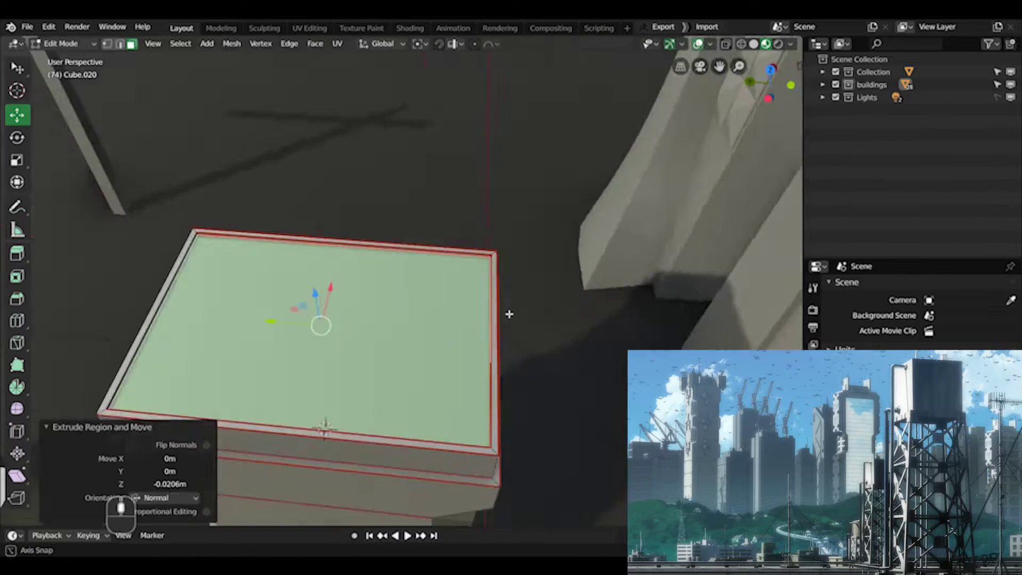
{"action": "key", "text": "Tab"}
{"action": "key", "text": "ctrl+r"}
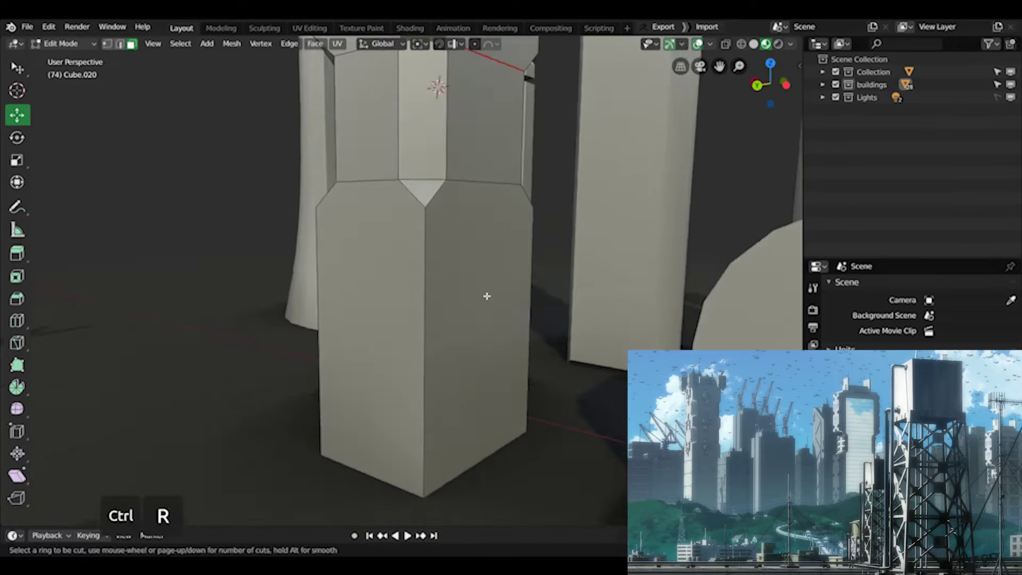
{"action": "scroll", "coordinate": [422, 282], "scroll_direction": "down", "scroll_amount": 3}
{"action": "middle_click_drag", "start_coordinate": [487, 296], "coordinate": [447, 351]}
{"action": "key", "text": "ctrl+r"}
{"action": "left_click", "coordinate": [447, 351]}
{"action": "key", "text": "ctrl+r"}
Select the upper, middle and lower wall faces on two opposite sides of the tower.
{"action": "middle_click_drag", "start_coordinate": [506, 340], "coordinate": [360, 337]}
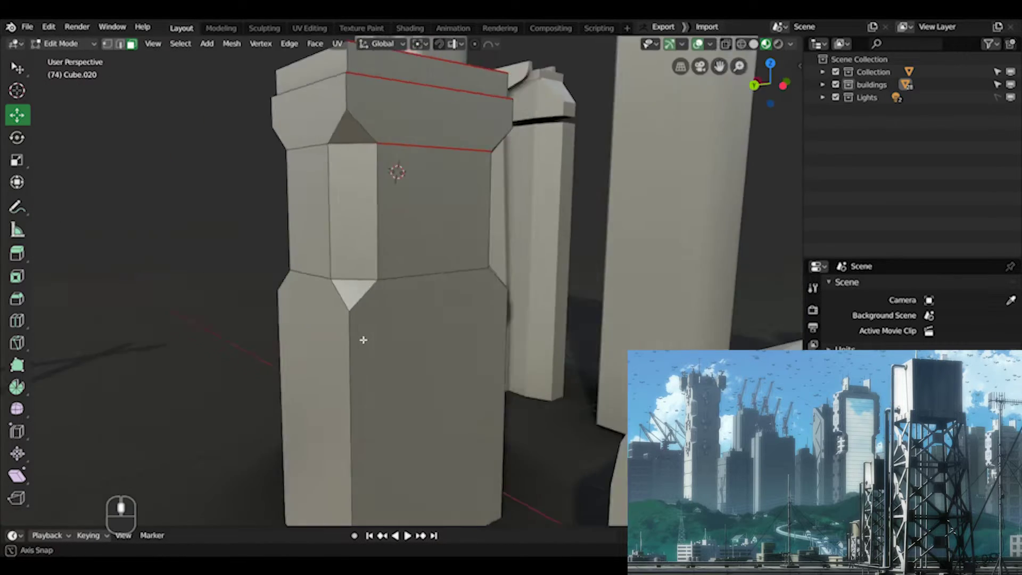
{"action": "left_click", "coordinate": [360, 338]}
{"action": "middle_click_drag", "start_coordinate": [463, 318], "coordinate": [393, 342]}
{"action": "left_click", "coordinate": [393, 342], "text": "shift"}
{"action": "left_click", "coordinate": [393, 170], "text": "shift"}
{"action": "left_click", "coordinate": [381, 98], "text": "shift"}
{"action": "middle_click_drag", "start_coordinate": [381, 98], "coordinate": [558, 255]}
{"action": "left_click", "coordinate": [407, 421], "text": "shift"}
{"action": "left_click", "coordinate": [410, 288], "text": "shift"}
{"action": "left_click", "coordinate": [407, 213], "text": "shift"}
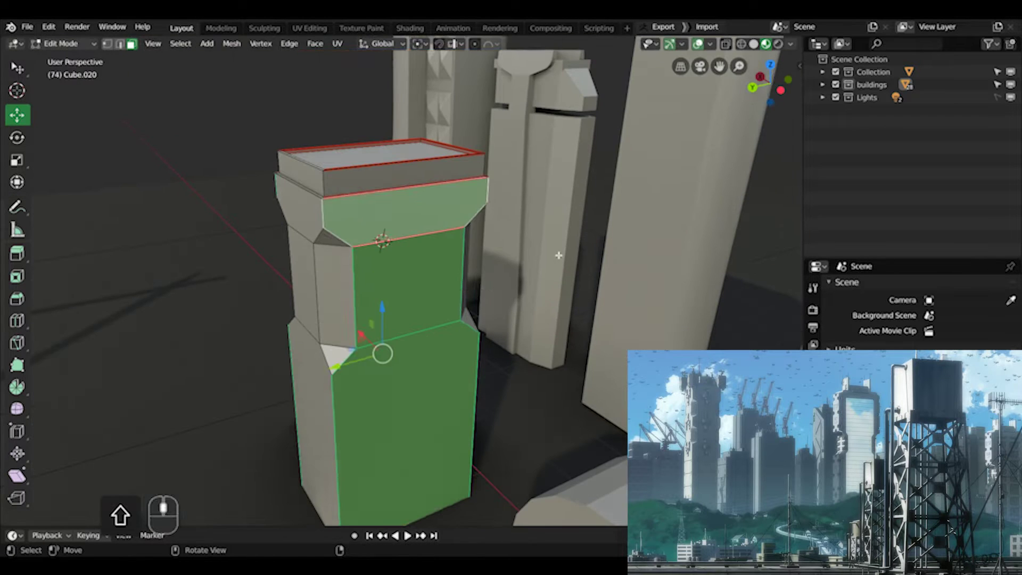
Extrude the selected wall faces and scale them inward to form recessed panels framed by the tower's corners.
{"action": "left_click", "coordinate": [511, 286]}
{"action": "key", "text": "e"}
{"action": "right_click", "coordinate": [575, 304]}
{"action": "middle_click_drag", "start_coordinate": [509, 286], "coordinate": [513, 309]}
{"action": "key", "text": "s"}
{"action": "key", "text": "x"}
{"action": "left_click", "coordinate": [536, 314]}
{"action": "key", "text": "s"}
{"action": "key", "text": "y"}
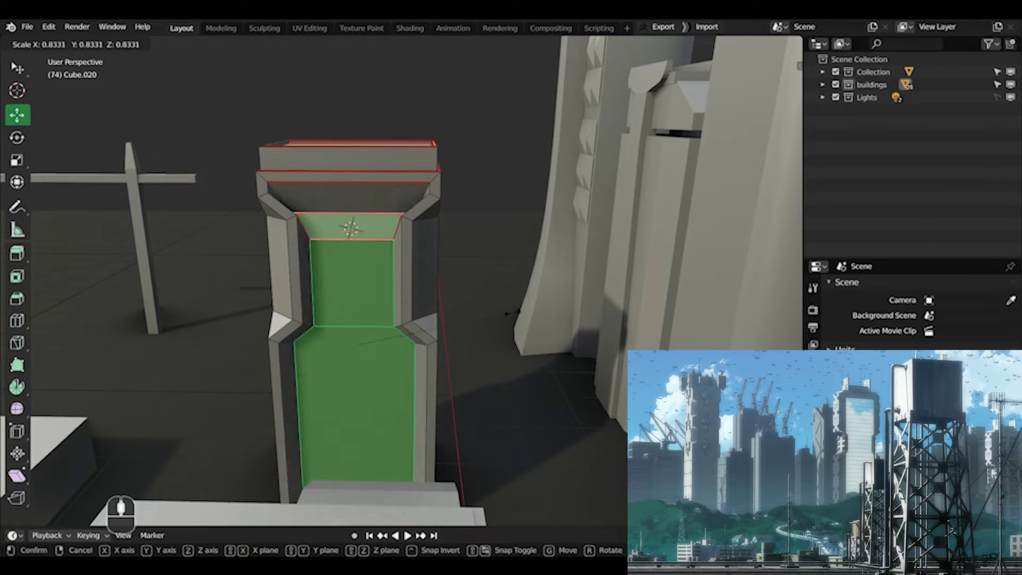
{"action": "mouse_move", "coordinate": [528, 310]}
{"action": "middle_mouse_down"}
{"action": "mouse_move", "coordinate": [572, 320]}
{"action": "mouse_move", "coordinate": [461, 315]}
{"action": "mouse_move", "coordinate": [408, 331]}
{"action": "mouse_move", "coordinate": [524, 318]}
{"action": "middle_mouse_up"}
{"action": "left_click", "coordinate": [583, 323]}
Return to object mode and save the file buildings.blend.
{"action": "key", "text": "Tab"}
{"action": "left_click", "coordinate": [408, 330]}
{"action": "key", "text": "ctrl+s"}
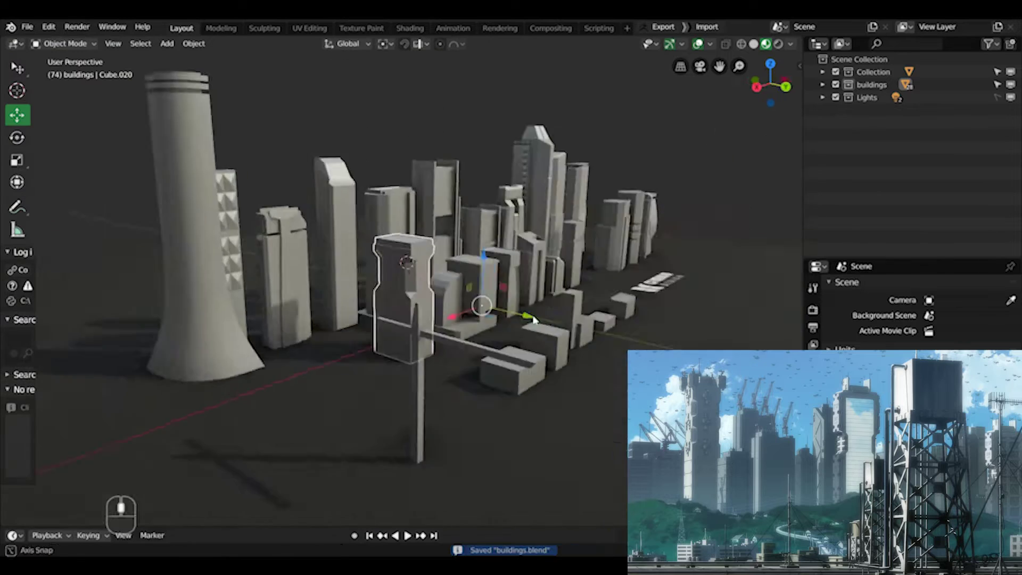
Set the detailed tower's origin to its own geometry.
{"action": "left_click", "coordinate": [441, 172]}
{"action": "middle_click_drag", "start_coordinate": [452, 298], "coordinate": [426, 311]}
{"action": "left_click", "coordinate": [425, 313]}
{"action": "key", "text": "shift+s"}
{"action": "left_click", "coordinate": [430, 210]}
{"action": "middle_click_drag", "start_coordinate": [430, 224], "coordinate": [384, 276]}
{"action": "left_click", "coordinate": [387, 301]}
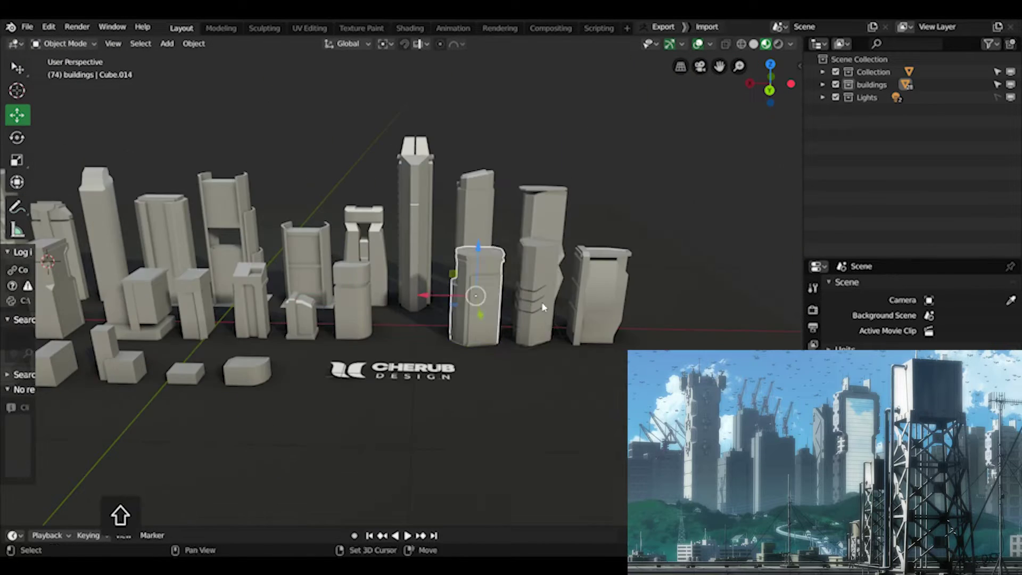
Box-select the rows of buildings and set their origins to their geometry.
{"action": "middle_click_drag", "start_coordinate": [341, 277], "coordinate": [341, 330]}
{"action": "left_click", "coordinate": [346, 266]}
{"action": "key", "text": "b"}
{"action": "left_click_drag", "start_coordinate": [127, 194], "coordinate": [745, 298]}
{"action": "key", "text": "shift+s"}
{"action": "left_click", "coordinate": [559, 127]}
{"action": "middle_click_drag", "start_coordinate": [559, 213], "coordinate": [455, 326]}
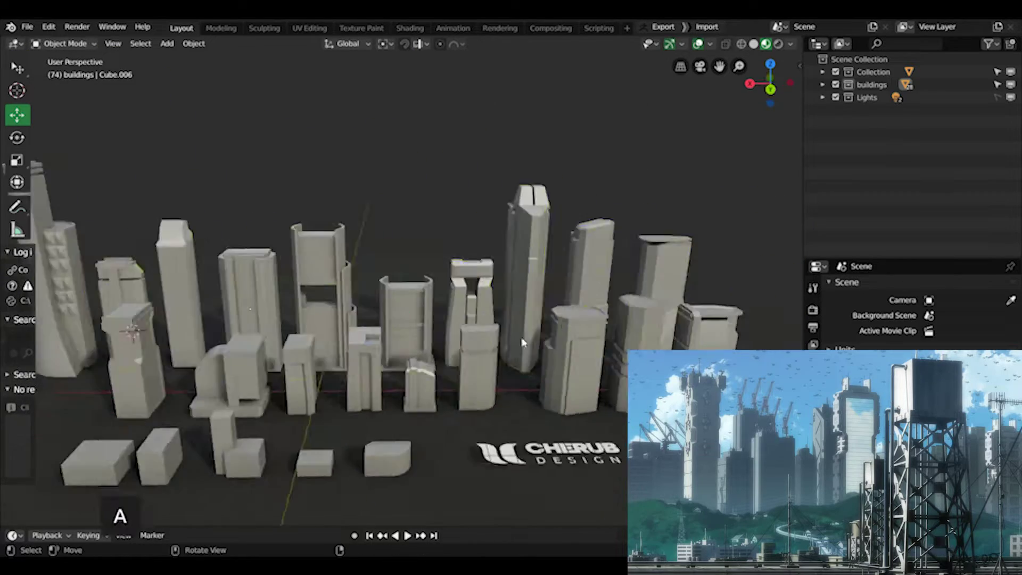
Duplicate the lower side face of the small capped tower, scale it to 0.916 and extrude it into a panel.
{"action": "left_click", "coordinate": [255, 298]}
{"action": "middle_click_drag", "start_coordinate": [341, 298], "coordinate": [373, 288]}
{"action": "key", "text": "g"}
{"action": "left_click", "coordinate": [269, 314]}
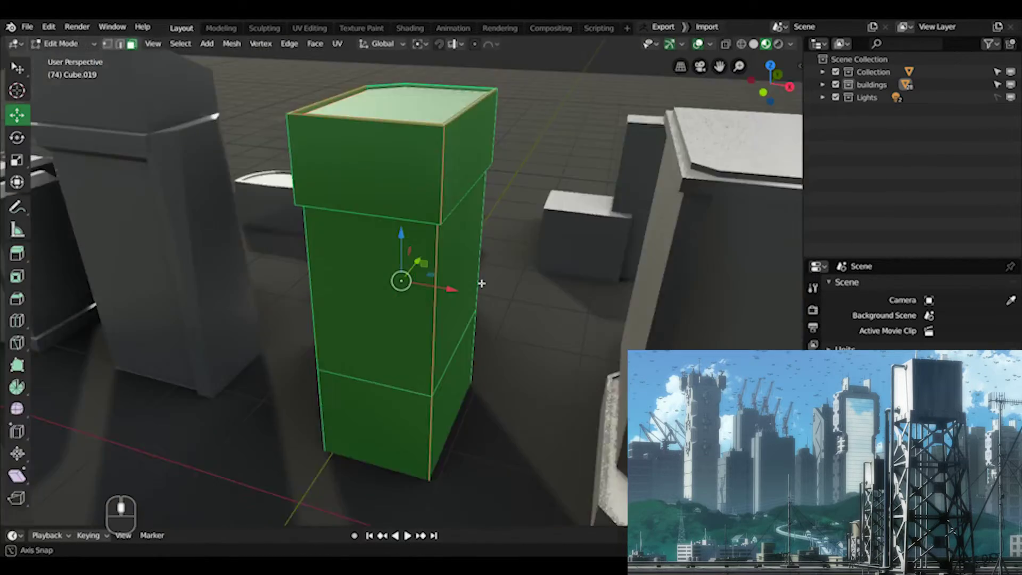
{"action": "middle_click_drag", "start_coordinate": [481, 283], "coordinate": [460, 388]}
{"action": "key", "text": "Tab"}
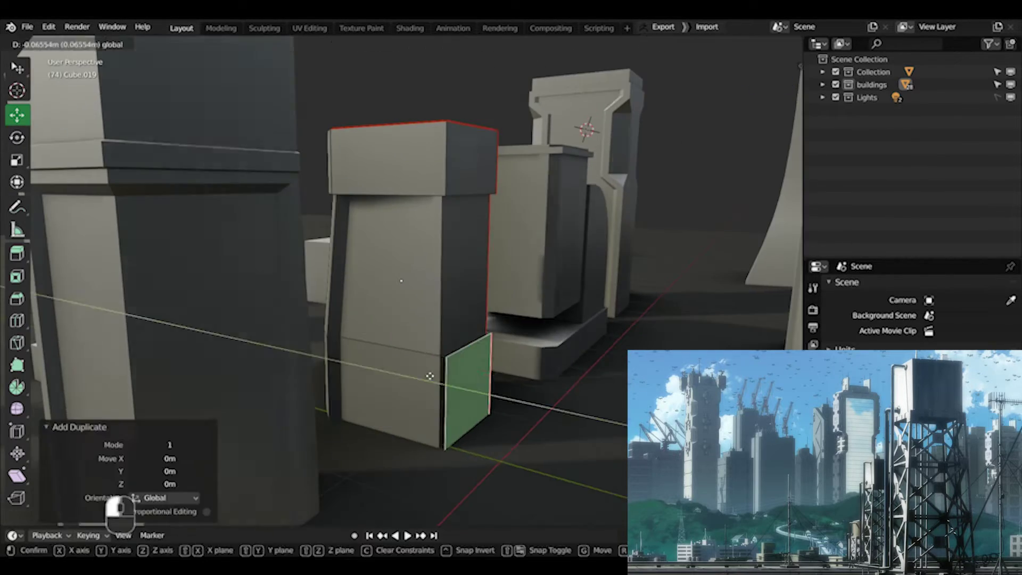
{"action": "key", "text": "w"}
{"action": "key", "text": "a"}
{"action": "key", "text": "s"}
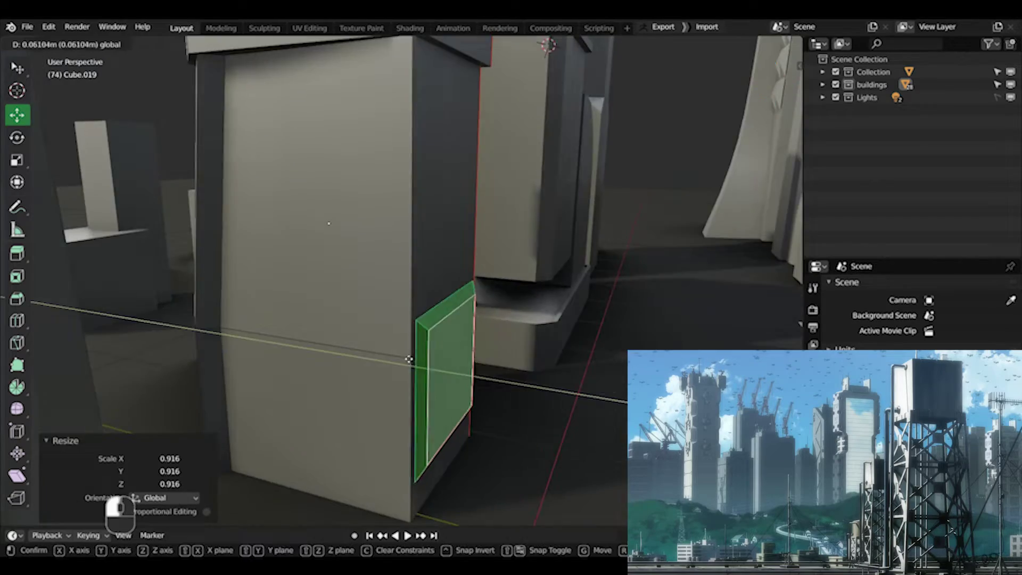
Duplicate the panel up the wall into a stack of three and move the stack 0.212 m along X.
{"action": "key", "text": "shift+d"}
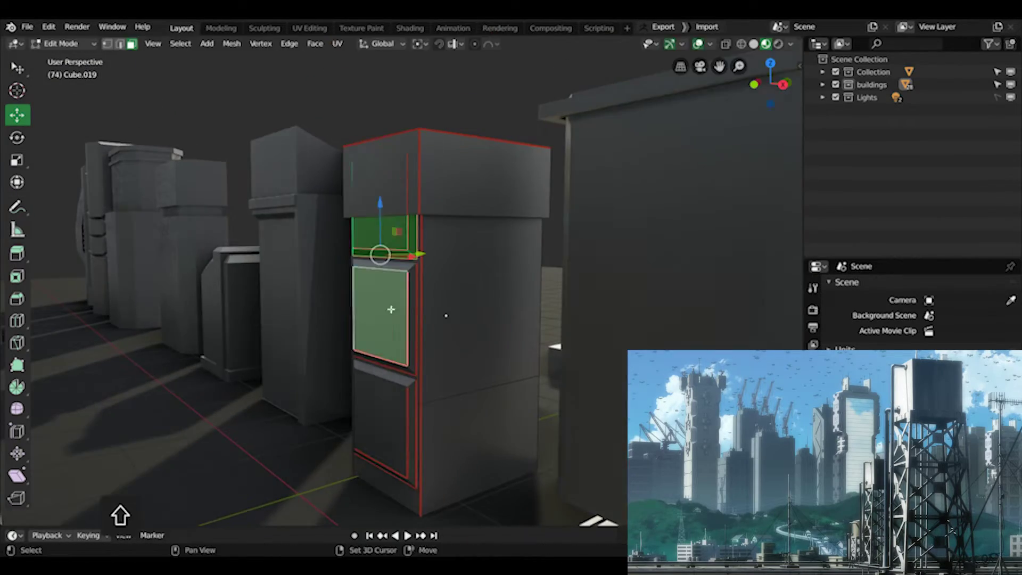
{"action": "key", "text": "shift+d"}
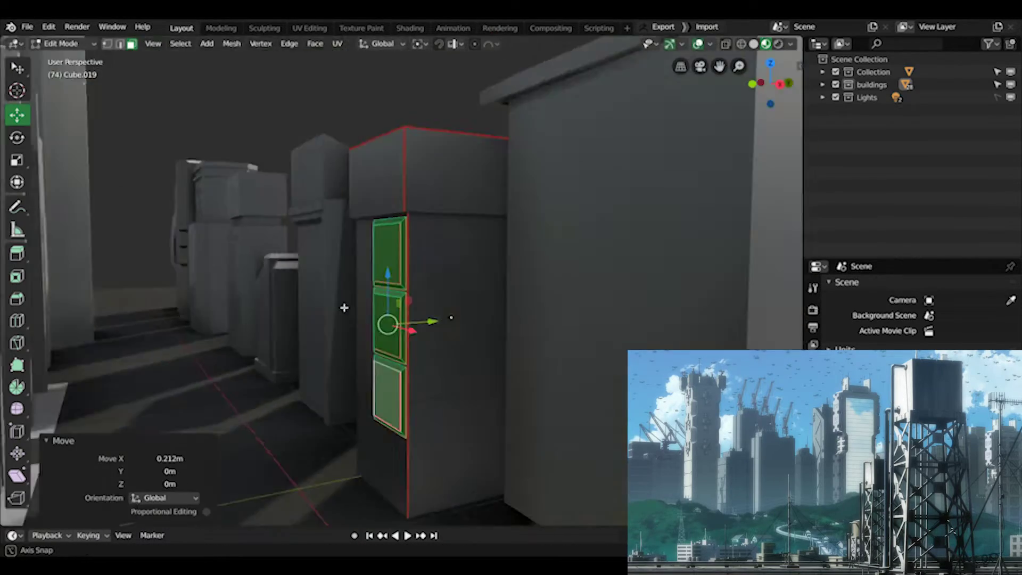
{"action": "key", "text": "Tab"}
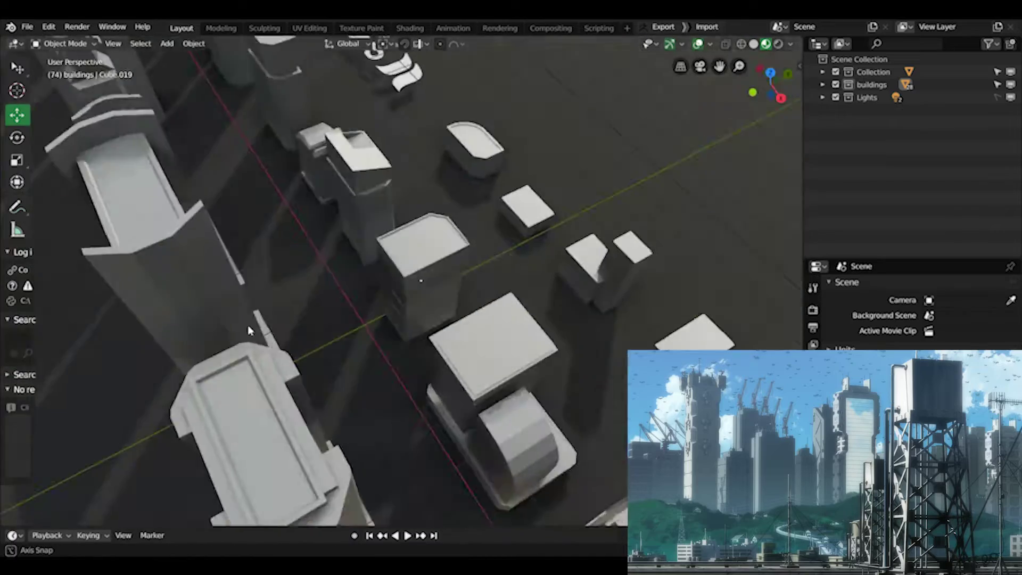
{"action": "middle_click_drag", "start_coordinate": [248, 330], "coordinate": [492, 344]}
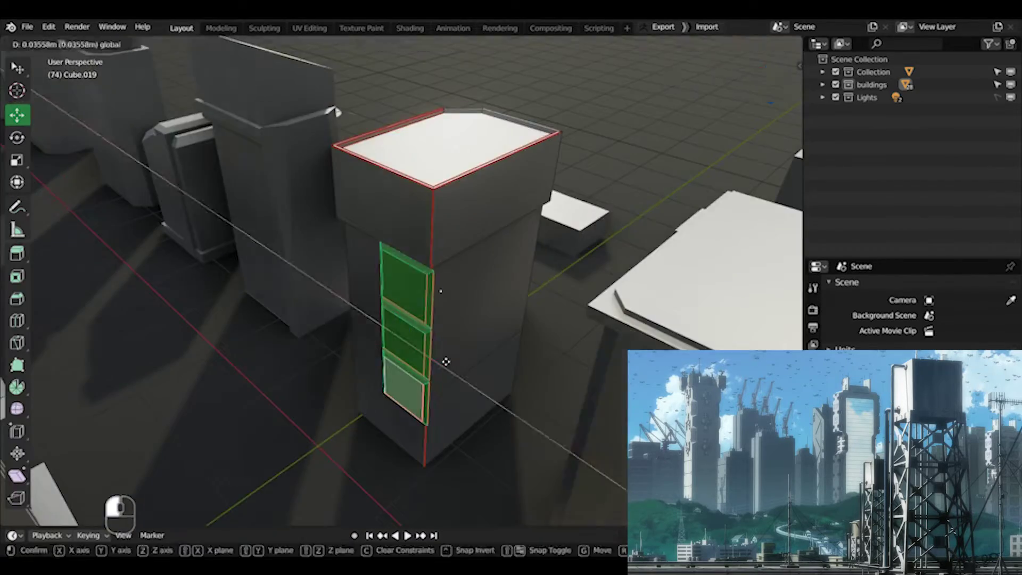
Move the side edges of the three panels 0.949 m along Y across the adjacent wall.
{"action": "scroll", "coordinate": [447, 298], "scroll_direction": "up", "scroll_amount": 3}
{"action": "key", "text": "ctrl+Tab"}
{"action": "middle_click_drag", "start_coordinate": [437, 356], "coordinate": [486, 332]}
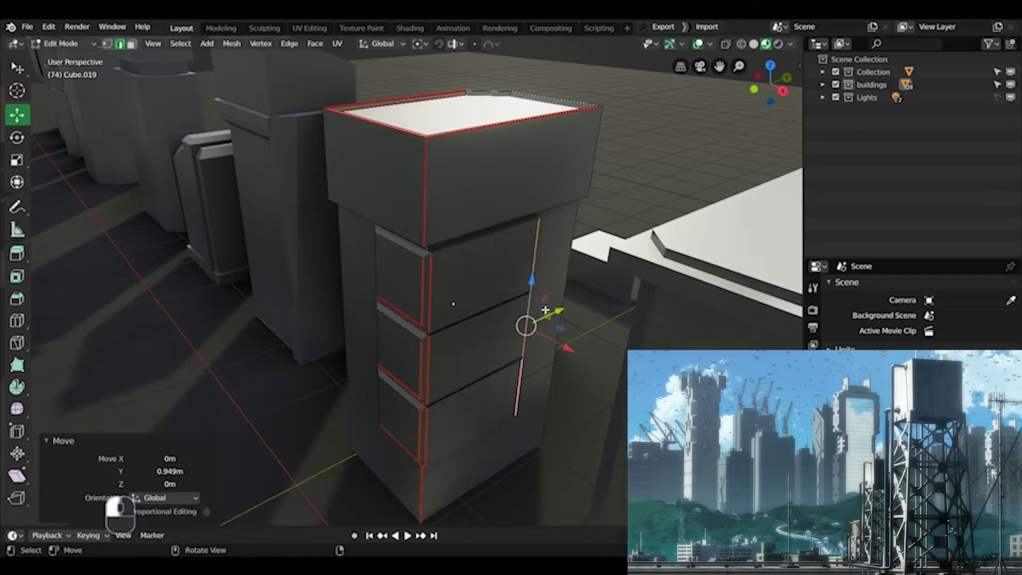
Try to rotate the panels' moved edges about X and shear them, and undo the attempts.
{"action": "middle_click_drag", "start_coordinate": [545, 309], "coordinate": [554, 272]}
{"action": "key", "text": "r"}
{"action": "key", "text": "x"}
{"action": "key", "text": "ctrl+z"}
{"action": "key", "text": "shift+w"}
{"action": "left_click", "coordinate": [695, 254]}
{"action": "middle_click_drag", "start_coordinate": [700, 303], "coordinate": [538, 306]}
{"action": "left_click", "coordinate": [171, 458]}
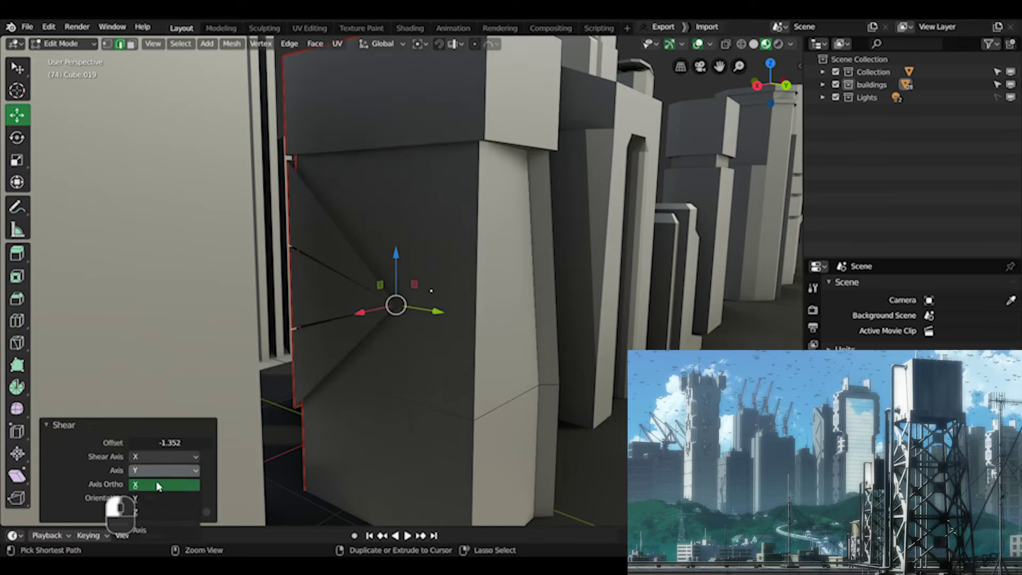
{"action": "key", "text": "ctrl+z"}
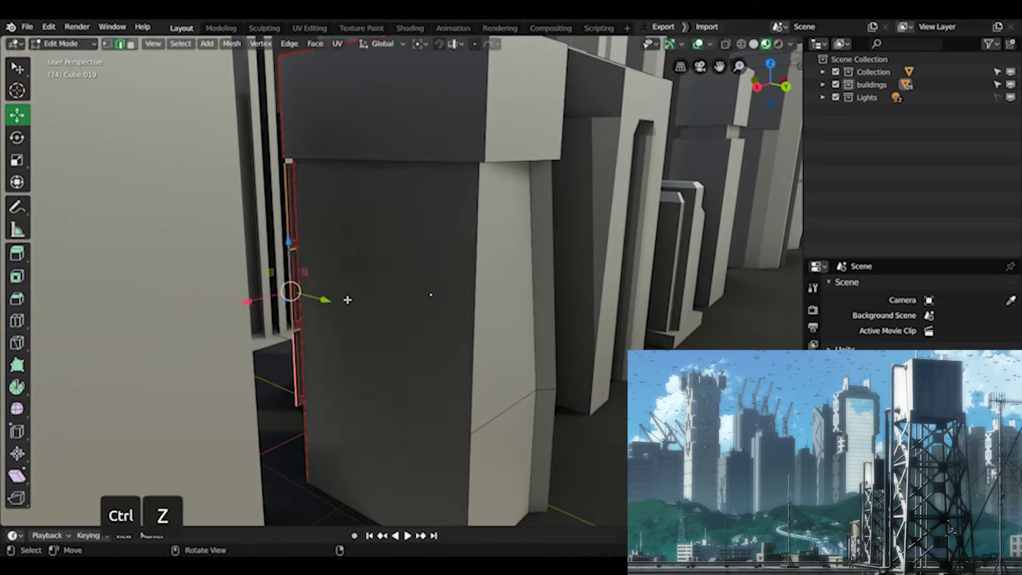
Pull the side edges of the three panels along Y across the wall.
{"action": "left_click_drag", "start_coordinate": [326, 300], "coordinate": [436, 318]}
{"action": "middle_click_drag", "start_coordinate": [436, 320], "coordinate": [474, 296]}
Try to shear the panels' end edges, switching the shear axis to Y and adjusting the offset to -0.037.
{"action": "key", "text": "shift+w"}
{"action": "left_click", "coordinate": [549, 304]}
{"action": "middle_click_drag", "start_coordinate": [549, 304], "coordinate": [569, 313]}
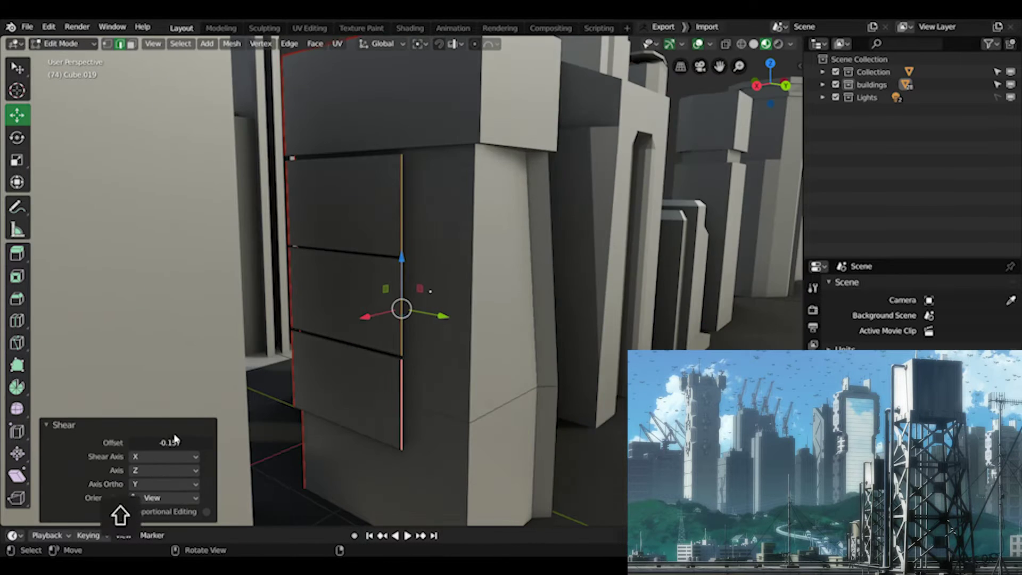
{"action": "left_click", "coordinate": [163, 485]}
{"action": "middle_click_drag", "start_coordinate": [164, 485], "coordinate": [171, 441]}
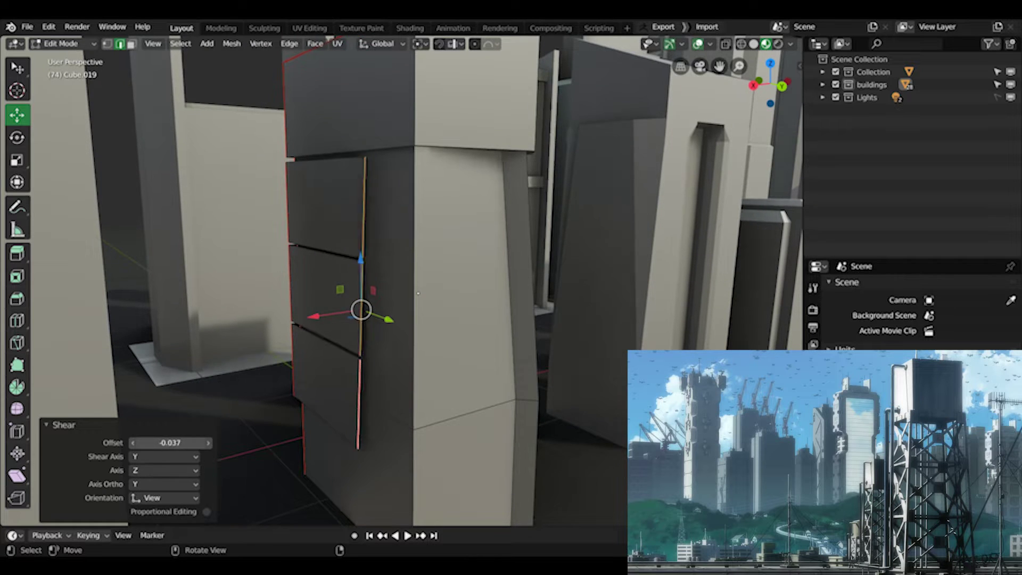
{"action": "left_click", "coordinate": [164, 470]}
{"action": "left_click", "coordinate": [163, 482]}
{"action": "middle_click_drag", "start_coordinate": [164, 481], "coordinate": [440, 337]}
{"action": "key", "text": "q"}
Try another shear along X and a rotation on the panels' end edges, and undo the changes.
{"action": "middle_click_drag", "start_coordinate": [420, 300], "coordinate": [487, 326]}
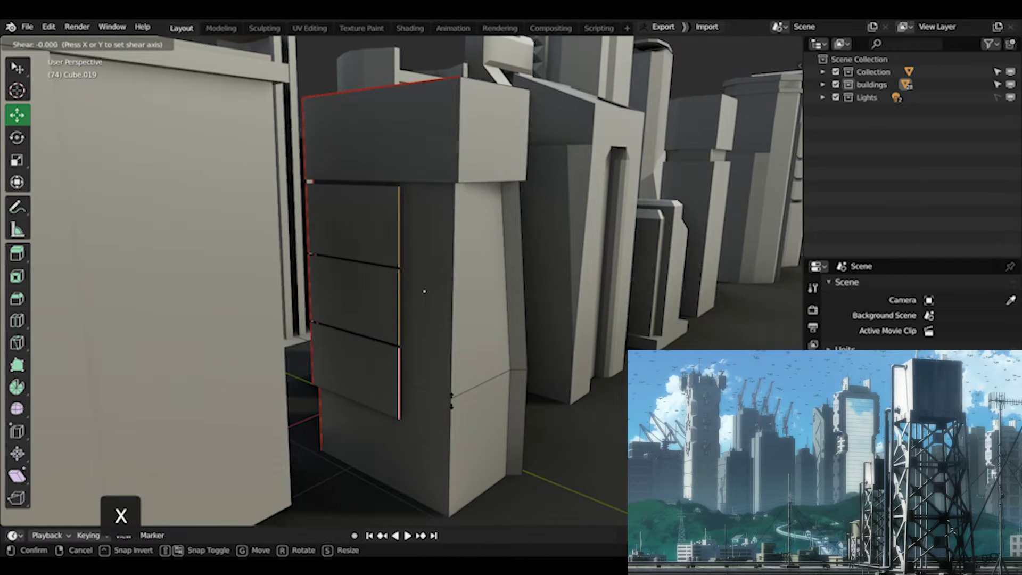
{"action": "left_click", "coordinate": [451, 401]}
{"action": "middle_click_drag", "start_coordinate": [451, 400], "coordinate": [506, 298]}
{"action": "key", "text": "ctrl+z"}
{"action": "key", "text": "r"}
{"action": "right_click", "coordinate": [485, 297]}
{"action": "left_click", "coordinate": [538, 237]}
{"action": "key", "text": "ctrl+z"}
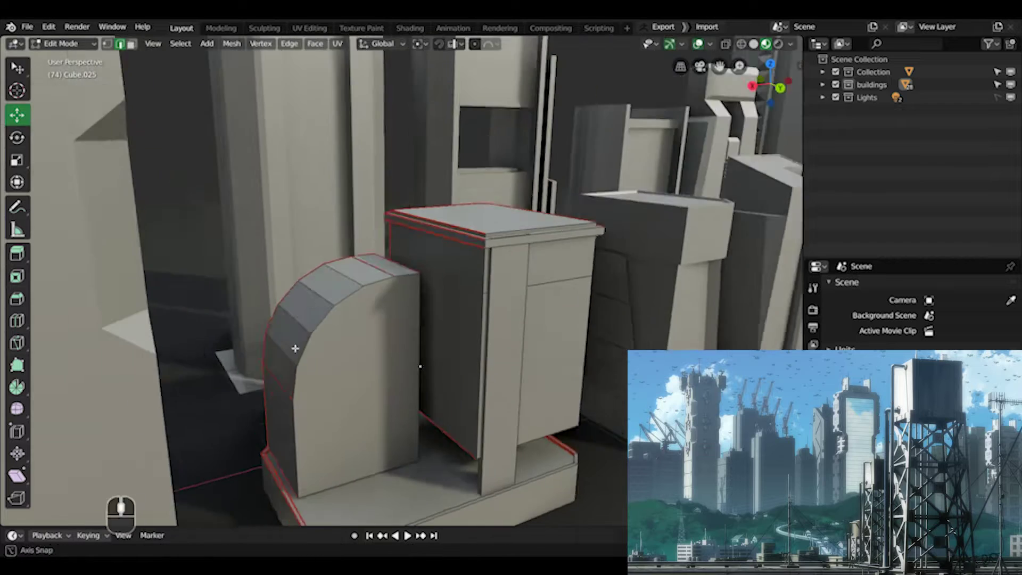
Inset the curved block's flat side face by 0.0542 m and extrude it.
{"action": "left_click", "coordinate": [424, 381]}
{"action": "middle_click_drag", "start_coordinate": [294, 350], "coordinate": [516, 291]}
{"action": "left_click", "coordinate": [424, 381], "text": "shift"}
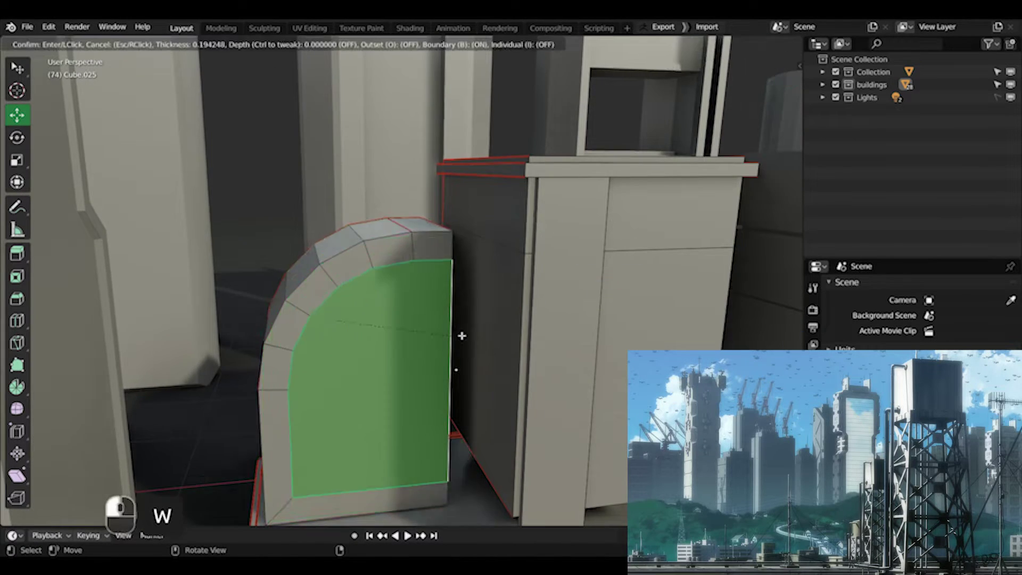
{"action": "left_click", "coordinate": [461, 336]}
{"action": "middle_click_drag", "start_coordinate": [462, 335], "coordinate": [473, 285]}
{"action": "middle_click_drag", "start_coordinate": [536, 297], "coordinate": [559, 292], "text": "shift"}
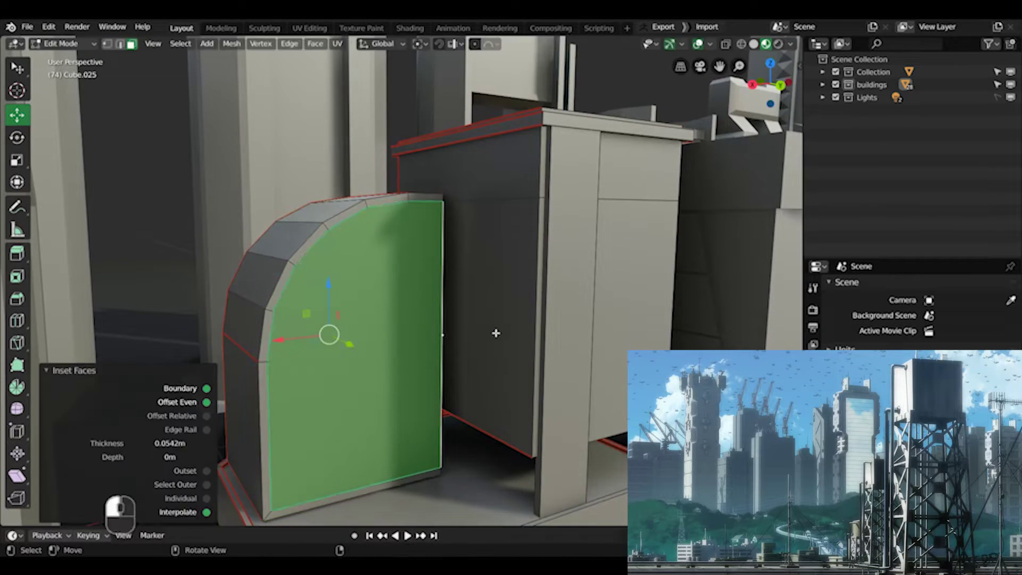
{"action": "middle_click_drag", "start_coordinate": [380, 281], "coordinate": [473, 341]}
{"action": "key", "text": "l"}
{"action": "left_click_drag", "start_coordinate": [426, 341], "coordinate": [446, 331]}
Leave mesh editing of the curved building and save the file.
{"action": "key", "text": "Tab"}
{"action": "middle_click_drag", "start_coordinate": [446, 331], "coordinate": [445, 302]}
{"action": "key", "text": "ctrl+s"}
{"action": "scroll", "coordinate": [345, 290], "scroll_direction": "down", "scroll_amount": 5}
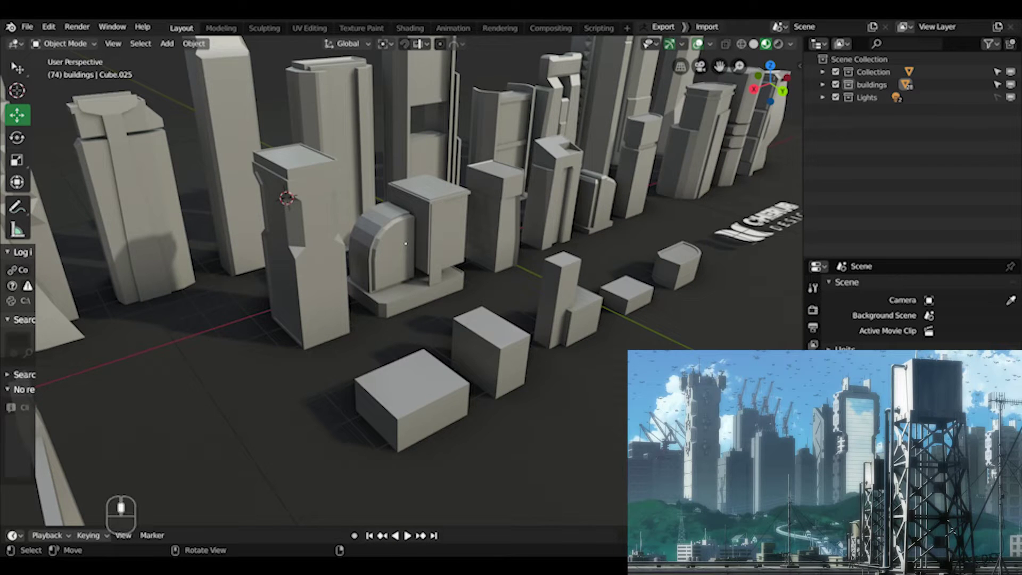
Focus on the curved building and examine its new side detail from several angles.
{"action": "middle_click_drag", "start_coordinate": [446, 302], "coordinate": [524, 296]}
{"action": "middle_click_drag", "start_coordinate": [524, 295], "coordinate": [340, 298], "text": "shift"}
{"action": "middle_click_drag", "start_coordinate": [340, 298], "coordinate": [341, 330], "text": "shift"}
{"action": "left_click", "coordinate": [328, 306]}
{"action": "key", "text": "KP_Decimal"}
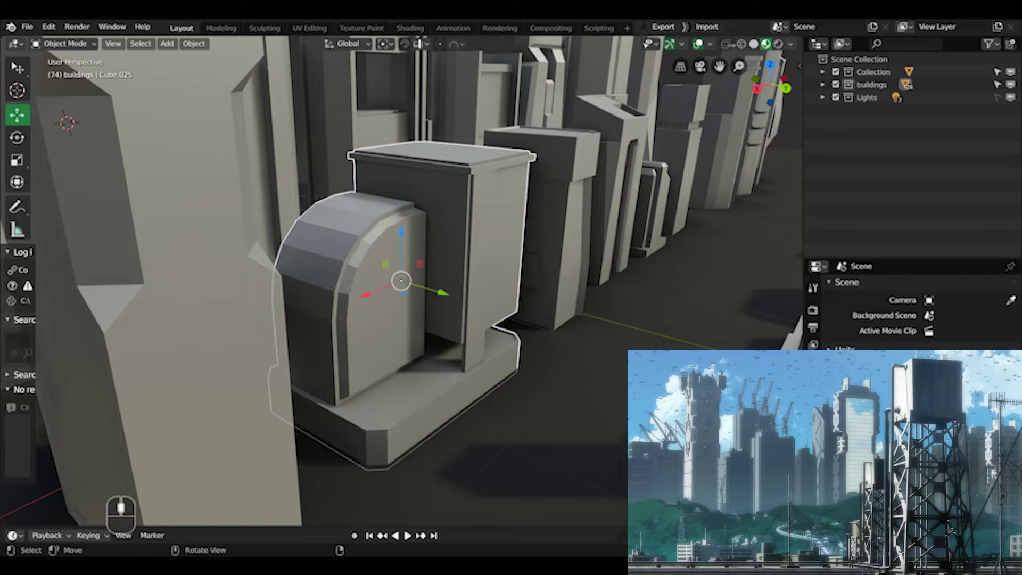
{"action": "middle_click_drag", "start_coordinate": [452, 332], "coordinate": [563, 354]}
{"action": "scroll", "coordinate": [353, 355], "scroll_direction": "down", "scroll_amount": 1}
{"action": "scroll", "coordinate": [479, 341], "scroll_direction": "down", "scroll_amount": 3}
Duplicate the low box building and place the copy beside the original.
{"action": "left_click", "coordinate": [517, 391]}
{"action": "key", "text": "KP_Decimal"}
{"action": "middle_click_drag", "start_coordinate": [517, 391], "coordinate": [379, 327]}
{"action": "scroll", "coordinate": [378, 332], "scroll_direction": "down", "scroll_amount": 4}
{"action": "key", "text": "shift+d"}
{"action": "left_click_drag", "start_coordinate": [421, 306], "coordinate": [122, 271]}
Open the duplicated box's mesh for editing and examine it up close.
{"action": "key", "text": "Tab"}
{"action": "middle_click_drag", "start_coordinate": [373, 319], "coordinate": [444, 331], "text": "shift"}
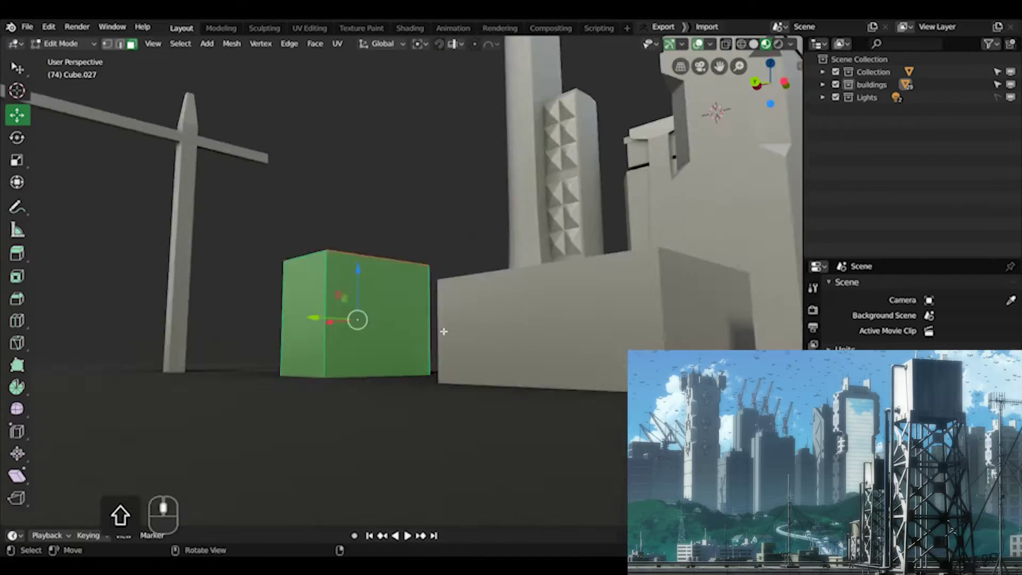
{"action": "key", "text": "grave"}
{"action": "middle_click_drag", "start_coordinate": [482, 260], "coordinate": [445, 311]}
{"action": "key", "text": "ctrl+Tab"}
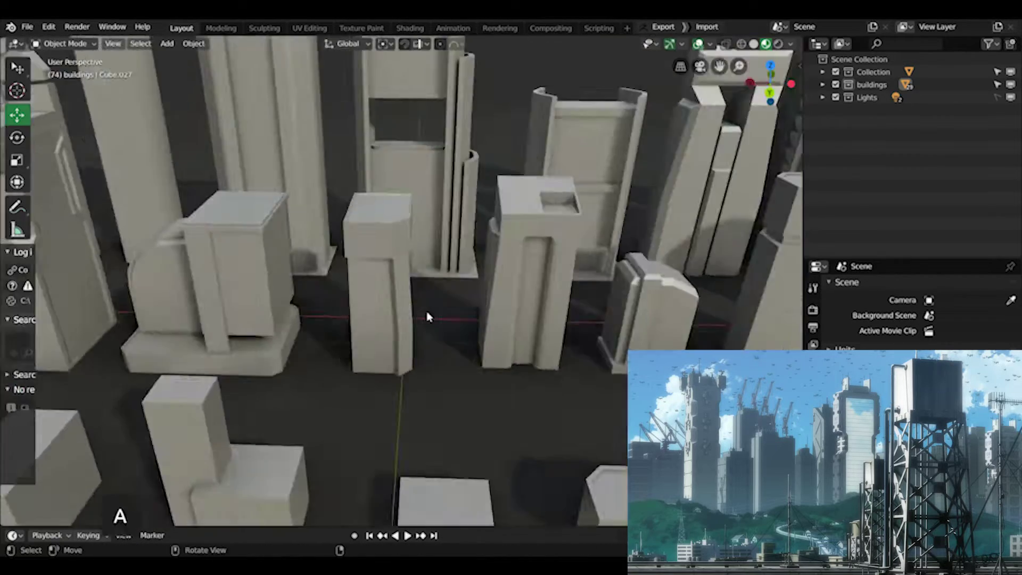
Cut six evenly spaced horizontal edge loops around the small chamfered box building.
{"action": "middle_click_drag", "start_coordinate": [426, 315], "coordinate": [520, 258]}
{"action": "key", "text": "KP_Decimal"}
{"action": "key", "text": "Tab"}
{"action": "middle_click_drag", "start_coordinate": [346, 314], "coordinate": [475, 278]}
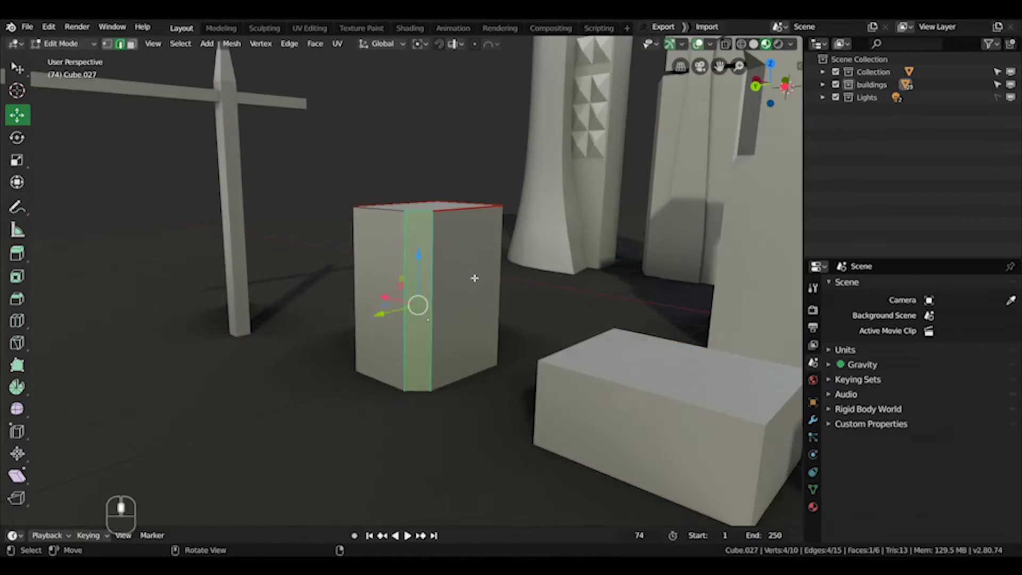
{"action": "key", "text": "ctrl+r"}
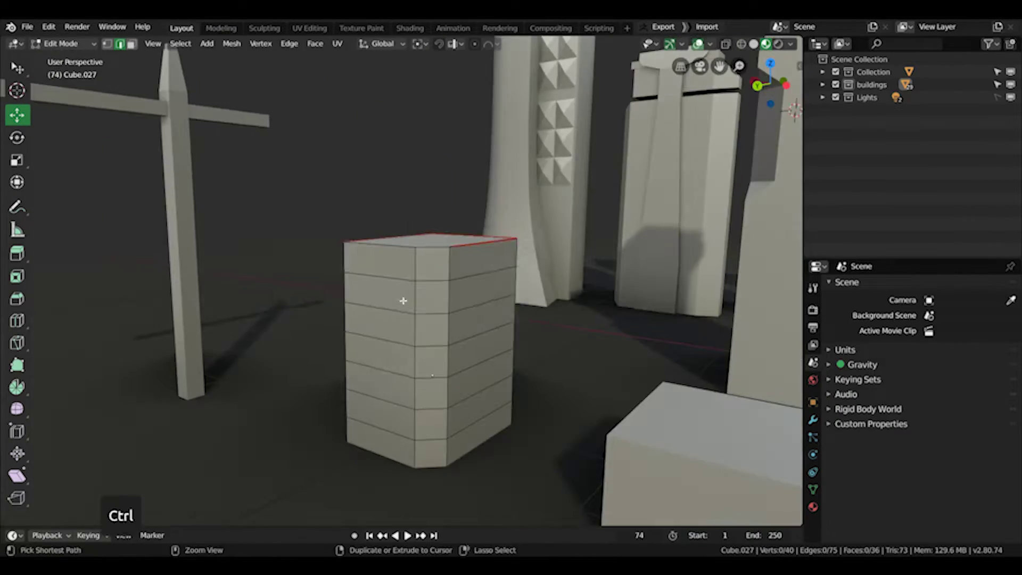
{"action": "key", "text": "Tab"}
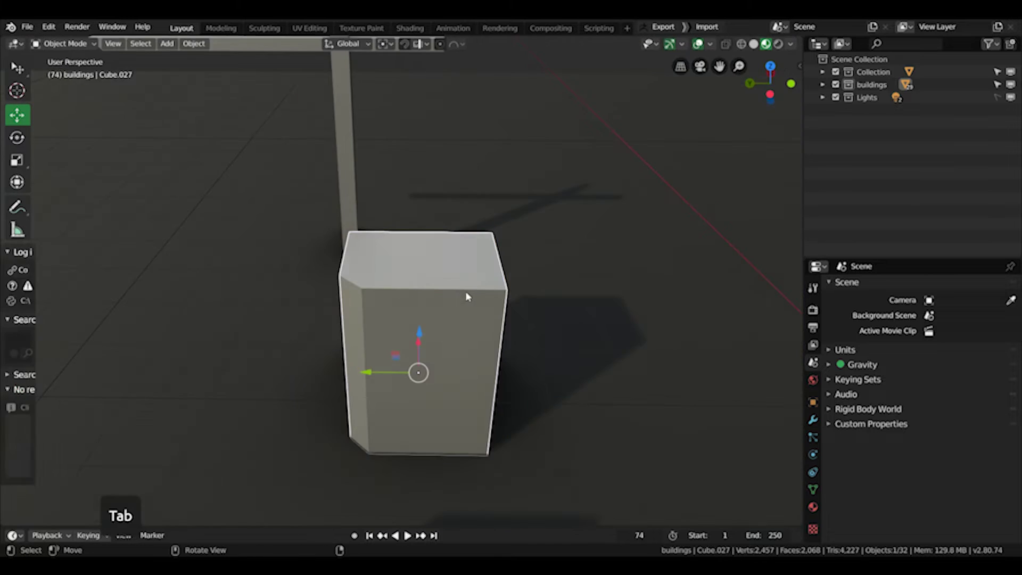
Add vertical edge loops near the corners of one wide side and recess three alternating panels there.
{"action": "key", "text": "Tab"}
{"action": "middle_click_drag", "start_coordinate": [466, 297], "coordinate": [438, 247]}
{"action": "key", "text": "ctrl+r"}
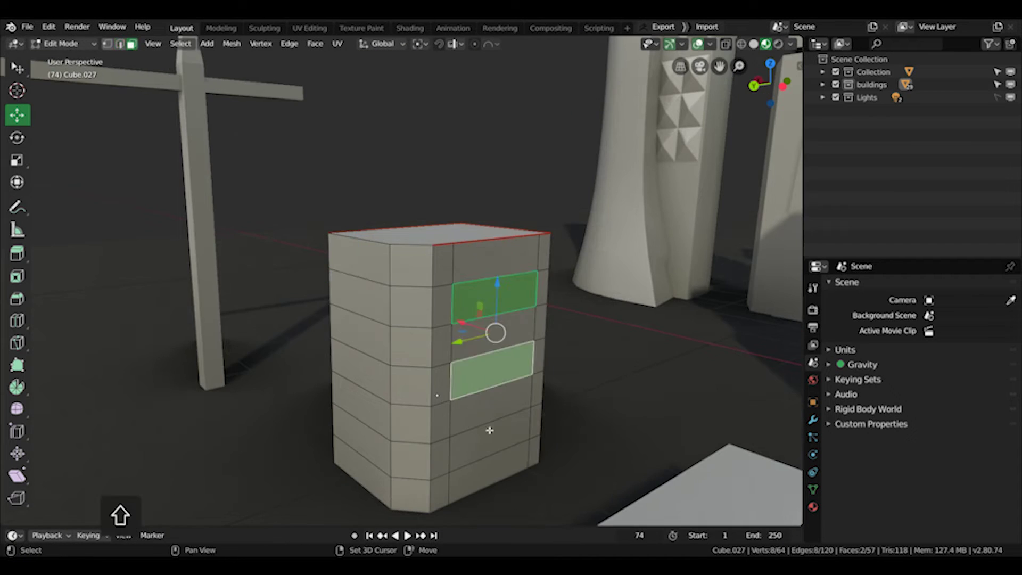
{"action": "left_click", "coordinate": [489, 430], "text": "shift"}
{"action": "middle_click_drag", "start_coordinate": [489, 430], "coordinate": [620, 325]}
{"action": "key", "text": "shift+w"}
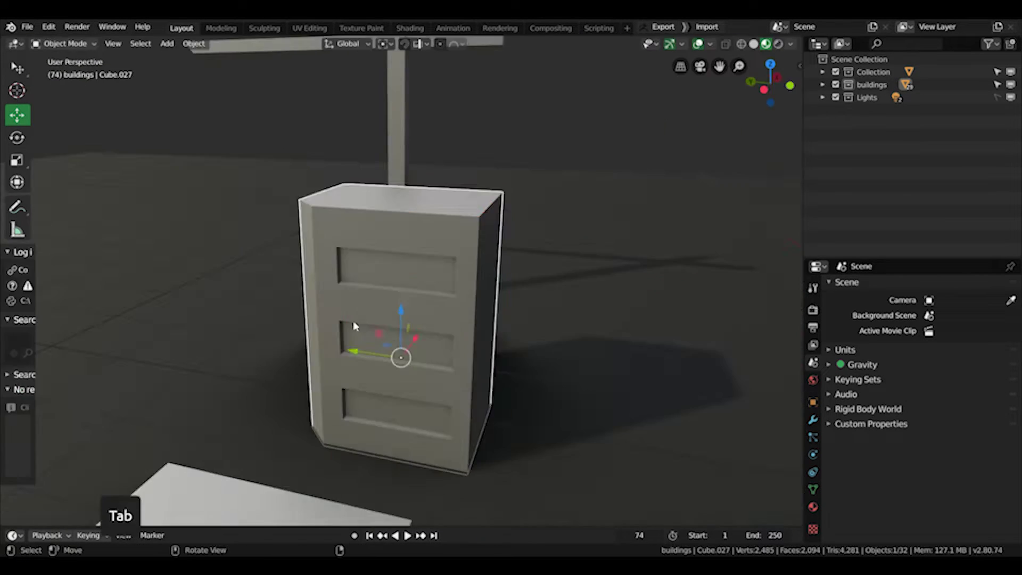
Move the chamfered building's whole mesh vertically and rescale it.
{"action": "scroll", "coordinate": [308, 343], "scroll_direction": "down", "scroll_amount": 5}
{"action": "scroll", "coordinate": [486, 352], "scroll_direction": "up", "scroll_amount": 5}
{"action": "middle_click_drag", "start_coordinate": [486, 352], "coordinate": [506, 279]}
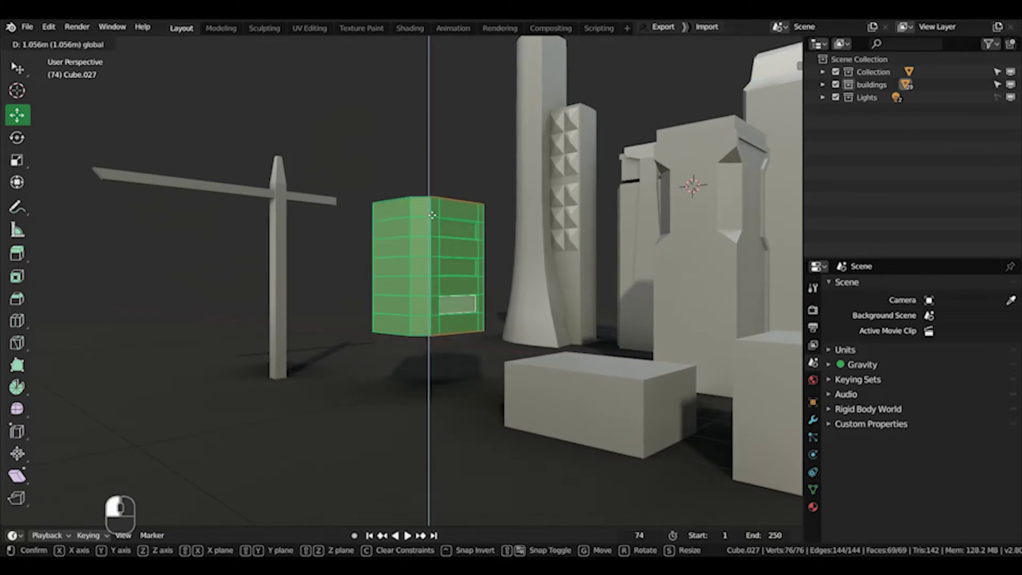
{"action": "key", "text": "s"}
{"action": "left_click", "coordinate": [411, 343]}
{"action": "middle_click_drag", "start_coordinate": [411, 342], "coordinate": [429, 359]}
{"action": "key", "text": "s"}
{"action": "left_click", "coordinate": [463, 319]}
{"action": "scroll", "coordinate": [437, 327], "scroll_direction": "up", "scroll_amount": 4}
{"action": "key", "text": "Tab"}
{"action": "scroll", "coordinate": [429, 359], "scroll_direction": "up", "scroll_amount": 2}
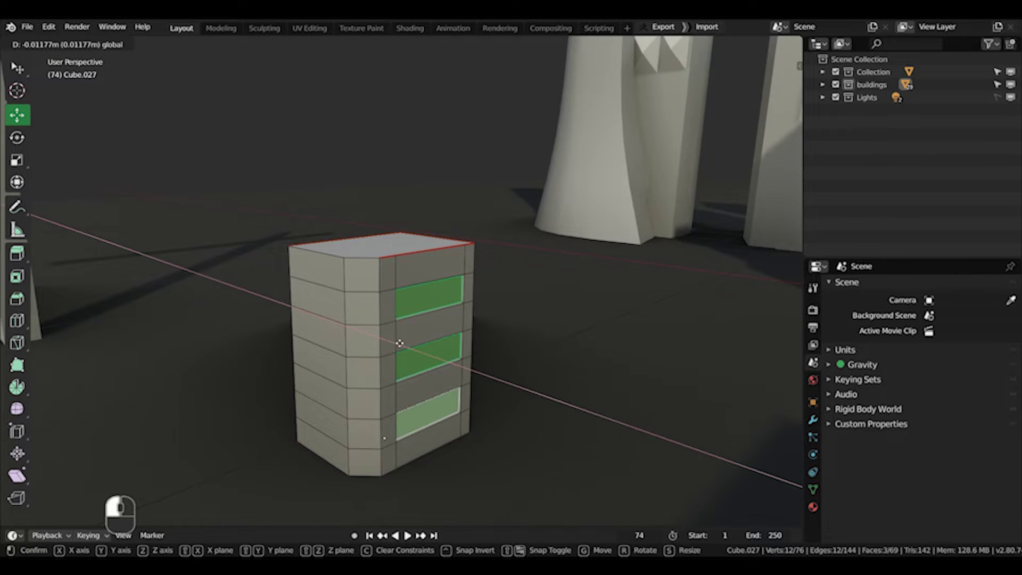
Push the three recessed panels slightly deeper and inset the alternating bands on two other sides by about 0.03 m.
{"action": "left_click_drag", "start_coordinate": [399, 342], "coordinate": [400, 343]}
{"action": "middle_click_drag", "start_coordinate": [400, 342], "coordinate": [376, 313]}
{"action": "left_click", "coordinate": [380, 296], "text": "shift"}
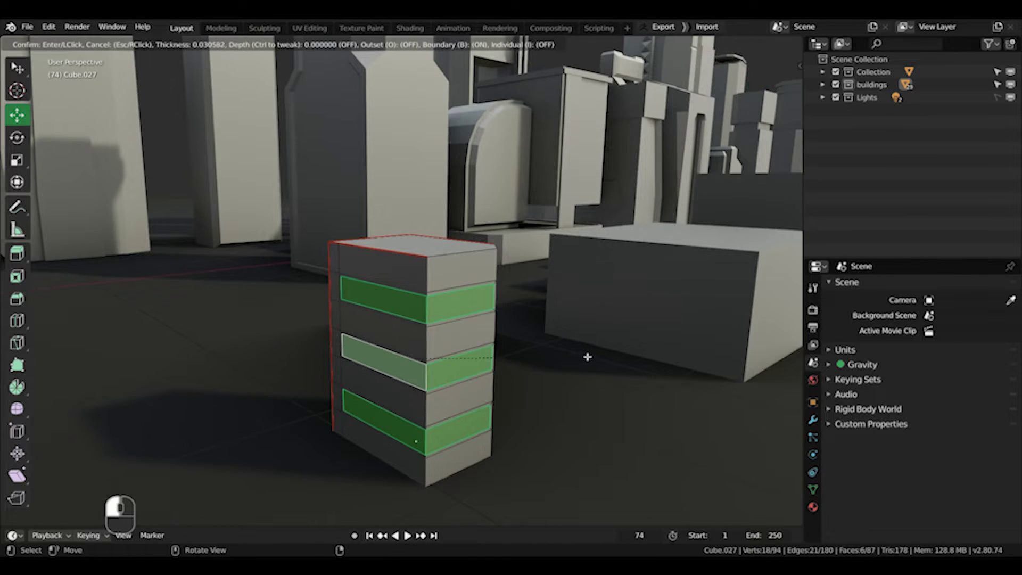
{"action": "left_click", "coordinate": [587, 356]}
{"action": "middle_click_drag", "start_coordinate": [587, 356], "coordinate": [610, 353]}
{"action": "key", "text": "Tab"}
{"action": "scroll", "coordinate": [507, 369], "scroll_direction": "down", "scroll_amount": 8}
{"action": "scroll", "coordinate": [610, 353], "scroll_direction": "up", "scroll_amount": 8}
Repeat the last face operation on the chamfered building's side bands and leave mesh editing.
{"action": "key", "text": "Tab"}
{"action": "left_click", "coordinate": [399, 264]}
{"action": "middle_click_drag", "start_coordinate": [399, 263], "coordinate": [517, 340]}
{"action": "key", "text": "shift+r"}
{"action": "left_click", "coordinate": [382, 260]}
{"action": "key", "text": "Tab"}
Focus on the banded building and raise its entire mesh by 0.331 m.
{"action": "scroll", "coordinate": [381, 260], "scroll_direction": "down", "scroll_amount": 8}
{"action": "left_click", "coordinate": [517, 324]}
{"action": "left_click", "coordinate": [591, 328], "text": "shift"}
{"action": "middle_click_drag", "start_coordinate": [590, 329], "coordinate": [375, 348]}
{"action": "left_click", "coordinate": [374, 348]}
{"action": "key", "text": "KP_Decimal"}
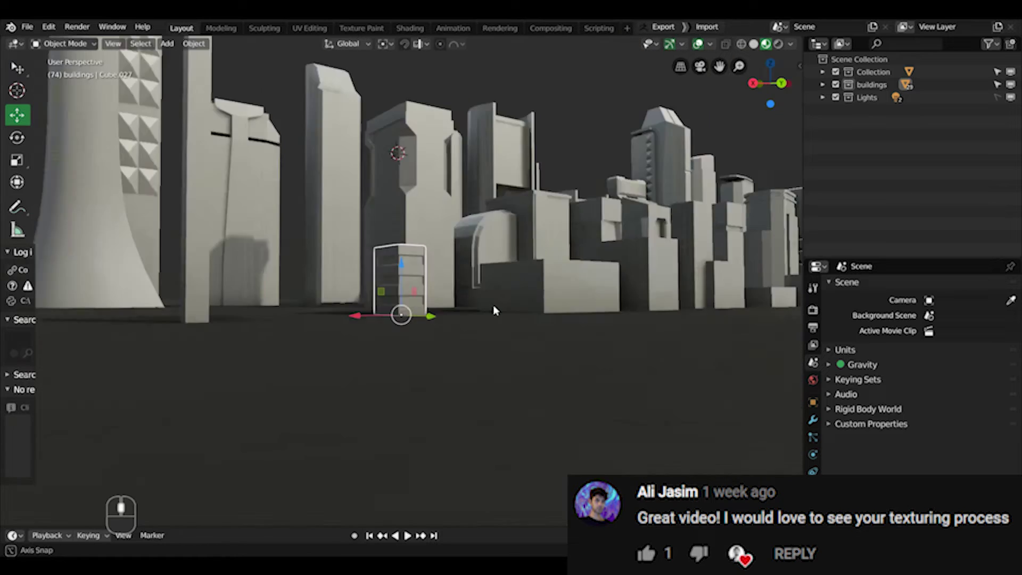
{"action": "key", "text": "Tab"}
{"action": "key", "text": "ctrl+l"}
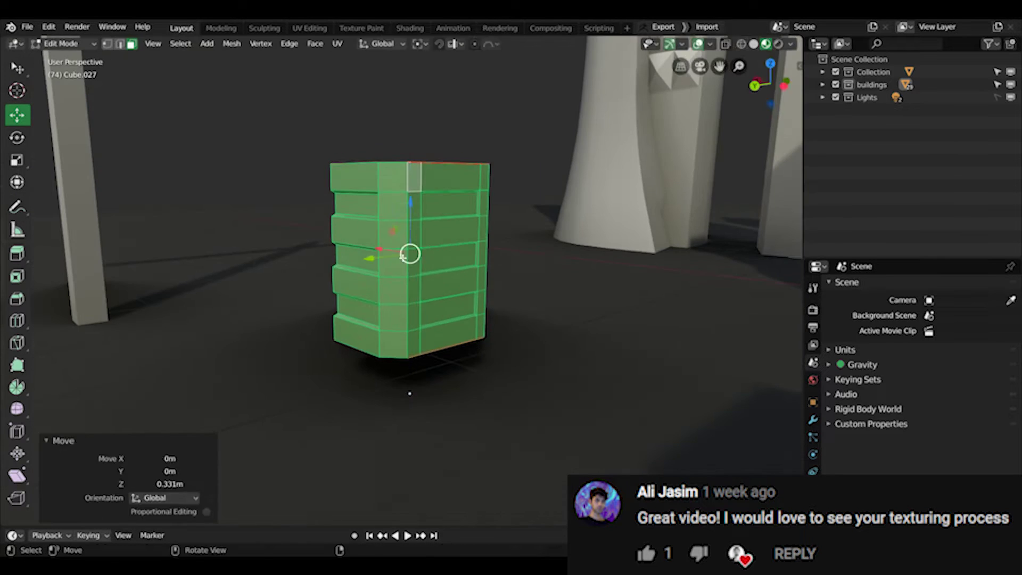
Form a narrower base by scaling the banded building's bottom edge loop to 0.933 and extending it 0.314 m downward.
{"action": "key", "text": "alt+a"}
{"action": "middle_click_drag", "start_coordinate": [403, 256], "coordinate": [564, 268], "text": "shift"}
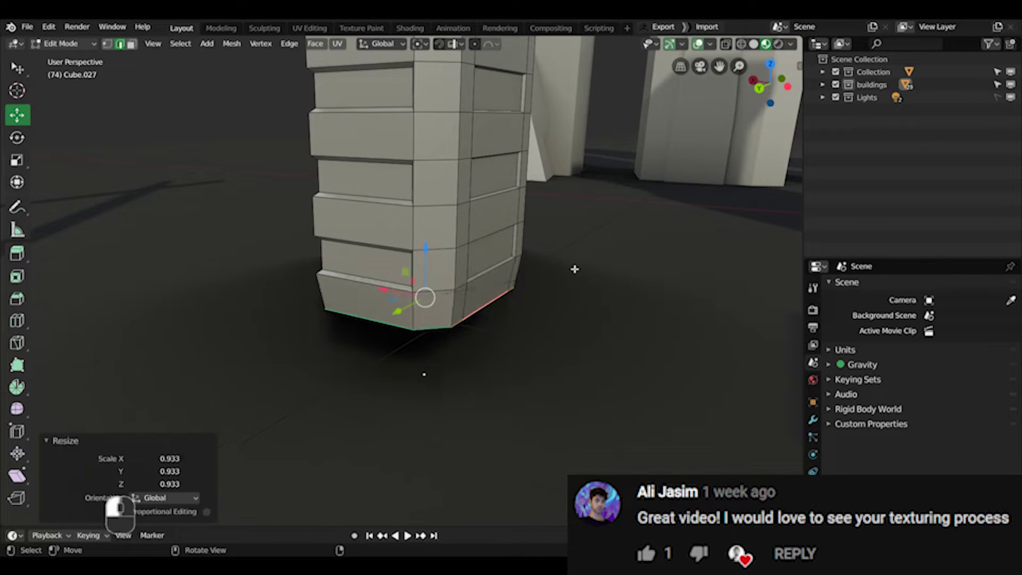
{"action": "key", "text": "s"}
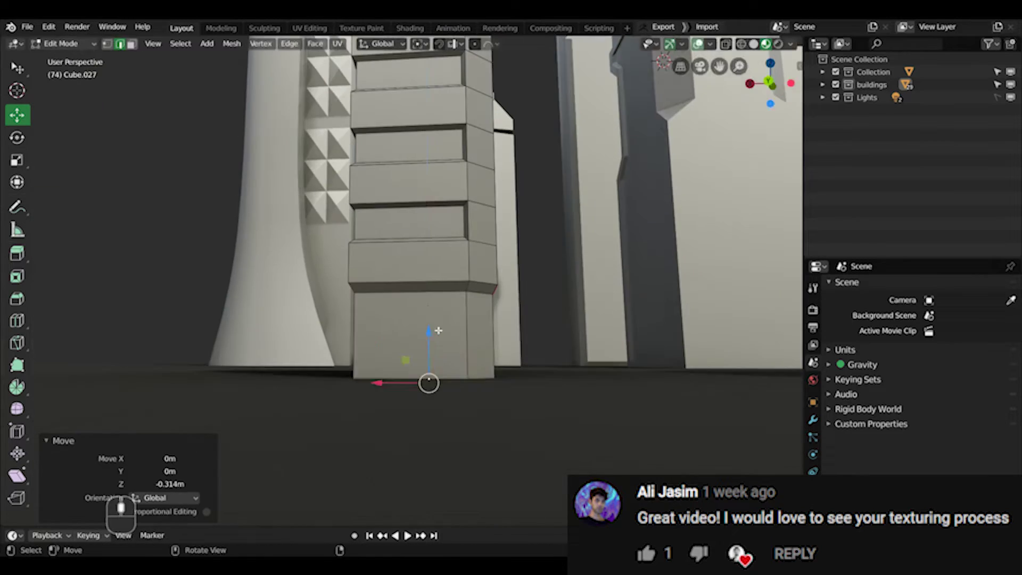
{"action": "key", "text": "ctrl+l"}
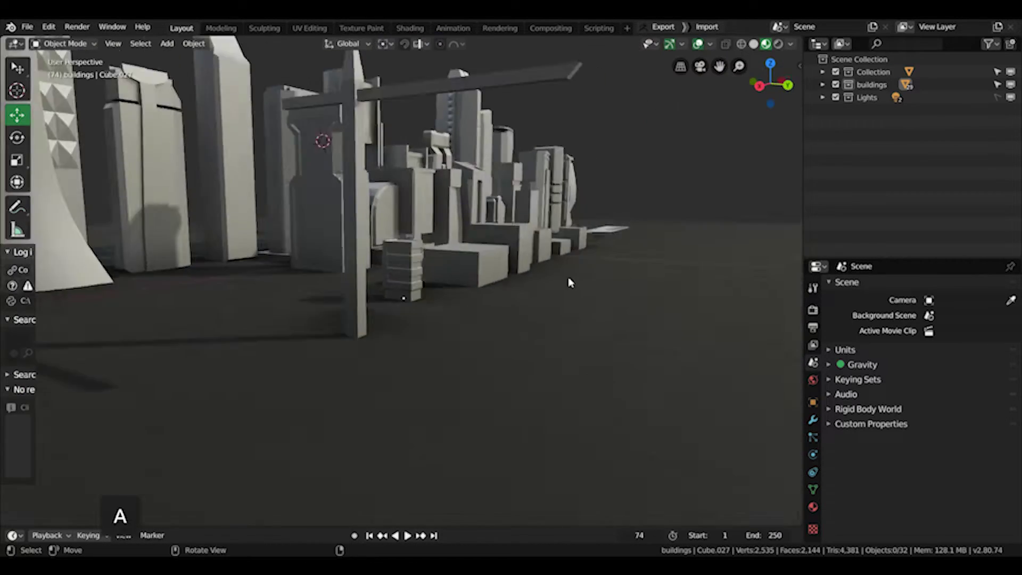
{"action": "middle_click_drag", "start_coordinate": [568, 282], "coordinate": [410, 330]}
Rescale the whole banded building to fit its neighbours in the skyline.
{"action": "scroll", "coordinate": [479, 298], "scroll_direction": "up", "scroll_amount": 5}
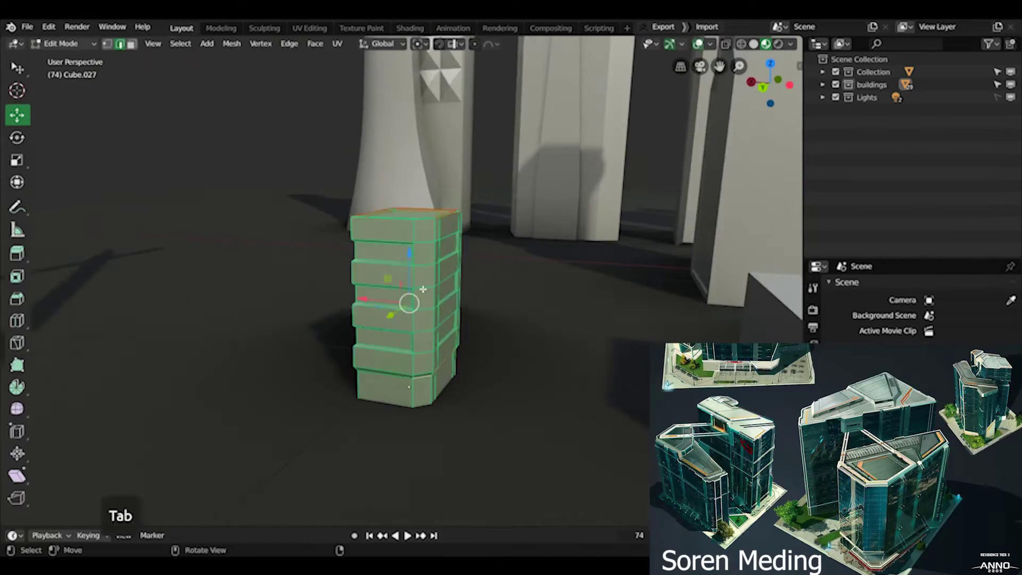
{"action": "key", "text": "Tab"}
{"action": "mouse_move", "coordinate": [405, 341]}
{"action": "middle_mouse_down"}
{"action": "mouse_move", "coordinate": [406, 349]}
{"action": "mouse_move", "coordinate": [463, 346]}
{"action": "mouse_move", "coordinate": [489, 362]}
{"action": "mouse_move", "coordinate": [549, 343]}
{"action": "mouse_move", "coordinate": [580, 299]}
{"action": "mouse_move", "coordinate": [383, 308]}
{"action": "mouse_move", "coordinate": [405, 332]}
{"action": "middle_mouse_up"}
{"action": "scroll", "coordinate": [460, 314], "scroll_direction": "down", "scroll_amount": 8}
{"action": "scroll", "coordinate": [460, 314], "scroll_direction": "up", "scroll_amount": 5}
{"action": "key", "text": "s"}
{"action": "left_click", "coordinate": [494, 363]}
{"action": "scroll", "coordinate": [495, 363], "scroll_direction": "down", "scroll_amount": 10}
{"action": "scroll", "coordinate": [478, 304], "scroll_direction": "up", "scroll_amount": 4}
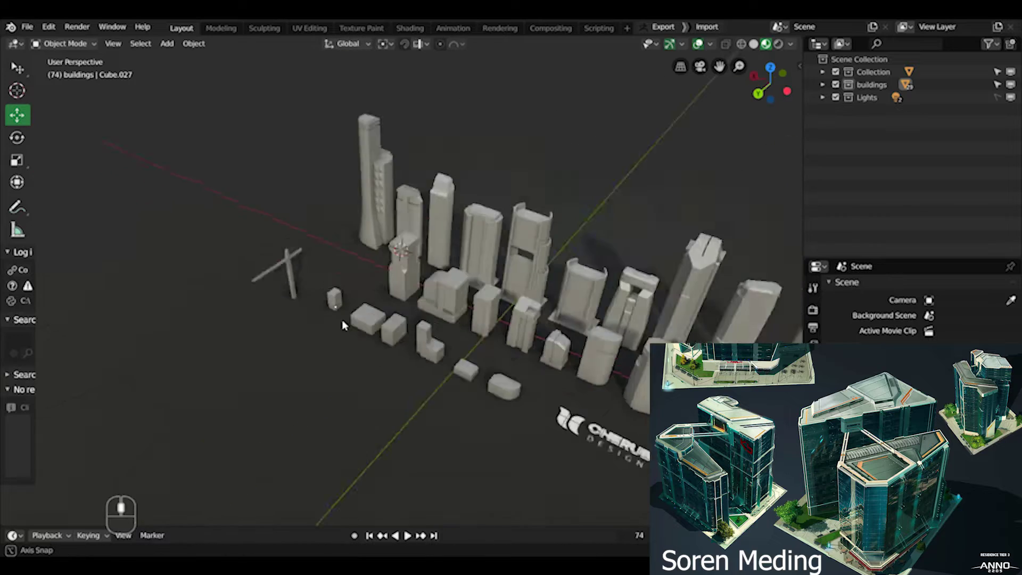
Reposition the crane structure vertically and sideways beside the banded building.
{"action": "left_click", "coordinate": [291, 266]}
{"action": "scroll", "coordinate": [291, 266], "scroll_direction": "up", "scroll_amount": 4}
{"action": "key", "text": "Tab"}
{"action": "key", "text": "Tab"}
{"action": "left_click_drag", "start_coordinate": [246, 219], "coordinate": [250, 286]}
{"action": "middle_click_drag", "start_coordinate": [255, 290], "coordinate": [277, 364]}
{"action": "left_click_drag", "start_coordinate": [223, 370], "coordinate": [248, 356]}
{"action": "key", "text": "a"}
{"action": "key", "text": "a"}
{"action": "middle_click_drag", "start_coordinate": [392, 278], "coordinate": [575, 218]}
Focus on the low wide box and cut an off-centre edge loop across it with a slide of about -0.30.
{"action": "left_click", "coordinate": [399, 324]}
{"action": "middle_click_drag", "start_coordinate": [399, 324], "coordinate": [273, 323]}
{"action": "left_click", "coordinate": [273, 323]}
{"action": "key", "text": "KP_Decimal"}
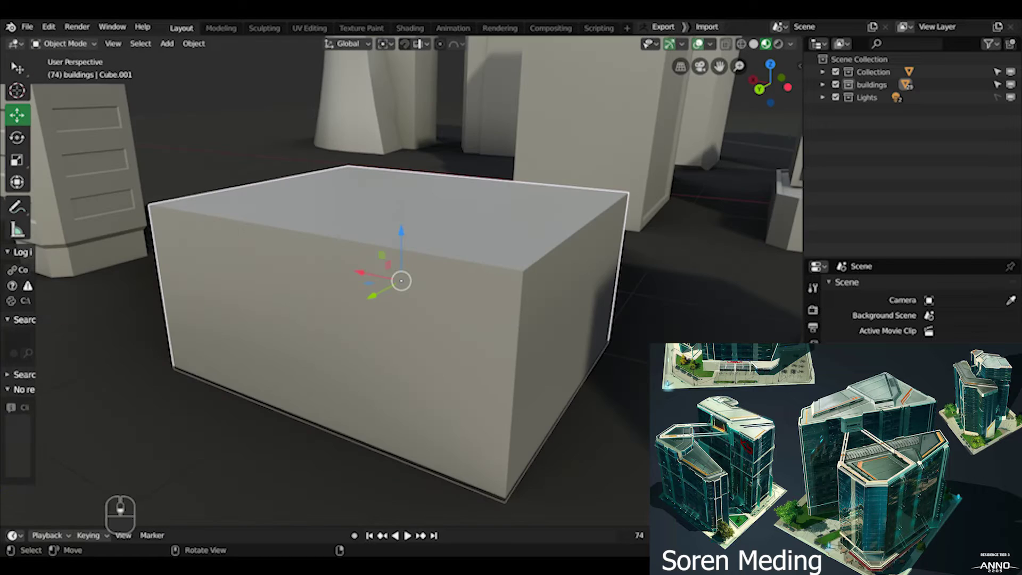
{"action": "scroll", "coordinate": [484, 225], "scroll_direction": "down", "scroll_amount": 3}
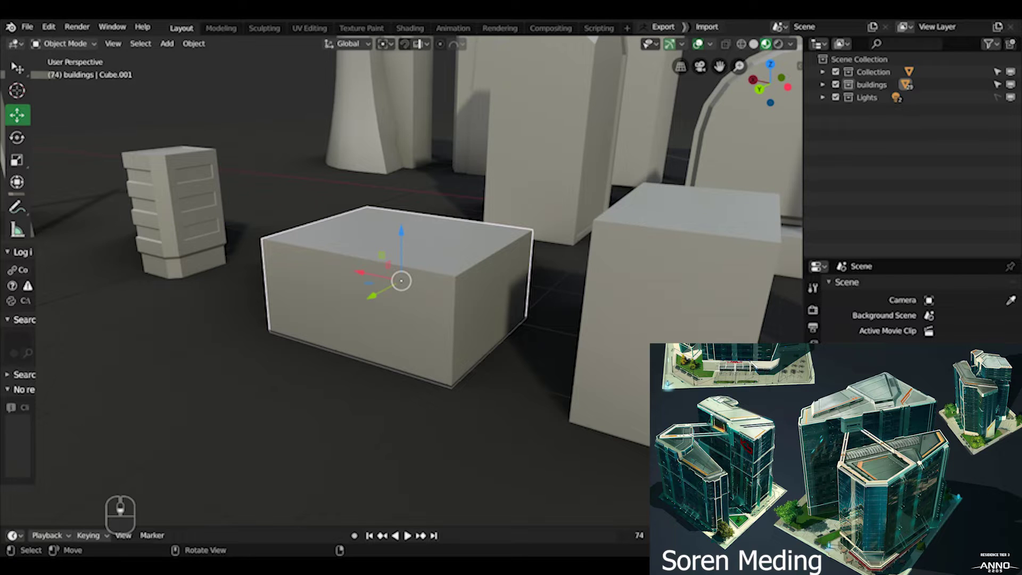
{"action": "key", "text": "Tab"}
{"action": "middle_click_drag", "start_coordinate": [401, 281], "coordinate": [371, 276]}
{"action": "key", "text": "ctrl+r"}
{"action": "left_click", "coordinate": [371, 276]}
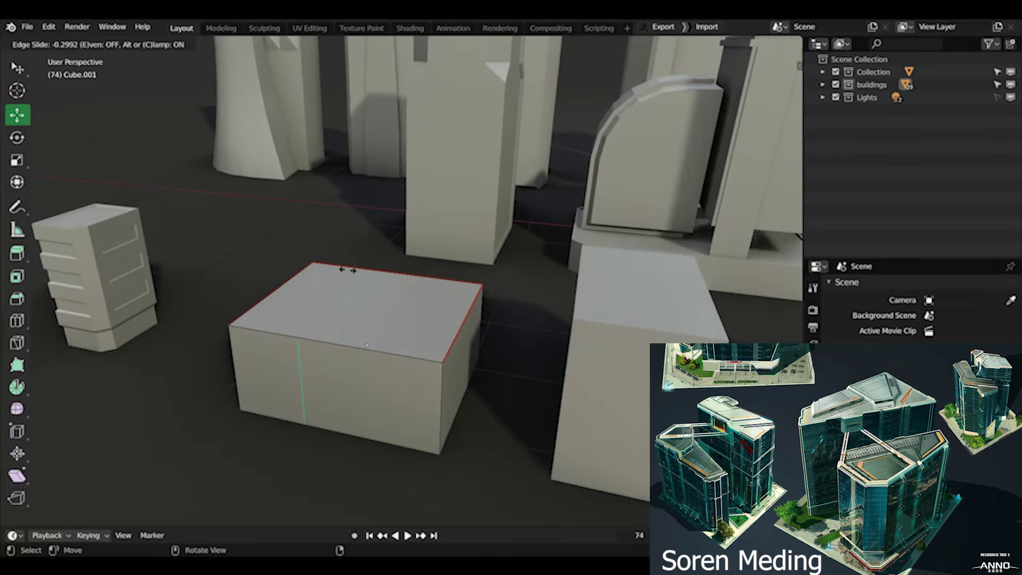
{"action": "left_click", "coordinate": [351, 269]}
Shape the low box into a stepped roof with a sloping ledge around its sides.
{"action": "key", "text": "ctrl+Tab"}
{"action": "left_click", "coordinate": [365, 418]}
{"action": "middle_click_drag", "start_coordinate": [365, 417], "coordinate": [577, 369]}
{"action": "key", "text": "a"}
{"action": "left_click", "coordinate": [353, 378]}
{"action": "key", "text": "Tab"}
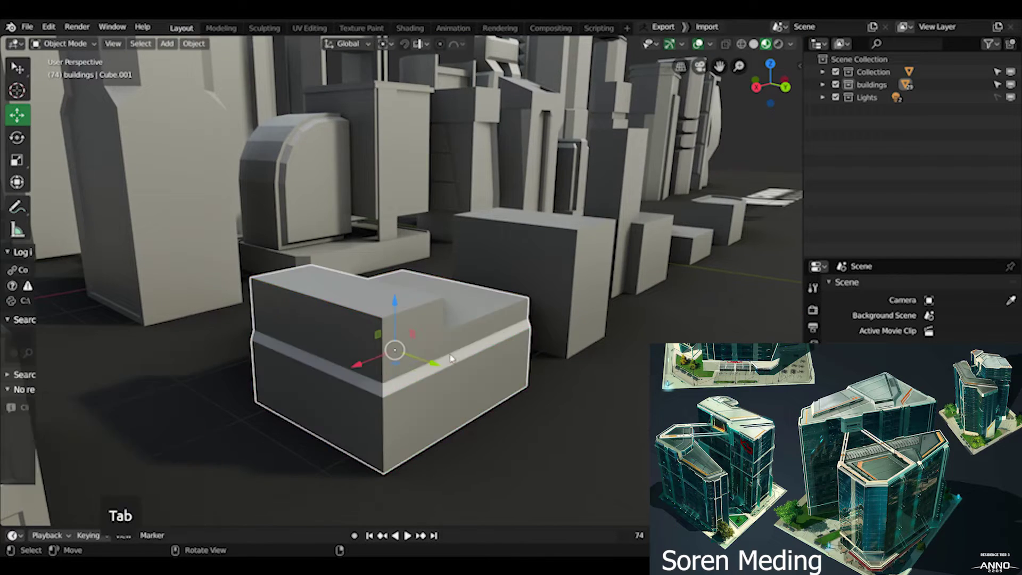
Inset faces on the stepped box and reshape the ledge into a slanted wedge below the lower roof.
{"action": "key", "text": "Tab"}
{"action": "middle_click_drag", "start_coordinate": [351, 340], "coordinate": [320, 298]}
{"action": "left_click", "coordinate": [319, 298], "text": "shift"}
{"action": "key", "text": "i"}
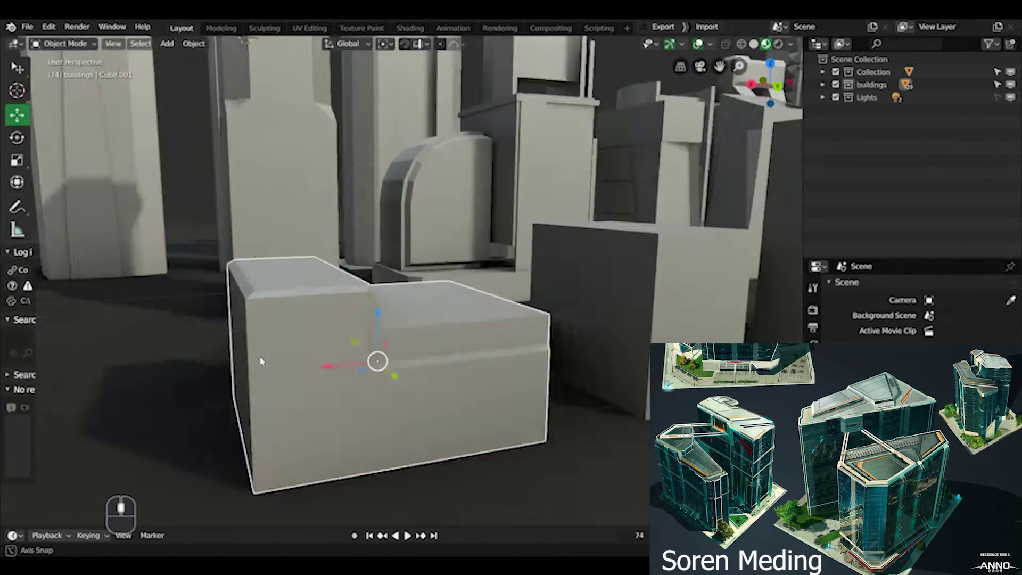
{"action": "middle_click_drag", "start_coordinate": [263, 358], "coordinate": [341, 334], "text": "shift"}
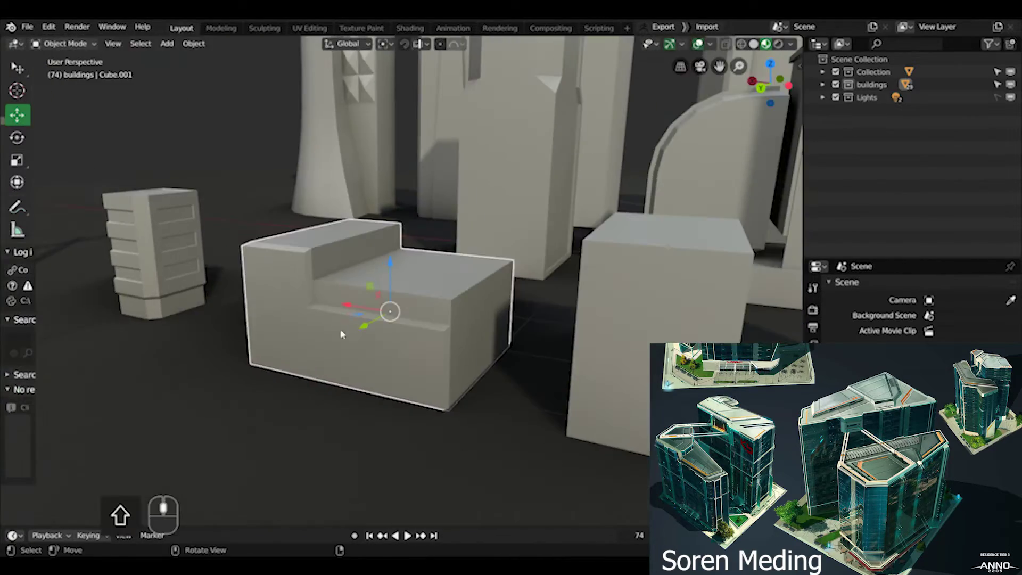
{"action": "key", "text": "Tab"}
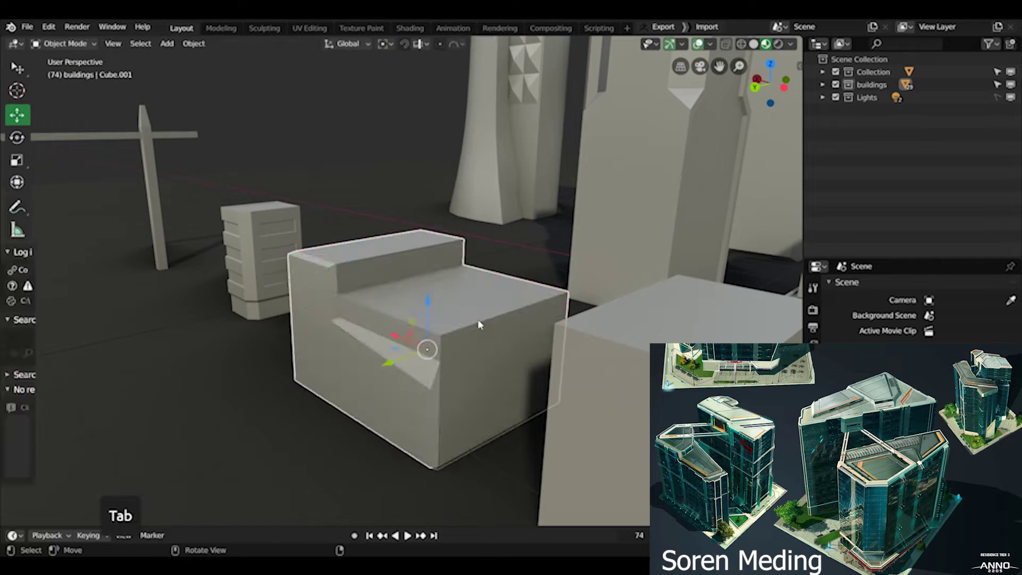
Cut a loop across the stepped box at factor -0.092 and raise part of the lower roof into another block.
{"action": "key", "text": "Tab"}
{"action": "key", "text": "a"}
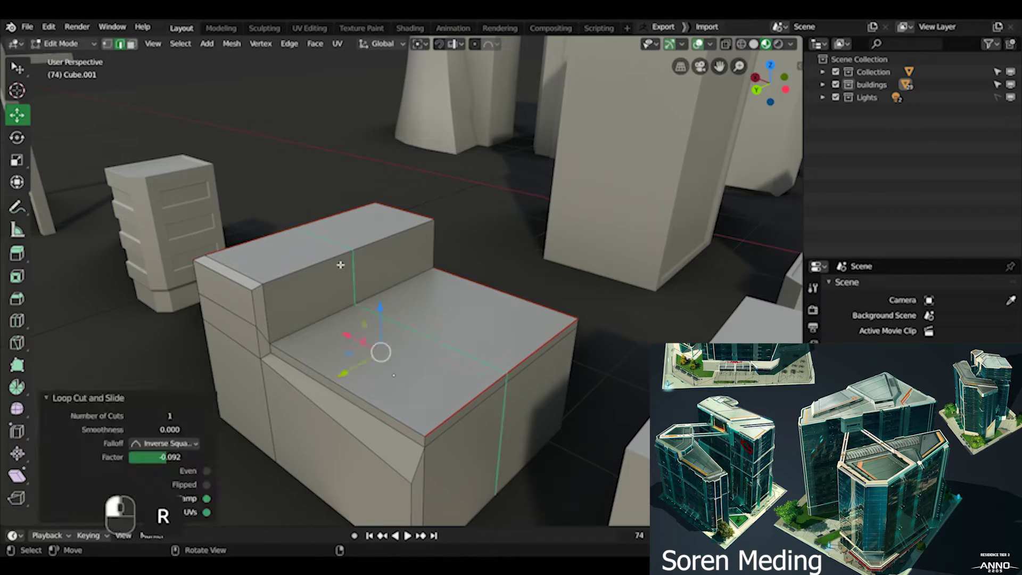
{"action": "key", "text": "ctrl+Tab"}
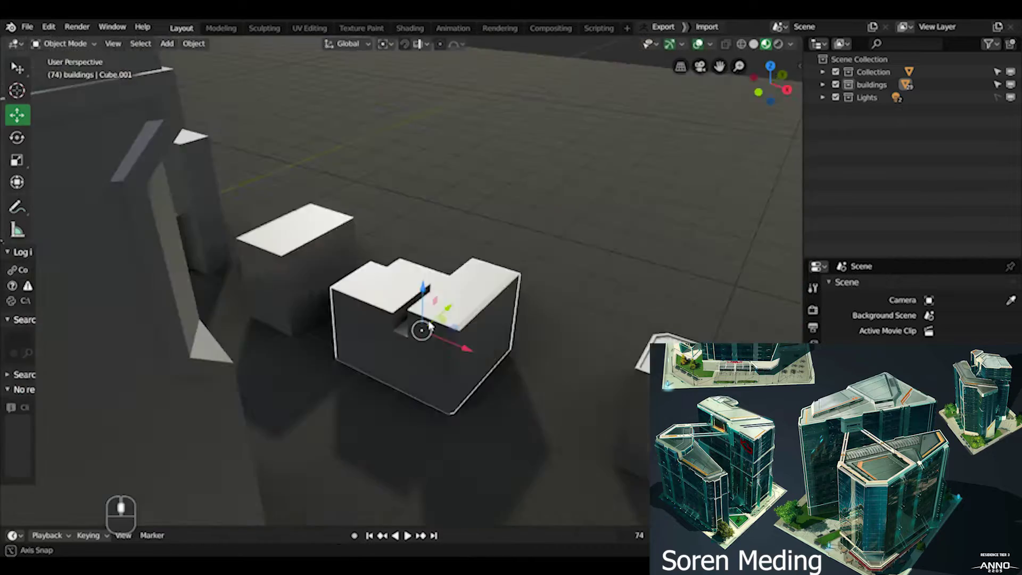
{"action": "key", "text": "a"}
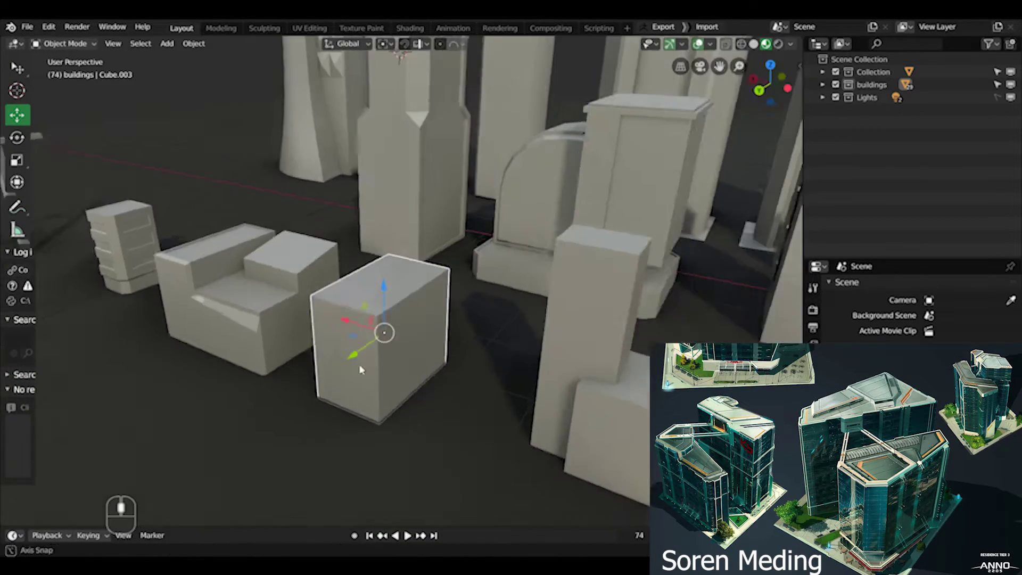
Duplicate the neighbouring plain box beside the original and raise the copy's top face by about 0.78 m.
{"action": "middle_click_drag", "start_coordinate": [389, 333], "coordinate": [617, 308]}
{"action": "scroll", "coordinate": [361, 318], "scroll_direction": "up", "scroll_amount": 5}
{"action": "middle_click_drag", "start_coordinate": [511, 281], "coordinate": [440, 296]}
{"action": "scroll", "coordinate": [376, 356], "scroll_direction": "up", "scroll_amount": 4}
{"action": "key", "text": "Tab"}
{"action": "key", "text": "ctrl+r"}
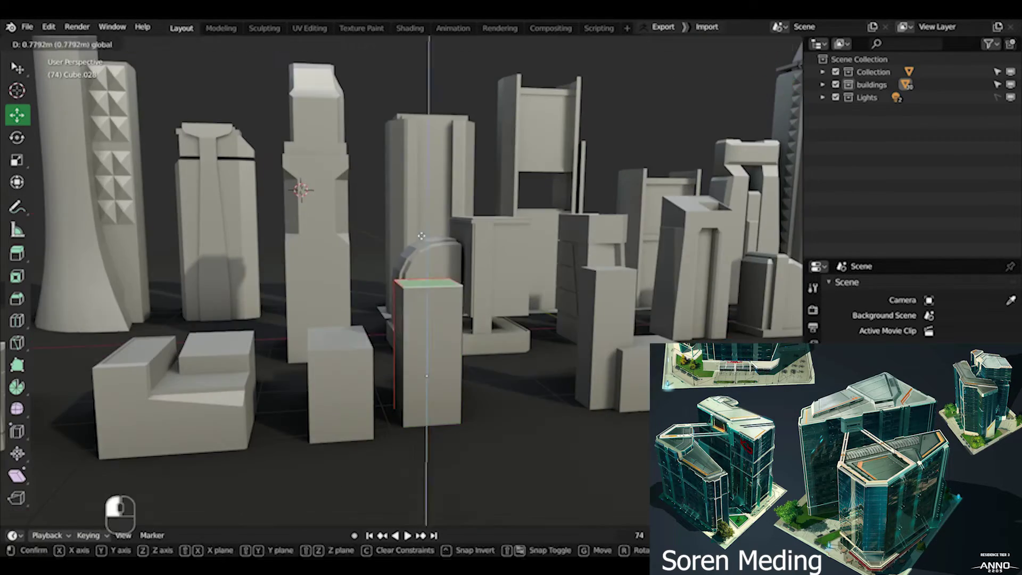
{"action": "middle_click_drag", "start_coordinate": [420, 298], "coordinate": [410, 338], "text": "shift"}
Cut a horizontal loop around the tall copy, scale its upper section to 0.857 and lower it by about 0.13 m.
{"action": "key", "text": "ctrl+r"}
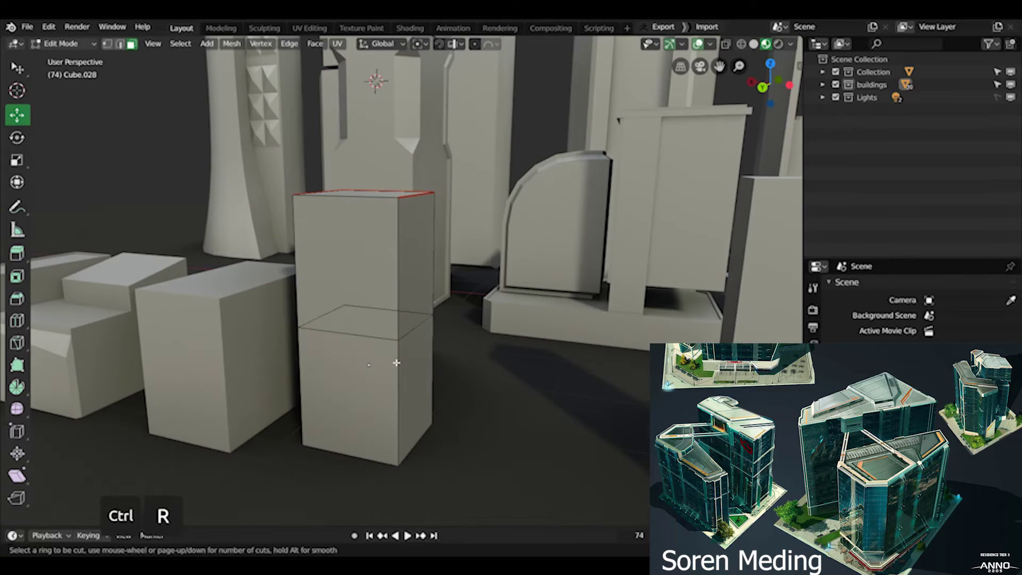
{"action": "left_click", "coordinate": [394, 360]}
{"action": "middle_click_drag", "start_coordinate": [388, 376], "coordinate": [521, 298]}
{"action": "key", "text": "ctrl+Tab"}
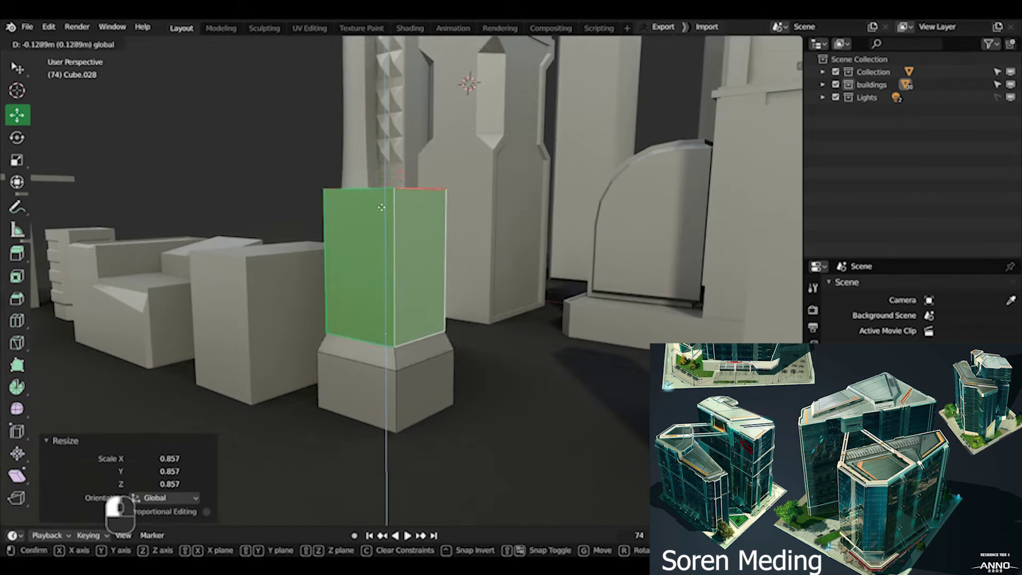
{"action": "left_click", "coordinate": [381, 207]}
{"action": "middle_click_drag", "start_coordinate": [381, 207], "coordinate": [383, 168]}
Switch the narrowed tower's mesh to edge selection and clear the selection.
{"action": "key", "text": "ctrl+Tab"}
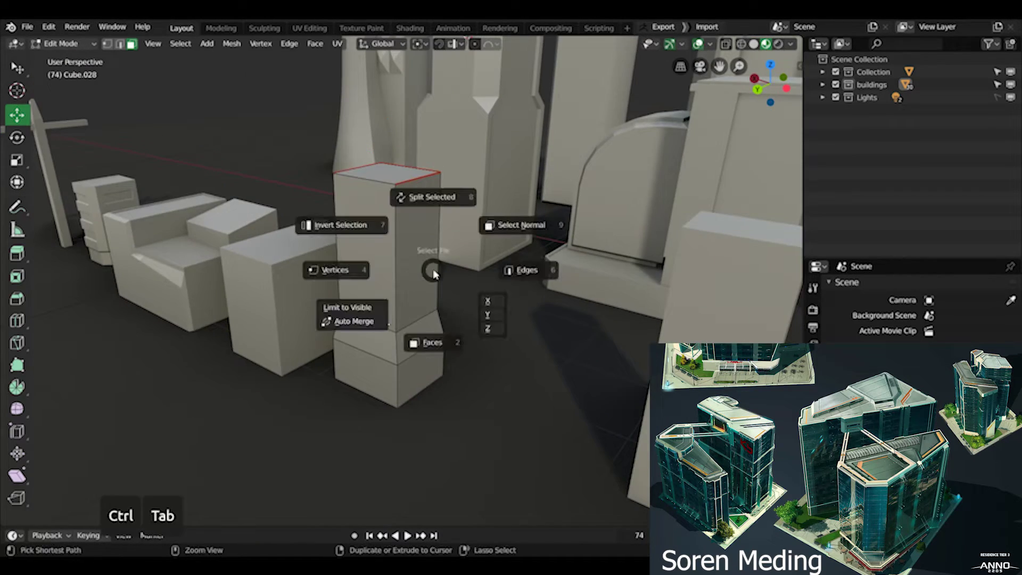
{"action": "middle_click_drag", "start_coordinate": [435, 323], "coordinate": [409, 273]}
{"action": "left_click", "coordinate": [547, 289]}
{"action": "key", "text": "a"}
{"action": "middle_click_drag", "start_coordinate": [389, 322], "coordinate": [394, 317]}
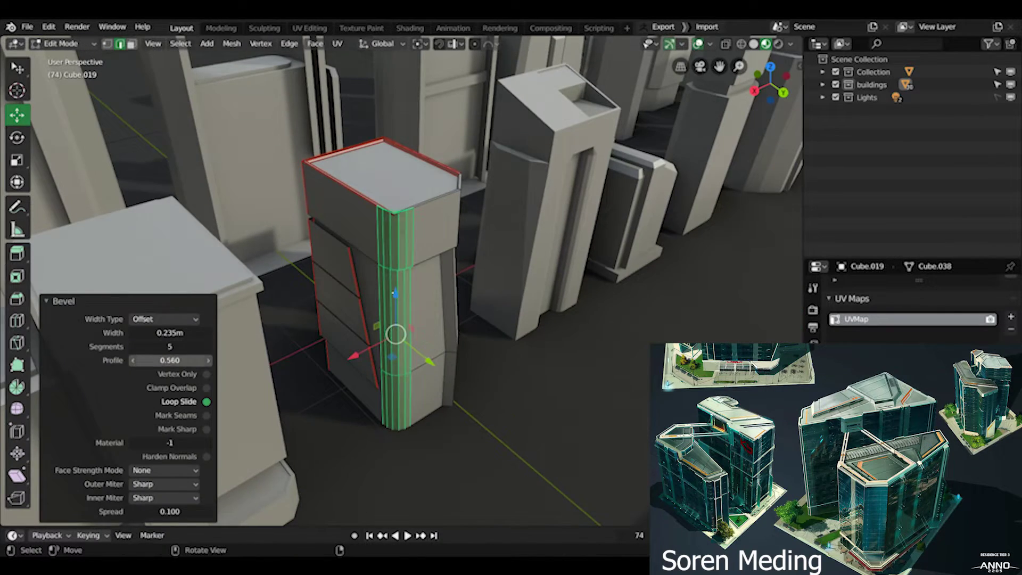
Round the overhanging tower's vertical corner with a five-segment, 0.235 m bevel at profile 0.480, and adjust its roof rim.
{"action": "left_click_drag", "start_coordinate": [169, 360], "coordinate": [162, 360]}
{"action": "middle_click_drag", "start_coordinate": [532, 219], "coordinate": [539, 193]}
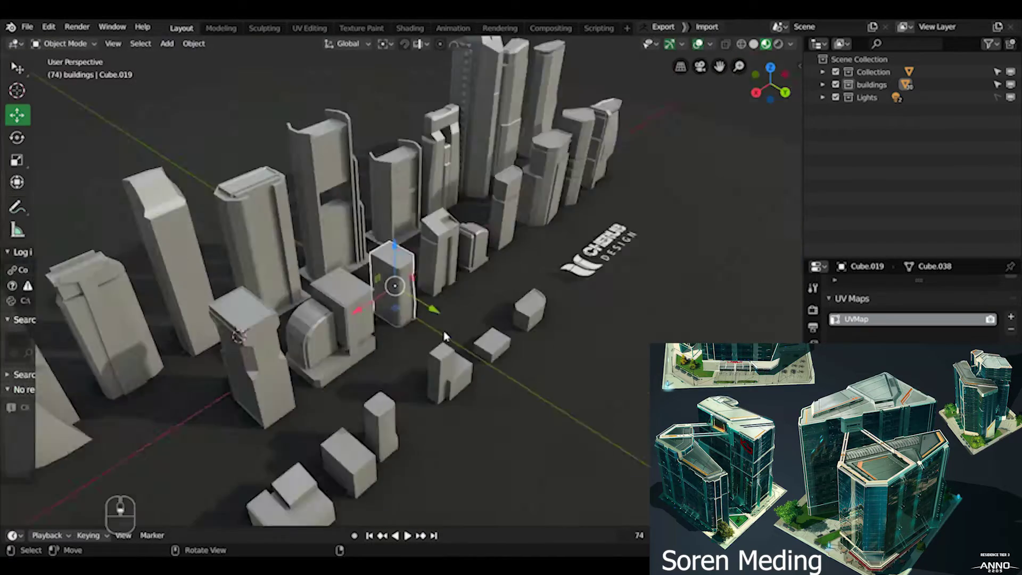
{"action": "key", "text": "g"}
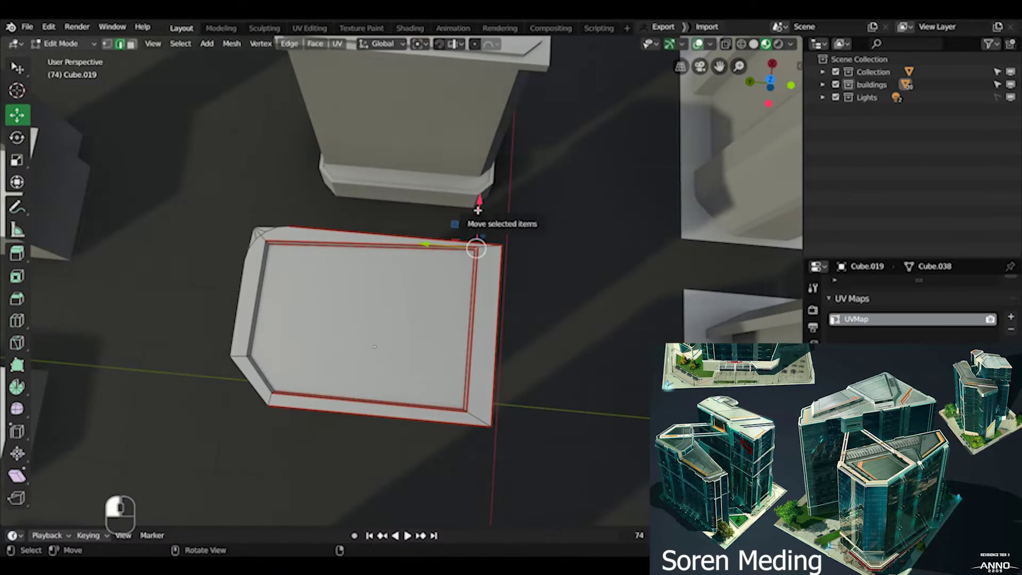
{"action": "key", "text": "ctrl+Tab"}
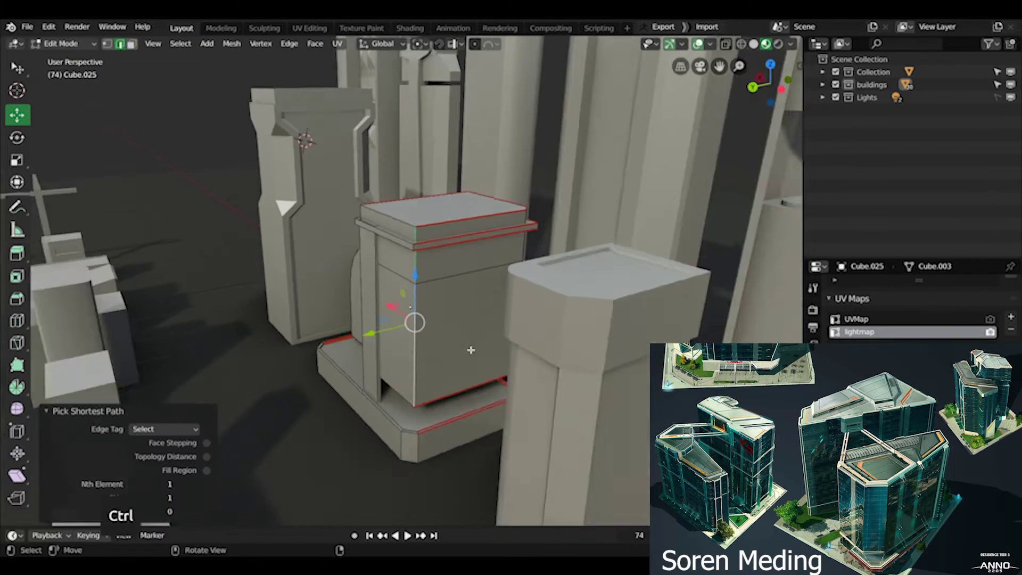
Round the vertical corner of the curved building's tall block with a five-segment bevel about 0.49 m wide.
{"action": "key", "text": "ctrl+b"}
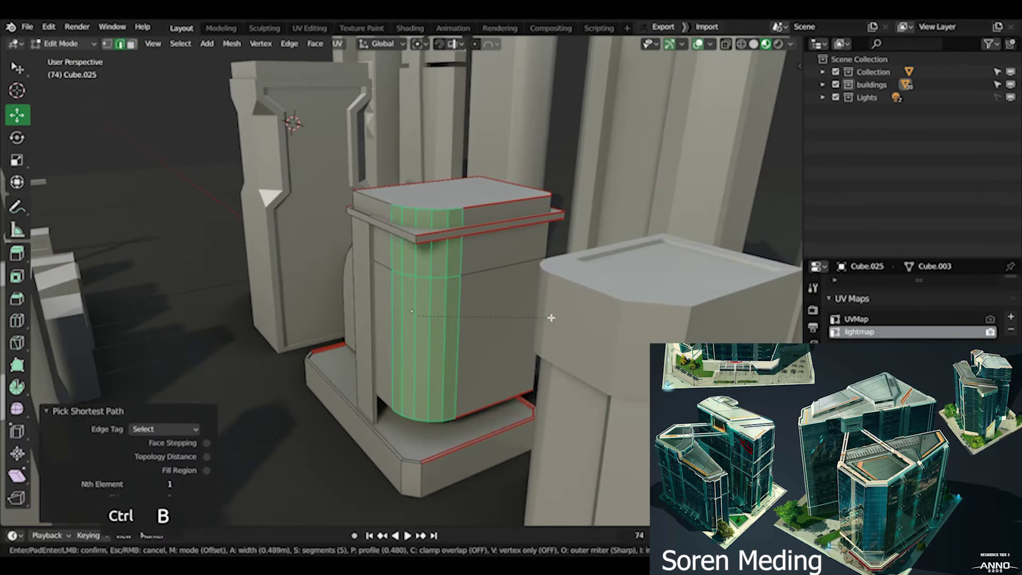
{"action": "left_click", "coordinate": [551, 313]}
{"action": "middle_click_drag", "start_coordinate": [501, 308], "coordinate": [520, 306]}
{"action": "key", "text": "a"}
{"action": "key", "text": "a"}
{"action": "key", "text": "q"}
{"action": "left_click", "coordinate": [508, 327]}
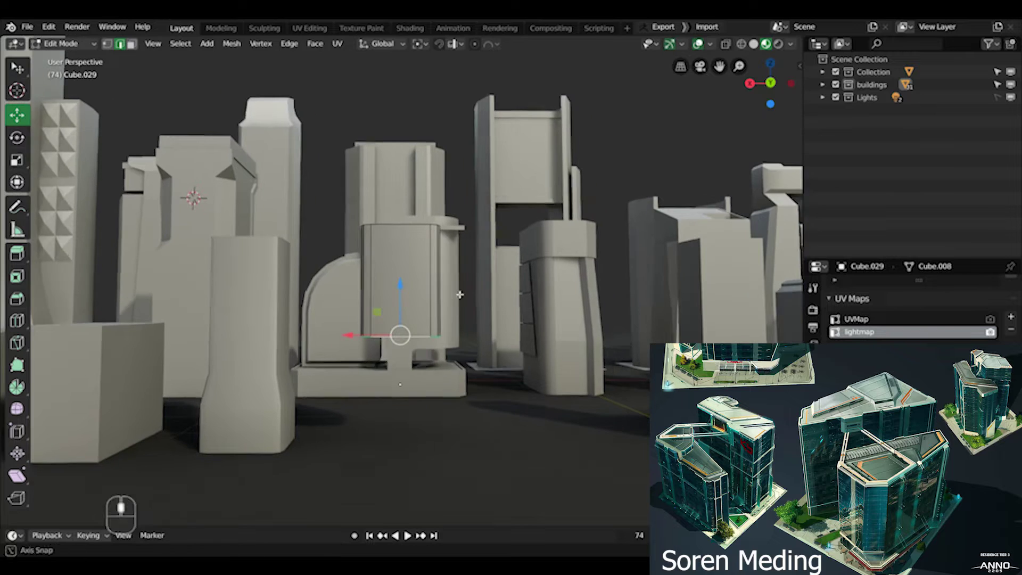
Slant the overhang seam of the flared tower by lowering one side about 0.57 m.
{"action": "key", "text": "w"}
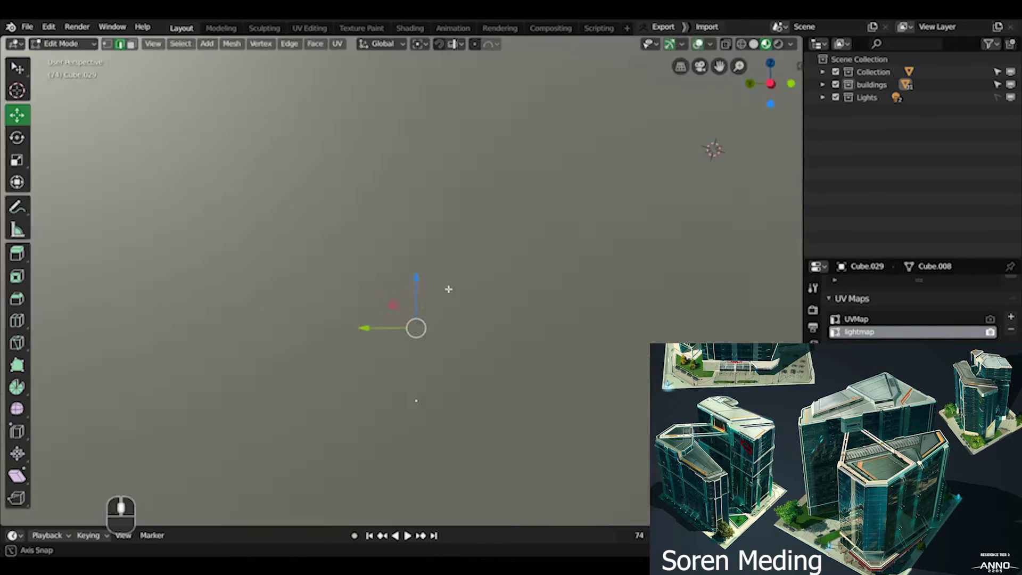
{"action": "key", "text": "s"}
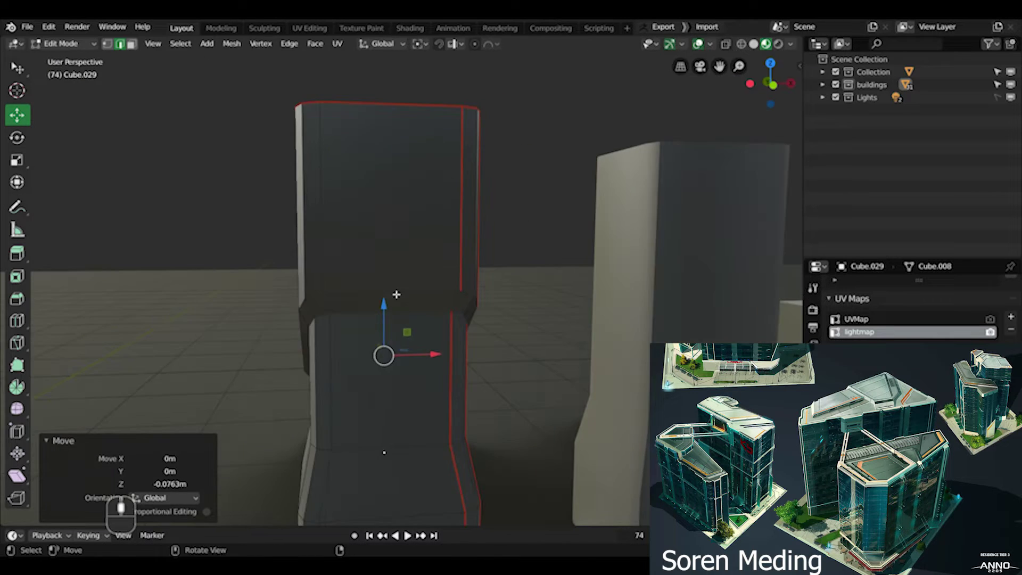
{"action": "key", "text": "Tab"}
{"action": "left_click", "coordinate": [551, 306]}
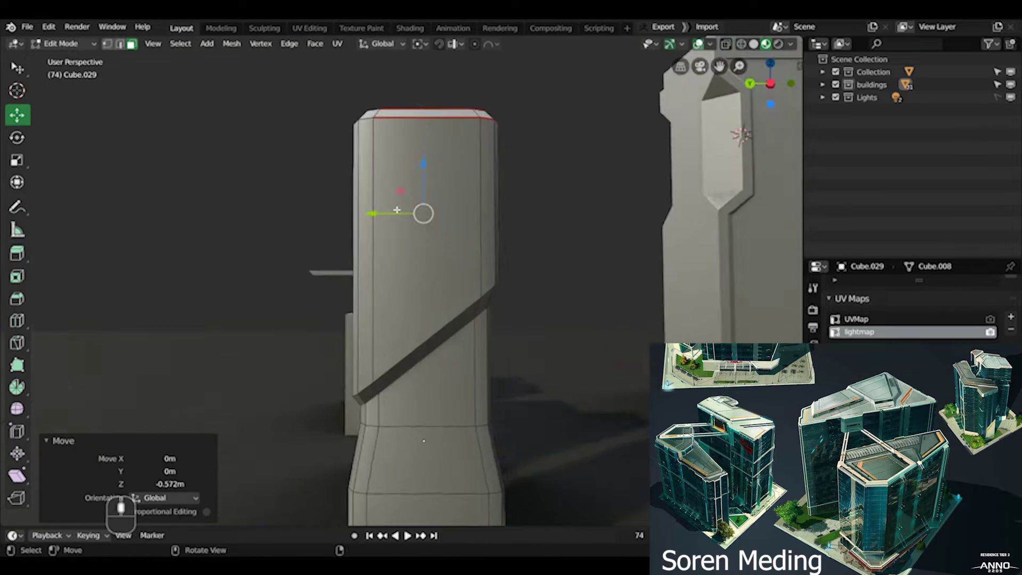
Select the open roof's rim loop on the slanted-seam tower and close it with a face.
{"action": "middle_click_drag", "start_coordinate": [422, 212], "coordinate": [511, 367]}
{"action": "key", "text": "shift+w"}
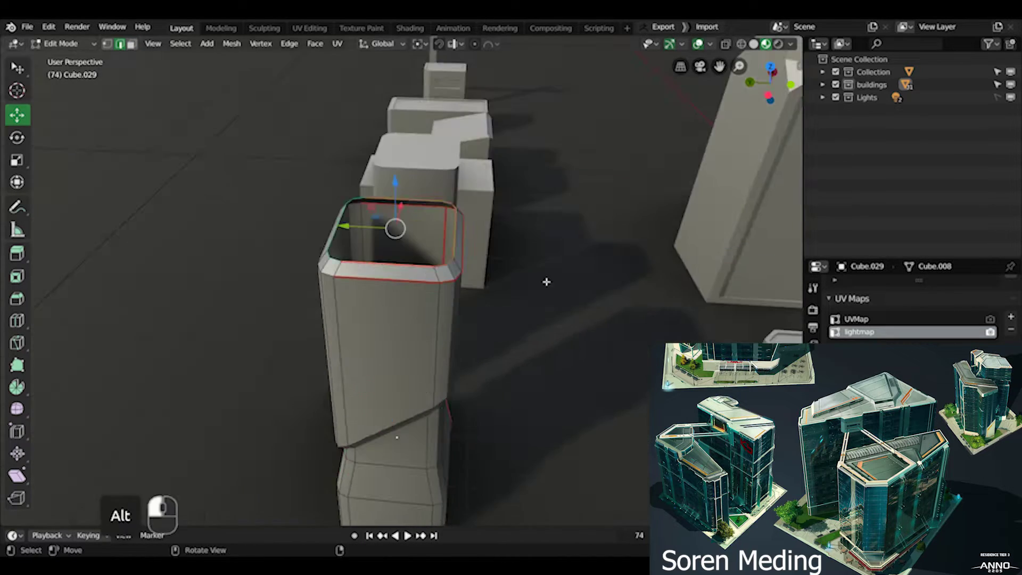
{"action": "key", "text": "shift+w"}
{"action": "left_click", "coordinate": [612, 224]}
{"action": "middle_click_drag", "start_coordinate": [501, 304], "coordinate": [325, 333]}
{"action": "key", "text": "Tab"}
{"action": "scroll", "coordinate": [326, 333], "scroll_direction": "down", "scroll_amount": 5}
{"action": "mouse_move", "coordinate": [383, 346]}
{"action": "middle_mouse_down"}
{"action": "mouse_move", "coordinate": [515, 354]}
{"action": "mouse_move", "coordinate": [401, 366]}
{"action": "mouse_move", "coordinate": [480, 369]}
{"action": "mouse_move", "coordinate": [384, 371]}
{"action": "mouse_move", "coordinate": [366, 270]}
{"action": "mouse_move", "coordinate": [388, 319]}
{"action": "mouse_move", "coordinate": [372, 338]}
{"action": "middle_mouse_up"}
{"action": "key", "text": "a"}
{"action": "scroll", "coordinate": [401, 367], "scroll_direction": "down", "scroll_amount": 4}
{"action": "scroll", "coordinate": [384, 357], "scroll_direction": "up", "scroll_amount": 4}
{"action": "left_click", "coordinate": [381, 340]}
{"action": "key", "text": "Tab"}
{"action": "scroll", "coordinate": [402, 349], "scroll_direction": "up", "scroll_amount": 3}
{"action": "key", "text": "Tab"}
{"action": "scroll", "coordinate": [373, 338], "scroll_direction": "down", "scroll_amount": 6}
{"action": "middle_click_drag", "start_coordinate": [372, 338], "coordinate": [428, 360]}
{"action": "key", "text": "alt+a"}
{"action": "scroll", "coordinate": [467, 325], "scroll_direction": "up", "scroll_amount": 3}
Chamfer the roof edge of the neighbouring plain flared tower by scaling its top face to 0.897.
{"action": "left_click", "coordinate": [353, 340]}
{"action": "key", "text": "Tab"}
{"action": "scroll", "coordinate": [452, 362], "scroll_direction": "up", "scroll_amount": 3}
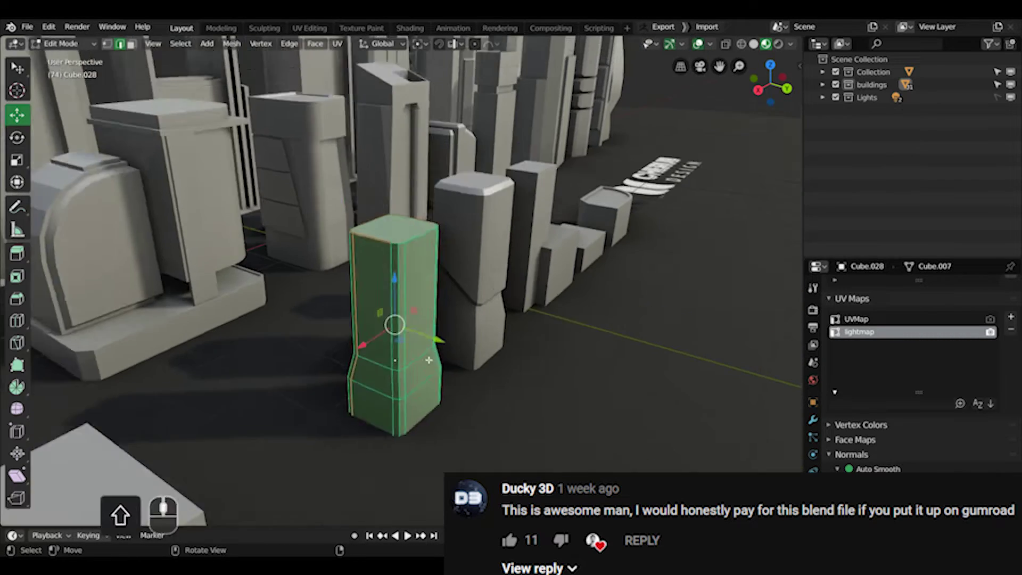
{"action": "scroll", "coordinate": [429, 360], "scroll_direction": "up", "scroll_amount": 2}
{"action": "left_click", "coordinate": [442, 330]}
{"action": "key", "text": "3"}
{"action": "left_click", "coordinate": [399, 199]}
{"action": "middle_click_drag", "start_coordinate": [460, 205], "coordinate": [547, 278], "text": "shift"}
{"action": "left_click", "coordinate": [482, 240]}
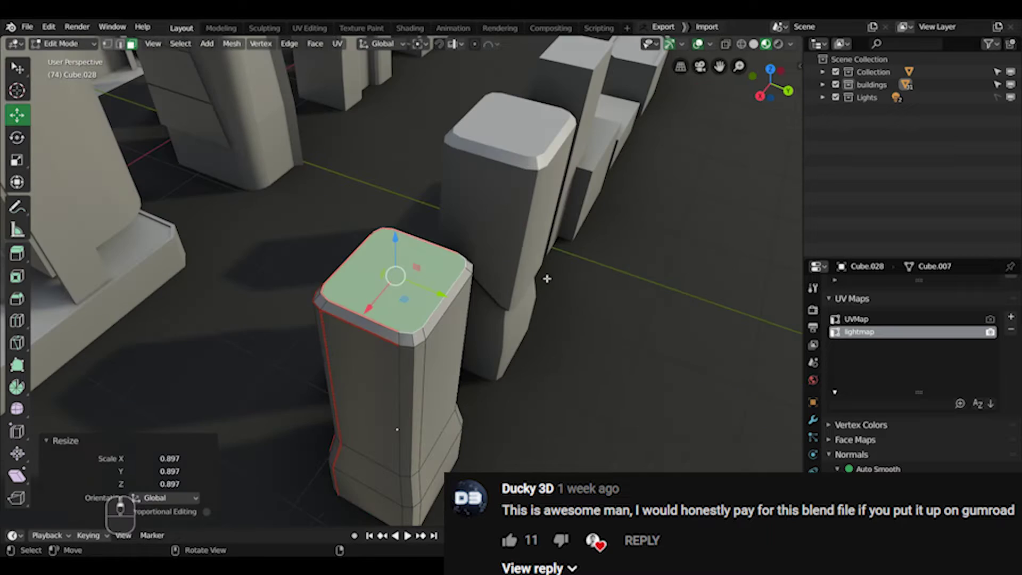
Inset the plain flared tower's roof and recess its centre, leaving a thin rim.
{"action": "left_click", "coordinate": [486, 247]}
{"action": "middle_click_drag", "start_coordinate": [487, 246], "coordinate": [360, 282]}
{"action": "key", "text": "Tab"}
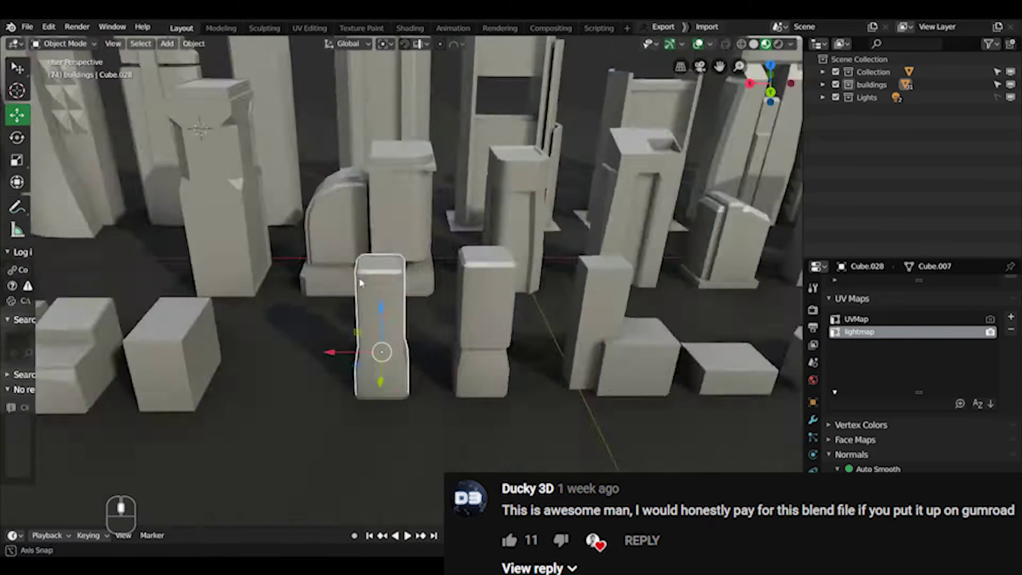
Extrude the slanted-seam tower's roof face up 0.0411 m and inset it by about 0.025 m.
{"action": "left_click", "coordinate": [481, 308]}
{"action": "key", "text": "Tab"}
{"action": "scroll", "coordinate": [481, 309], "scroll_direction": "up", "scroll_amount": 4}
{"action": "middle_click_drag", "start_coordinate": [481, 308], "coordinate": [636, 300]}
{"action": "left_click", "coordinate": [611, 300]}
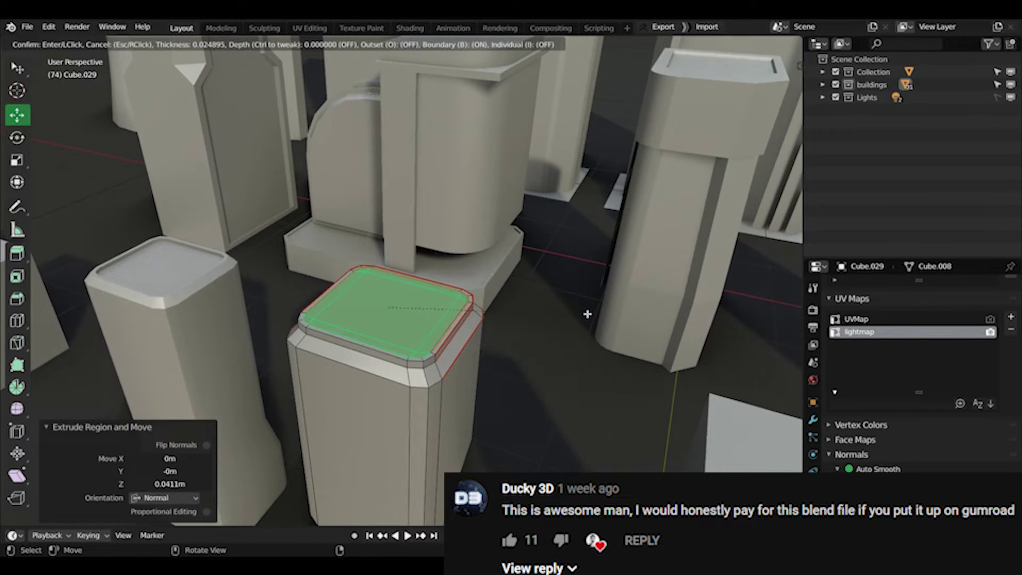
{"action": "middle_click_drag", "start_coordinate": [500, 300], "coordinate": [492, 328], "text": "ctrl"}
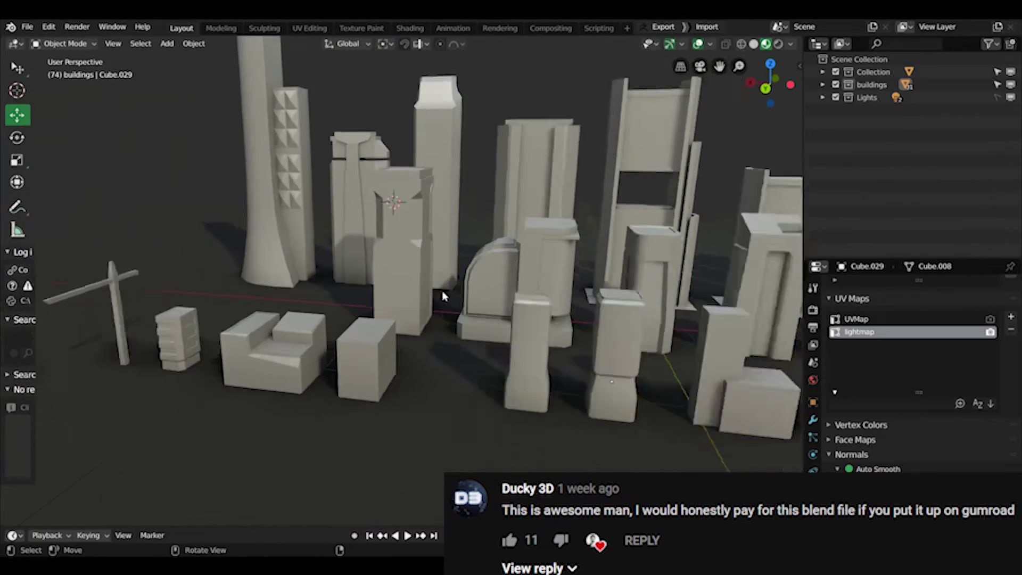
Round the corner of the curved building's roof ledge with a six-segment bevel at profile 0.480, and scale the ledge vertically to 1.016.
{"action": "middle_click_drag", "start_coordinate": [444, 296], "coordinate": [463, 312]}
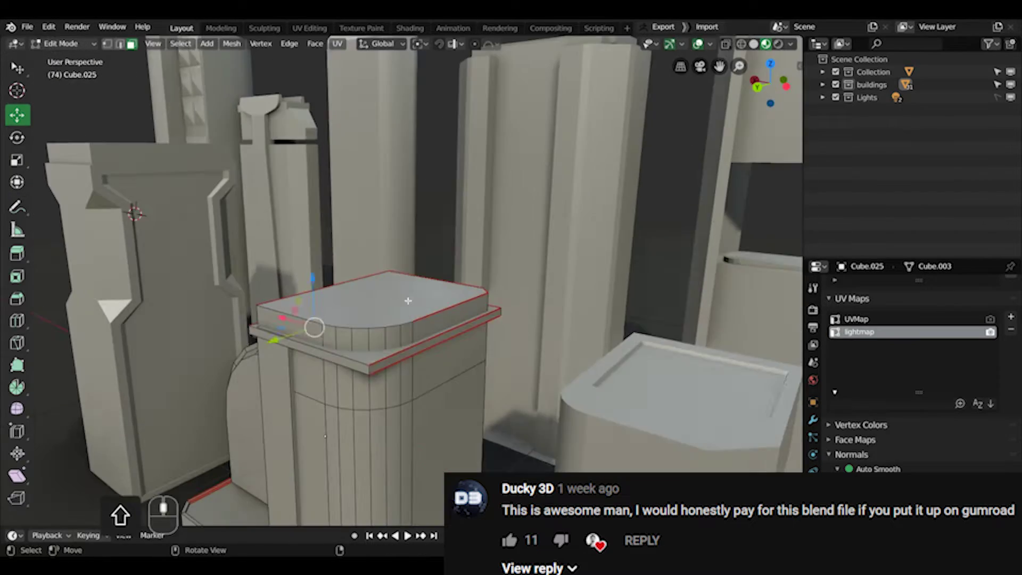
{"action": "left_click", "coordinate": [521, 319]}
{"action": "middle_click_drag", "start_coordinate": [521, 319], "coordinate": [445, 327]}
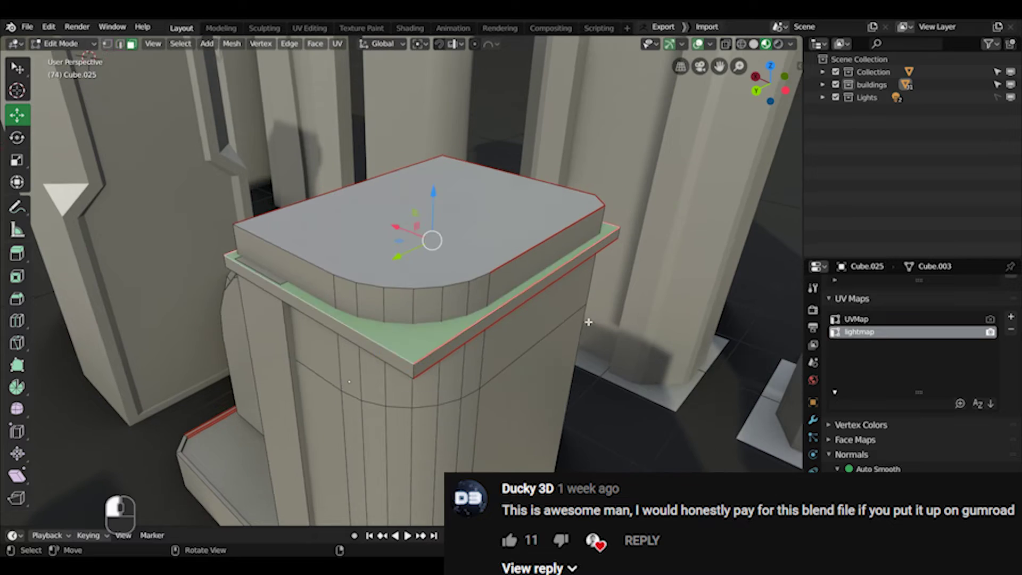
{"action": "key", "text": "ctrl+b"}
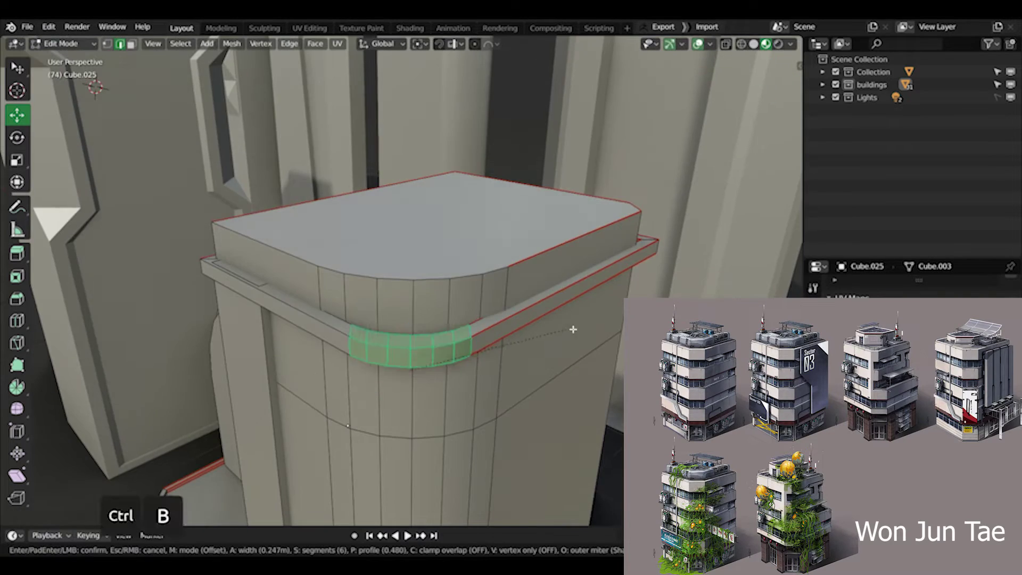
{"action": "left_click", "coordinate": [620, 322]}
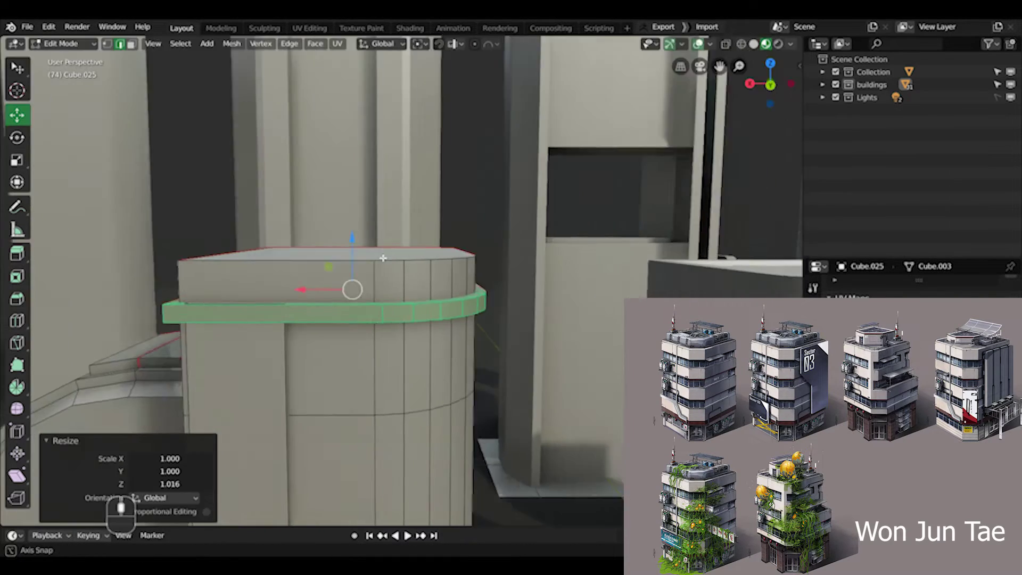
{"action": "middle_click_drag", "start_coordinate": [354, 287], "coordinate": [410, 228]}
{"action": "middle_click_drag", "start_coordinate": [418, 132], "coordinate": [447, 224]}
{"action": "left_click_drag", "start_coordinate": [432, 212], "coordinate": [462, 233]}
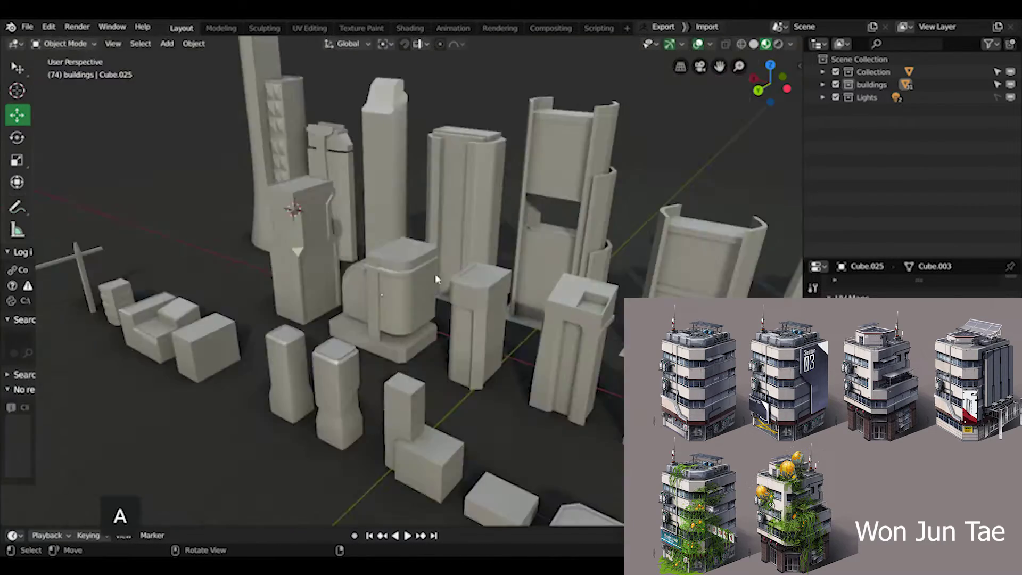
Scale the small arched building in the middle row to 1.112 and save the file.
{"action": "key", "text": "ctrl+Tab"}
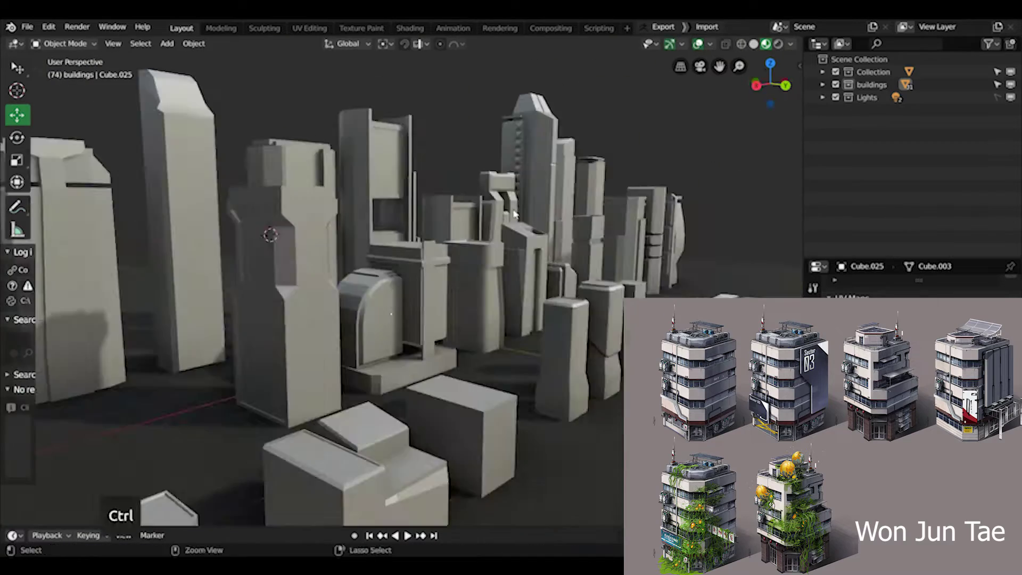
{"action": "key", "text": "ctrl+s"}
{"action": "middle_click_drag", "start_coordinate": [372, 224], "coordinate": [224, 287], "text": "shift"}
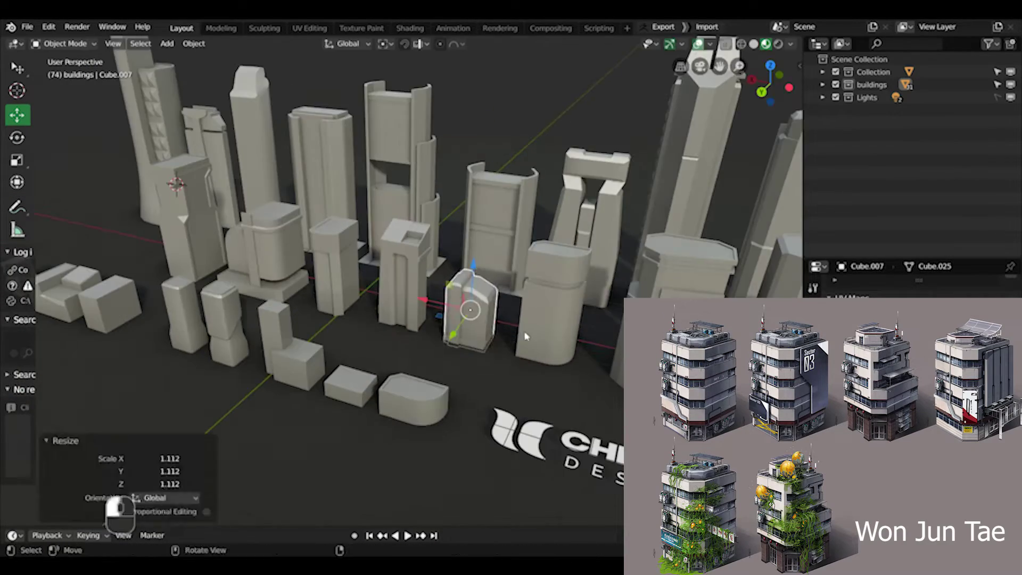
{"action": "key", "text": "s"}
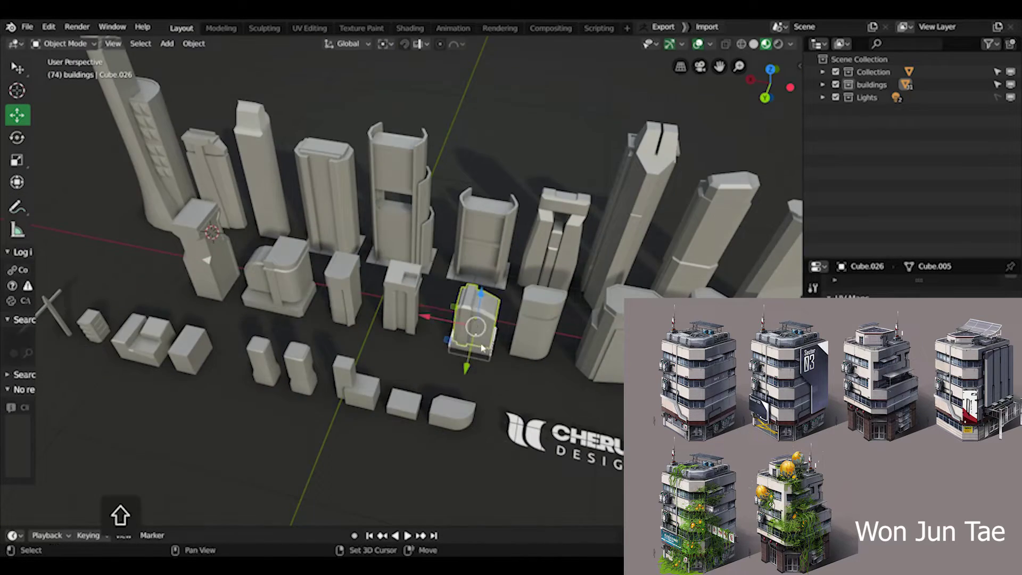
{"action": "scroll", "coordinate": [393, 320], "scroll_direction": "down", "scroll_amount": 5}
{"action": "scroll", "coordinate": [392, 320], "scroll_direction": "up", "scroll_amount": 4}
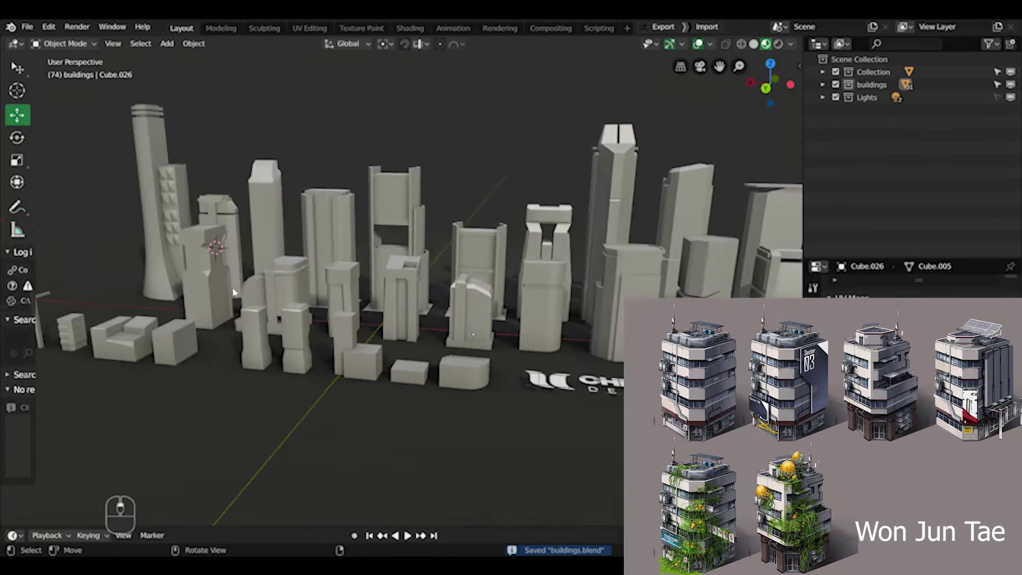
{"action": "middle_click_drag", "start_coordinate": [373, 314], "coordinate": [490, 320]}
{"action": "key", "text": "ctrl+s"}
{"action": "key", "text": "ctrl+s"}
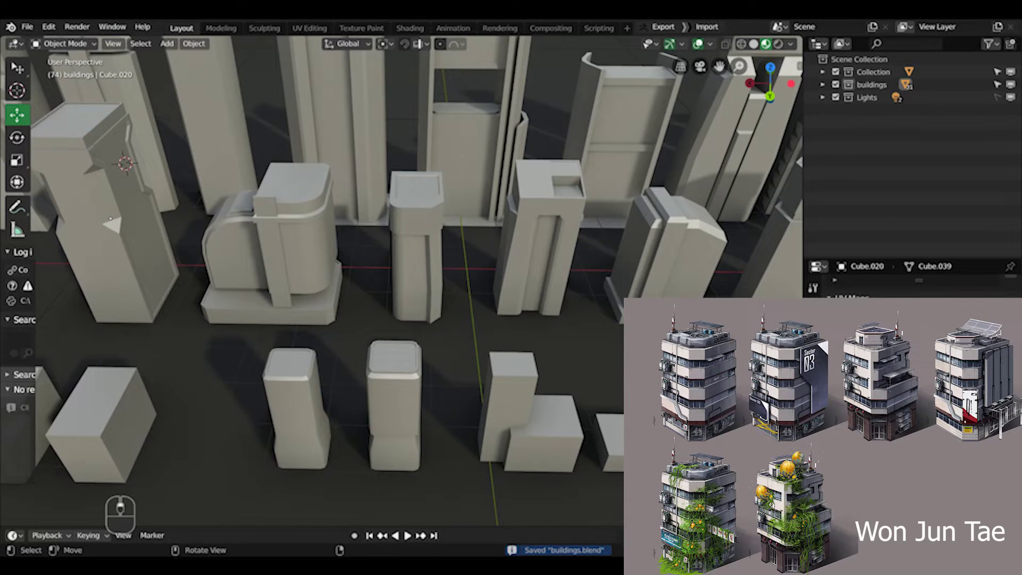
Duplicate a block as a base slab under the rounded tower and adjust its height and position.
{"action": "middle_click_drag", "start_coordinate": [110, 218], "coordinate": [467, 290]}
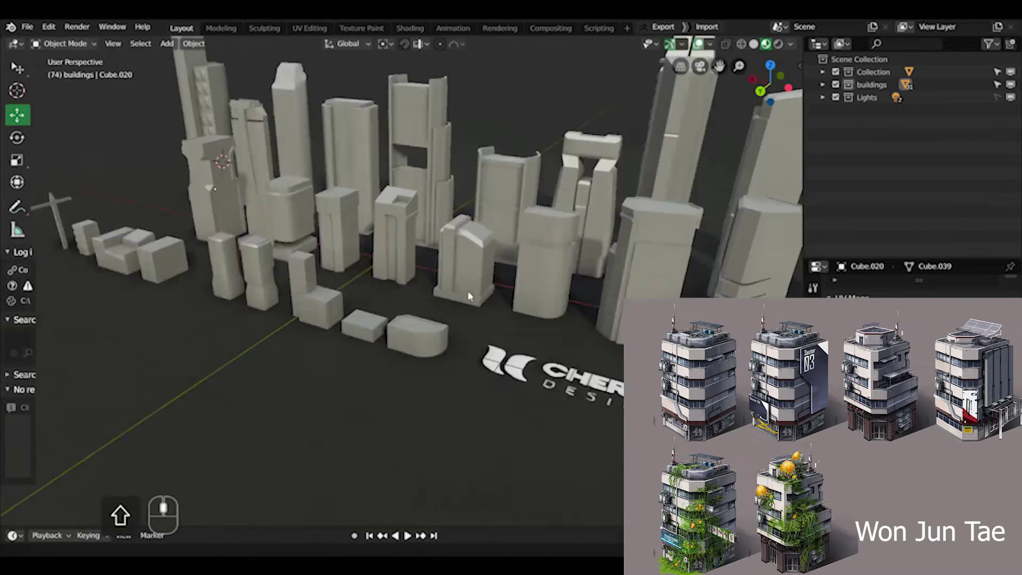
{"action": "scroll", "coordinate": [467, 291], "scroll_direction": "up", "scroll_amount": 5}
{"action": "key", "text": "shift+d"}
{"action": "left_click", "coordinate": [253, 279]}
{"action": "middle_click_drag", "start_coordinate": [253, 279], "coordinate": [426, 319]}
{"action": "key", "text": "s"}
{"action": "key", "text": "z"}
{"action": "left_click", "coordinate": [482, 372]}
{"action": "left_click_drag", "start_coordinate": [486, 391], "coordinate": [483, 367]}
{"action": "middle_click_drag", "start_coordinate": [469, 298], "coordinate": [449, 343]}
Bevel the vertical corner edges of the rounded tower's base slab.
{"action": "key", "text": "Tab"}
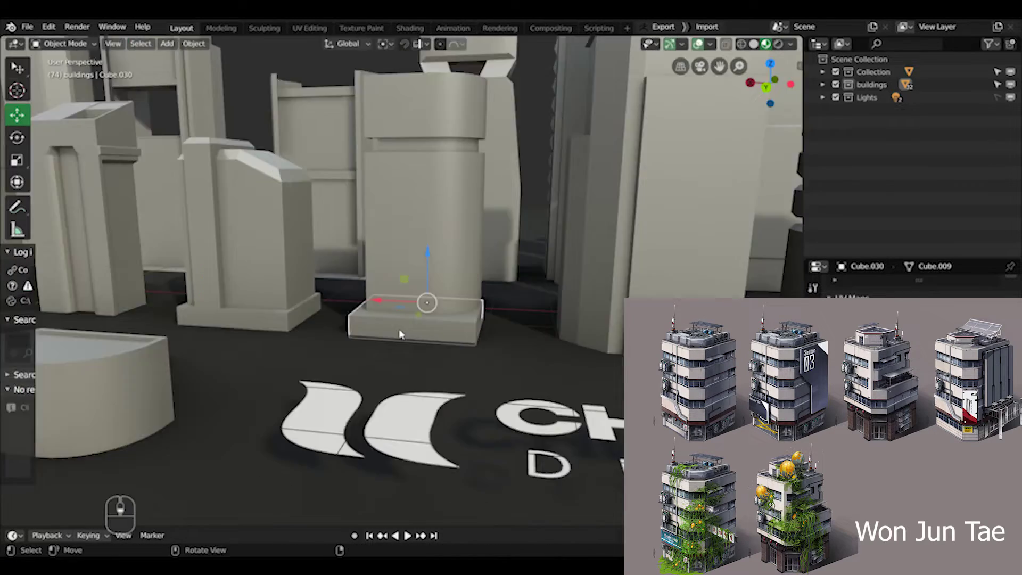
{"action": "key", "text": "Tab"}
{"action": "left_click", "coordinate": [490, 313], "text": "alt"}
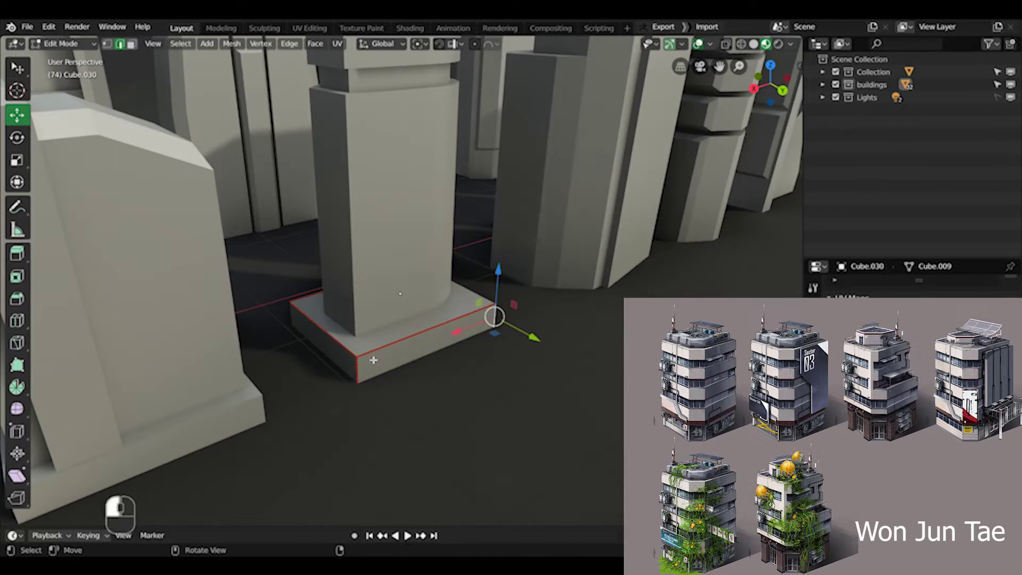
{"action": "key", "text": "ctrl+b"}
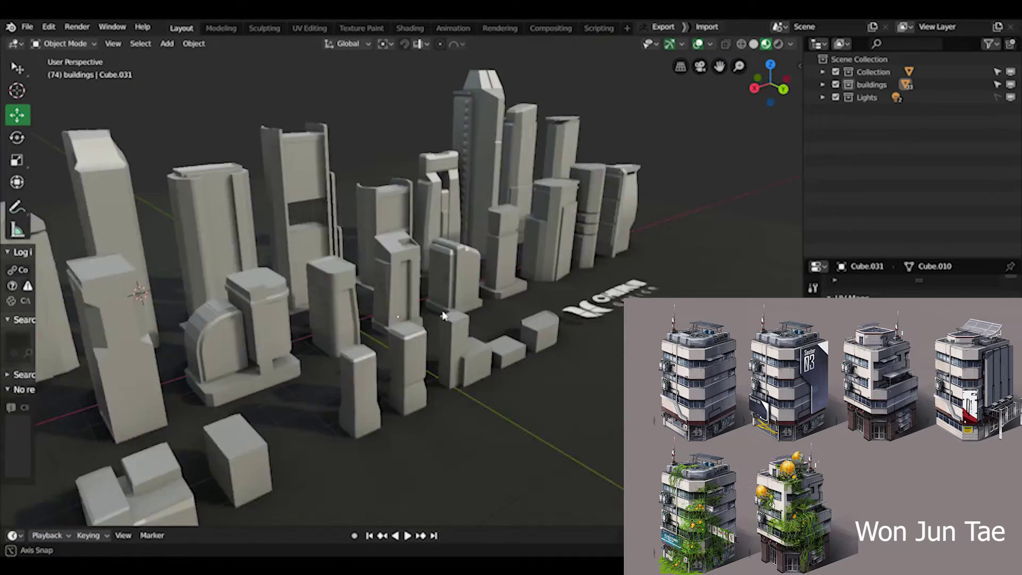
Place matching base slabs under the two narrow towers between the curved and arched buildings, and save the file.
{"action": "middle_click_drag", "start_coordinate": [443, 316], "coordinate": [521, 358]}
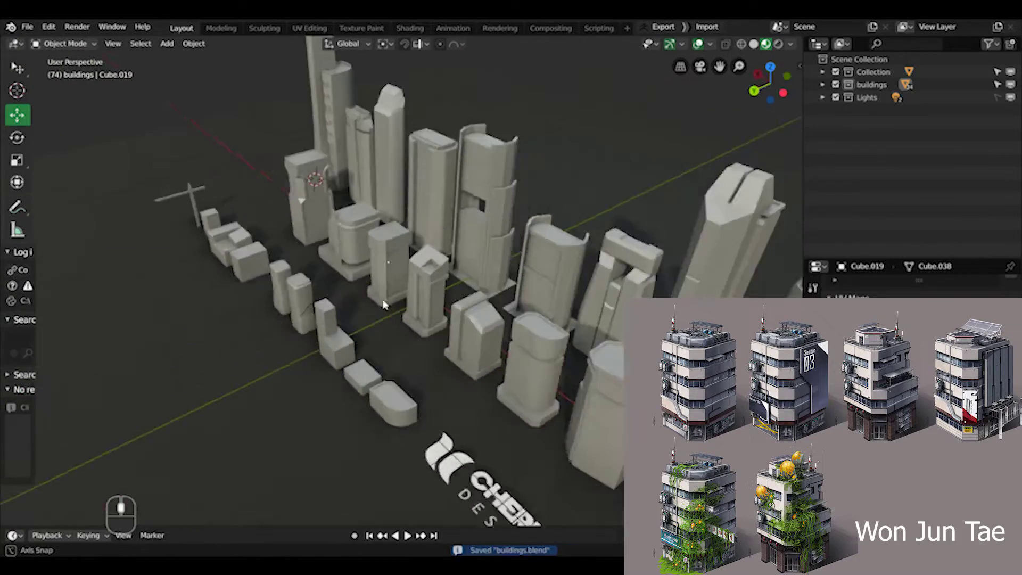
{"action": "middle_click_drag", "start_coordinate": [383, 304], "coordinate": [490, 404]}
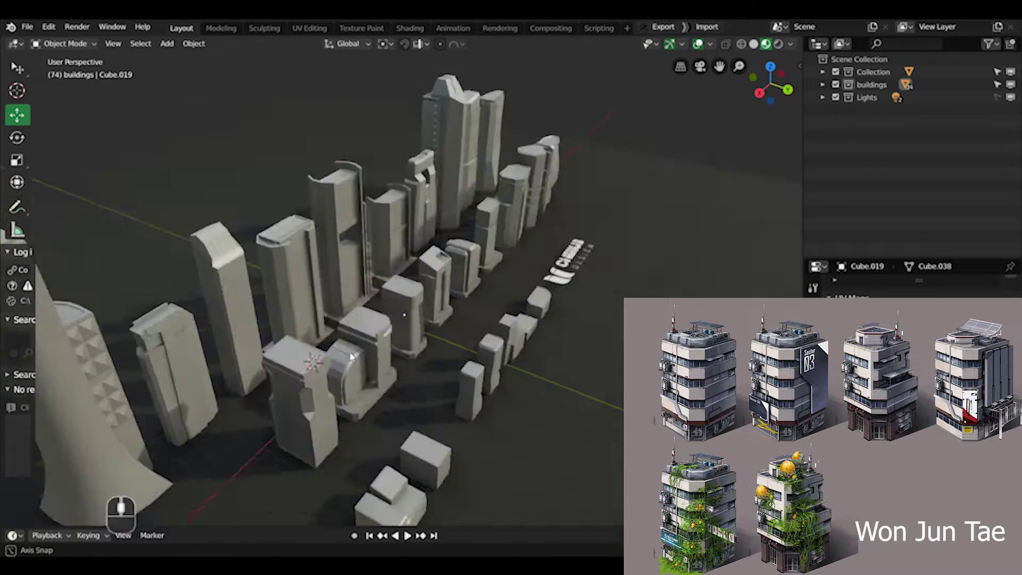
{"action": "middle_click_drag", "start_coordinate": [351, 357], "coordinate": [442, 339]}
{"action": "key", "text": "ctrl+s"}
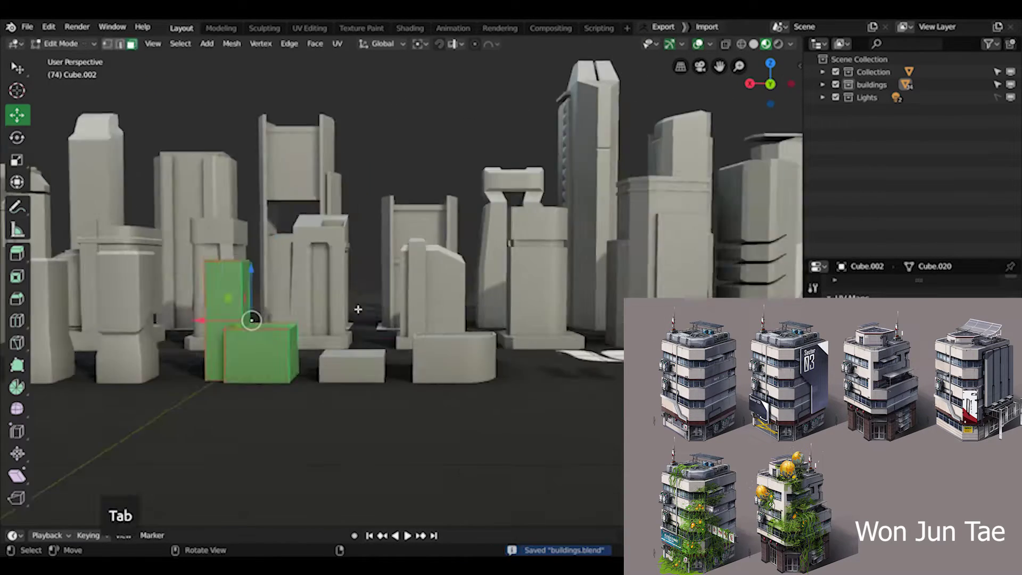
Resize the L-shaped building and the two adjacent low blocks in the front row, and save the file.
{"action": "key", "text": "Tab"}
{"action": "middle_click_drag", "start_coordinate": [358, 309], "coordinate": [406, 221]}
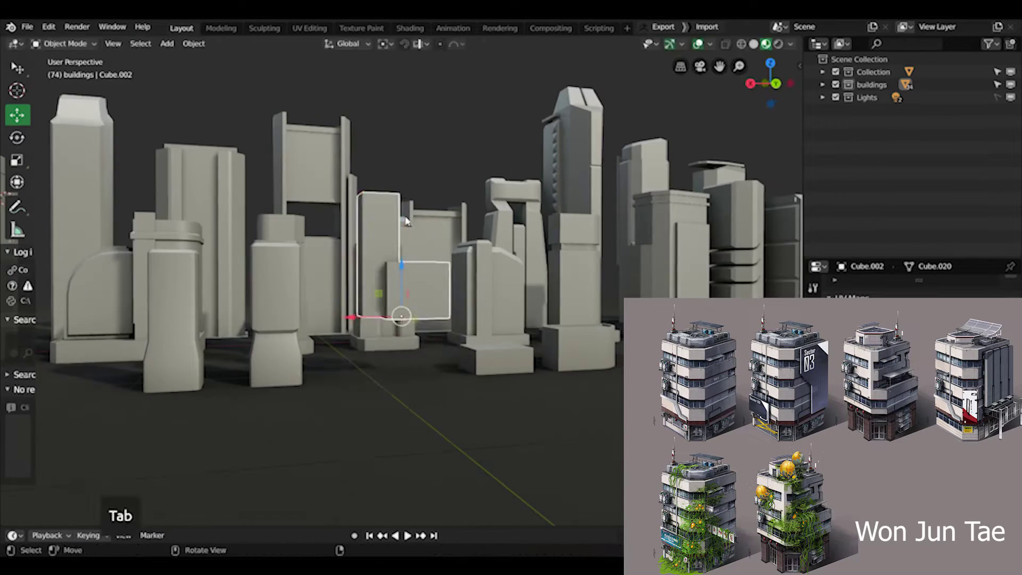
{"action": "left_click", "coordinate": [394, 322]}
{"action": "middle_click_drag", "start_coordinate": [394, 322], "coordinate": [463, 399]}
{"action": "key", "text": "s"}
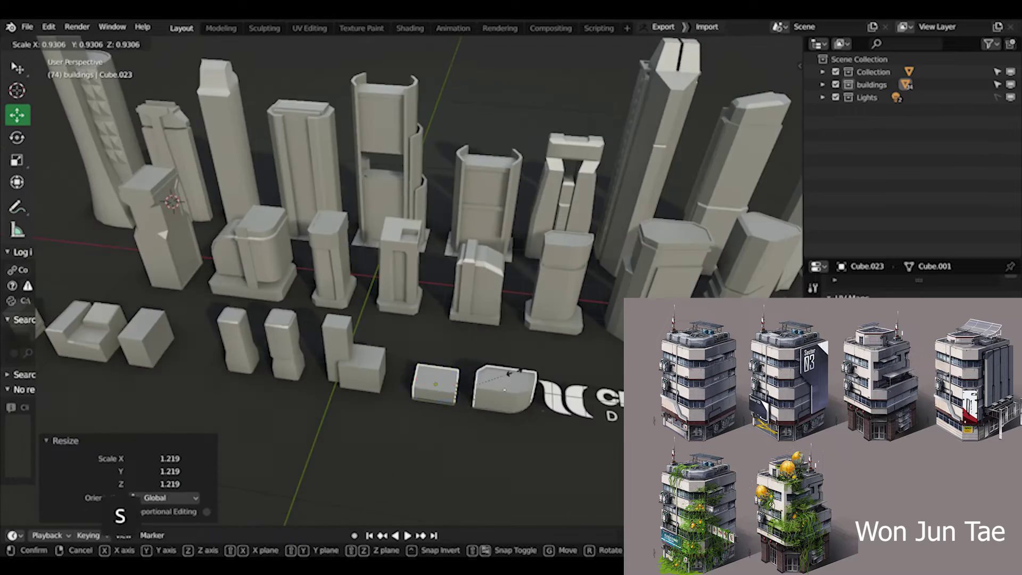
{"action": "key", "text": "ctrl+s"}
Move the brand logo farther away from the low rounded block at the end of the front row.
{"action": "middle_click_drag", "start_coordinate": [336, 223], "coordinate": [388, 384]}
{"action": "left_click", "coordinate": [532, 393]}
{"action": "left_click_drag", "start_coordinate": [532, 392], "coordinate": [537, 392]}
{"action": "middle_click_drag", "start_coordinate": [426, 405], "coordinate": [415, 335]}
{"action": "middle_click_drag", "start_coordinate": [415, 335], "coordinate": [397, 365], "text": "shift"}
{"action": "scroll", "coordinate": [422, 336], "scroll_direction": "up", "scroll_amount": 4}
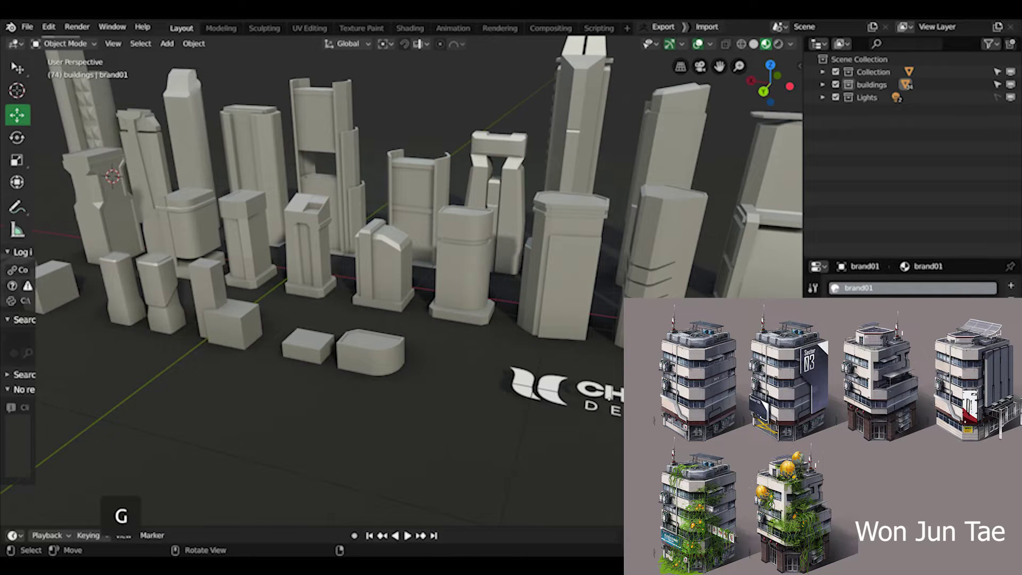
{"action": "left_click", "coordinate": [588, 410]}
Scale the small ribbed block beside the cross-shaped piece to about 0.78 and save the file.
{"action": "middle_click_drag", "start_coordinate": [584, 412], "coordinate": [472, 358]}
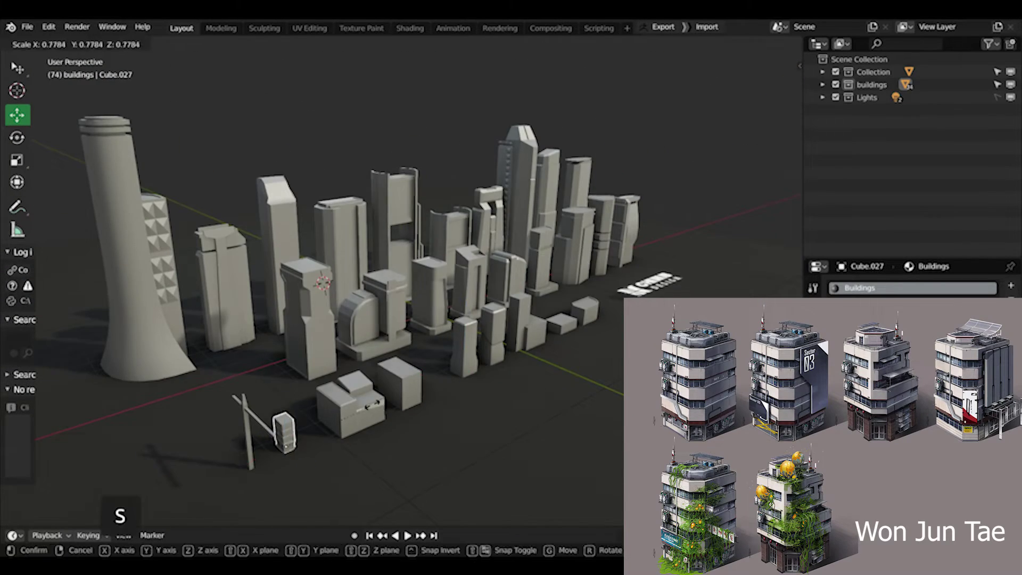
{"action": "key", "text": "Return"}
{"action": "middle_click_drag", "start_coordinate": [415, 340], "coordinate": [385, 307]}
{"action": "key", "text": "shift+d"}
{"action": "left_click", "coordinate": [412, 340]}
{"action": "key", "text": "ctrl+s"}
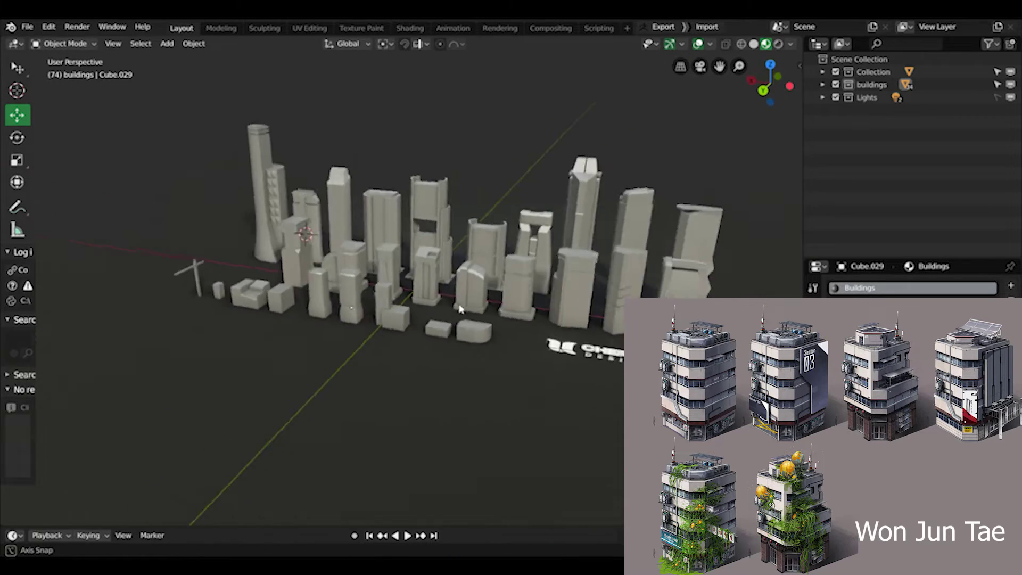
Duplicate the side face of the L-shaped building's tall block and move the copy outward.
{"action": "left_click", "coordinate": [517, 264]}
{"action": "middle_click_drag", "start_coordinate": [516, 265], "coordinate": [487, 268]}
{"action": "scroll", "coordinate": [440, 254], "scroll_direction": "up", "scroll_amount": 5}
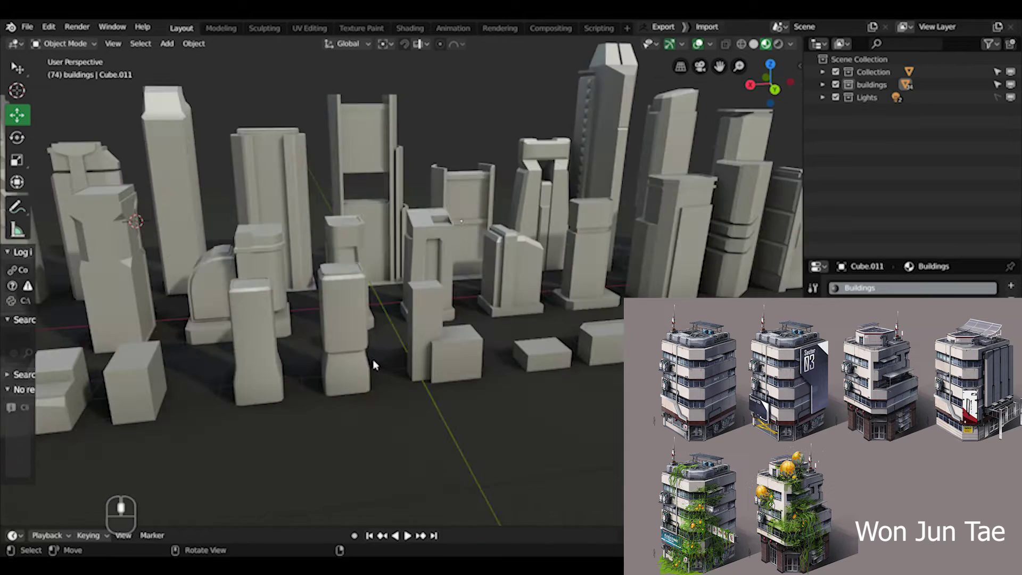
{"action": "left_click", "coordinate": [428, 349]}
{"action": "scroll", "coordinate": [429, 349], "scroll_direction": "up", "scroll_amount": 3}
{"action": "key", "text": "Tab"}
{"action": "left_click", "coordinate": [404, 282]}
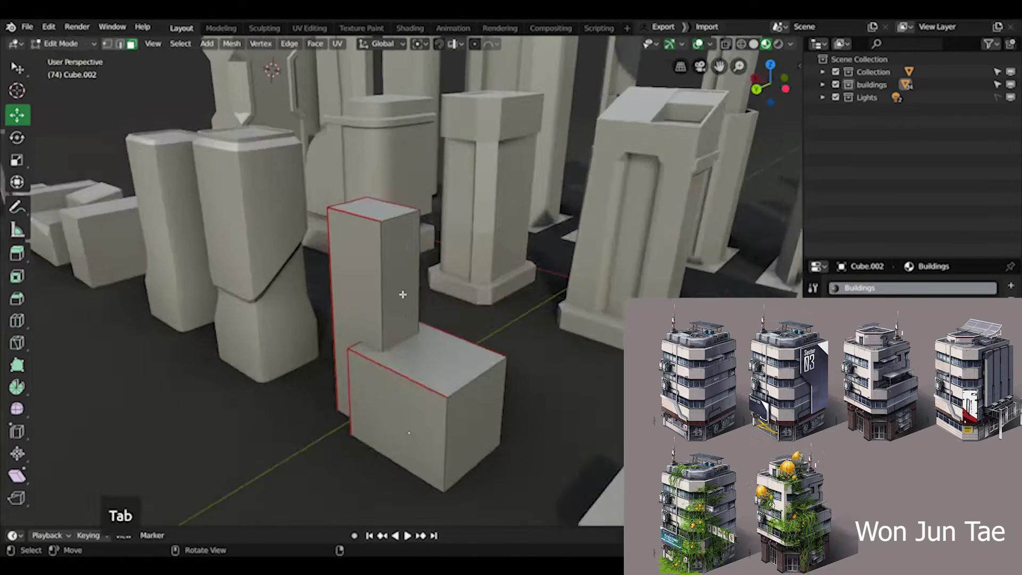
{"action": "key", "text": "shift+d"}
{"action": "left_click_drag", "start_coordinate": [438, 290], "coordinate": [505, 309]}
Make the copied face a separate object, scale it vertically and raise it 0.489 m.
{"action": "key", "text": "ctrl+Tab"}
{"action": "left_click", "coordinate": [508, 271]}
{"action": "key", "text": "s"}
{"action": "key", "text": "z"}
{"action": "left_click", "coordinate": [426, 298]}
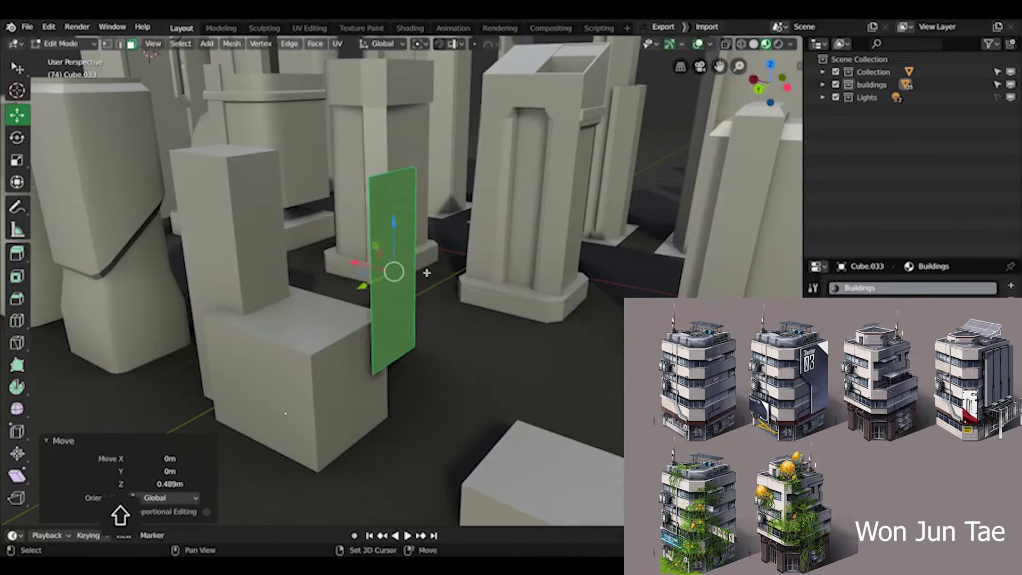
Extrude the separate face into a thin panel and copy it into a row of three panels.
{"action": "middle_click_drag", "start_coordinate": [404, 245], "coordinate": [384, 266]}
{"action": "key", "text": "e"}
{"action": "left_click", "coordinate": [377, 210]}
{"action": "middle_click_drag", "start_coordinate": [377, 209], "coordinate": [437, 304]}
{"action": "left_click", "coordinate": [450, 265]}
{"action": "key", "text": "ctrl+l"}
{"action": "left_click_drag", "start_coordinate": [437, 304], "coordinate": [420, 313]}
{"action": "key", "text": "Tab"}
Select the whole three-panel object and move it away from the L-shaped building's tall block.
{"action": "key", "text": "shift+a"}
{"action": "middle_click_drag", "start_coordinate": [455, 318], "coordinate": [424, 297]}
{"action": "key", "text": "shift+s"}
{"action": "key", "text": "Tab"}
{"action": "key", "text": "a"}
{"action": "key", "text": "Tab"}
{"action": "key", "text": "g"}
{"action": "key", "text": "g"}
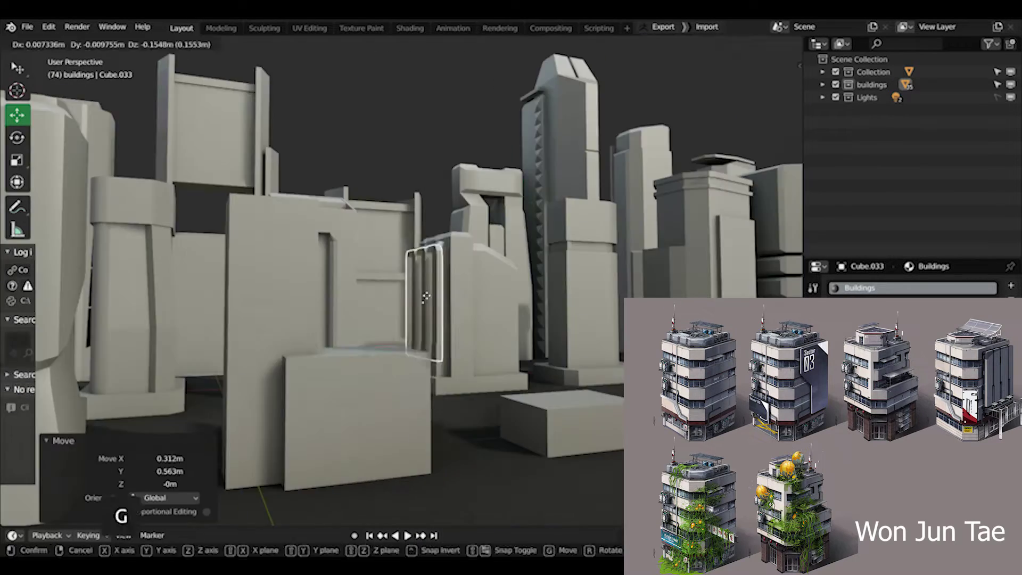
{"action": "left_click", "coordinate": [415, 340]}
Place the three-panel object between the cross-shaped piece and the small ribbed block, and save the file.
{"action": "key", "text": "g"}
{"action": "middle_click_drag", "start_coordinate": [514, 351], "coordinate": [500, 314]}
{"action": "left_click", "coordinate": [495, 388]}
{"action": "scroll", "coordinate": [502, 316], "scroll_direction": "down", "scroll_amount": 4}
{"action": "key", "text": "ctrl+s"}
{"action": "scroll", "coordinate": [479, 298], "scroll_direction": "up", "scroll_amount": 5}
{"action": "middle_click_drag", "start_coordinate": [426, 290], "coordinate": [484, 276]}
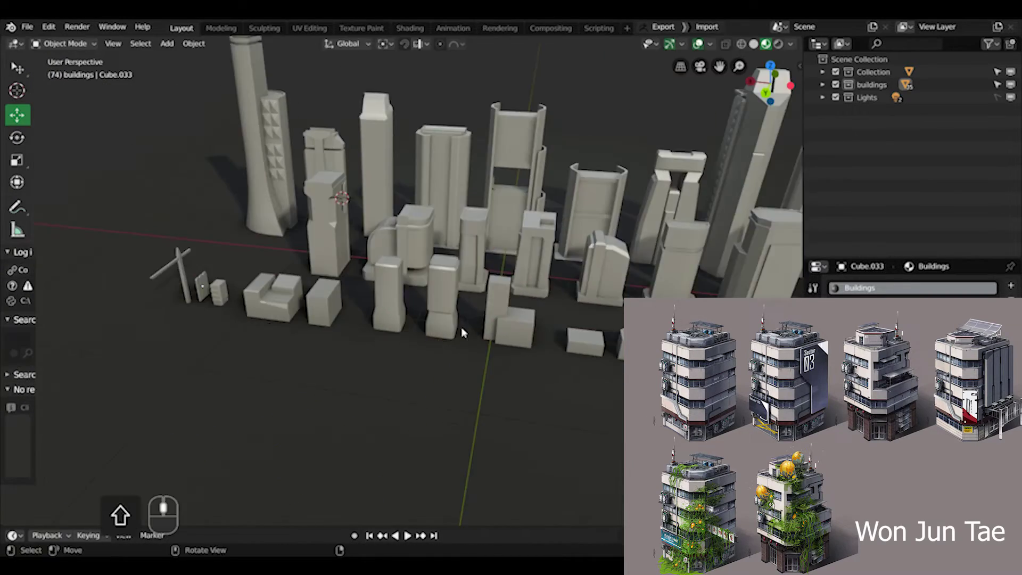
{"action": "scroll", "coordinate": [461, 332], "scroll_direction": "up", "scroll_amount": 4}
{"action": "key", "text": "ctrl+s"}
Bevel the upper front edge of the L-shaped building's tall block into a concave curve, about 0.321 m wide with profile 0.140, and save.
{"action": "middle_click_drag", "start_coordinate": [461, 332], "coordinate": [372, 341]}
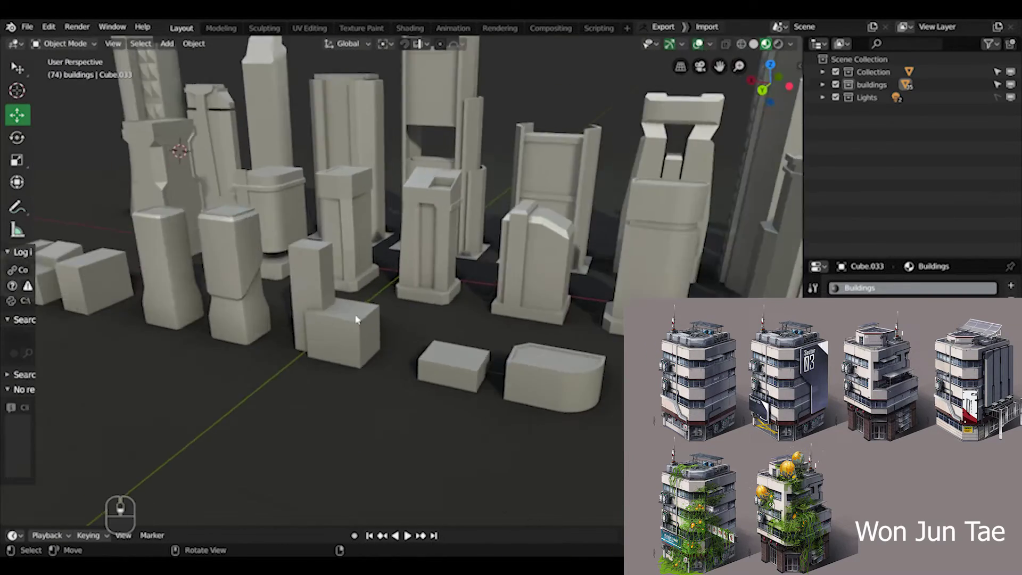
{"action": "left_click", "coordinate": [340, 330]}
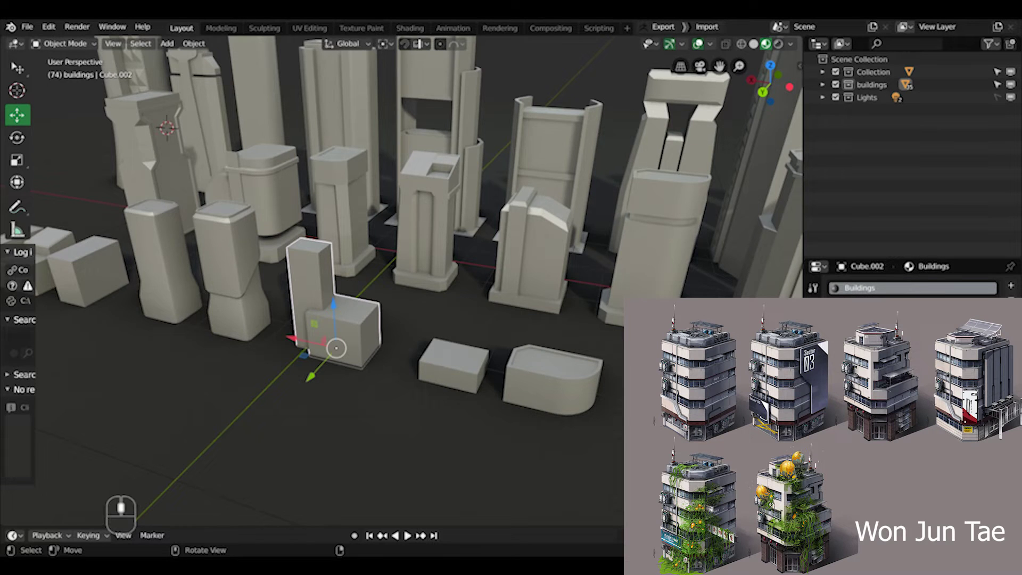
{"action": "key", "text": "Tab"}
{"action": "scroll", "coordinate": [393, 310], "scroll_direction": "up", "scroll_amount": 3}
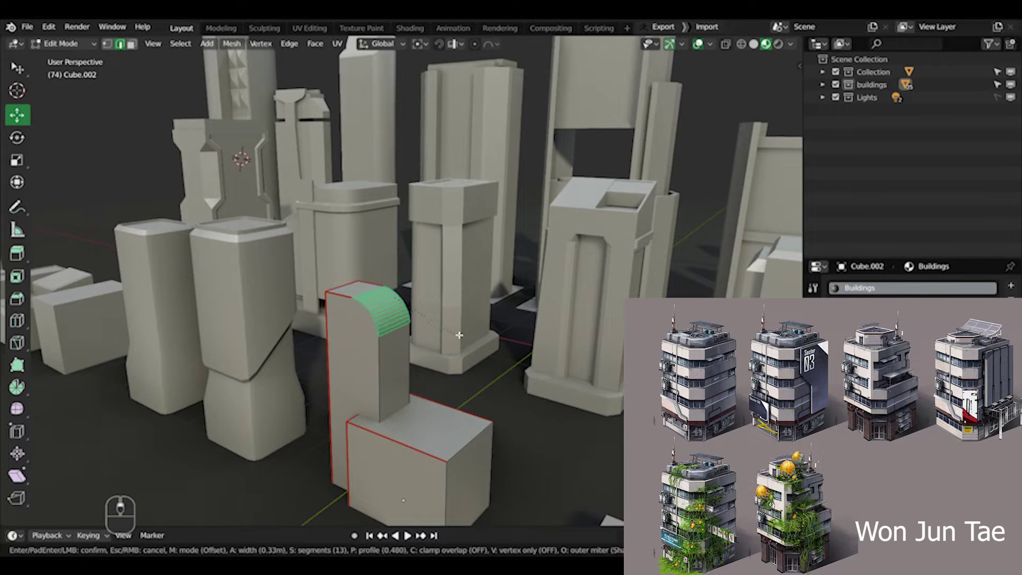
{"action": "left_click", "coordinate": [458, 334]}
{"action": "middle_click_drag", "start_coordinate": [199, 357], "coordinate": [212, 338], "text": "shift"}
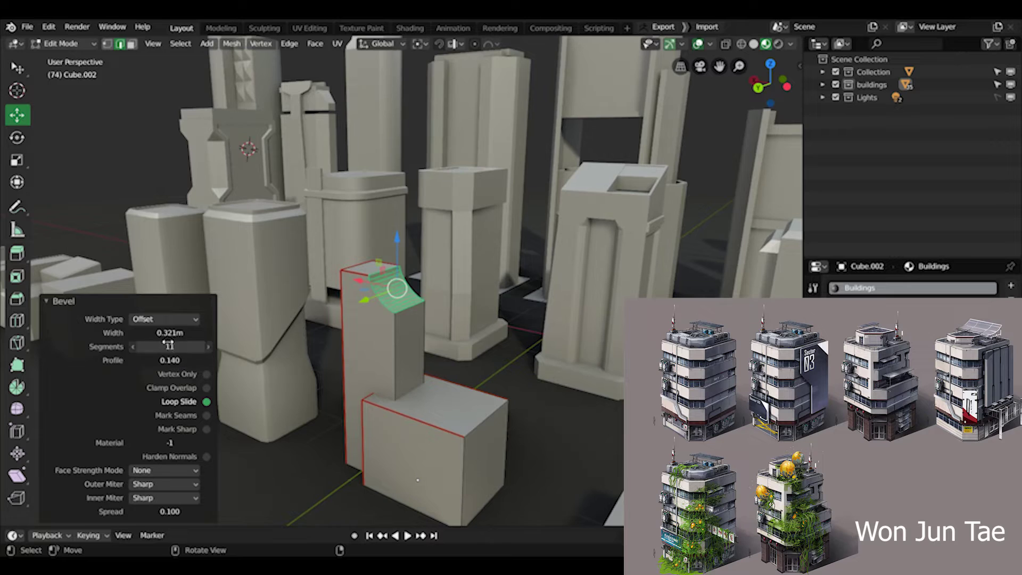
{"action": "key", "text": "a"}
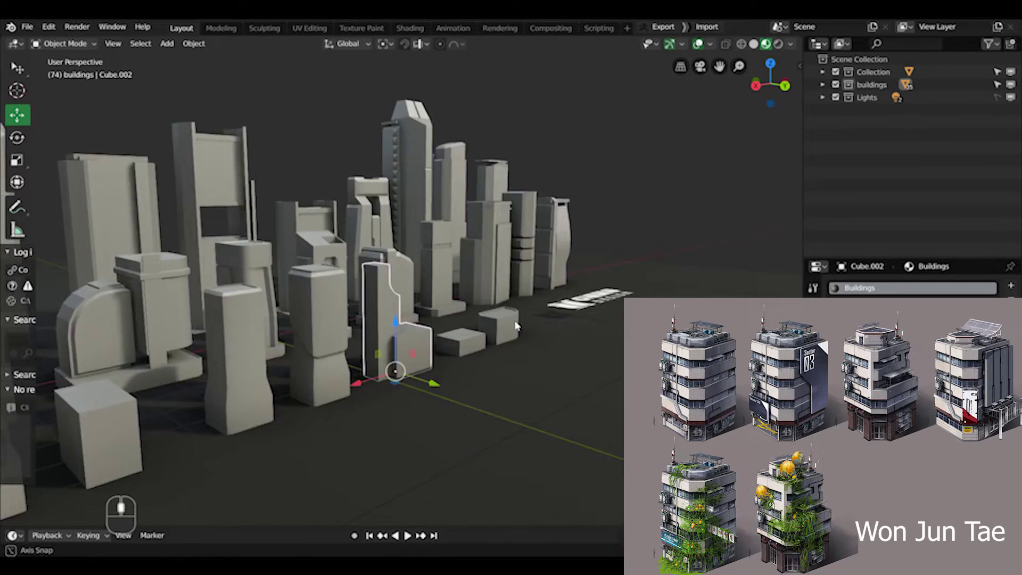
{"action": "key", "text": "ctrl+s"}
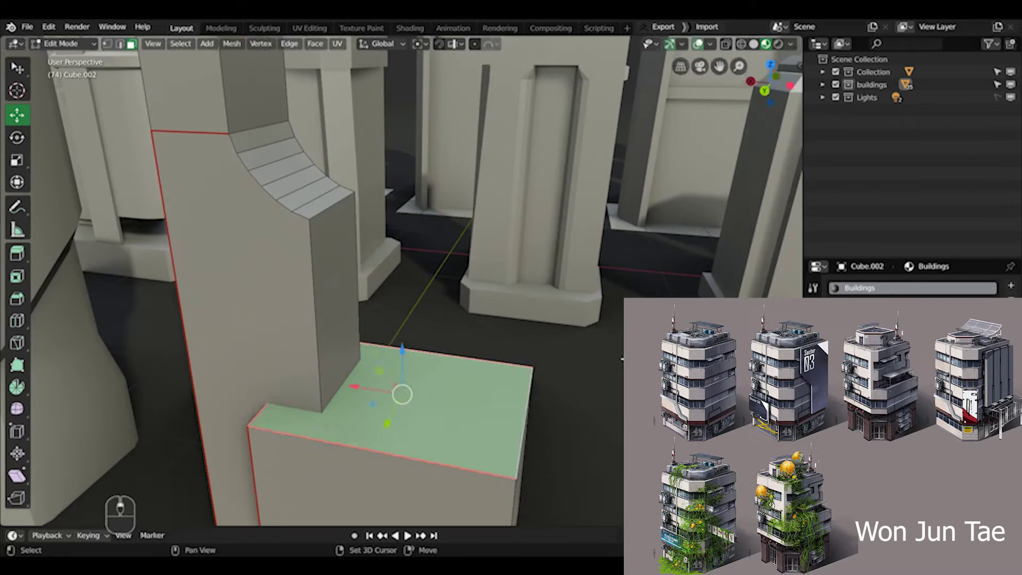
Inset the top face of the L-shaped building's low block by a thin margin and save the file.
{"action": "key", "text": "i"}
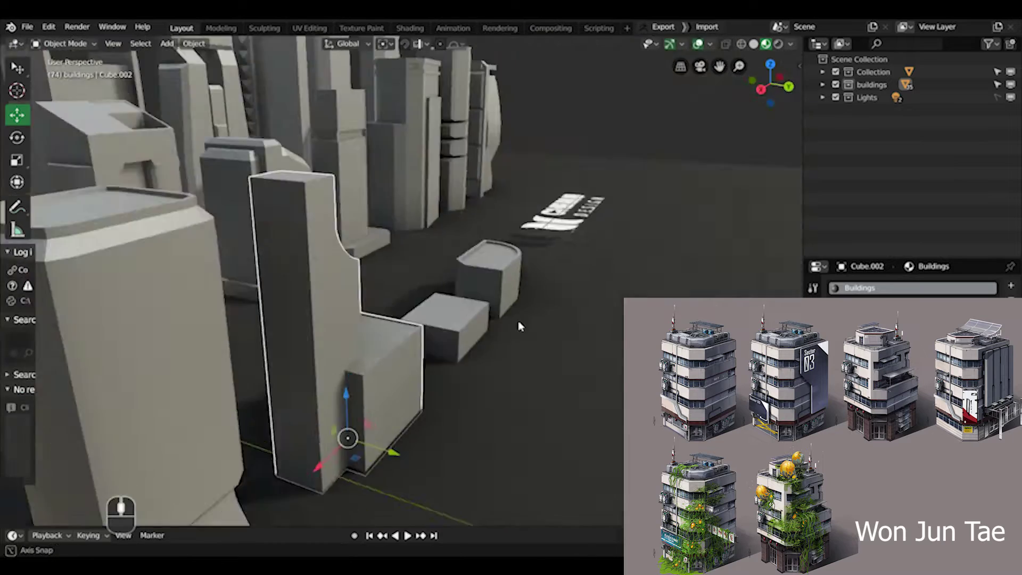
{"action": "middle_click_drag", "start_coordinate": [351, 346], "coordinate": [403, 327]}
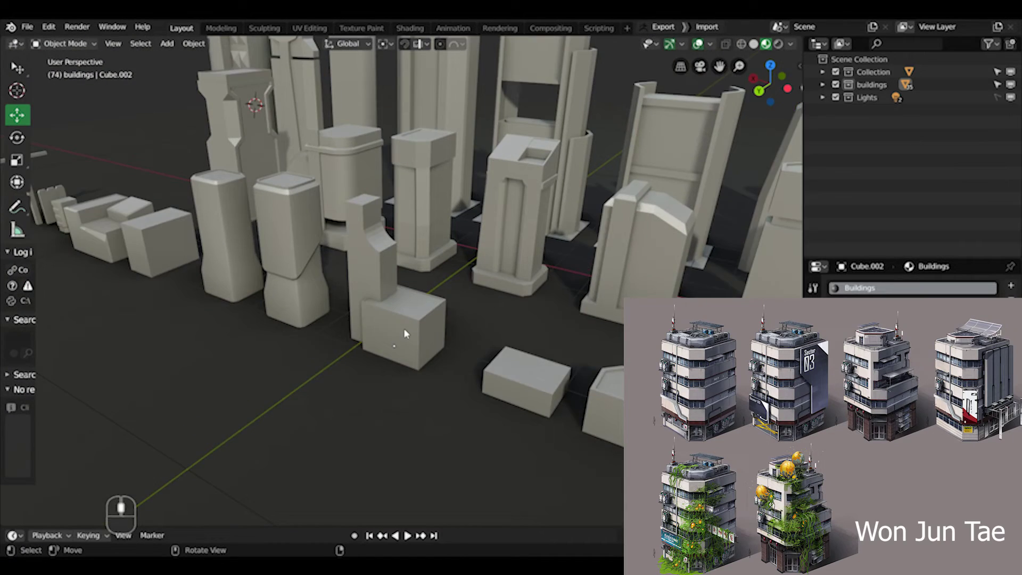
{"action": "scroll", "coordinate": [403, 328], "scroll_direction": "up", "scroll_amount": 2}
{"action": "scroll", "coordinate": [439, 317], "scroll_direction": "down", "scroll_amount": 5}
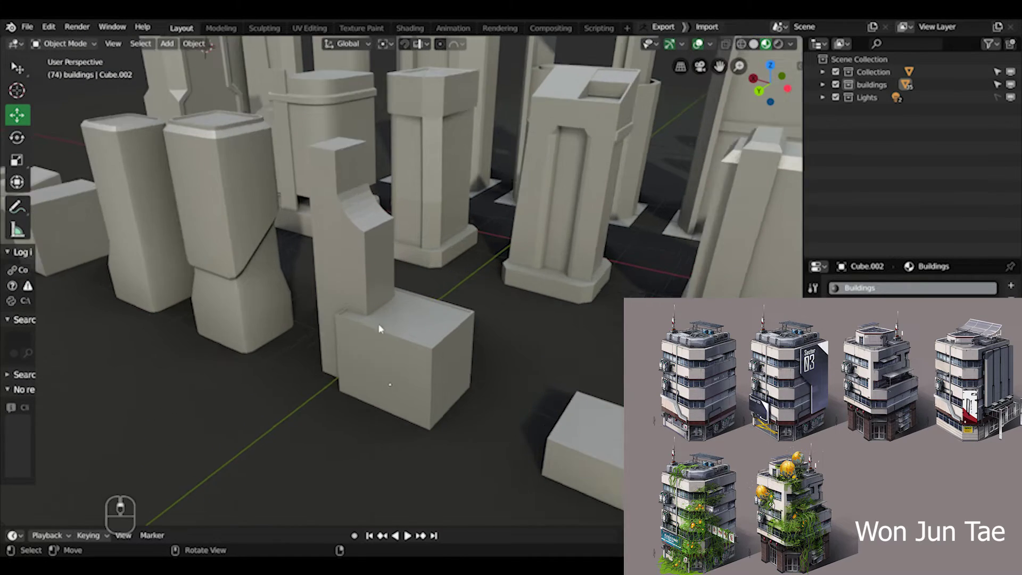
{"action": "key", "text": "ctrl+s"}
{"action": "middle_click_drag", "start_coordinate": [353, 325], "coordinate": [374, 324]}
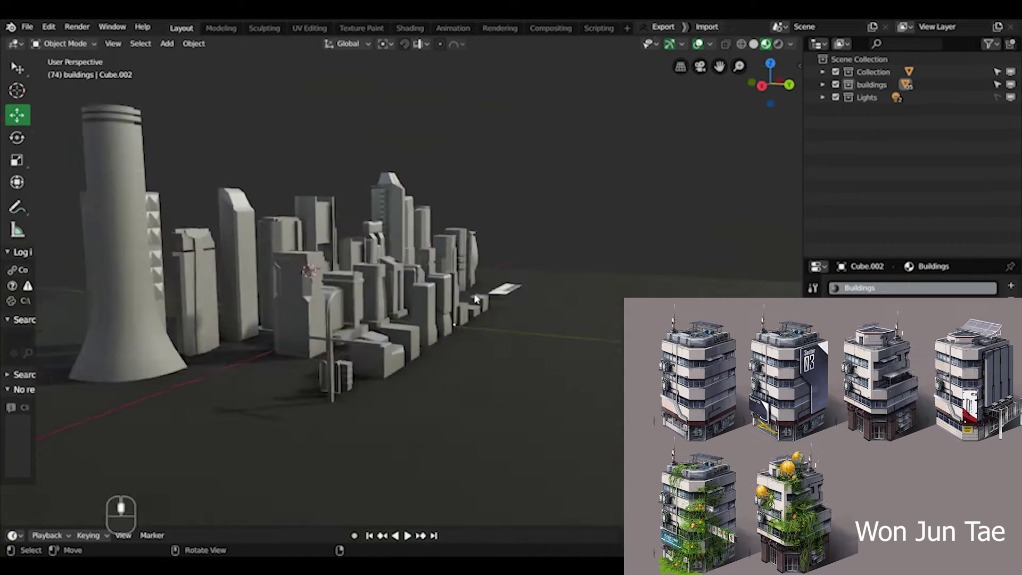
Examine the L-shaped building's curved tower and low block from several sides.
{"action": "middle_click_drag", "start_coordinate": [475, 299], "coordinate": [372, 313]}
{"action": "scroll", "coordinate": [385, 334], "scroll_direction": "up", "scroll_amount": 4}
{"action": "key", "text": "ctrl+s"}
{"action": "scroll", "coordinate": [372, 313], "scroll_direction": "up", "scroll_amount": 3}
{"action": "key", "text": "Tab"}
{"action": "scroll", "coordinate": [372, 313], "scroll_direction": "up", "scroll_amount": 1}
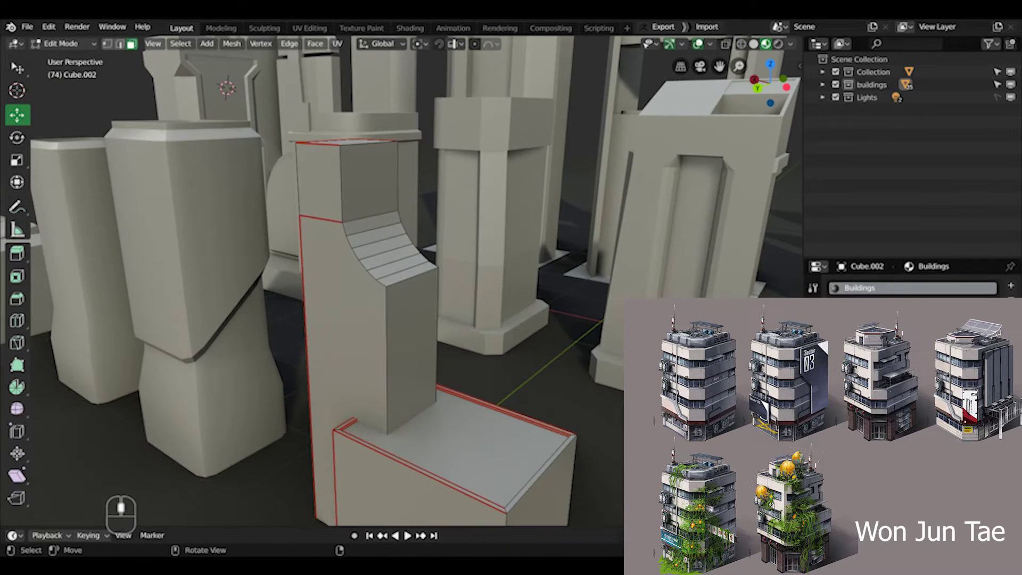
{"action": "key", "text": "Tab"}
{"action": "middle_click_drag", "start_coordinate": [473, 389], "coordinate": [388, 334]}
{"action": "scroll", "coordinate": [492, 333], "scroll_direction": "down", "scroll_amount": 6}
{"action": "key", "text": "ctrl+s"}
{"action": "scroll", "coordinate": [387, 333], "scroll_direction": "up", "scroll_amount": 6}
Bevel the outer edges of the L-shaped building's tall block about 0.034 m with one segment.
{"action": "key", "text": "Tab"}
{"action": "left_click", "coordinate": [387, 306]}
{"action": "key", "text": "l"}
{"action": "middle_click_drag", "start_coordinate": [330, 304], "coordinate": [406, 202]}
{"action": "right_click", "coordinate": [407, 202]}
{"action": "key", "text": "c"}
{"action": "middle_click_drag", "start_coordinate": [406, 202], "coordinate": [442, 213]}
{"action": "right_click", "coordinate": [497, 230]}
{"action": "right_click", "coordinate": [516, 224]}
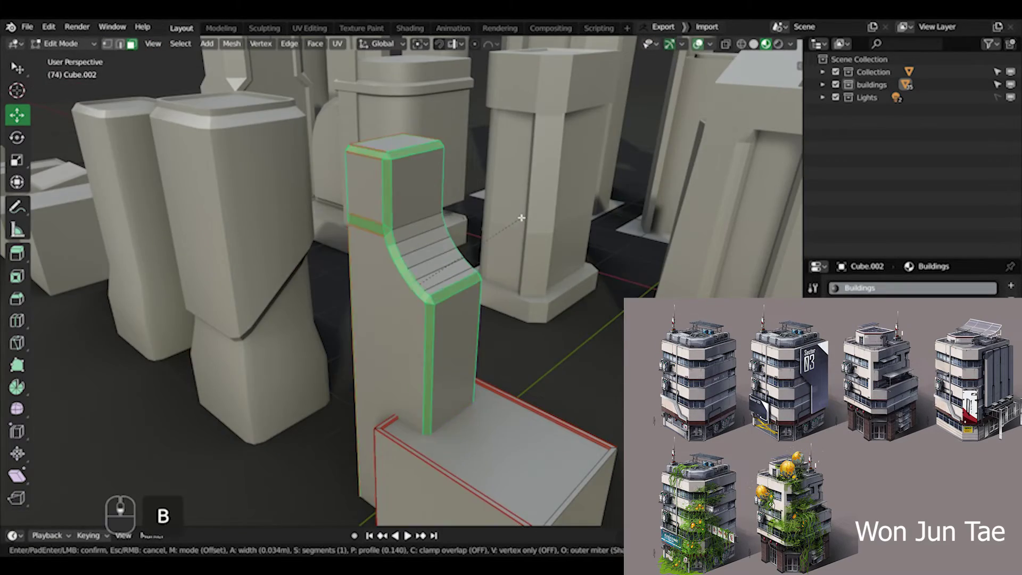
{"action": "left_click", "coordinate": [522, 217]}
{"action": "key", "text": "Tab"}
Inset the side face below the ledge of the slanted-top building with the roof recess.
{"action": "scroll", "coordinate": [519, 229], "scroll_direction": "down", "scroll_amount": 6}
{"action": "middle_click_drag", "start_coordinate": [519, 229], "coordinate": [444, 299]}
{"action": "left_click", "coordinate": [369, 259]}
{"action": "scroll", "coordinate": [369, 259], "scroll_direction": "up", "scroll_amount": 6}
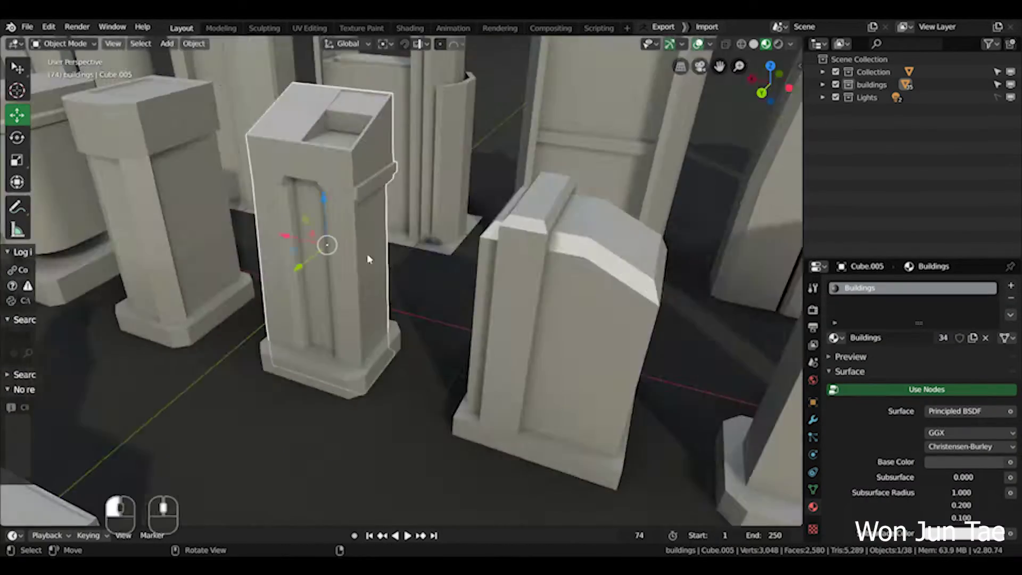
{"action": "key", "text": "Tab"}
{"action": "key", "text": "Tab"}
{"action": "scroll", "coordinate": [369, 259], "scroll_direction": "down", "scroll_amount": 4}
{"action": "middle_click_drag", "start_coordinate": [369, 259], "coordinate": [440, 262]}
Bevel the front vertical corner edge of the low sloped-roof building with one segment and save the file.
{"action": "left_click", "coordinate": [468, 295]}
{"action": "key", "text": "Tab"}
{"action": "scroll", "coordinate": [453, 293], "scroll_direction": "up", "scroll_amount": 4}
{"action": "key", "text": "2"}
{"action": "key", "text": "a"}
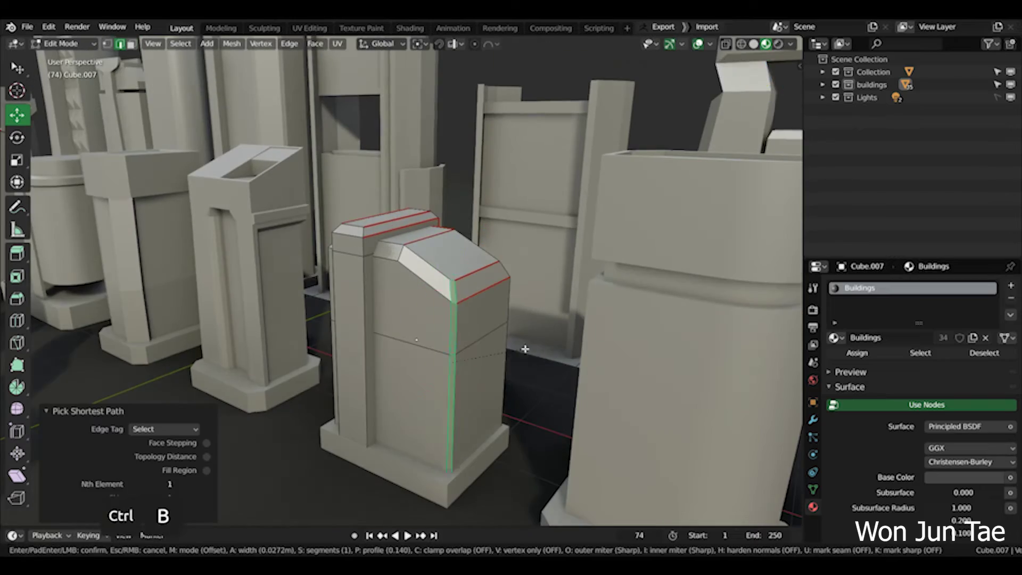
{"action": "left_click", "coordinate": [547, 338]}
{"action": "key", "text": "Tab"}
{"action": "key", "text": "ctrl+s"}
Scale the top of the raised spine on the low sloped-roof building, shift it slightly vertically, and save.
{"action": "key", "text": "Tab"}
{"action": "middle_click_drag", "start_coordinate": [442, 262], "coordinate": [445, 280]}
{"action": "key", "text": "ctrl+Tab"}
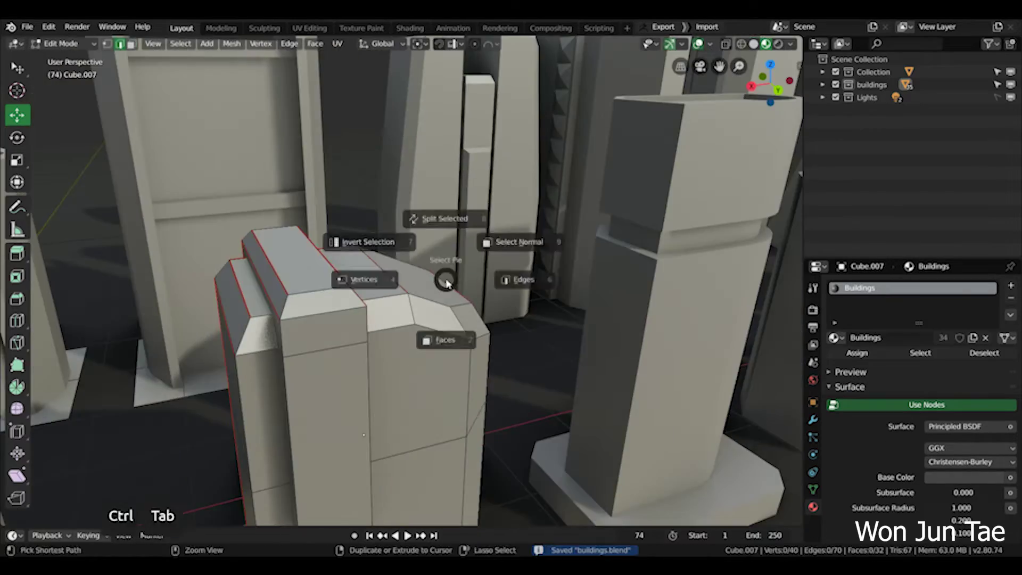
{"action": "left_click", "coordinate": [319, 250]}
{"action": "key", "text": "s"}
{"action": "left_click", "coordinate": [392, 261]}
{"action": "left_click_drag", "start_coordinate": [300, 205], "coordinate": [300, 211]}
{"action": "middle_click_drag", "start_coordinate": [341, 239], "coordinate": [358, 257]}
{"action": "key", "text": "Tab"}
{"action": "scroll", "coordinate": [425, 272], "scroll_direction": "down", "scroll_amount": 6}
{"action": "key", "text": "ctrl+s"}
Extrude and reshape part of the faceted tower at the far end of the skyline, and save the file.
{"action": "middle_click_drag", "start_coordinate": [461, 276], "coordinate": [287, 271], "text": "shift"}
{"action": "left_click", "coordinate": [392, 282]}
{"action": "scroll", "coordinate": [392, 283], "scroll_direction": "up", "scroll_amount": 4}
{"action": "key", "text": "Tab"}
{"action": "middle_click_drag", "start_coordinate": [415, 287], "coordinate": [497, 312]}
{"action": "left_click", "coordinate": [426, 318]}
{"action": "key", "text": "e"}
{"action": "left_click", "coordinate": [426, 304]}
{"action": "left_click", "coordinate": [492, 315]}
{"action": "left_click", "coordinate": [427, 316], "text": "shift"}
{"action": "left_click", "coordinate": [593, 329]}
{"action": "key", "text": "Tab"}
{"action": "middle_click_drag", "start_coordinate": [594, 328], "coordinate": [559, 326]}
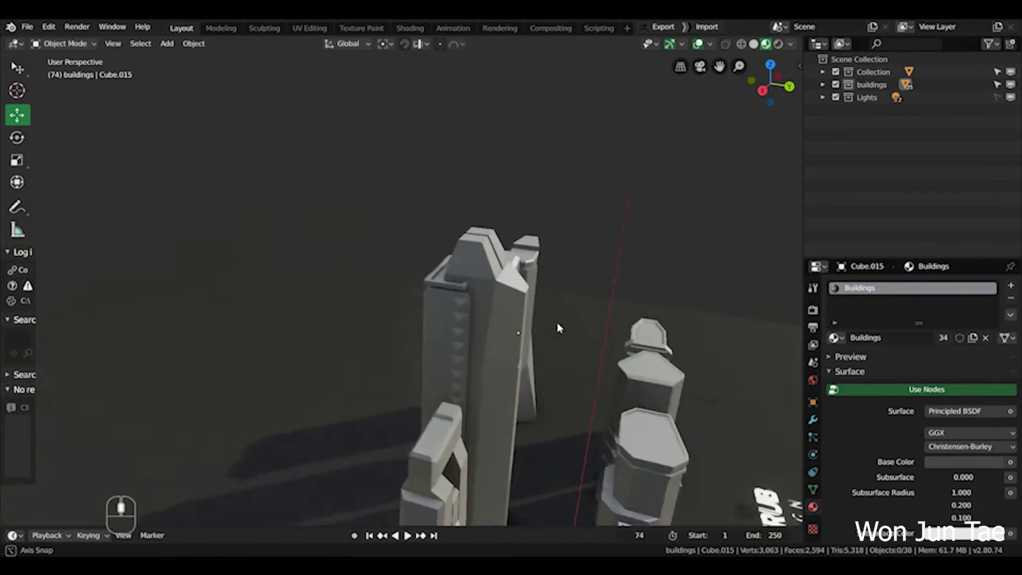
{"action": "key", "text": "Tab"}
{"action": "middle_click_drag", "start_coordinate": [454, 287], "coordinate": [426, 292]}
{"action": "key", "text": "Tab"}
{"action": "scroll", "coordinate": [446, 313], "scroll_direction": "down", "scroll_amount": 6}
{"action": "key", "text": "ctrl+s"}
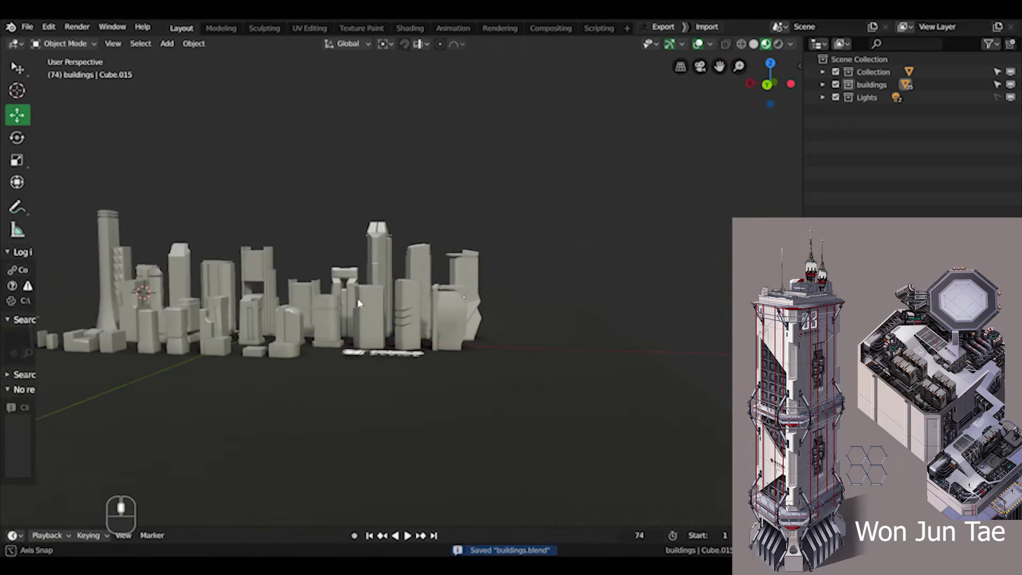
Bevel the outer vertical corner of the L-shaped building's low block and save the file.
{"action": "middle_click_drag", "start_coordinate": [358, 303], "coordinate": [543, 358]}
{"action": "scroll", "coordinate": [431, 318], "scroll_direction": "up", "scroll_amount": 5}
{"action": "left_click", "coordinate": [431, 318]}
{"action": "key", "text": "Tab"}
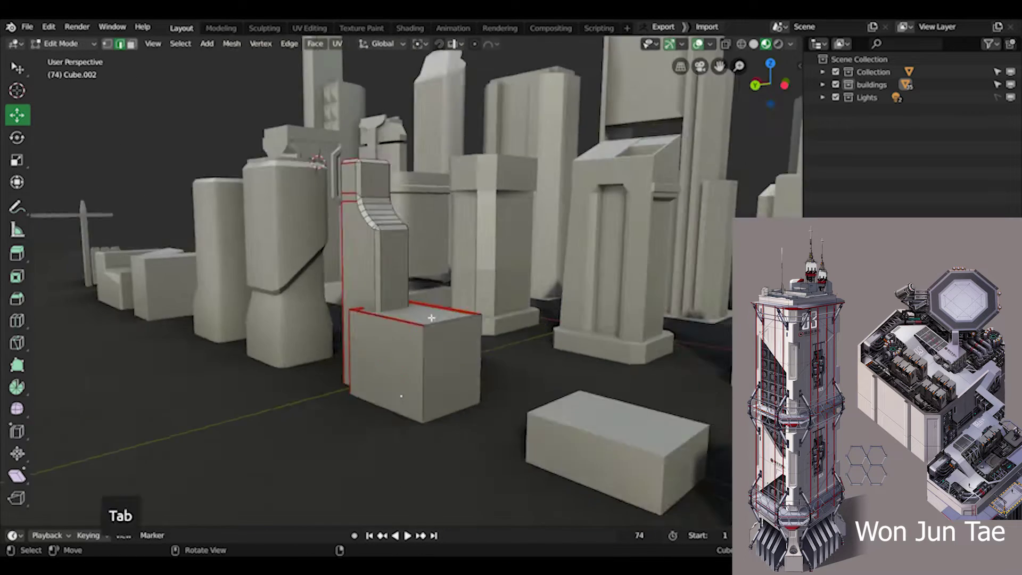
{"action": "scroll", "coordinate": [431, 317], "scroll_direction": "up", "scroll_amount": 4}
{"action": "left_click", "coordinate": [479, 314], "text": "alt"}
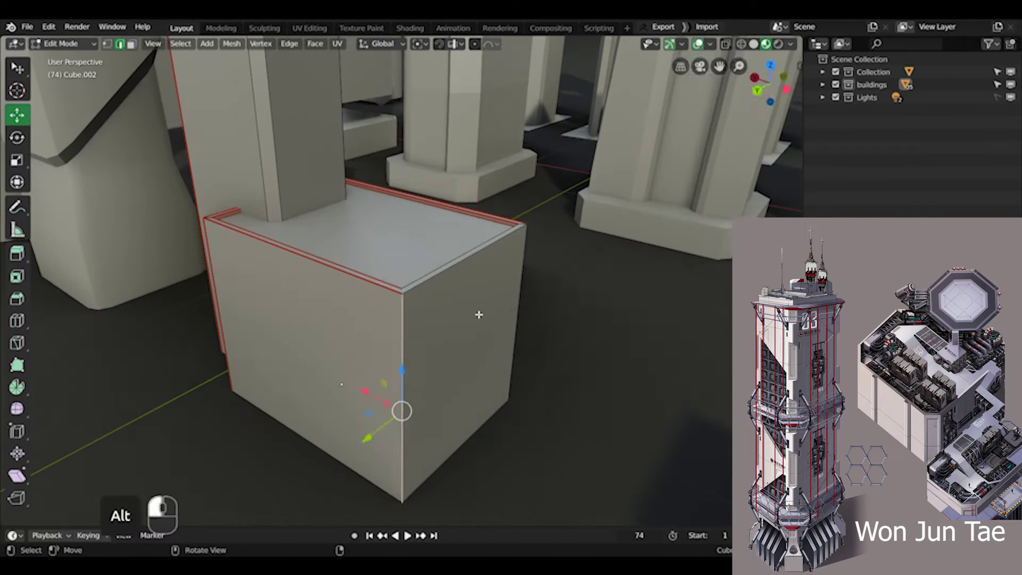
{"action": "left_click", "coordinate": [627, 275]}
{"action": "key", "text": "Tab"}
{"action": "scroll", "coordinate": [376, 298], "scroll_direction": "down", "scroll_amount": 5}
{"action": "key", "text": "ctrl+s"}
Look over the whole building set and the plain low blocks in the front row from several angles.
{"action": "middle_click_drag", "start_coordinate": [456, 319], "coordinate": [523, 278]}
{"action": "scroll", "coordinate": [476, 308], "scroll_direction": "up", "scroll_amount": 3}
{"action": "left_click", "coordinate": [527, 311]}
{"action": "scroll", "coordinate": [527, 311], "scroll_direction": "down", "scroll_amount": 6}
{"action": "key", "text": "ctrl+s"}
{"action": "left_click", "coordinate": [380, 328]}
{"action": "scroll", "coordinate": [368, 324], "scroll_direction": "up", "scroll_amount": 4}
{"action": "scroll", "coordinate": [353, 324], "scroll_direction": "down", "scroll_amount": 4}
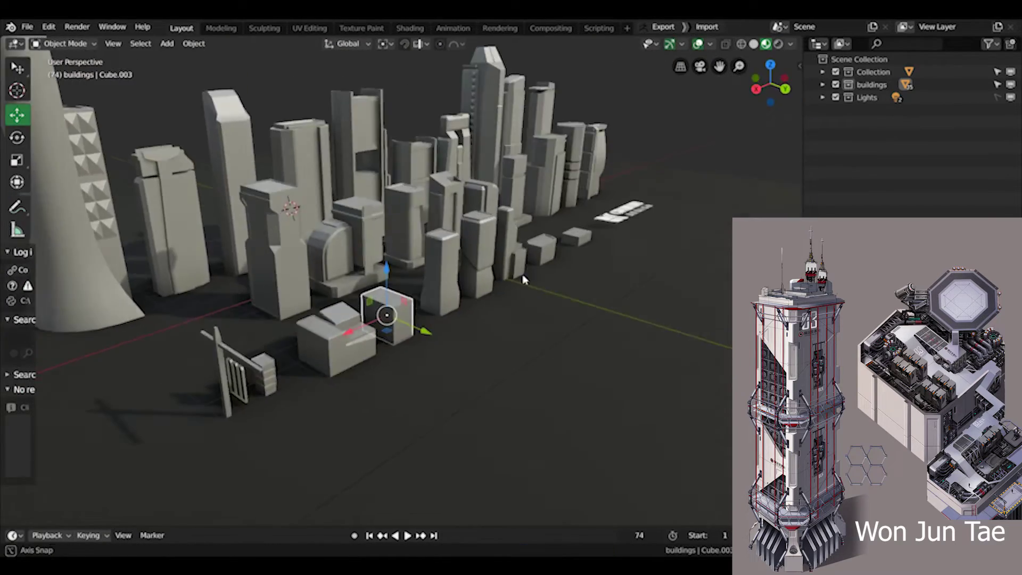
{"action": "scroll", "coordinate": [361, 334], "scroll_direction": "down", "scroll_amount": 4}
{"action": "middle_click_drag", "start_coordinate": [361, 334], "coordinate": [394, 325]}
{"action": "key", "text": "ctrl+s"}
{"action": "scroll", "coordinate": [362, 306], "scroll_direction": "up", "scroll_amount": 4}
{"action": "scroll", "coordinate": [361, 306], "scroll_direction": "down", "scroll_amount": 5}
{"action": "key", "text": "ctrl+s"}
{"action": "scroll", "coordinate": [337, 353], "scroll_direction": "up", "scroll_amount": 5}
Duplicate the plain block and move the copy to the free ground in front of the flared round tower.
{"action": "left_click", "coordinate": [435, 367]}
{"action": "left_click", "coordinate": [436, 367]}
{"action": "middle_click_drag", "start_coordinate": [435, 367], "coordinate": [445, 394]}
{"action": "key", "text": "shift+d"}
{"action": "right_click", "coordinate": [444, 394]}
{"action": "left_click_drag", "start_coordinate": [458, 421], "coordinate": [409, 329]}
{"action": "left_click_drag", "start_coordinate": [332, 303], "coordinate": [240, 326]}
{"action": "middle_click_drag", "start_coordinate": [288, 293], "coordinate": [335, 339]}
Raise the top face of the duplicated block to turn it into a tall tower.
{"action": "key", "text": "grave"}
{"action": "key", "text": "Tab"}
{"action": "middle_click_drag", "start_coordinate": [394, 289], "coordinate": [385, 317], "text": "shift"}
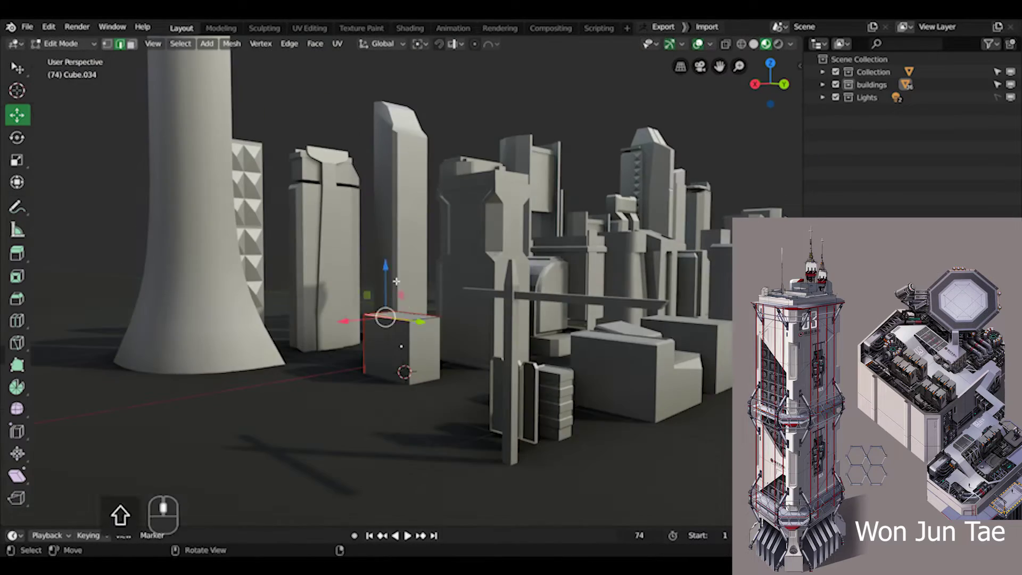
{"action": "scroll", "coordinate": [437, 319], "scroll_direction": "up", "scroll_amount": 3}
{"action": "key", "text": "ctrl+Tab"}
{"action": "left_click", "coordinate": [436, 392]}
{"action": "left_click", "coordinate": [408, 346]}
{"action": "left_click_drag", "start_coordinate": [406, 293], "coordinate": [407, 151]}
{"action": "scroll", "coordinate": [408, 151], "scroll_direction": "down", "scroll_amount": 3}
{"action": "middle_click_drag", "start_coordinate": [373, 298], "coordinate": [342, 296]}
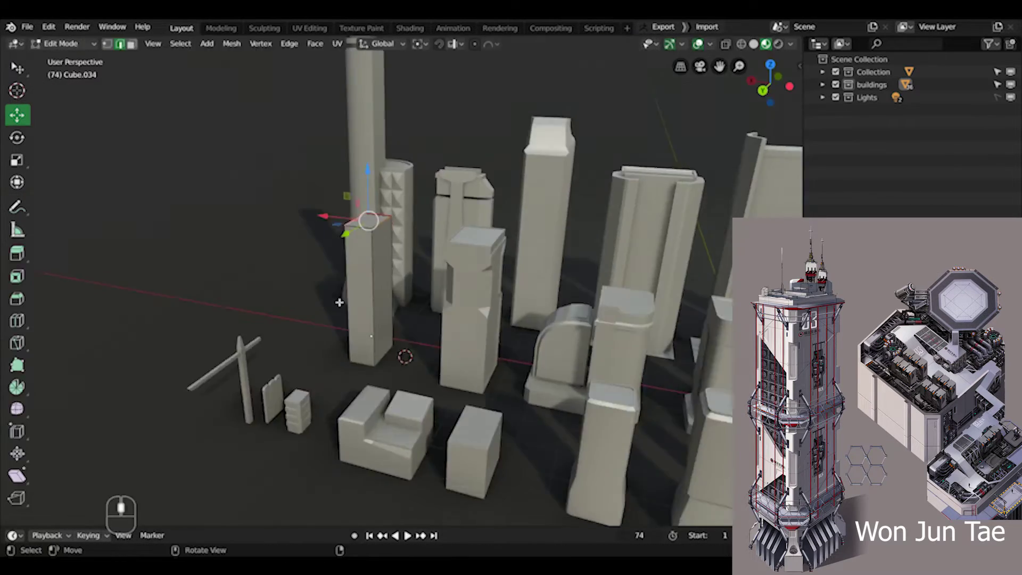
Scale the whole mesh of the new tower along the X axis.
{"action": "scroll", "coordinate": [342, 296], "scroll_direction": "up", "scroll_amount": 4}
{"action": "key", "text": "a"}
{"action": "middle_click_drag", "start_coordinate": [399, 315], "coordinate": [332, 291]}
{"action": "key", "text": "a"}
{"action": "key", "text": "s"}
{"action": "key", "text": "x"}
{"action": "left_click", "coordinate": [535, 305]}
{"action": "middle_click_drag", "start_coordinate": [532, 306], "coordinate": [415, 282]}
{"action": "key", "text": "Tab"}
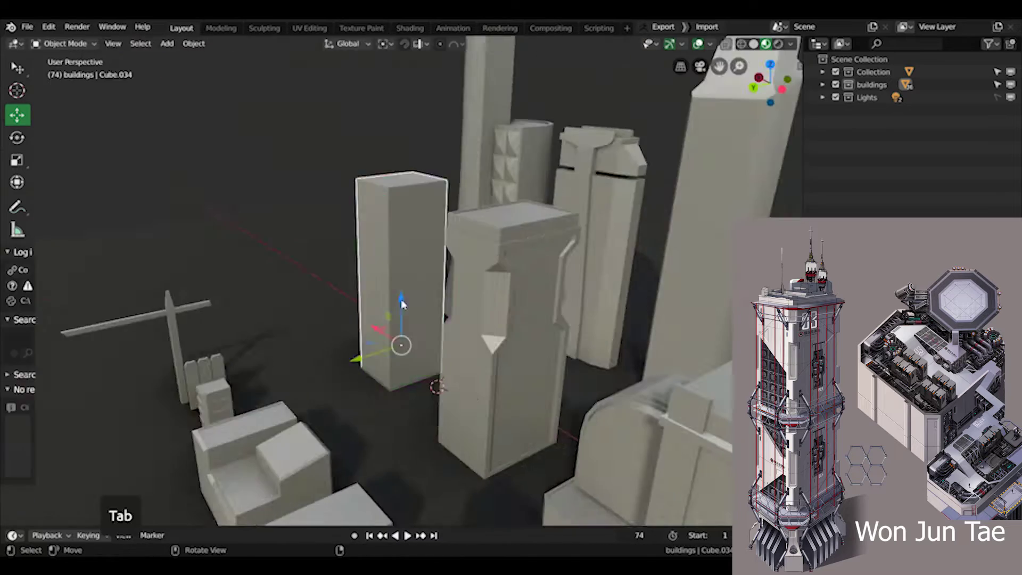
Add horizontal loop cuts around the upper part of the new tower and slide them into place.
{"action": "key", "text": "Tab"}
{"action": "middle_click_drag", "start_coordinate": [341, 298], "coordinate": [447, 313]}
{"action": "key", "text": "ctrl+KP_Subtract"}
{"action": "left_click", "coordinate": [386, 183]}
{"action": "key", "text": "ctrl+r"}
{"action": "left_click", "coordinate": [390, 186]}
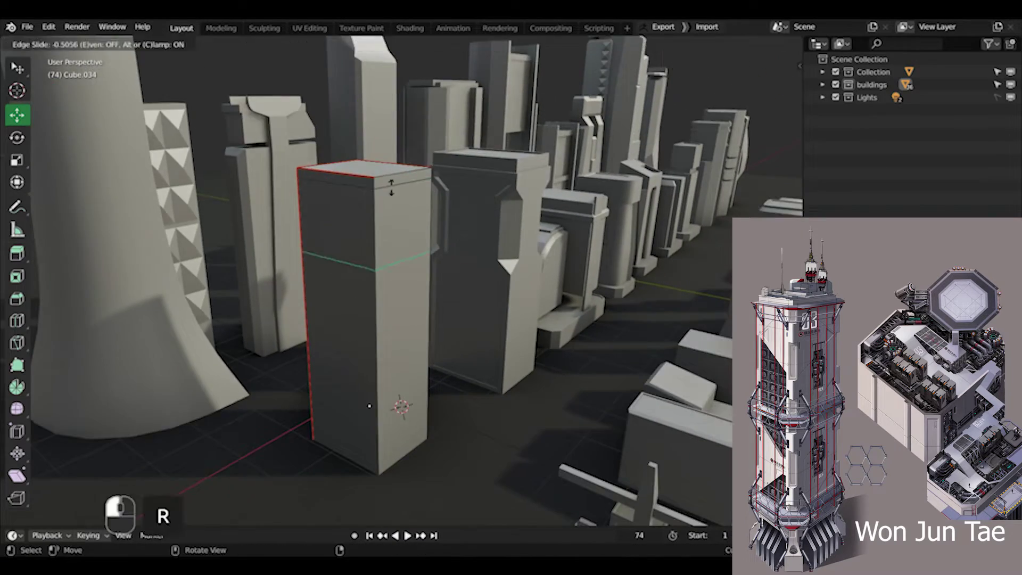
{"action": "left_click", "coordinate": [390, 189]}
Scale the whole tower mesh and extend its bottom face 1.96 m downward to the ground.
{"action": "key", "text": "a"}
{"action": "key", "text": "s"}
{"action": "middle_click_drag", "start_coordinate": [367, 373], "coordinate": [373, 308]}
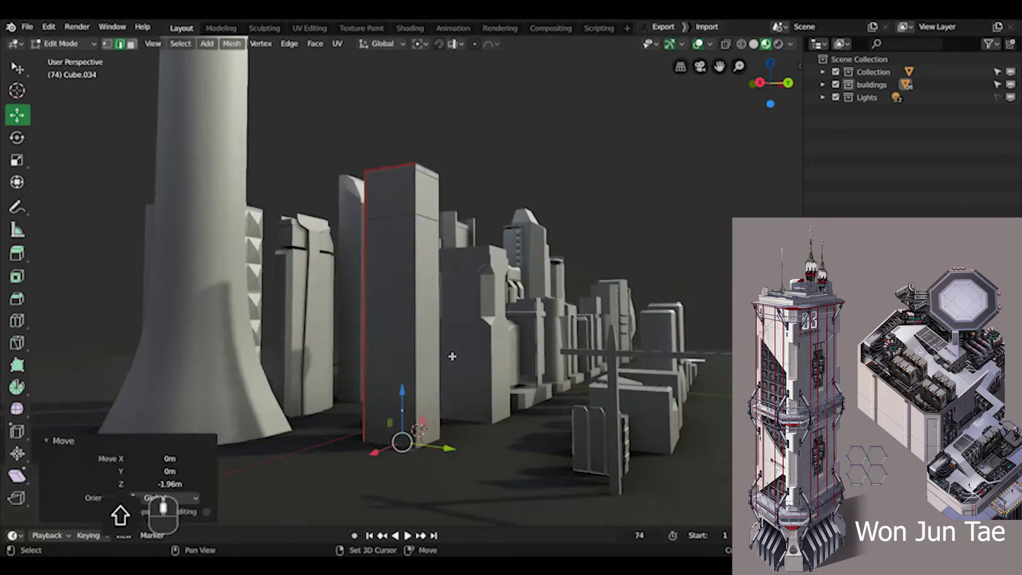
{"action": "middle_click_drag", "start_coordinate": [452, 356], "coordinate": [391, 160]}
{"action": "scroll", "coordinate": [391, 160], "scroll_direction": "up", "scroll_amount": 3}
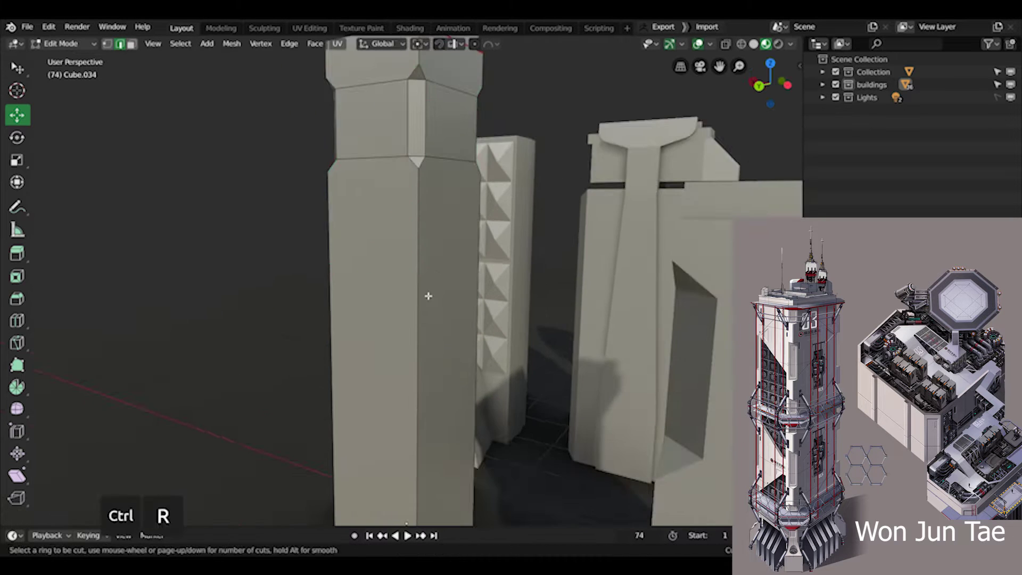
Undo the trial corner bevel and add two more loop cuts lower on the tower.
{"action": "key", "text": "ctrl+z"}
{"action": "key", "text": "ctrl+r"}
{"action": "left_click", "coordinate": [413, 255]}
{"action": "left_click", "coordinate": [410, 259]}
{"action": "key", "text": "ctrl+r"}
{"action": "left_click", "coordinate": [407, 295]}
{"action": "left_click", "coordinate": [405, 298]}
Bevel the vertical corner edges of the two alternating bands on the tower to form chamfered recesses.
{"action": "key", "text": "a"}
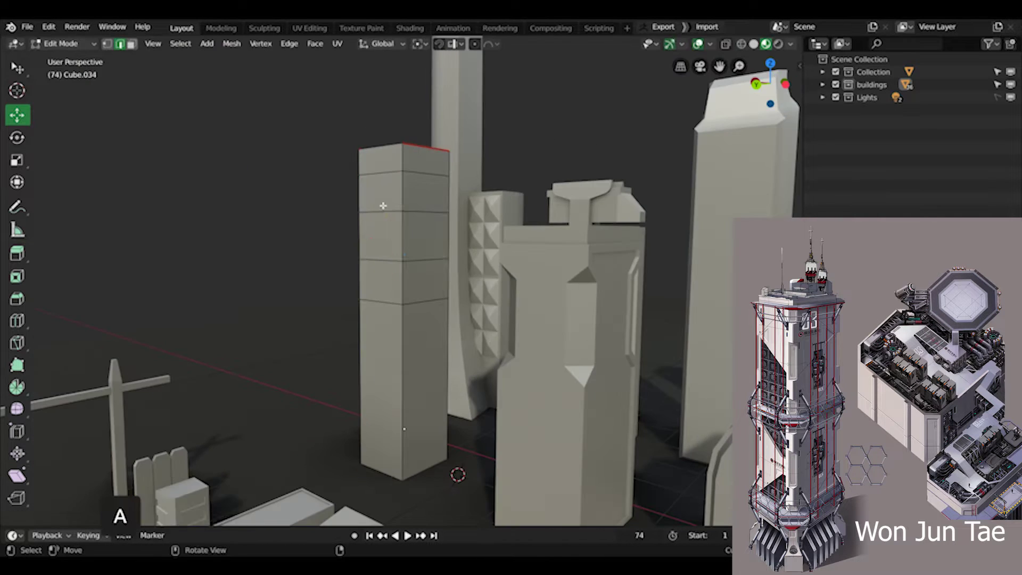
{"action": "left_click", "coordinate": [403, 192]}
{"action": "left_click", "coordinate": [403, 283], "text": "shift"}
{"action": "middle_click_drag", "start_coordinate": [403, 288], "coordinate": [479, 315]}
{"action": "key", "text": "ctrl+b"}
{"action": "left_click", "coordinate": [452, 298]}
{"action": "scroll", "coordinate": [452, 298], "scroll_direction": "down", "scroll_amount": 4}
Scale the whole tower mesh and move its bottom face vertically to ground level.
{"action": "key", "text": "Tab"}
{"action": "middle_click_drag", "start_coordinate": [373, 288], "coordinate": [367, 229]}
{"action": "key", "text": "Tab"}
{"action": "key", "text": "a"}
{"action": "key", "text": "s"}
{"action": "left_click", "coordinate": [404, 324]}
{"action": "left_click", "coordinate": [371, 435]}
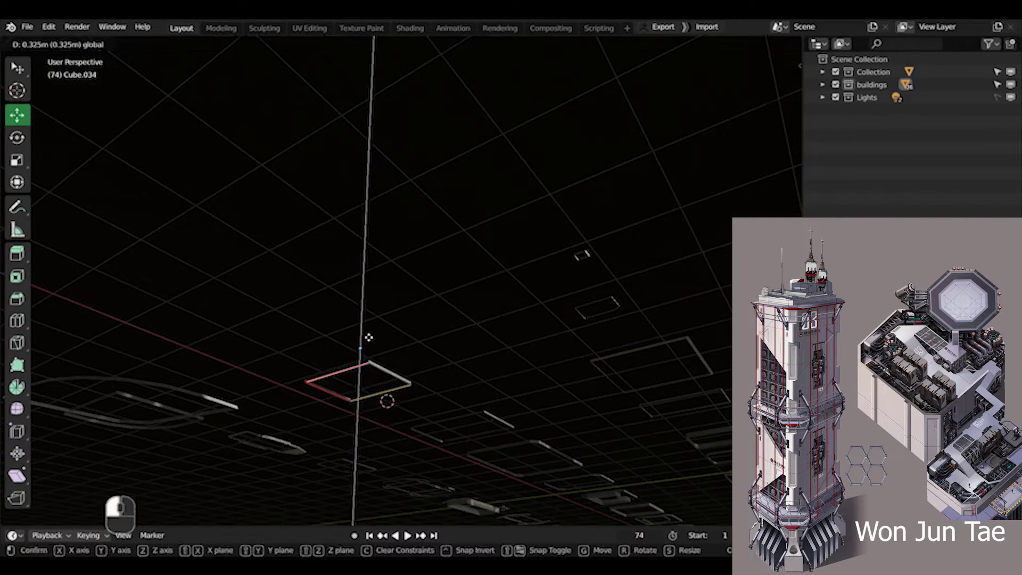
{"action": "left_click_drag", "start_coordinate": [368, 338], "coordinate": [368, 325]}
{"action": "key", "text": "Tab"}
Raise the tower's top face 0.091 m and extrude it upward.
{"action": "middle_click_drag", "start_coordinate": [353, 266], "coordinate": [372, 342]}
{"action": "left_click_drag", "start_coordinate": [372, 342], "coordinate": [381, 341]}
{"action": "middle_click_drag", "start_coordinate": [381, 340], "coordinate": [473, 319]}
{"action": "scroll", "coordinate": [483, 302], "scroll_direction": "down", "scroll_amount": 4}
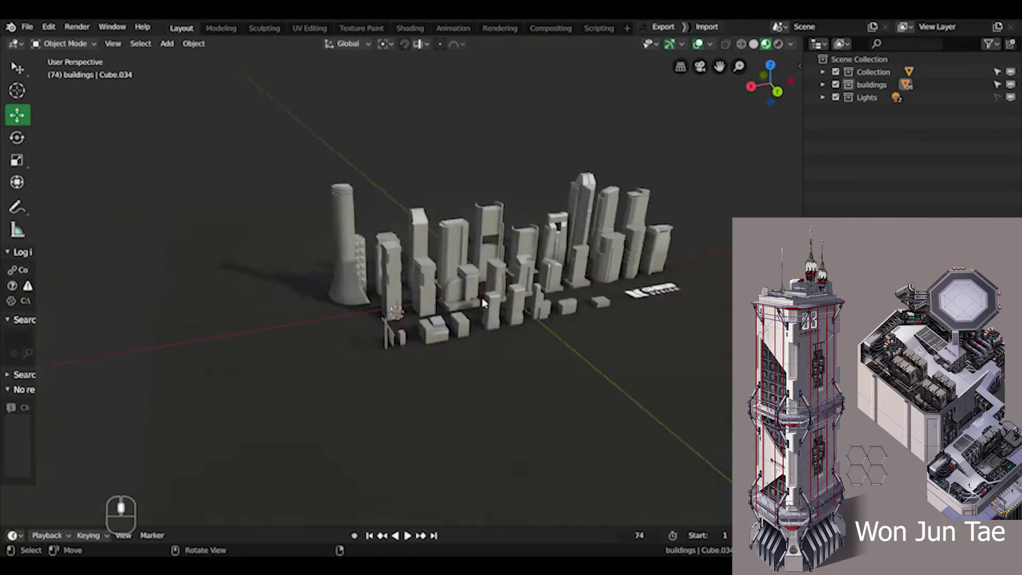
{"action": "scroll", "coordinate": [393, 250], "scroll_direction": "up", "scroll_amount": 8}
{"action": "left_click", "coordinate": [397, 256]}
{"action": "key", "text": "Tab"}
{"action": "key", "text": "ctrl+Tab"}
{"action": "left_click", "coordinate": [407, 269]}
{"action": "left_click", "coordinate": [397, 240]}
{"action": "middle_click_drag", "start_coordinate": [447, 215], "coordinate": [471, 285], "text": "shift"}
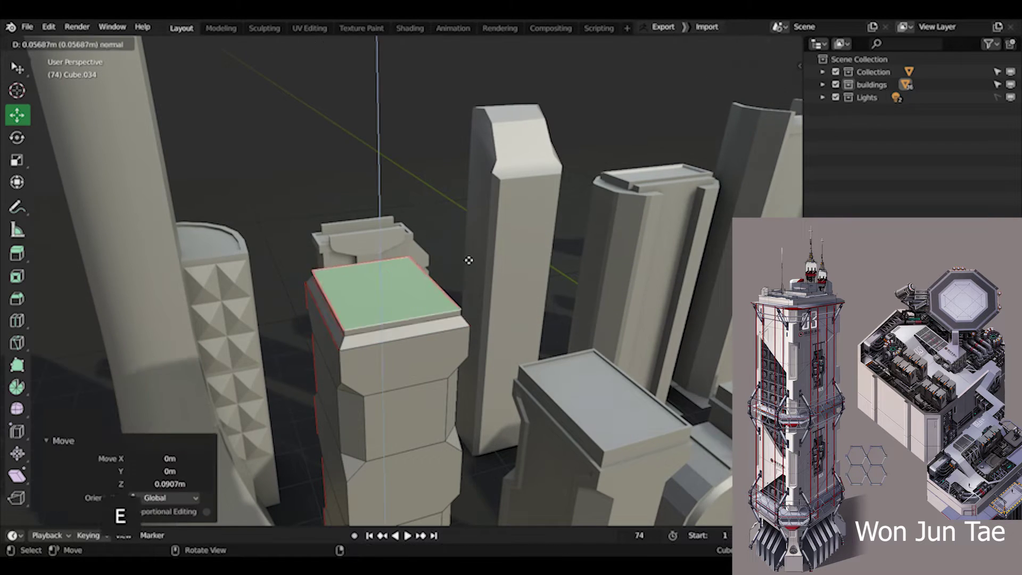
{"action": "left_click", "coordinate": [467, 223]}
Shape the tower's roof into an overhanging cap with a recessed top face, and save the file.
{"action": "middle_click_drag", "start_coordinate": [466, 224], "coordinate": [407, 246]}
{"action": "left_click", "coordinate": [400, 219]}
{"action": "scroll", "coordinate": [479, 247], "scroll_direction": "up", "scroll_amount": 4}
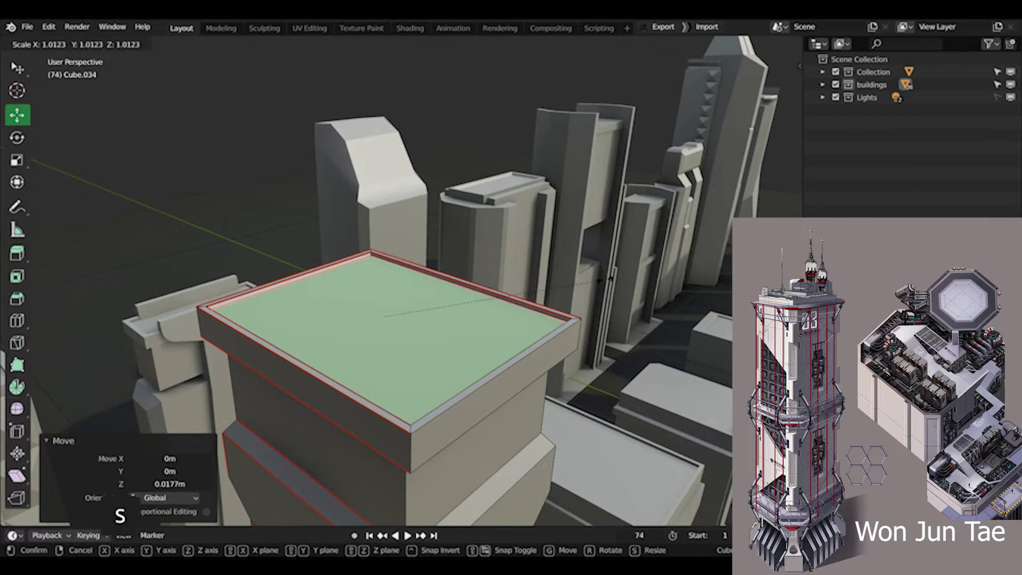
{"action": "middle_click_drag", "start_coordinate": [383, 269], "coordinate": [499, 227]}
{"action": "left_click_drag", "start_coordinate": [499, 227], "coordinate": [499, 224]}
{"action": "key", "text": "ctrl+s"}
{"action": "middle_click_drag", "start_coordinate": [512, 285], "coordinate": [477, 304]}
{"action": "scroll", "coordinate": [476, 305], "scroll_direction": "down", "scroll_amount": 5}
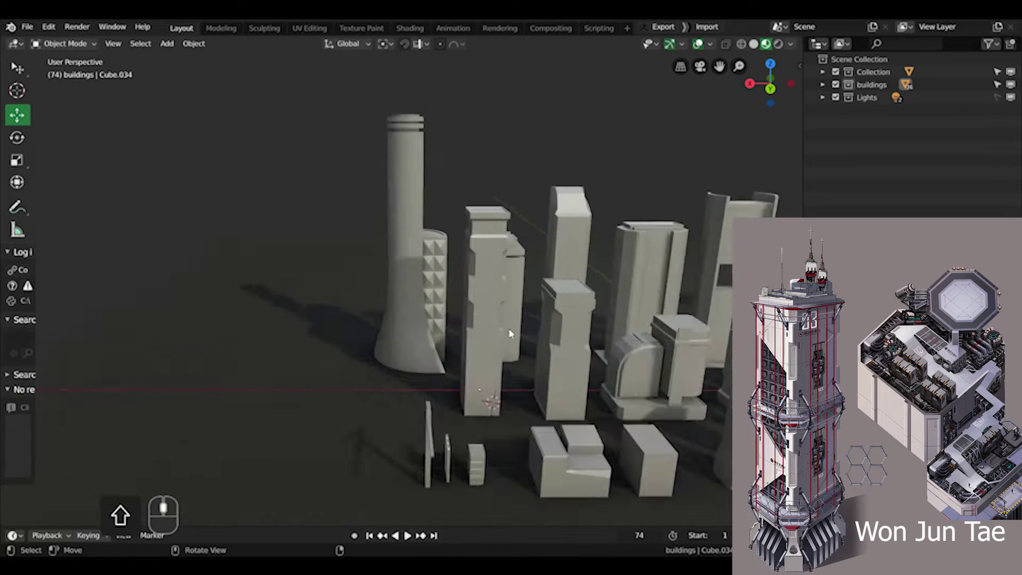
Widen the tower along the X axis by moving the vertices of one side, and save the file.
{"action": "scroll", "coordinate": [510, 333], "scroll_direction": "up", "scroll_amount": 3}
{"action": "key", "text": "Tab"}
{"action": "key", "text": "ctrl+Tab"}
{"action": "middle_click_drag", "start_coordinate": [474, 178], "coordinate": [380, 270]}
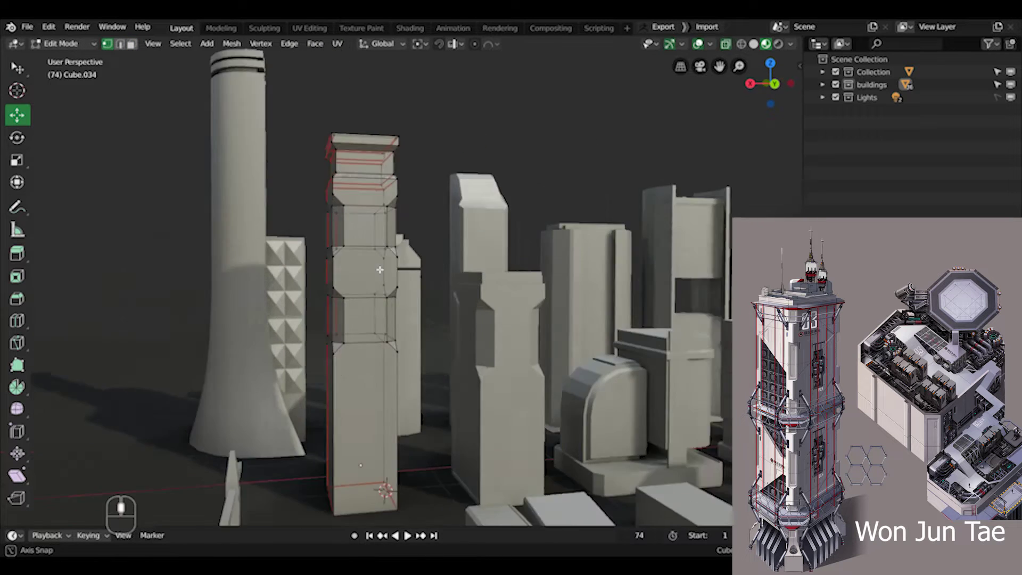
{"action": "left_click_drag", "start_coordinate": [367, 519], "coordinate": [367, 521]}
{"action": "scroll", "coordinate": [357, 426], "scroll_direction": "down", "scroll_amount": 2}
{"action": "left_click_drag", "start_coordinate": [312, 310], "coordinate": [280, 310]}
{"action": "key", "text": "Tab"}
{"action": "middle_click_drag", "start_coordinate": [354, 260], "coordinate": [359, 291]}
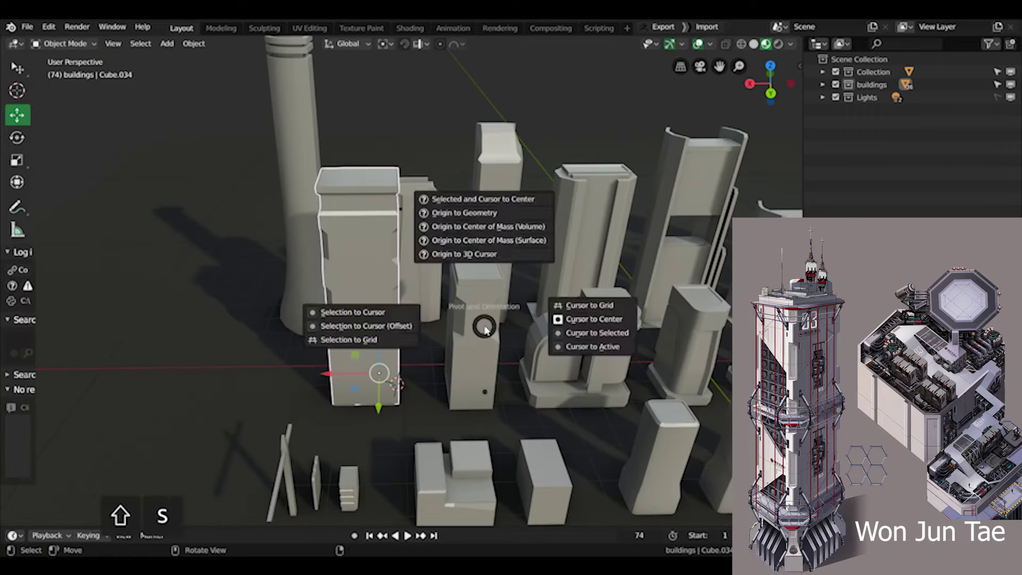
{"action": "key", "text": "Escape"}
{"action": "key", "text": "Tab"}
{"action": "middle_click_drag", "start_coordinate": [485, 328], "coordinate": [320, 325]}
{"action": "left_click", "coordinate": [362, 309]}
{"action": "key", "text": "ctrl+s"}
Cut new edges with the Knife across the tower's lower section, working from the right orthographic view.
{"action": "key", "text": "Tab"}
{"action": "key", "text": "ctrl+r"}
{"action": "key", "text": "ctrl+KP_1"}
{"action": "scroll", "coordinate": [324, 232], "scroll_direction": "down", "scroll_amount": 3, "text": "ctrl"}
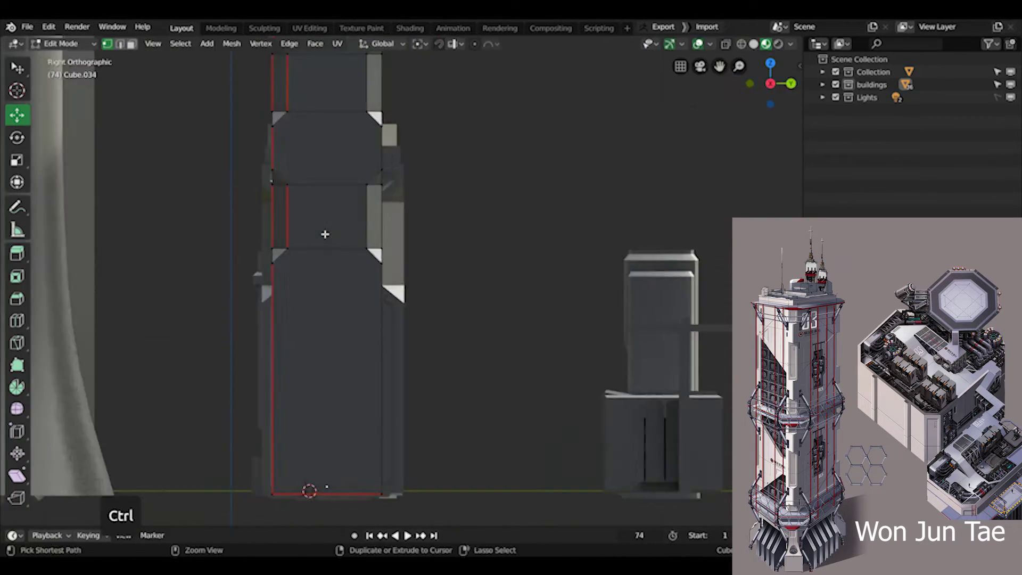
{"action": "key", "text": "k"}
{"action": "key", "text": "Return"}
{"action": "middle_click_drag", "start_coordinate": [574, 307], "coordinate": [532, 319]}
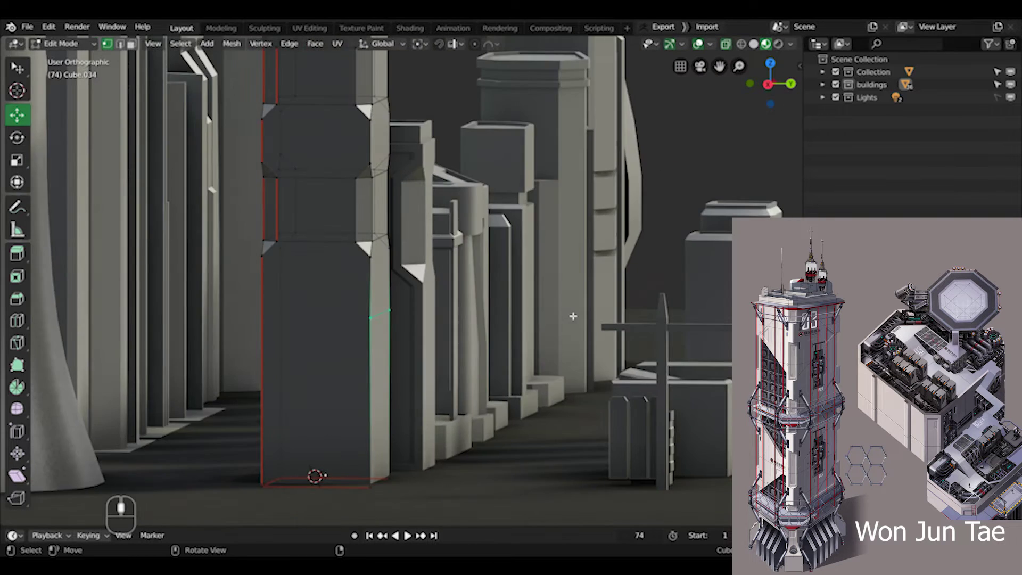
{"action": "key", "text": "KP_3"}
{"action": "key", "text": "Return"}
{"action": "middle_click_drag", "start_coordinate": [719, 319], "coordinate": [424, 348]}
{"action": "key", "text": "KP_3"}
Add a cube around the tower's foot as a wider base and move it 0.23 m along Y.
{"action": "key", "text": "Tab"}
{"action": "left_click", "coordinate": [461, 102]}
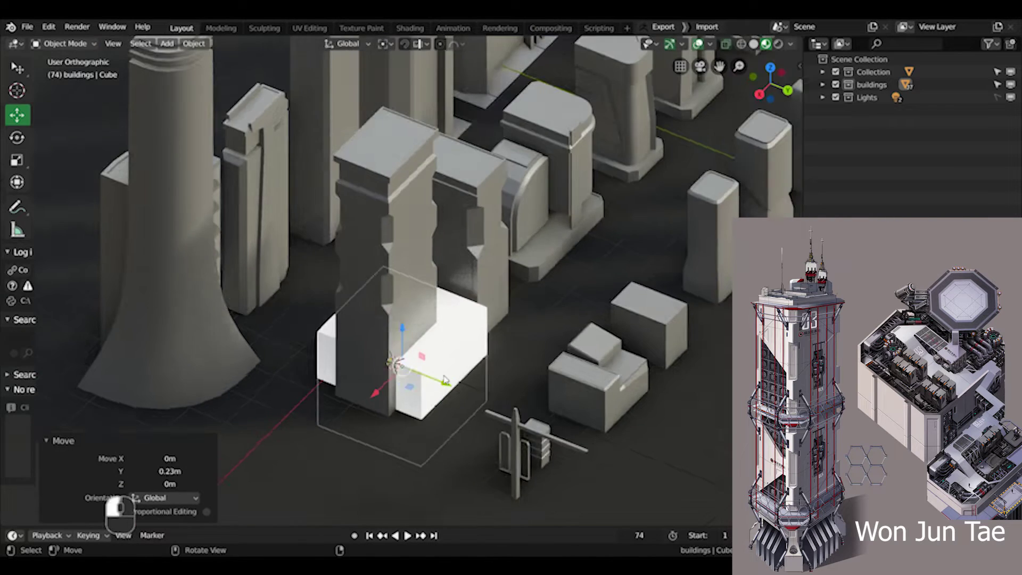
{"action": "middle_click_drag", "start_coordinate": [405, 298], "coordinate": [421, 365]}
{"action": "scroll", "coordinate": [420, 364], "scroll_direction": "up", "scroll_amount": 3}
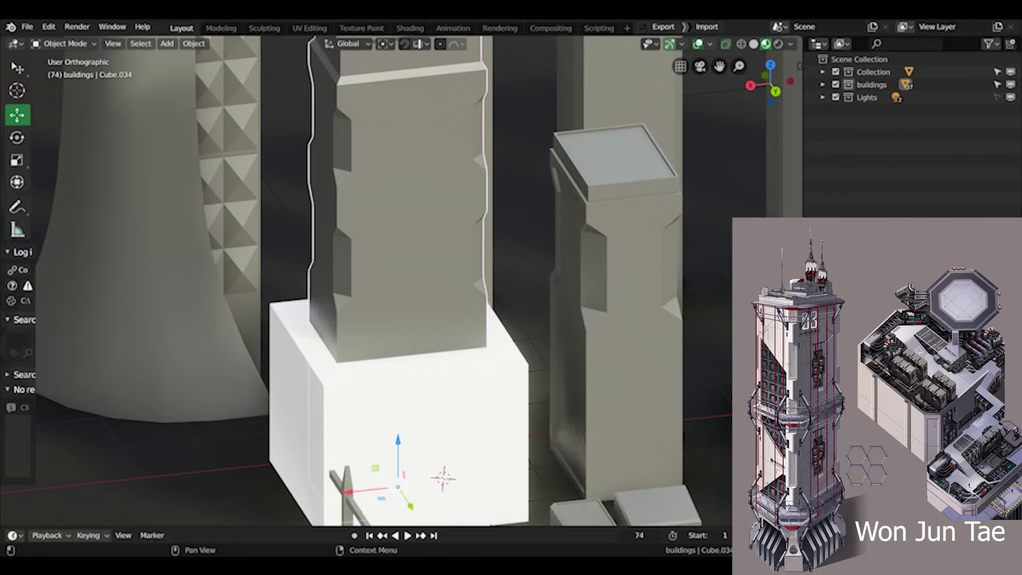
{"action": "scroll", "coordinate": [399, 277], "scroll_direction": "down", "scroll_amount": 2}
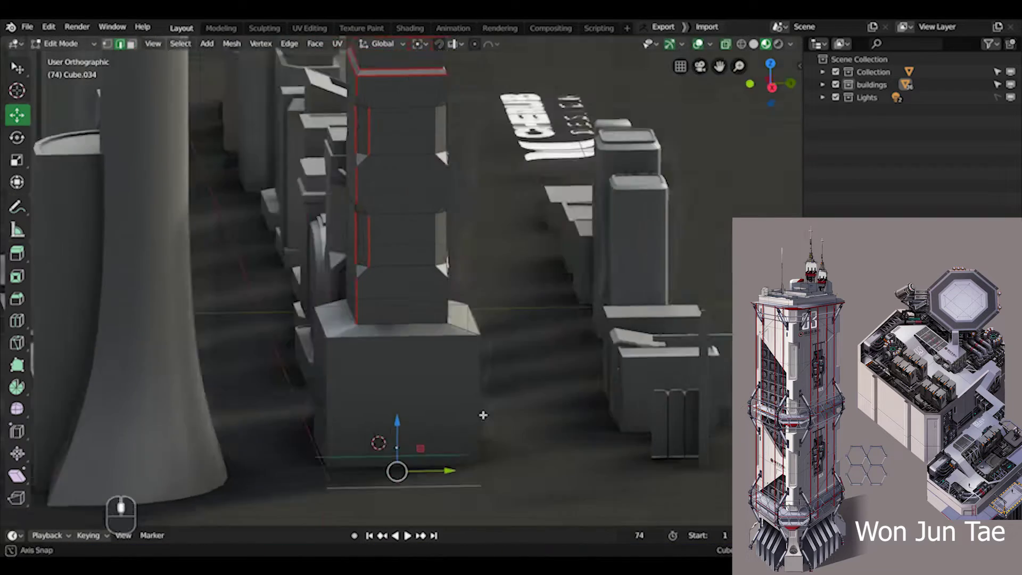
Undo the last change and scale the tower's flared base to 0.88 along the Y axis.
{"action": "key", "text": "ctrl+z"}
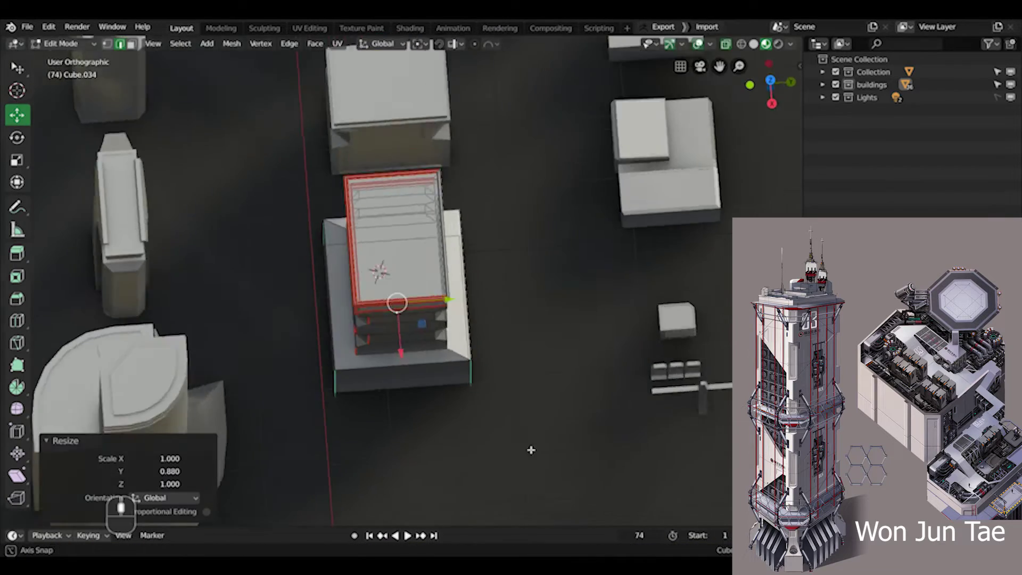
{"action": "key", "text": "s"}
{"action": "key", "text": "y"}
{"action": "key", "text": "KP_7"}
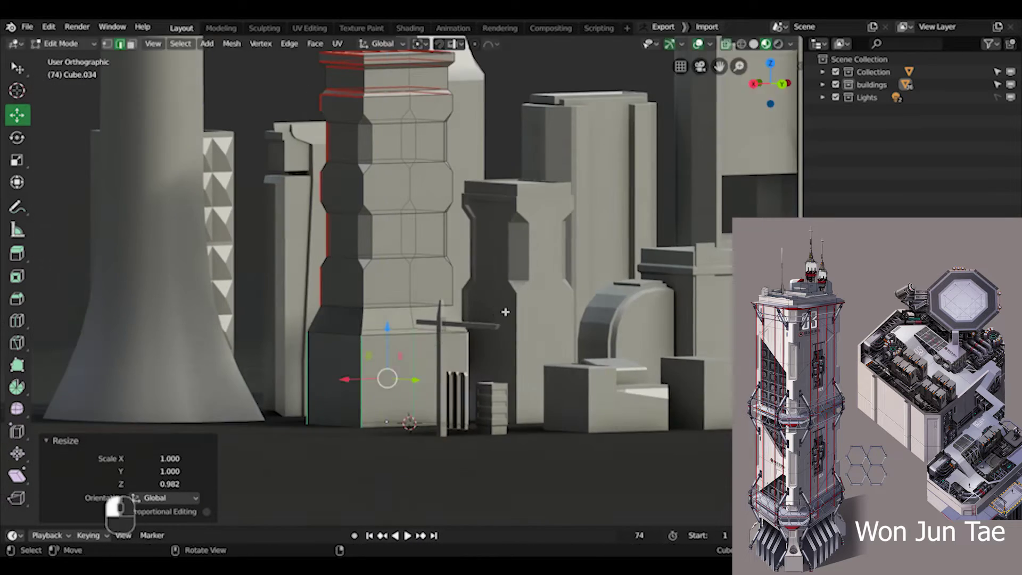
{"action": "middle_click_drag", "start_coordinate": [504, 308], "coordinate": [394, 331]}
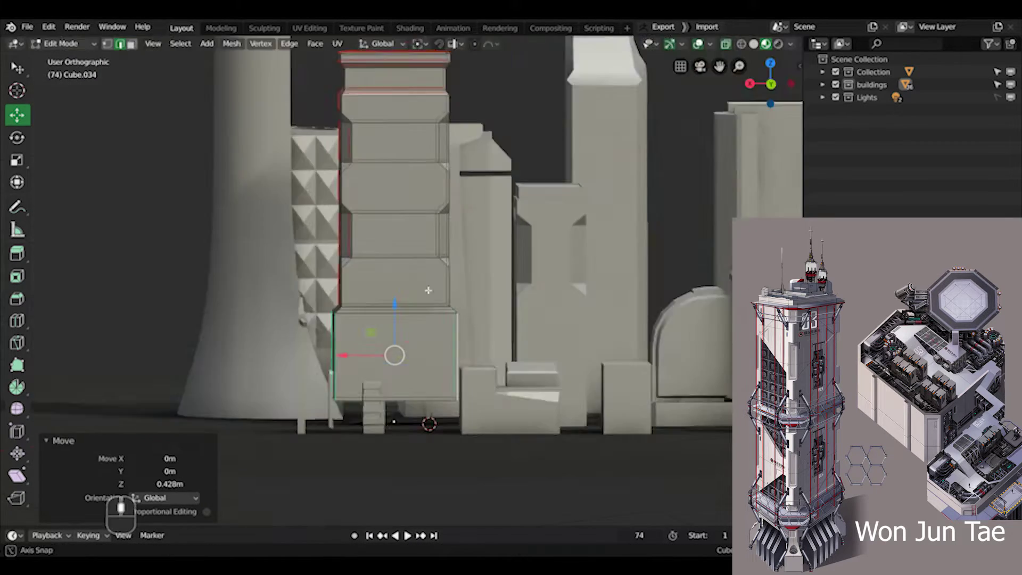
Refine the tower's base by scaling its section to 0.935 and forming a narrower plinth beneath it, and save.
{"action": "key", "text": "k"}
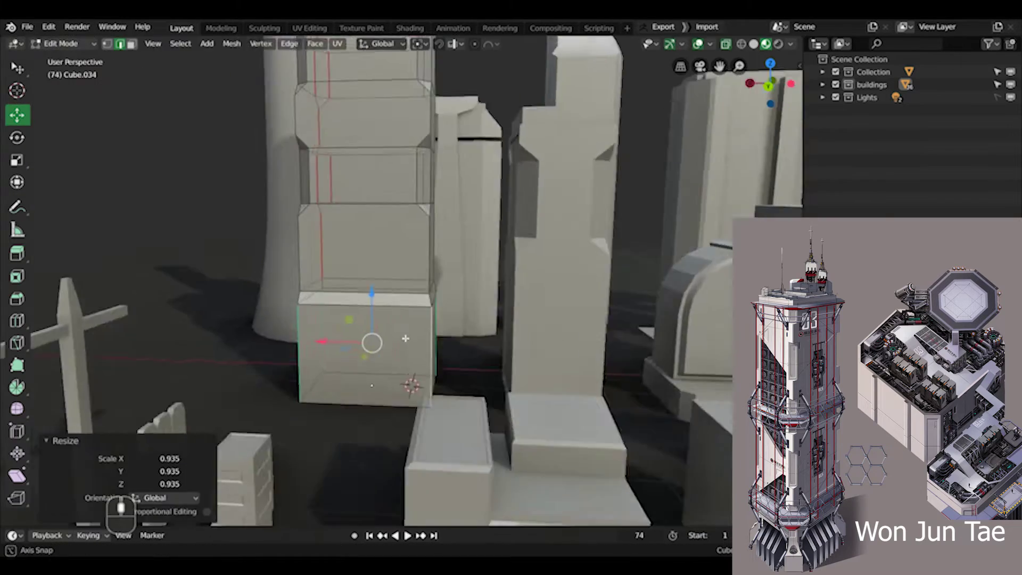
{"action": "middle_click_drag", "start_coordinate": [373, 341], "coordinate": [509, 324]}
{"action": "key", "text": "Tab"}
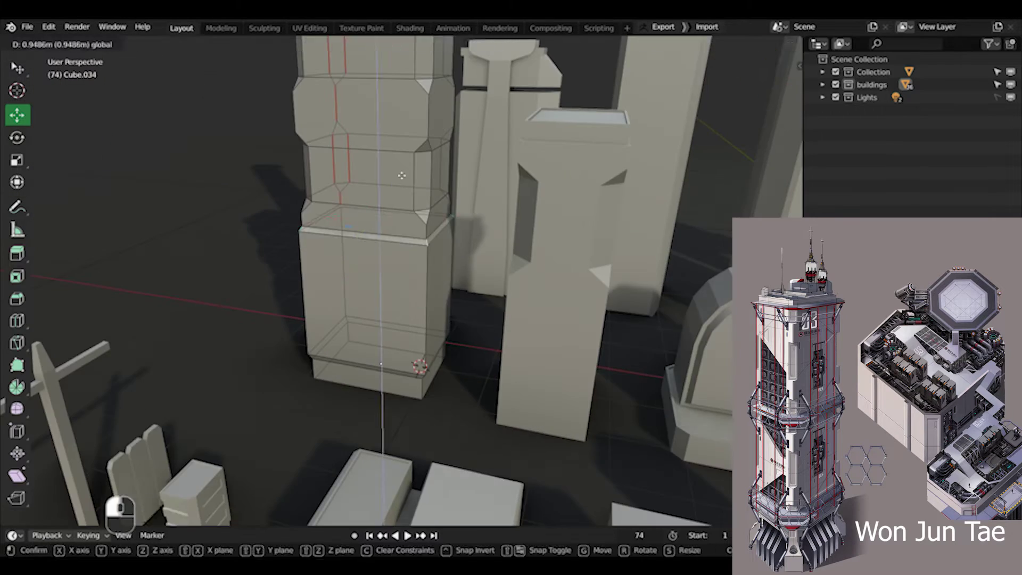
{"action": "key", "text": "ctrl+s"}
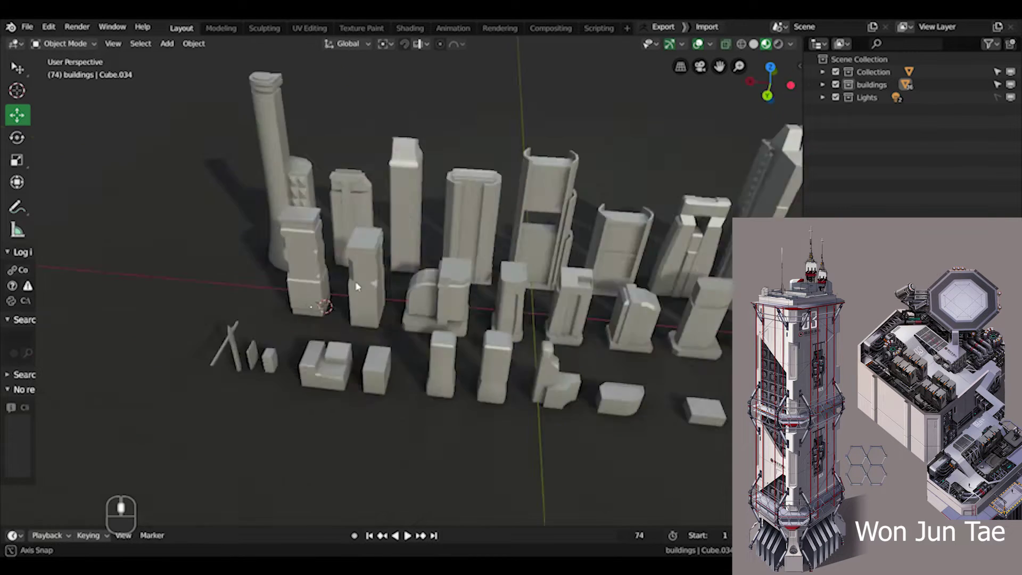
{"action": "key", "text": "ctrl+s"}
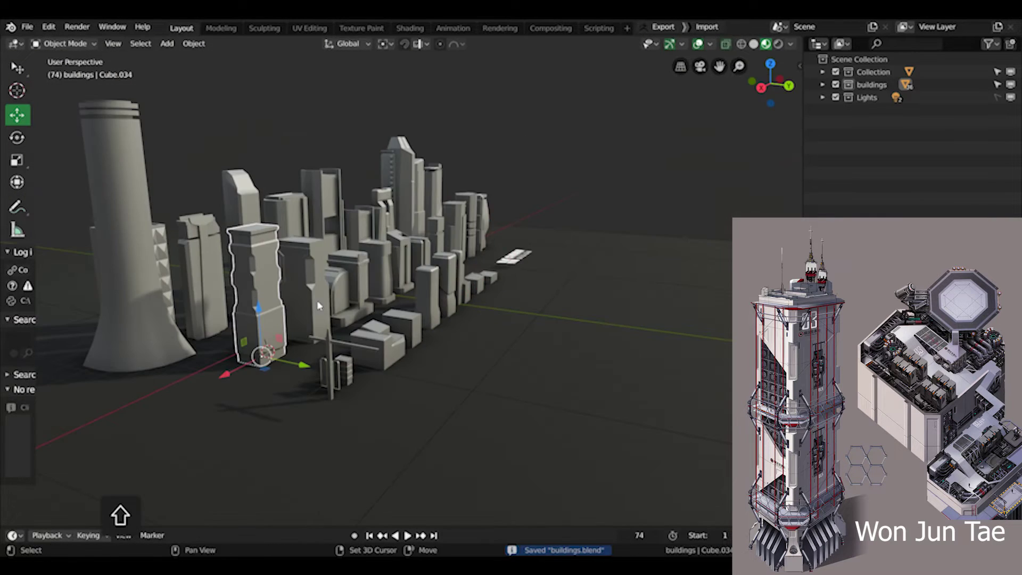
Duplicate the tapered block in the front row and shorten the copy beside the plain box.
{"action": "left_click", "coordinate": [375, 281]}
{"action": "key", "text": "ctrl+s"}
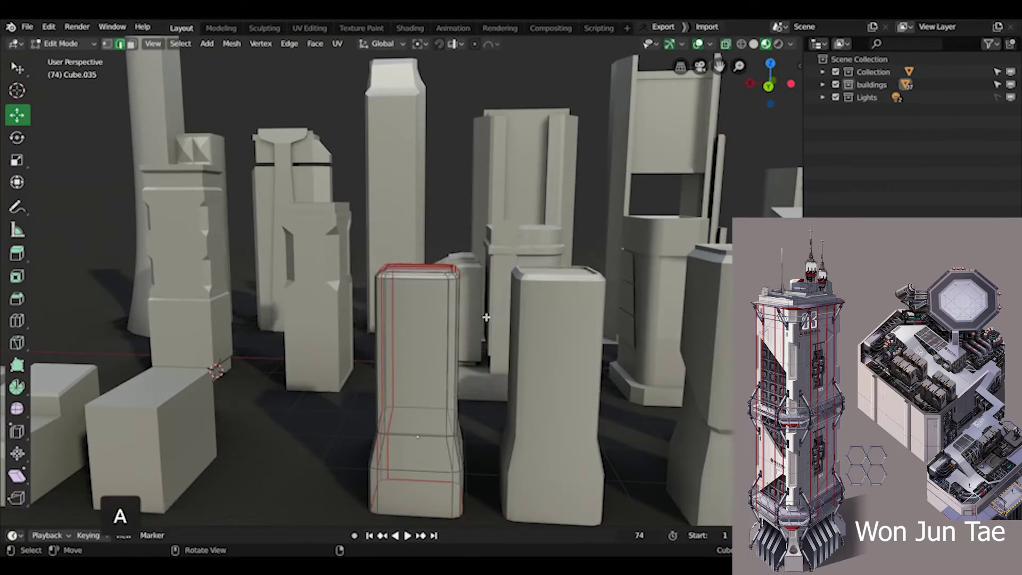
{"action": "key", "text": "c"}
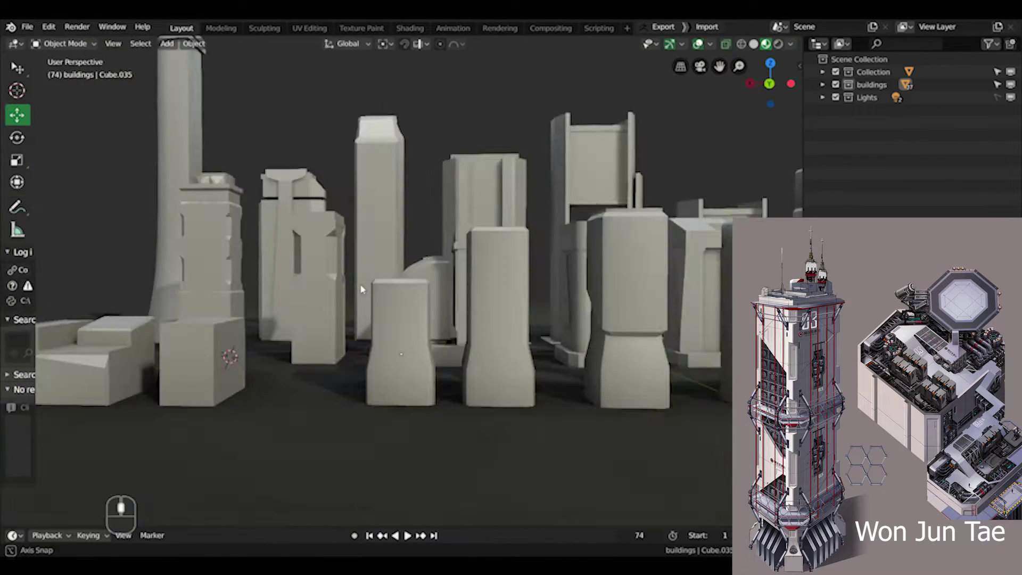
{"action": "left_click_drag", "start_coordinate": [306, 347], "coordinate": [484, 420]}
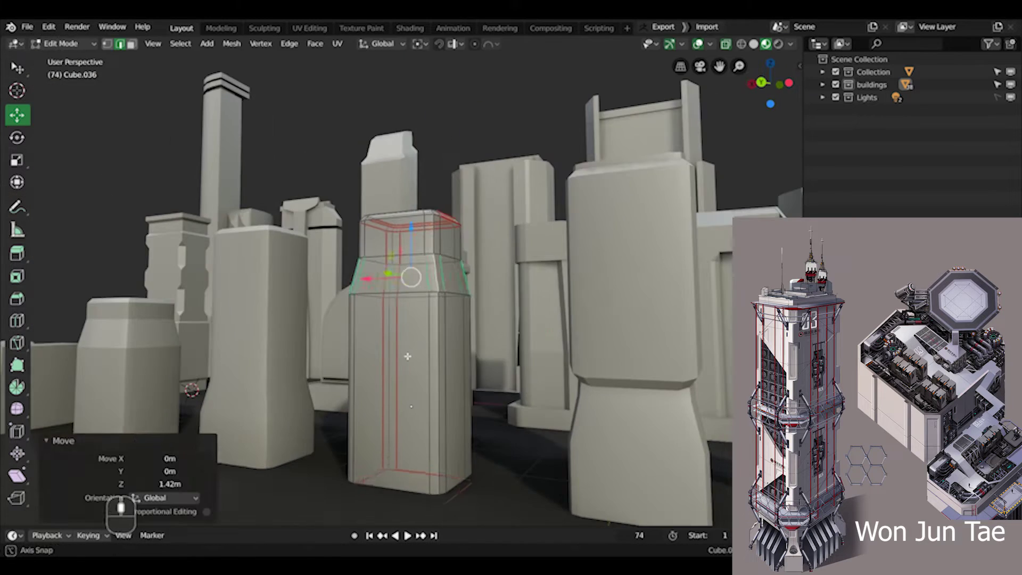
Duplicate the flared lower section of the second block copy, mirror it with a Z scale of -1, and attach it underneath.
{"action": "key", "text": "shift+d"}
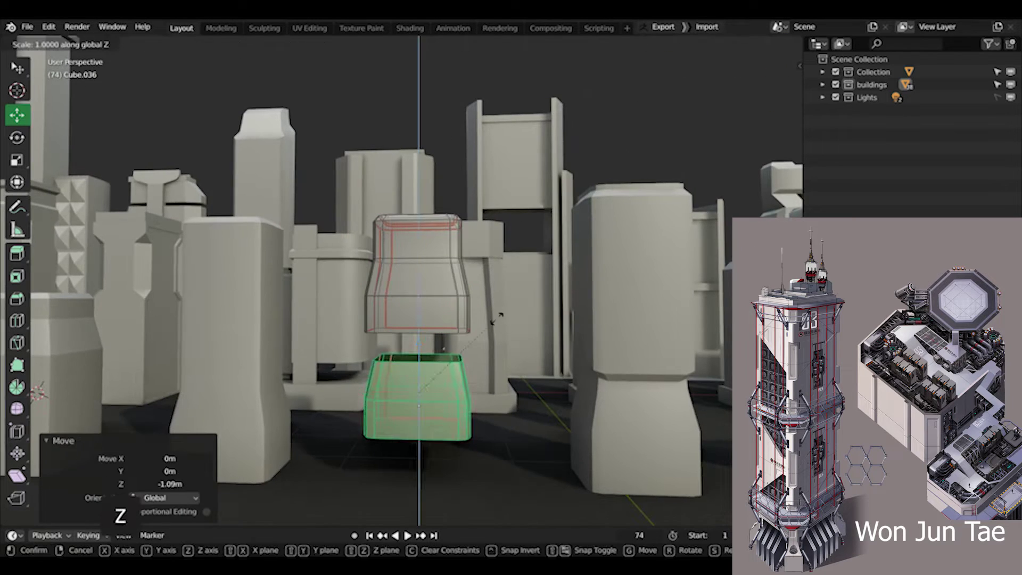
{"action": "type", "text": "-1"}
{"action": "key", "text": "Return"}
{"action": "middle_click_drag", "start_coordinate": [497, 318], "coordinate": [524, 333]}
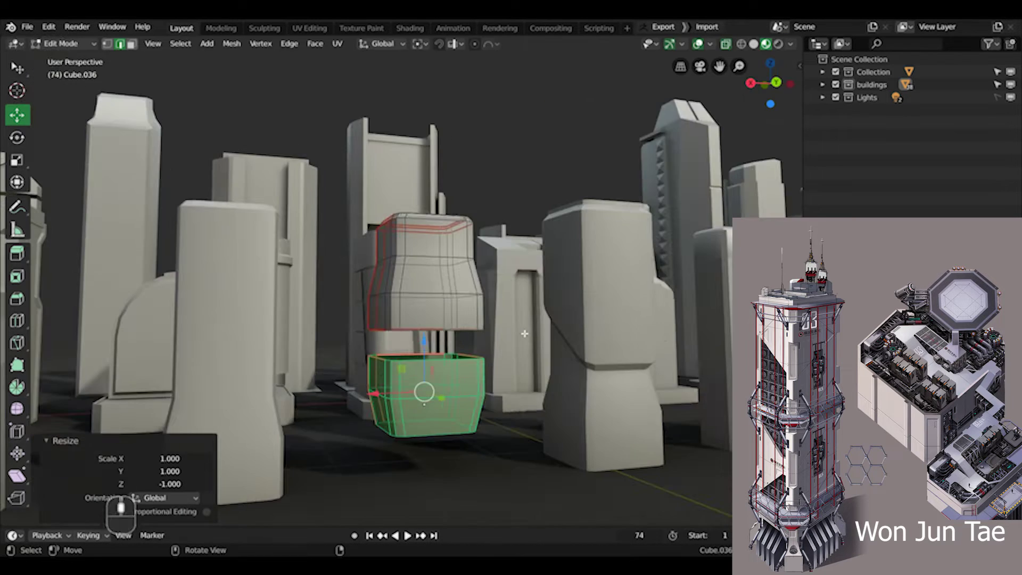
{"action": "key", "text": "alt+a"}
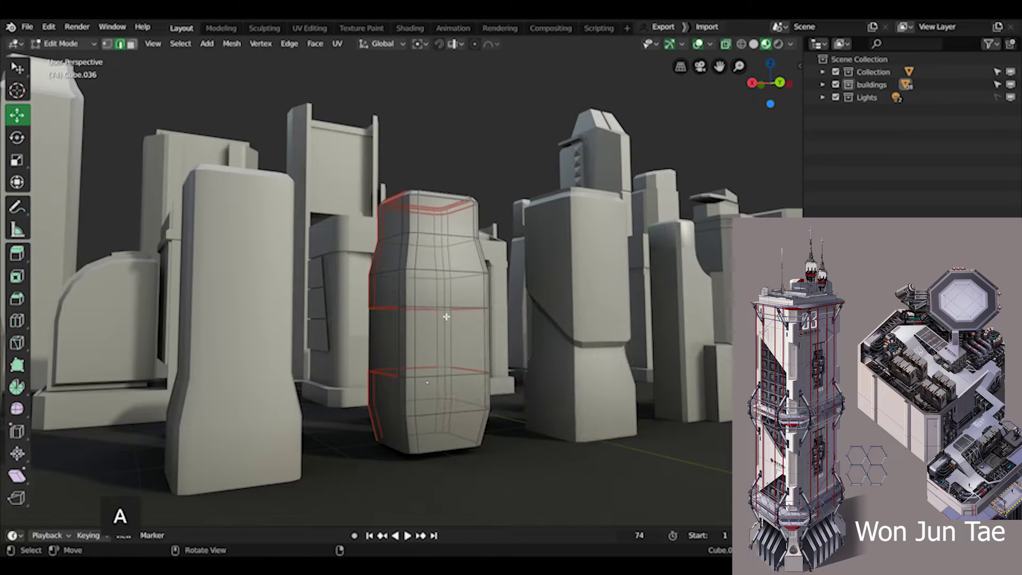
{"action": "middle_click_drag", "start_coordinate": [653, 365], "coordinate": [410, 415]}
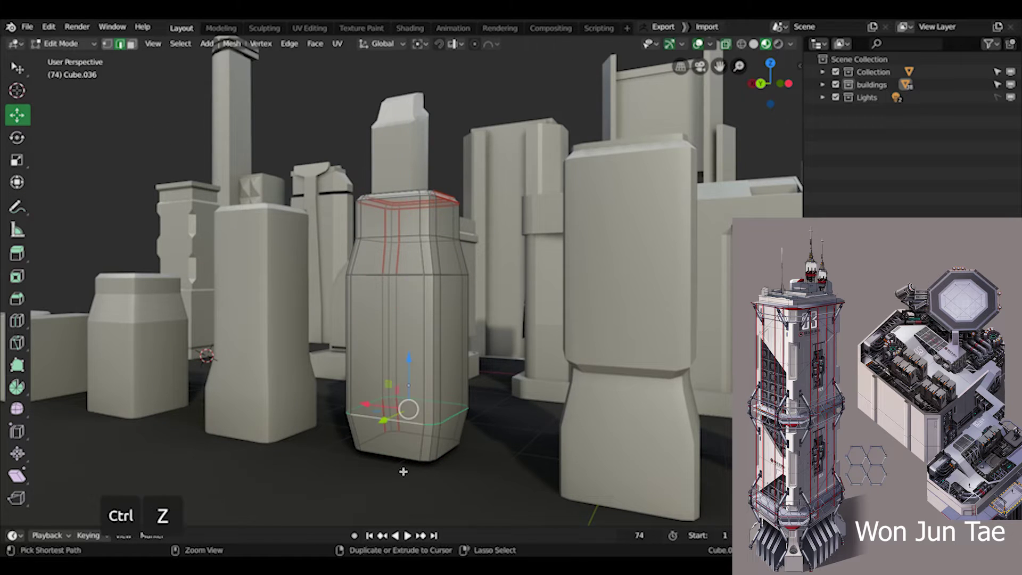
Select the edge loop below the block's shoulder, grow the selection, scale it, and save the file.
{"action": "left_click", "coordinate": [402, 279]}
{"action": "key", "text": "alt+a"}
{"action": "middle_click_drag", "start_coordinate": [401, 279], "coordinate": [526, 263]}
{"action": "key", "text": "ctrl+KP_Add"}
{"action": "key", "text": "s"}
{"action": "key", "text": "Tab"}
{"action": "middle_click_drag", "start_coordinate": [428, 254], "coordinate": [417, 341]}
{"action": "key", "text": "Tab"}
{"action": "key", "text": "Tab"}
{"action": "scroll", "coordinate": [417, 341], "scroll_direction": "down", "scroll_amount": 8}
{"action": "key", "text": "ctrl+s"}
Stretch the block's wide middle band along Z by a factor of about 1.73, and save the file.
{"action": "key", "text": "Tab"}
{"action": "middle_click_drag", "start_coordinate": [379, 304], "coordinate": [481, 261]}
{"action": "key", "text": "Tab"}
{"action": "key", "text": "Tab"}
{"action": "key", "text": "alt+a"}
{"action": "left_click", "coordinate": [495, 257], "text": "ctrl+alt"}
{"action": "key", "text": "s"}
{"action": "key", "text": "z"}
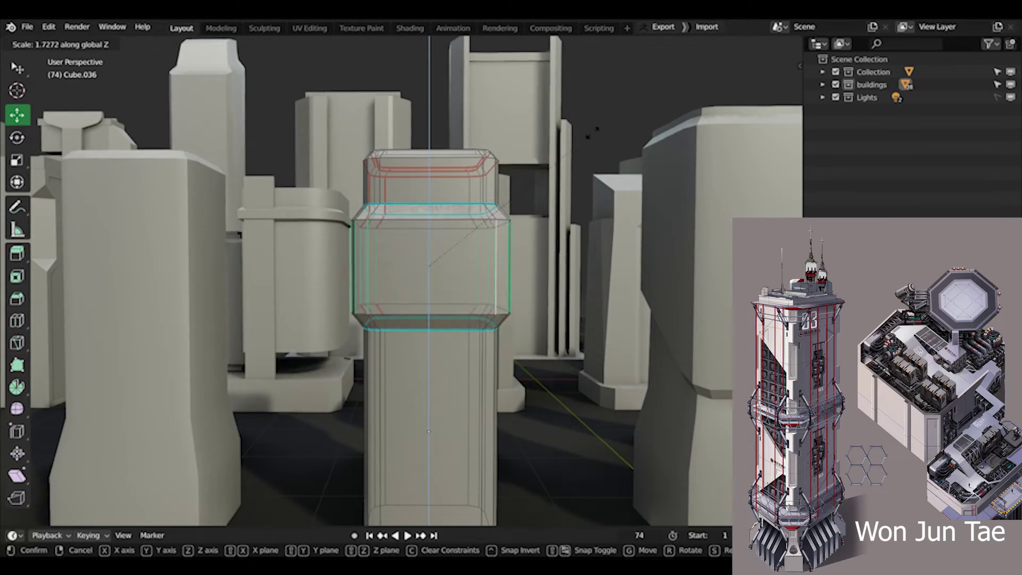
{"action": "left_click", "coordinate": [593, 133]}
{"action": "key", "text": "Tab"}
{"action": "middle_click_drag", "start_coordinate": [532, 223], "coordinate": [468, 255]}
{"action": "scroll", "coordinate": [426, 296], "scroll_direction": "down", "scroll_amount": 8}
{"action": "key", "text": "ctrl+s"}
Select the sloped face ring beneath the block's wide band and lower it 0.243 m.
{"action": "middle_click_drag", "start_coordinate": [420, 299], "coordinate": [475, 276]}
{"action": "scroll", "coordinate": [375, 314], "scroll_direction": "up", "scroll_amount": 8}
{"action": "key", "text": "Tab"}
{"action": "key", "text": "a"}
{"action": "left_click", "coordinate": [461, 271], "text": "alt"}
{"action": "left_click_drag", "start_coordinate": [412, 226], "coordinate": [419, 249]}
Try to shear the block's lower face ring diagonally by 0.662 from the back view and shift it down.
{"action": "key", "text": "KP_1"}
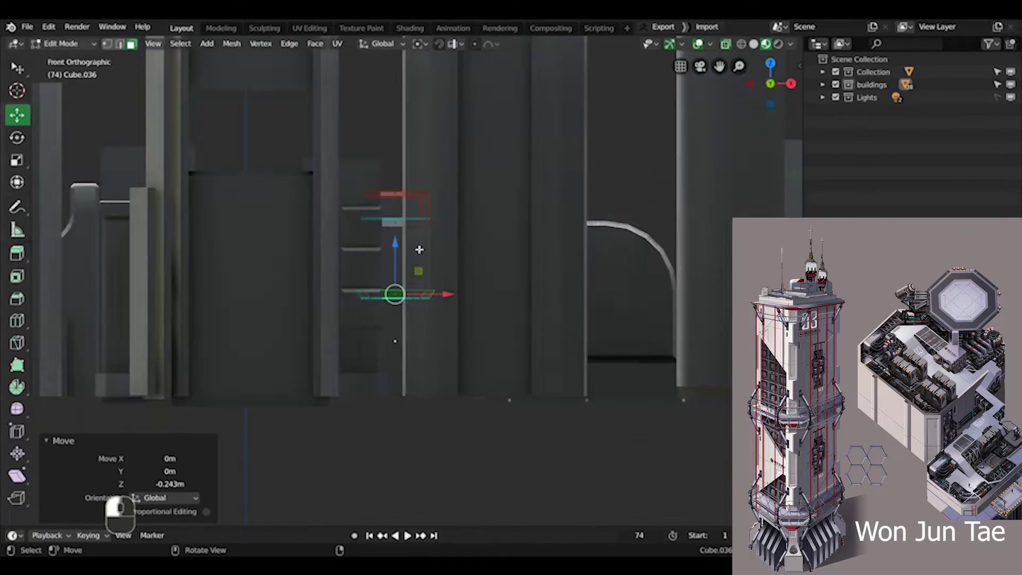
{"action": "key", "text": "ctrl+KP_1"}
{"action": "middle_click_drag", "start_coordinate": [451, 256], "coordinate": [411, 264], "text": "shift"}
{"action": "key", "text": "ctrl+alt+shift+s"}
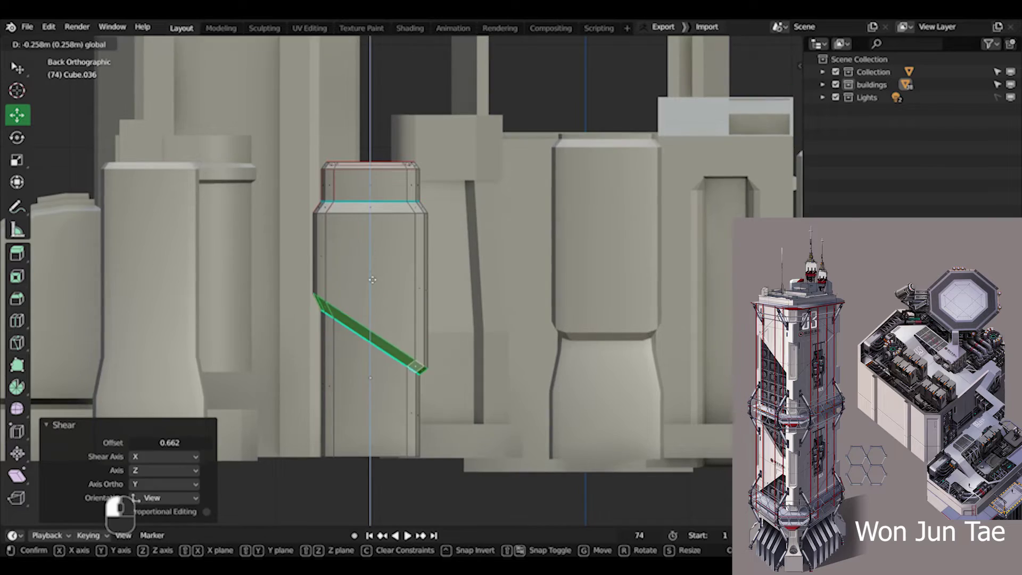
{"action": "left_click_drag", "start_coordinate": [372, 279], "coordinate": [372, 314]}
{"action": "key", "text": "Tab"}
{"action": "middle_click_drag", "start_coordinate": [372, 311], "coordinate": [375, 280]}
{"action": "scroll", "coordinate": [394, 298], "scroll_direction": "down", "scroll_amount": 4}
{"action": "key", "text": "ctrl+s"}
{"action": "key", "text": "ctrl+s"}
Shear the block's upper sloped face ring into a diagonal from the back view, move it down, and save.
{"action": "scroll", "coordinate": [423, 277], "scroll_direction": "up", "scroll_amount": 4}
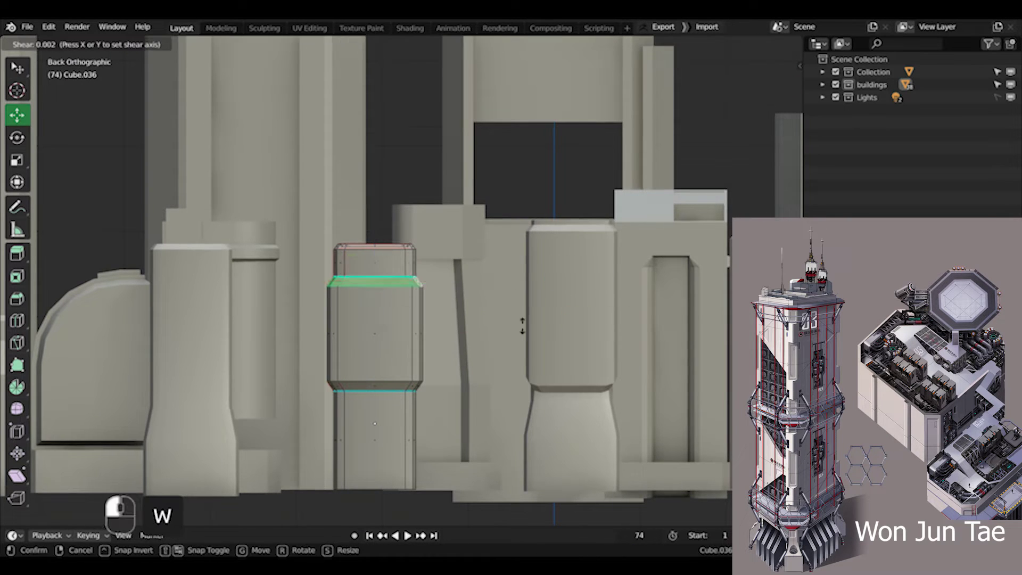
{"action": "left_click_drag", "start_coordinate": [373, 355], "coordinate": [374, 397]}
{"action": "key", "text": "Tab"}
{"action": "middle_click_drag", "start_coordinate": [374, 367], "coordinate": [422, 346]}
{"action": "key", "text": "ctrl+s"}
Raise the diagonal face ring slightly along Z and save the file.
{"action": "key", "text": "Tab"}
{"action": "left_click_drag", "start_coordinate": [368, 271], "coordinate": [368, 264]}
{"action": "middle_click_drag", "start_coordinate": [367, 264], "coordinate": [434, 323]}
{"action": "key", "text": "Tab"}
{"action": "key", "text": "ctrl+s"}
{"action": "scroll", "coordinate": [406, 324], "scroll_direction": "down", "scroll_amount": 4}
{"action": "key", "text": "a"}
{"action": "middle_click_drag", "start_coordinate": [326, 358], "coordinate": [369, 313]}
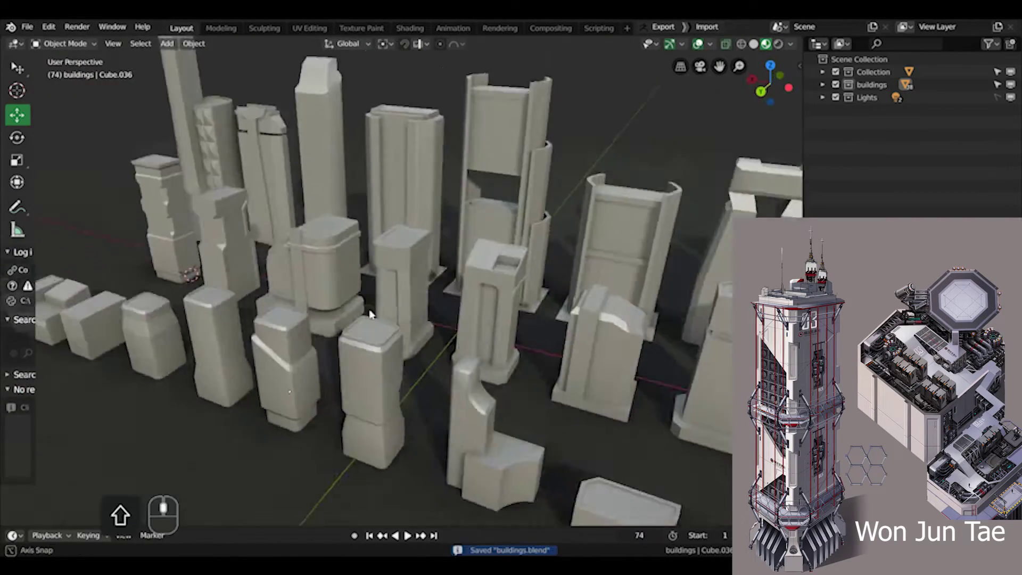
Inset the roof face of the rounded-corner building by 0.05261 m.
{"action": "scroll", "coordinate": [367, 303], "scroll_direction": "up", "scroll_amount": 5}
{"action": "left_click", "coordinate": [362, 261]}
{"action": "key", "text": "Tab"}
{"action": "left_click", "coordinate": [418, 226]}
{"action": "middle_click_drag", "start_coordinate": [610, 216], "coordinate": [584, 253], "text": "shift"}
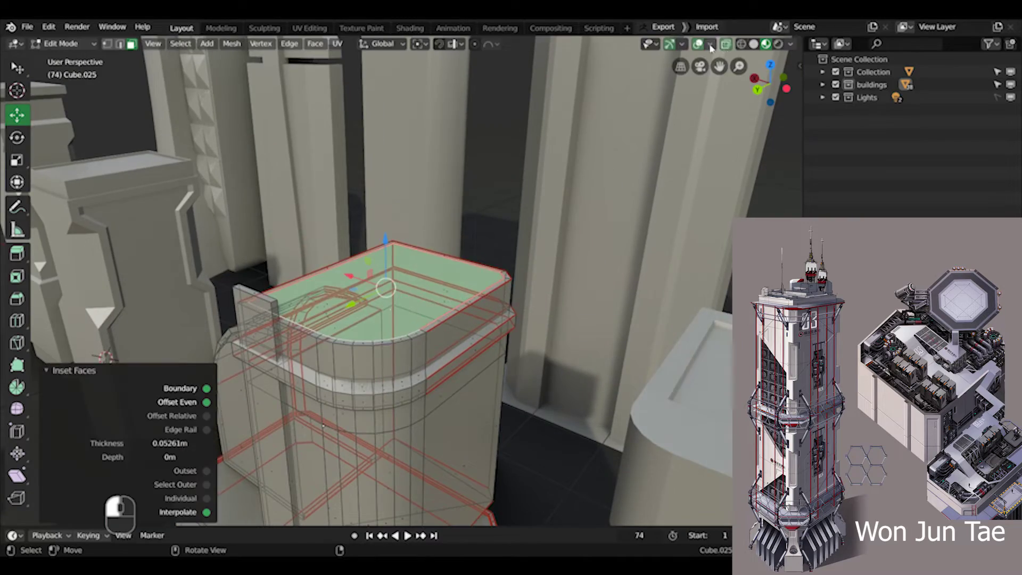
Extrude the inset roof face into a shallow rimmed recess and save the file.
{"action": "left_click", "coordinate": [725, 43]}
{"action": "middle_click_drag", "start_coordinate": [404, 255], "coordinate": [391, 235]}
{"action": "key", "text": "e"}
{"action": "left_click", "coordinate": [511, 241]}
{"action": "key", "text": "Tab"}
{"action": "scroll", "coordinate": [378, 304], "scroll_direction": "down", "scroll_amount": 5}
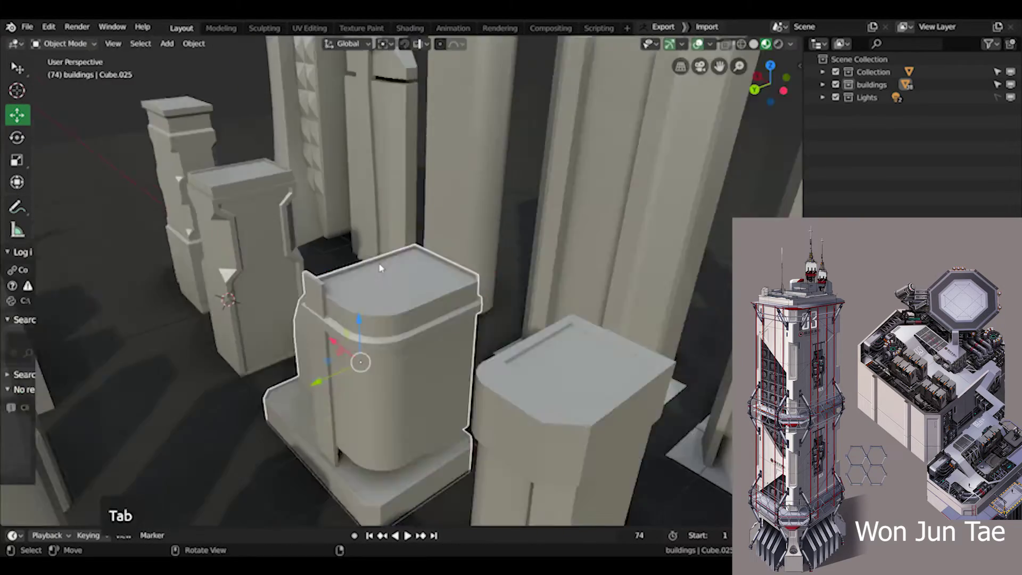
{"action": "key", "text": "ctrl+s"}
{"action": "middle_click_drag", "start_coordinate": [378, 304], "coordinate": [426, 329]}
{"action": "middle_click_drag", "start_coordinate": [425, 330], "coordinate": [426, 310], "text": "ctrl"}
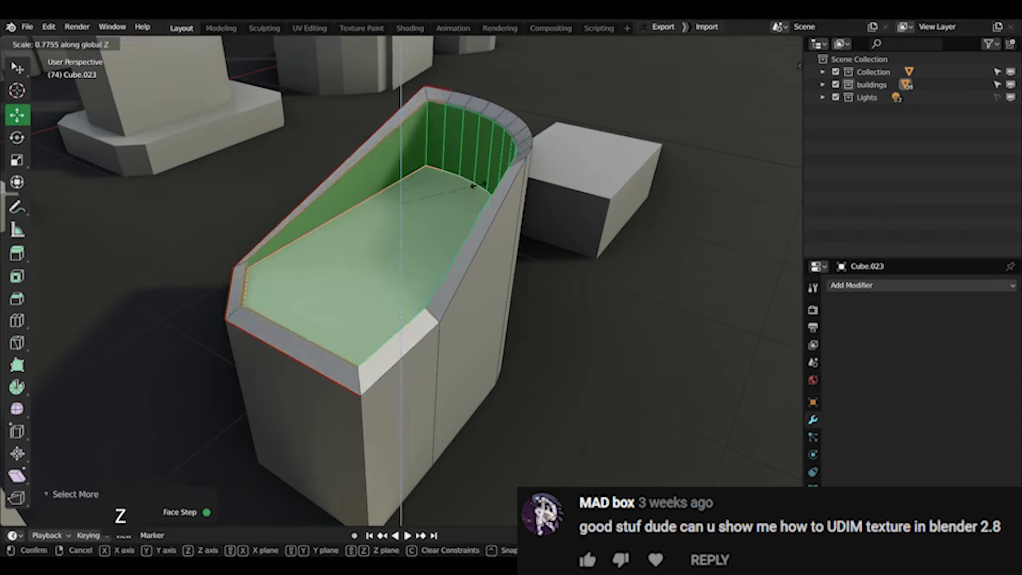
Finish scaling the curved-end building's recessed roof faces along Z and save the file.
{"action": "key", "text": "Tab"}
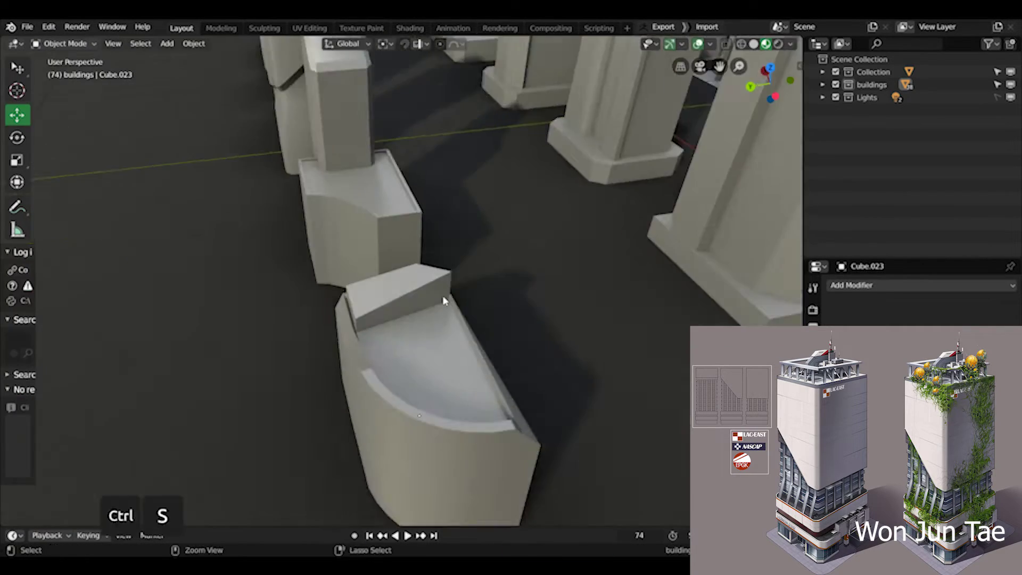
{"action": "key", "text": "ctrl+s"}
{"action": "scroll", "coordinate": [445, 301], "scroll_direction": "down", "scroll_amount": 6}
{"action": "middle_click_drag", "start_coordinate": [444, 300], "coordinate": [492, 326]}
{"action": "key", "text": "ctrl+s"}
{"action": "key", "text": "ctrl+s"}
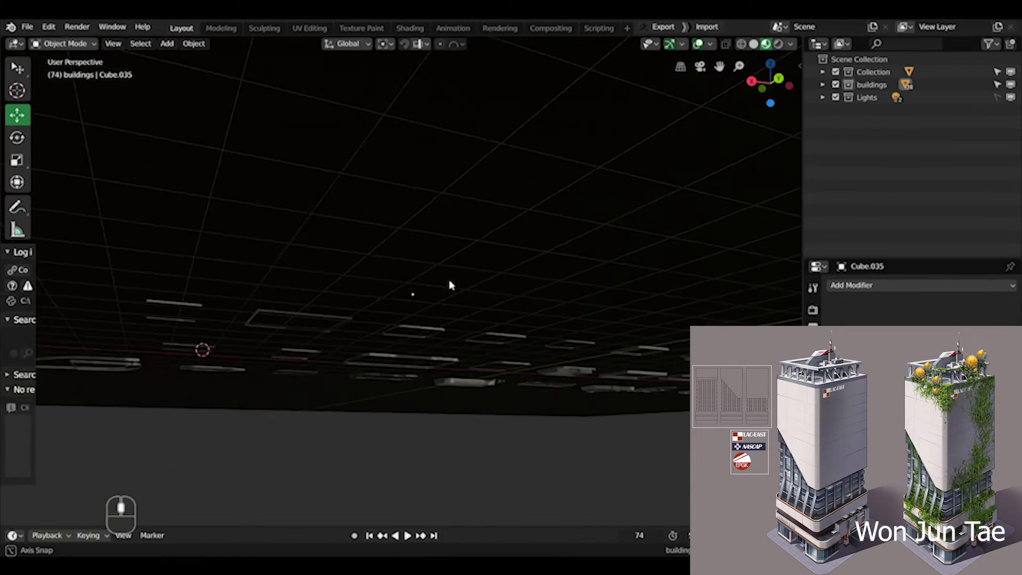
Edit the mesh of the tower with tall side fins and save the file.
{"action": "middle_click_drag", "start_coordinate": [449, 285], "coordinate": [470, 242]}
{"action": "left_click", "coordinate": [470, 242]}
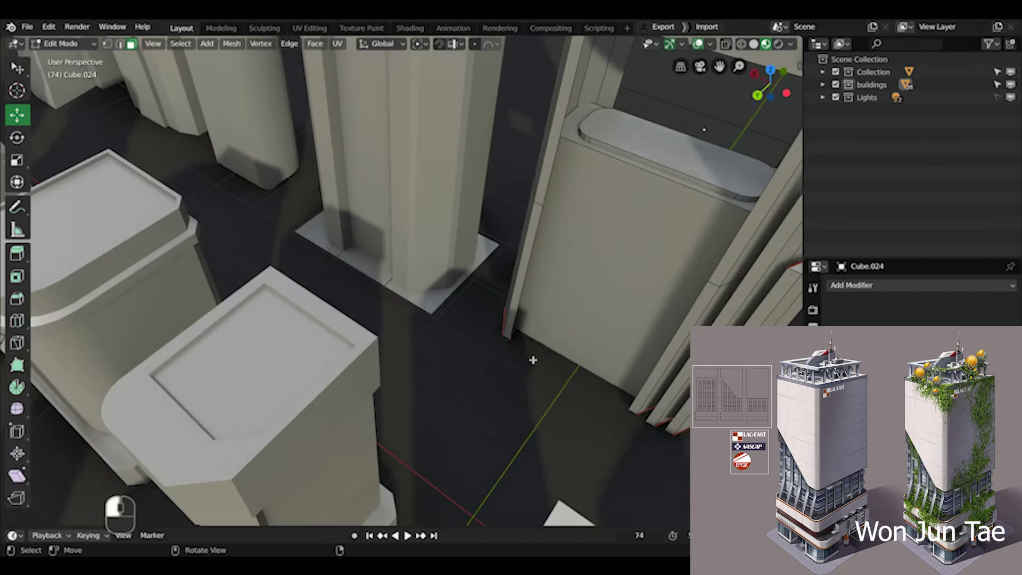
{"action": "key", "text": "ctrl+s"}
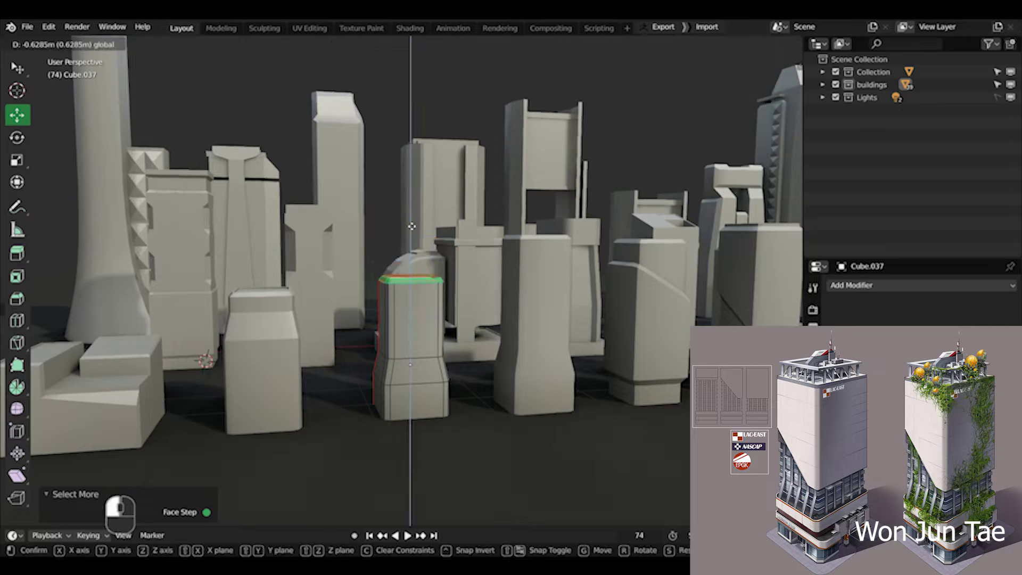
Lower the top section of the short flared building about 0.63 m along Z and save the file.
{"action": "key", "text": "Tab"}
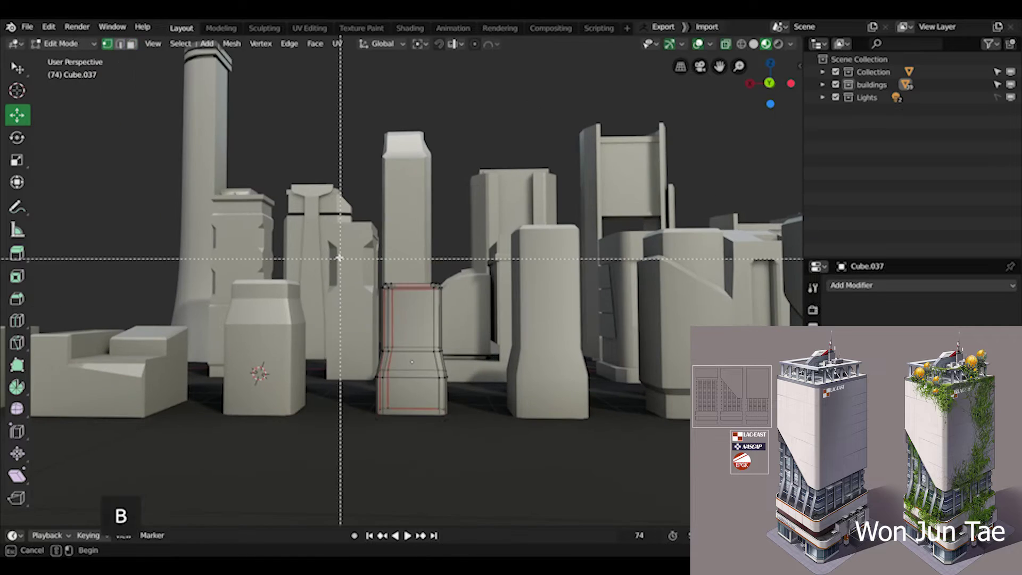
{"action": "key", "text": "a"}
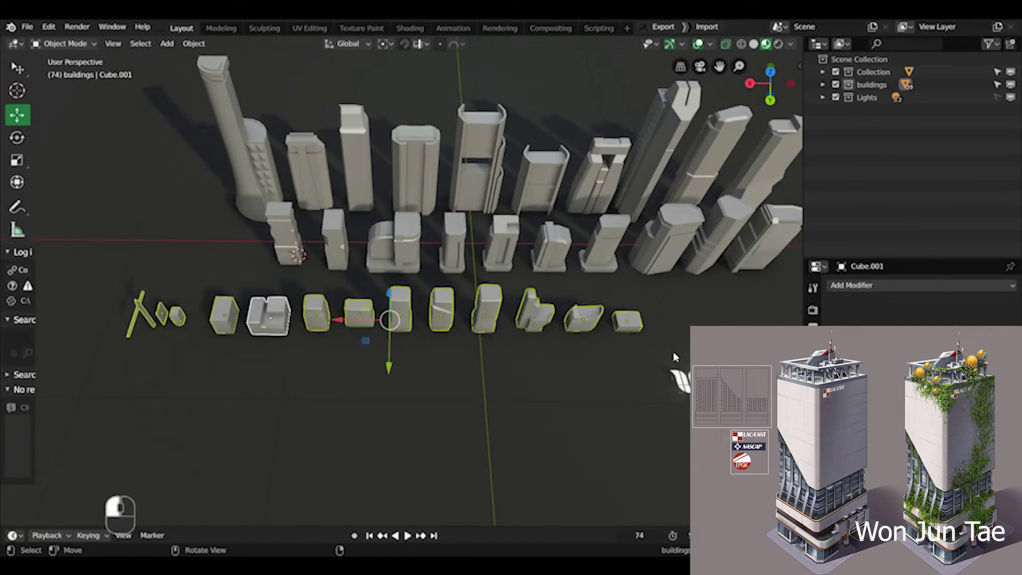
{"action": "key", "text": "ctrl+s"}
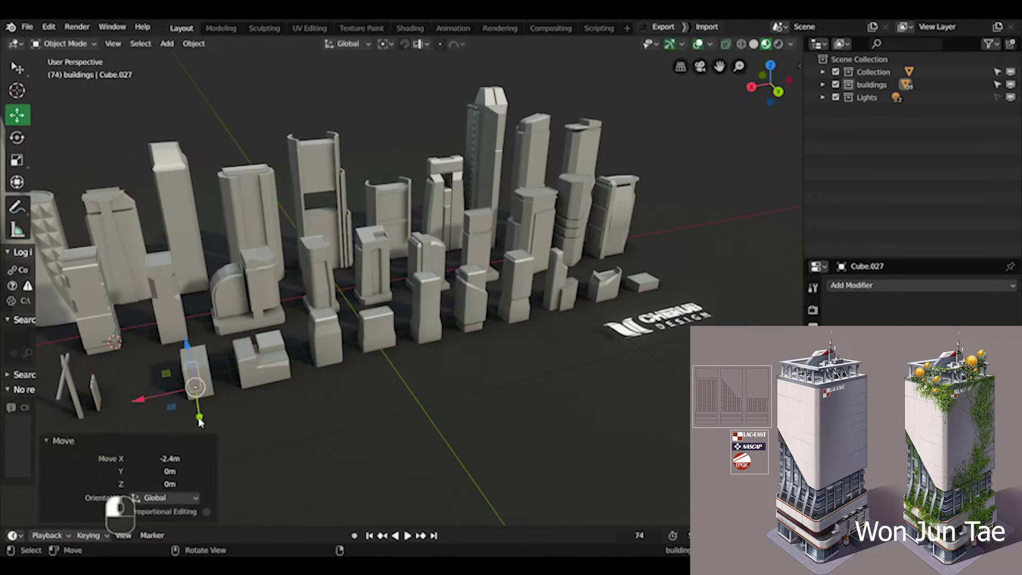
Move the small banded building forward out of the front row along Y and save the file.
{"action": "key", "text": "ctrl+s"}
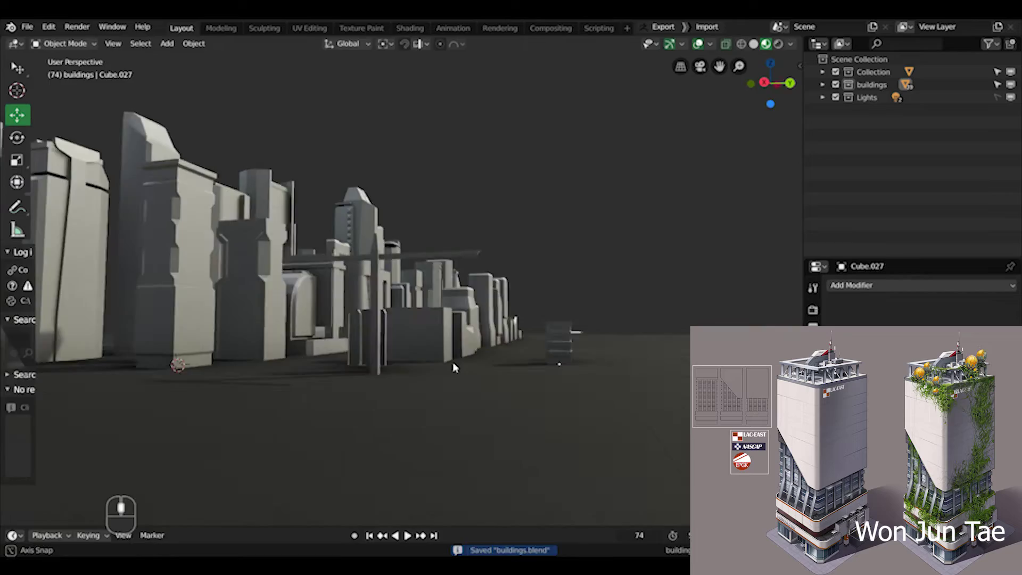
{"action": "key", "text": "ctrl+s"}
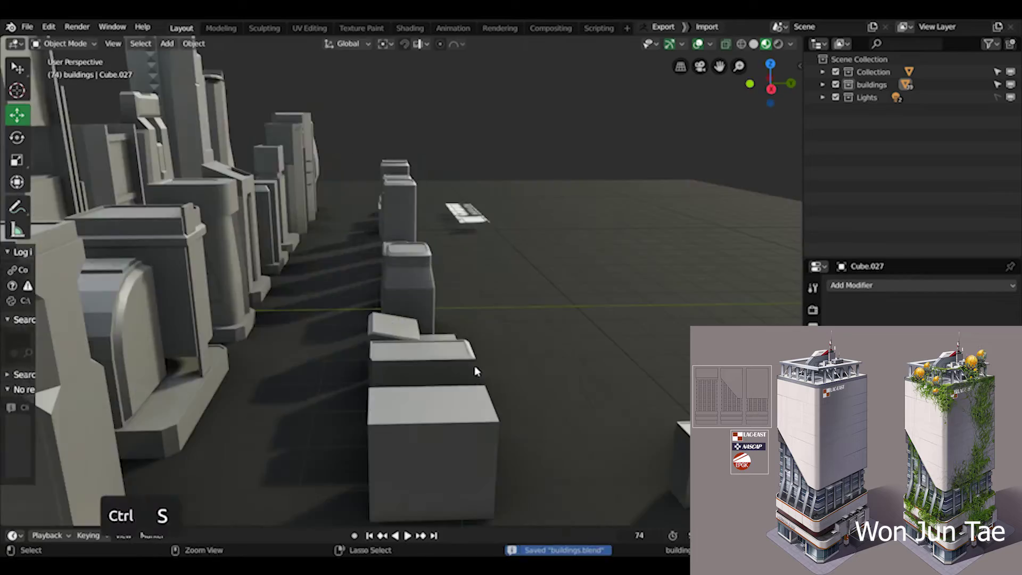
{"action": "middle_click_drag", "start_coordinate": [475, 371], "coordinate": [567, 296]}
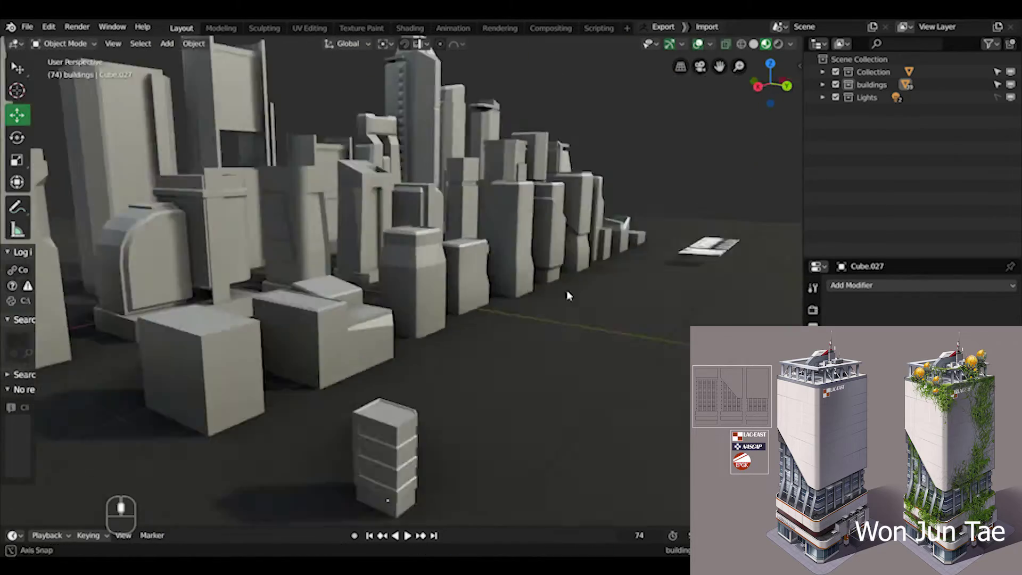
{"action": "key", "text": "a"}
{"action": "key", "text": "Tab"}
{"action": "key", "text": "ctrl+s"}
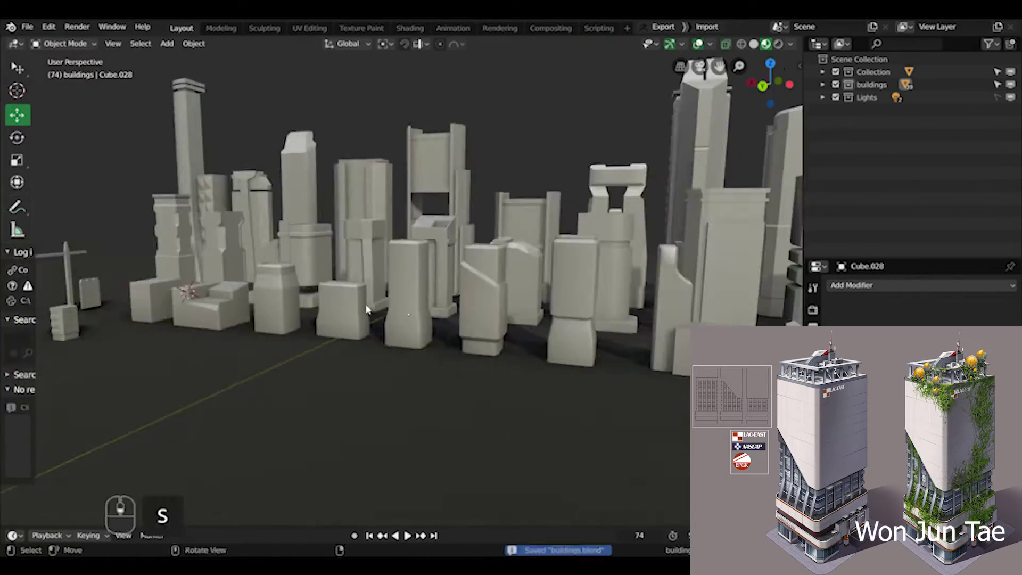
Bevel the stepped building's outer vertical corner edge into a chamfer and save the file.
{"action": "middle_click_drag", "start_coordinate": [366, 309], "coordinate": [450, 322]}
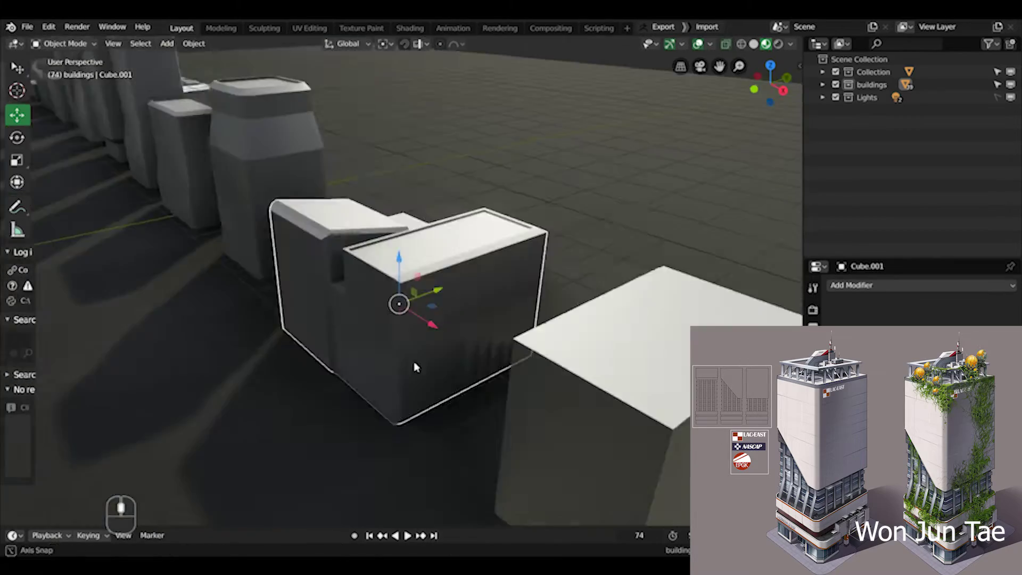
{"action": "key", "text": "Tab"}
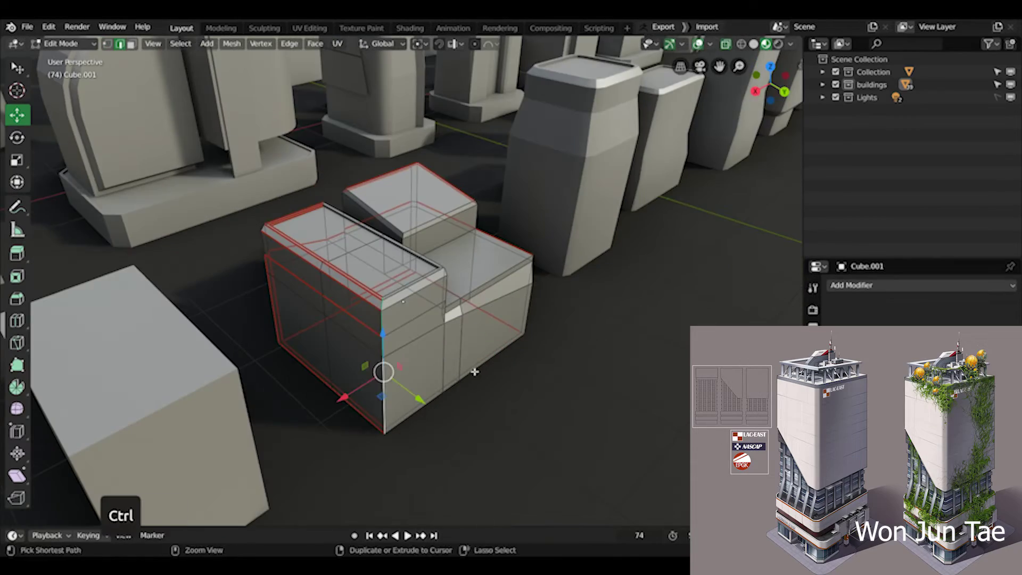
{"action": "key", "text": "Tab"}
{"action": "scroll", "coordinate": [303, 296], "scroll_direction": "down", "scroll_amount": 5}
{"action": "key", "text": "ctrl+s"}
Select the small banded building in front of the row and save the file.
{"action": "middle_click_drag", "start_coordinate": [373, 320], "coordinate": [400, 336], "text": "shift"}
{"action": "scroll", "coordinate": [368, 368], "scroll_direction": "up", "scroll_amount": 4}
{"action": "left_click", "coordinate": [365, 368]}
{"action": "key", "text": "ctrl+s"}
{"action": "left_click", "coordinate": [420, 479]}
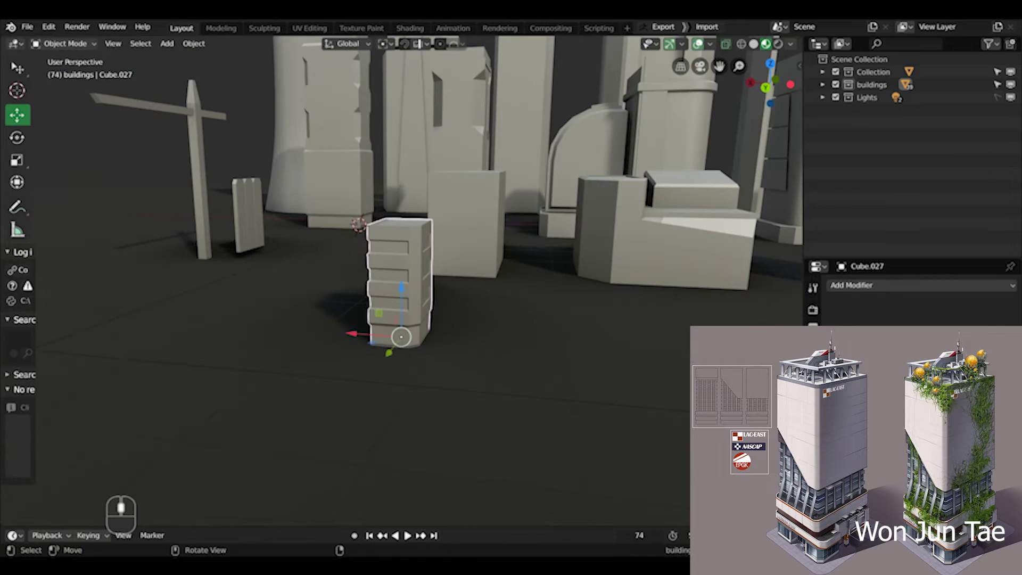
{"action": "middle_click_drag", "start_coordinate": [376, 291], "coordinate": [458, 342]}
{"action": "scroll", "coordinate": [458, 342], "scroll_direction": "up", "scroll_amount": 2}
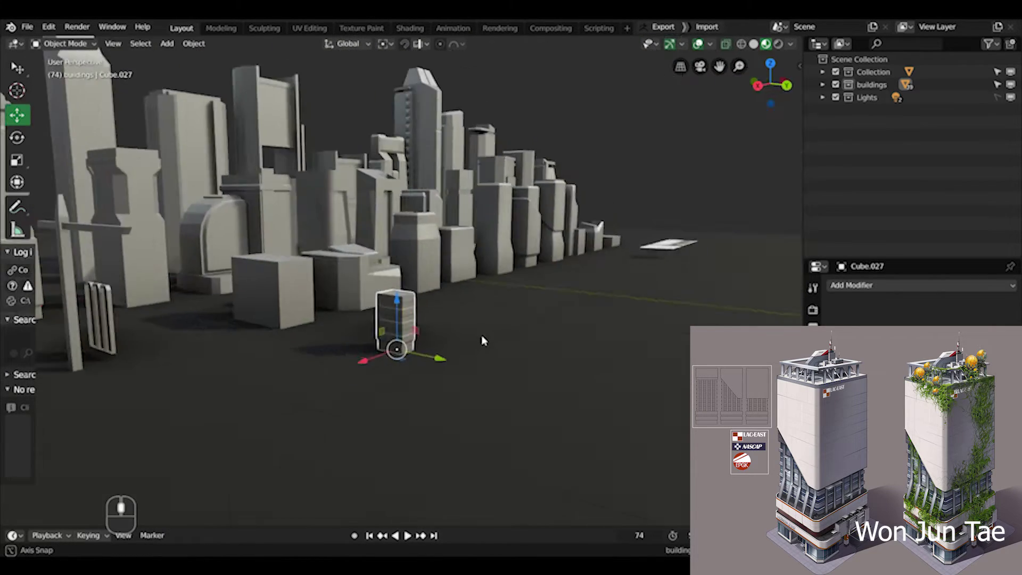
Chamfer the plain block's front vertical corner and add a horizontal loop cut around the block.
{"action": "middle_click_drag", "start_coordinate": [508, 290], "coordinate": [375, 356]}
{"action": "key", "text": "Tab"}
{"action": "left_click", "coordinate": [499, 365]}
{"action": "middle_click_drag", "start_coordinate": [498, 365], "coordinate": [373, 319]}
{"action": "key", "text": "ctrl+r"}
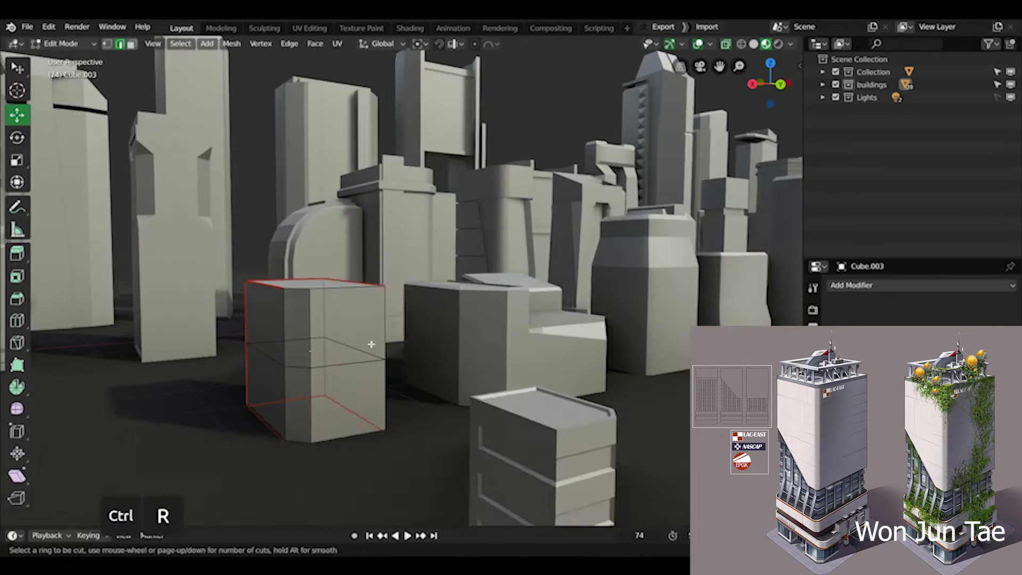
Duplicate a horizontal band of the plain block's wall faces and separate it into its own object.
{"action": "key", "text": "ctrl+Tab"}
{"action": "left_click", "coordinate": [444, 405]}
{"action": "middle_click_drag", "start_coordinate": [444, 404], "coordinate": [389, 298]}
{"action": "key", "text": "shift+d"}
{"action": "left_click", "coordinate": [342, 305]}
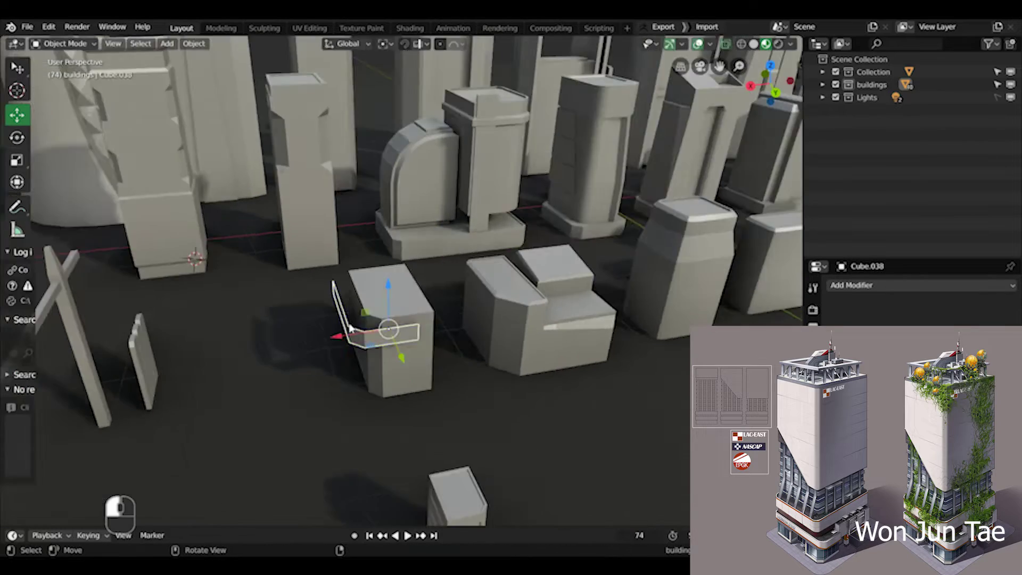
Extrude the band's outer faces outward about 0.05 m and scale them to 0.722 along Z.
{"action": "key", "text": "Tab"}
{"action": "middle_click_drag", "start_coordinate": [349, 328], "coordinate": [273, 337]}
{"action": "left_click", "coordinate": [422, 349], "text": "ctrl"}
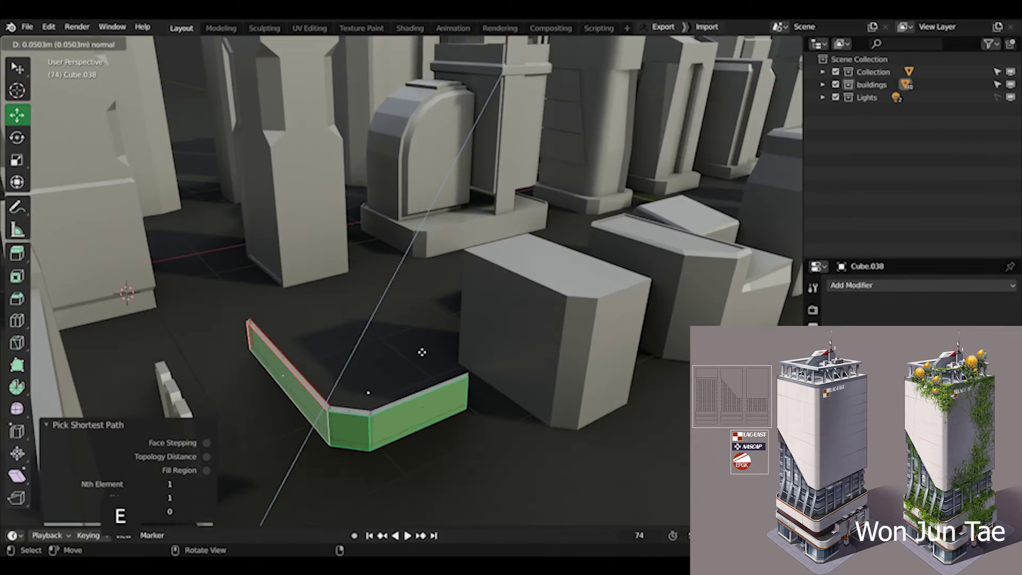
{"action": "middle_click_drag", "start_coordinate": [422, 349], "coordinate": [305, 310]}
{"action": "left_click", "coordinate": [305, 311], "text": "ctrl"}
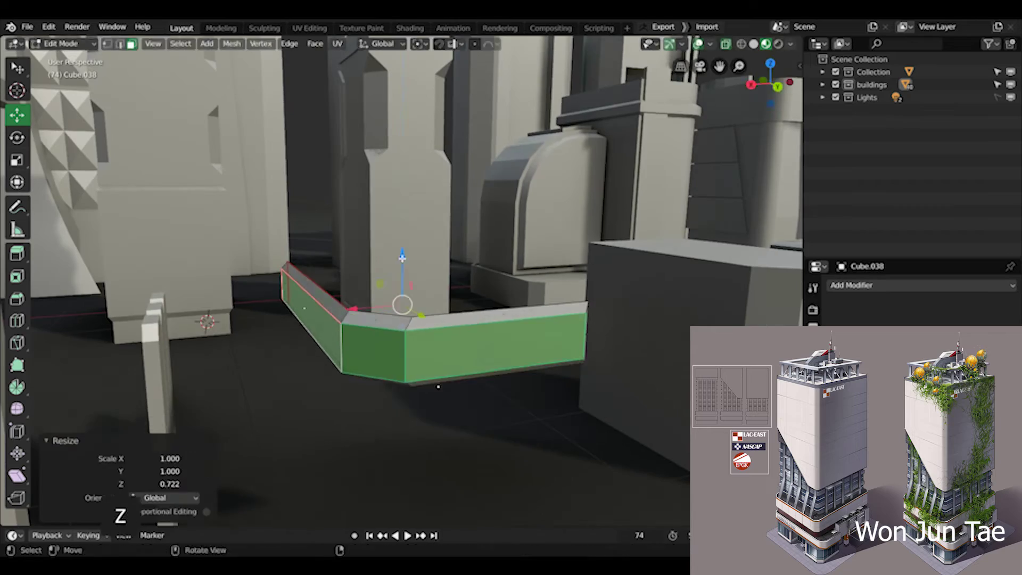
{"action": "middle_click_drag", "start_coordinate": [402, 258], "coordinate": [463, 281]}
Select the whole linked band, scale it down, and finish editing its mesh.
{"action": "key", "text": "ctrl+l"}
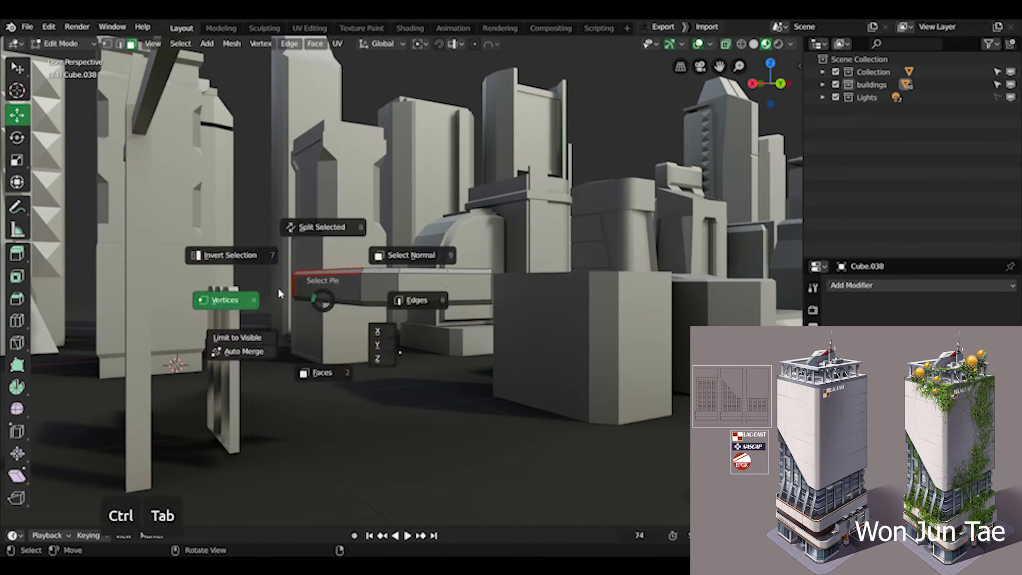
{"action": "left_click_drag", "start_coordinate": [382, 265], "coordinate": [382, 266]}
{"action": "key", "text": "s"}
{"action": "middle_click_drag", "start_coordinate": [382, 266], "coordinate": [450, 286]}
{"action": "left_click", "coordinate": [477, 314]}
{"action": "key", "text": "Tab"}
Snap the band to the 3D cursor and move it beside the vertical plank panel.
{"action": "key", "text": "shift+s"}
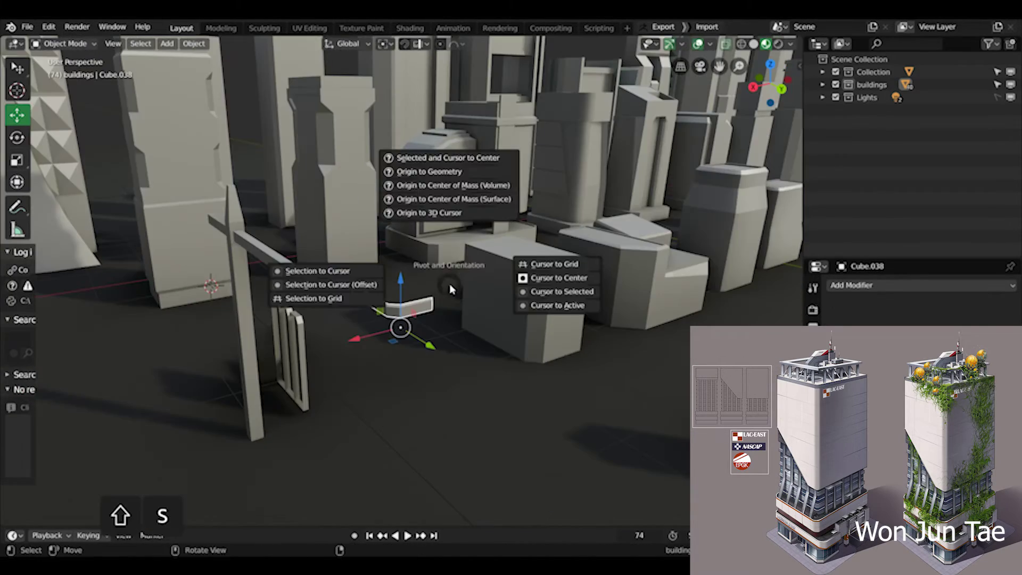
{"action": "left_click", "coordinate": [349, 286]}
{"action": "middle_click_drag", "start_coordinate": [349, 286], "coordinate": [424, 274]}
{"action": "key", "text": "g"}
{"action": "left_click", "coordinate": [593, 292]}
Duplicate the band below the first one, adjust the copy's upper edge vertices, and save the file.
{"action": "key", "text": "Tab"}
{"action": "key", "text": "Tab"}
{"action": "key", "text": "KP_Decimal"}
{"action": "key", "text": "Tab"}
{"action": "key", "text": "a"}
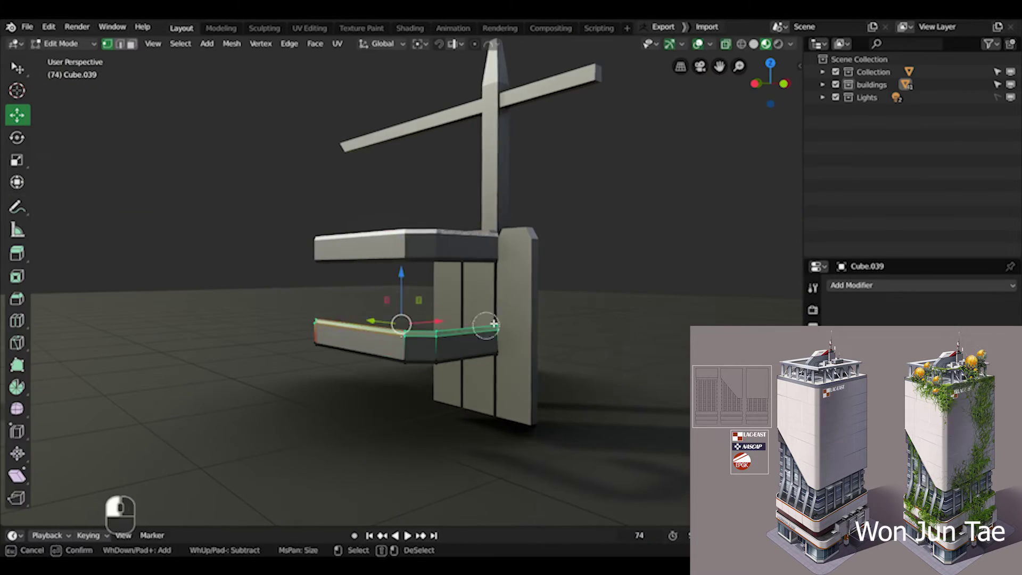
{"action": "middle_click_drag", "start_coordinate": [320, 352], "coordinate": [317, 353]}
{"action": "key", "text": "ctrl+s"}
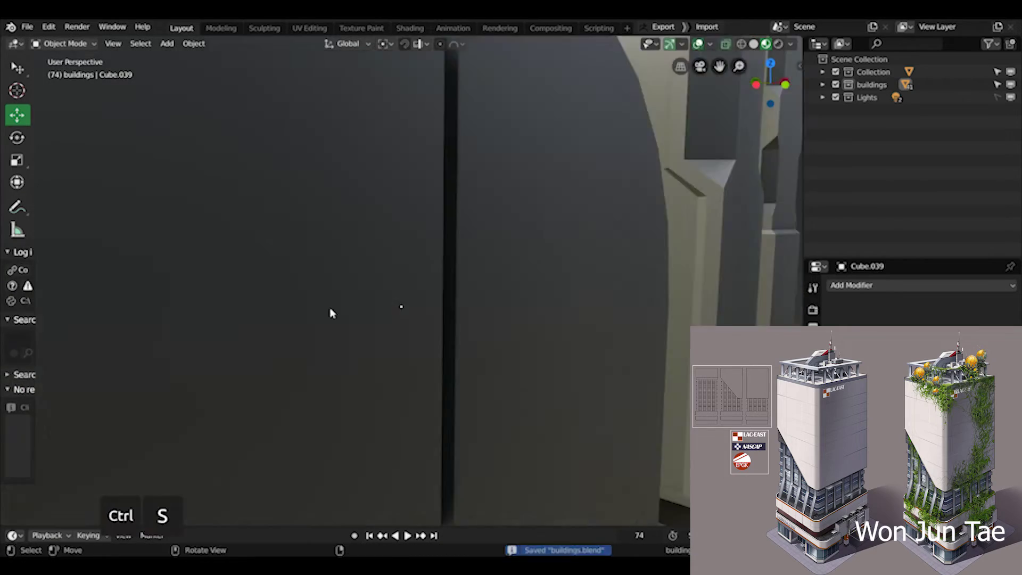
Bevel the top edges of the plain block with the chamfered vertical corner.
{"action": "scroll", "coordinate": [490, 321], "scroll_direction": "down", "scroll_amount": 5}
{"action": "middle_click_drag", "start_coordinate": [491, 321], "coordinate": [562, 326]}
{"action": "middle_click_drag", "start_coordinate": [461, 282], "coordinate": [600, 336], "text": "shift"}
{"action": "scroll", "coordinate": [601, 335], "scroll_direction": "down", "scroll_amount": 5}
{"action": "scroll", "coordinate": [568, 393], "scroll_direction": "up", "scroll_amount": 6}
{"action": "key", "text": "a"}
{"action": "middle_click_drag", "start_coordinate": [568, 393], "coordinate": [558, 349]}
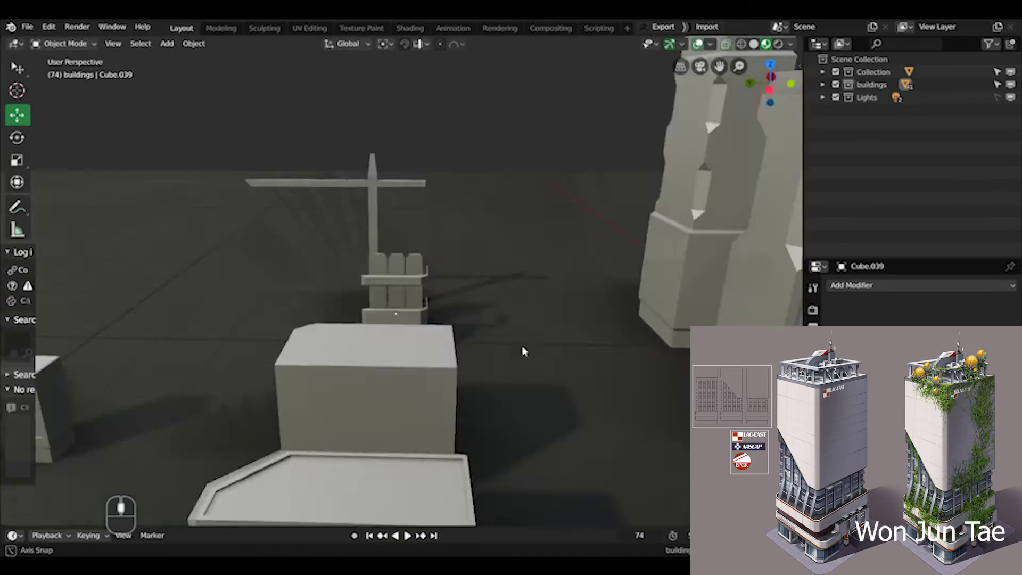
{"action": "scroll", "coordinate": [558, 349], "scroll_direction": "down", "scroll_amount": 4}
{"action": "left_click", "coordinate": [363, 268]}
{"action": "key", "text": "Tab"}
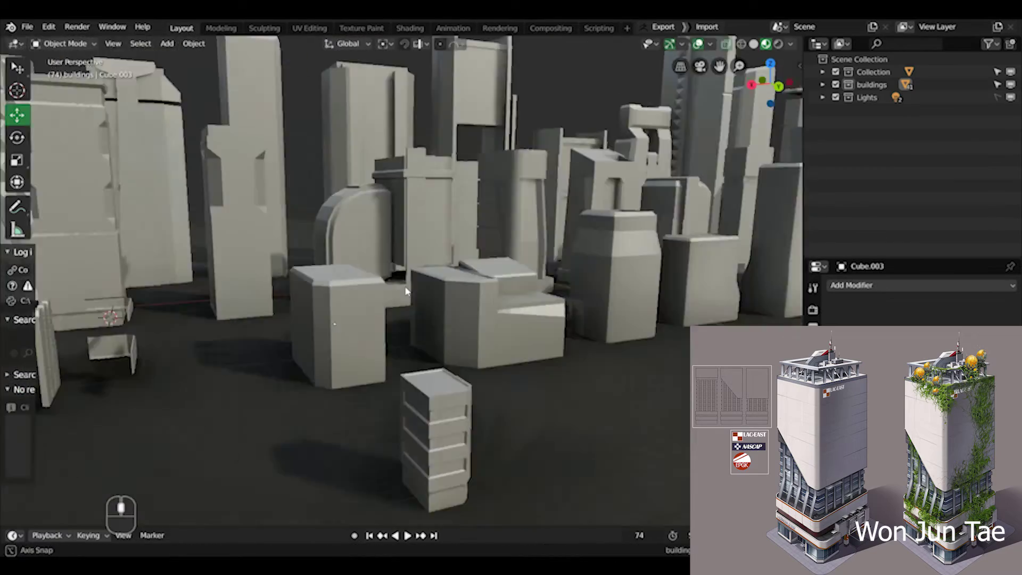
{"action": "scroll", "coordinate": [368, 257], "scroll_direction": "down", "scroll_amount": 3}
{"action": "middle_click_drag", "start_coordinate": [320, 266], "coordinate": [368, 257]}
Look over the front row and the whole skyline from several angles, and save the file.
{"action": "scroll", "coordinate": [369, 257], "scroll_direction": "up", "scroll_amount": 3}
{"action": "scroll", "coordinate": [368, 257], "scroll_direction": "down", "scroll_amount": 3}
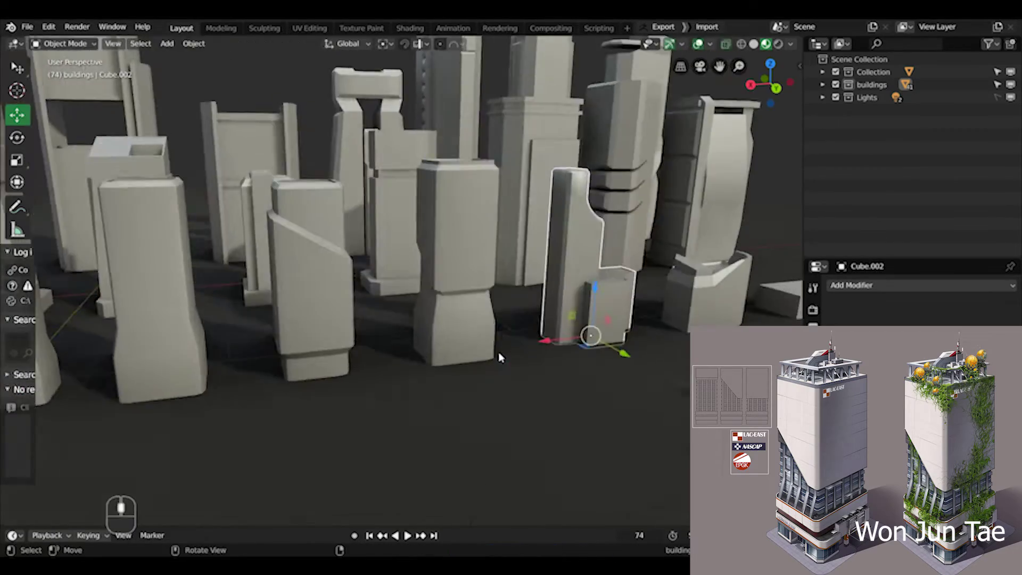
{"action": "scroll", "coordinate": [474, 395], "scroll_direction": "up", "scroll_amount": 2}
{"action": "left_click", "coordinate": [523, 404]}
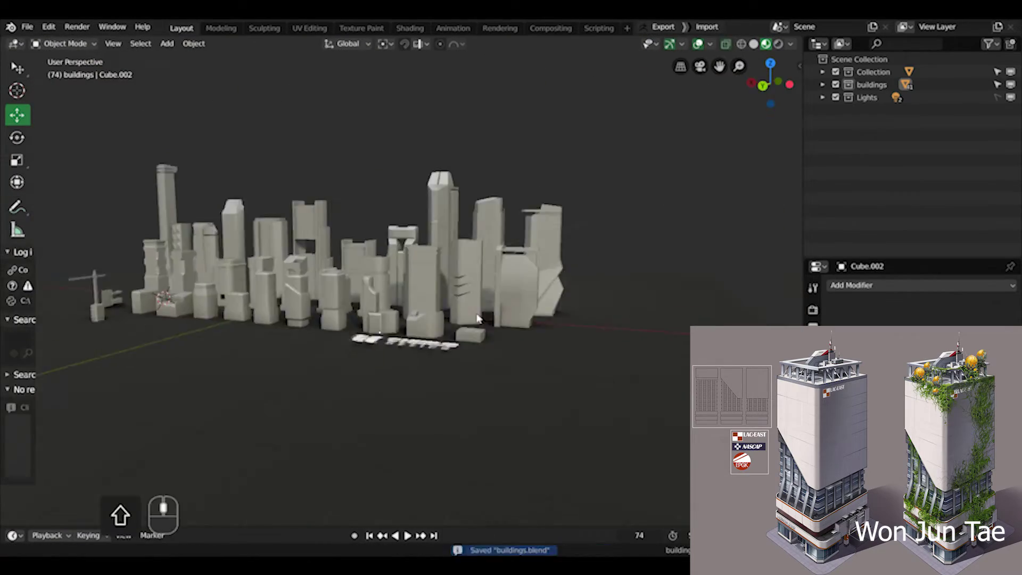
{"action": "middle_click_drag", "start_coordinate": [477, 318], "coordinate": [463, 355], "text": "shift"}
{"action": "left_click", "coordinate": [326, 463]}
{"action": "key", "text": "shift+grave"}
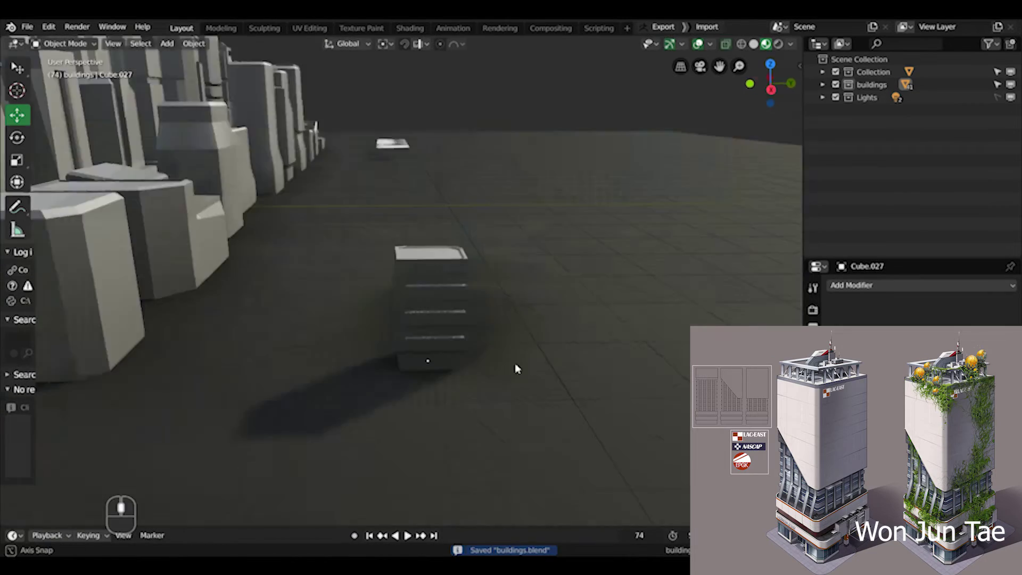
{"action": "left_click", "coordinate": [505, 362]}
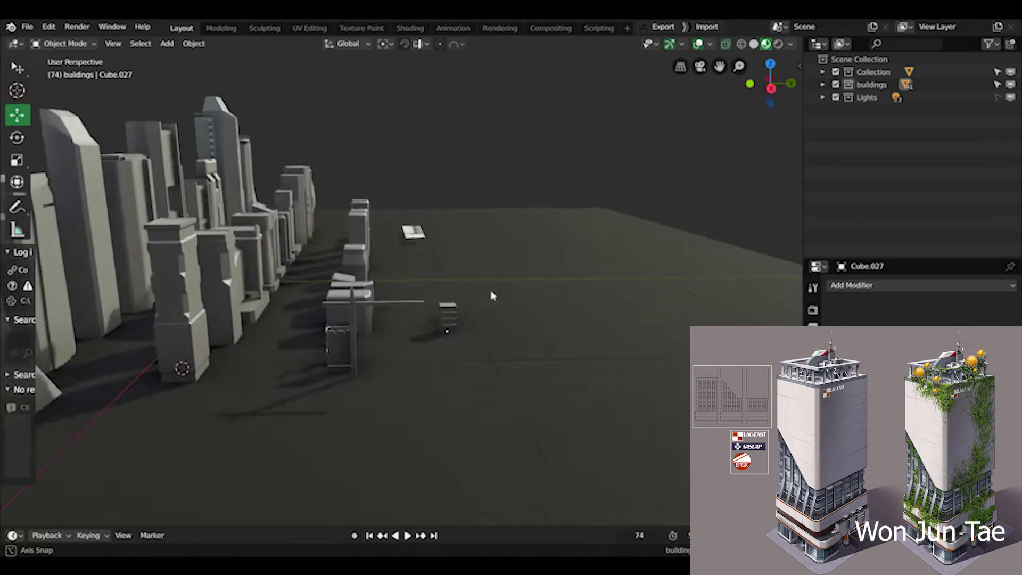
{"action": "key", "text": "ctrl+s"}
{"action": "middle_click_drag", "start_coordinate": [490, 296], "coordinate": [466, 286]}
Extrude the front and upper bevel faces of the small chamfered block beside the mast to thicken it.
{"action": "key", "text": "Tab"}
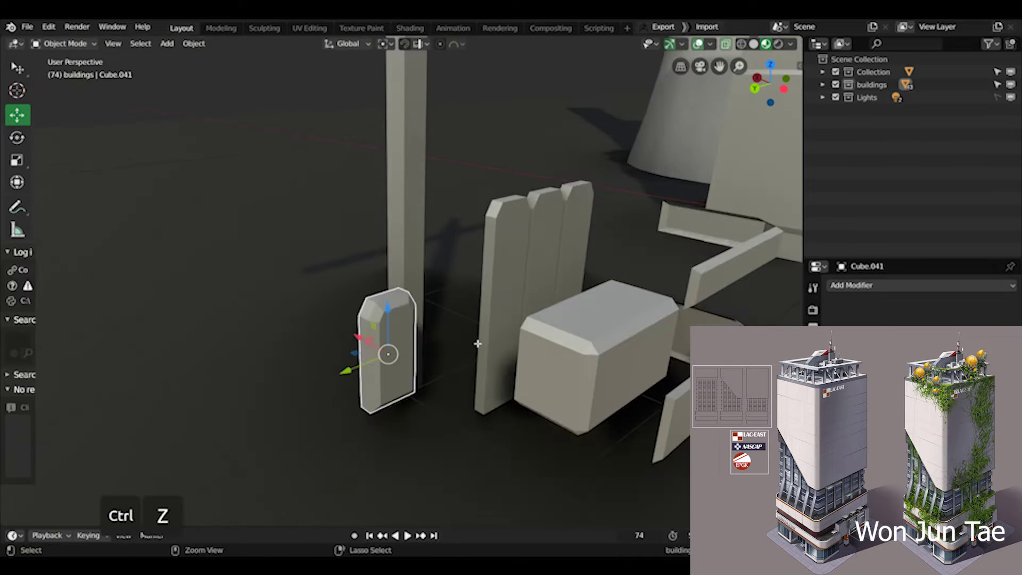
{"action": "key", "text": "Tab"}
{"action": "middle_click_drag", "start_coordinate": [477, 343], "coordinate": [509, 357]}
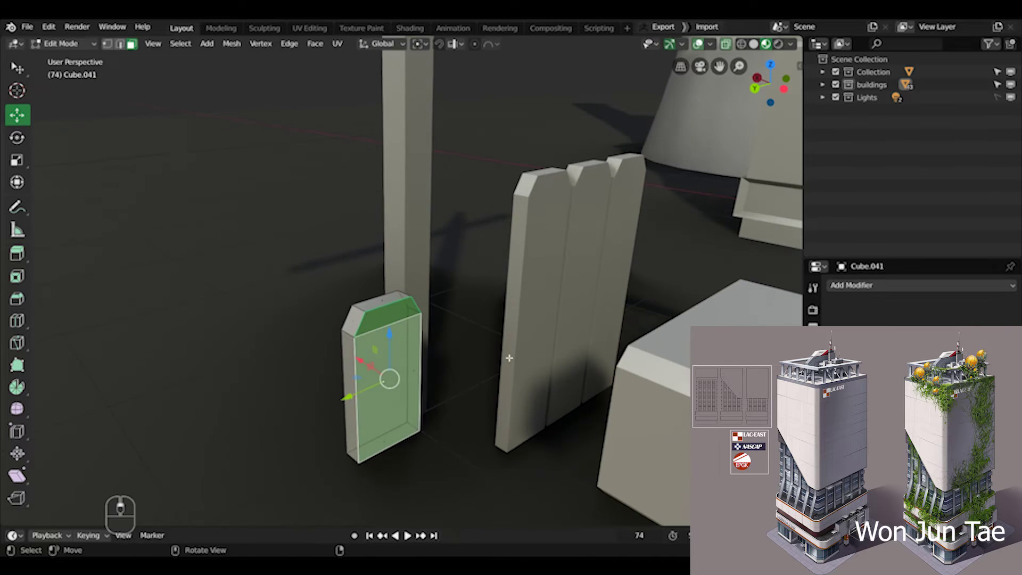
{"action": "middle_click_drag", "start_coordinate": [384, 360], "coordinate": [491, 344]}
{"action": "key", "text": "ctrl+z"}
Select the top edge loop of the small chamfered block beside the mast, finish editing the block, and save the file.
{"action": "key", "text": "2"}
{"action": "middle_click_drag", "start_coordinate": [355, 365], "coordinate": [372, 319]}
{"action": "left_click", "coordinate": [374, 315], "text": "alt"}
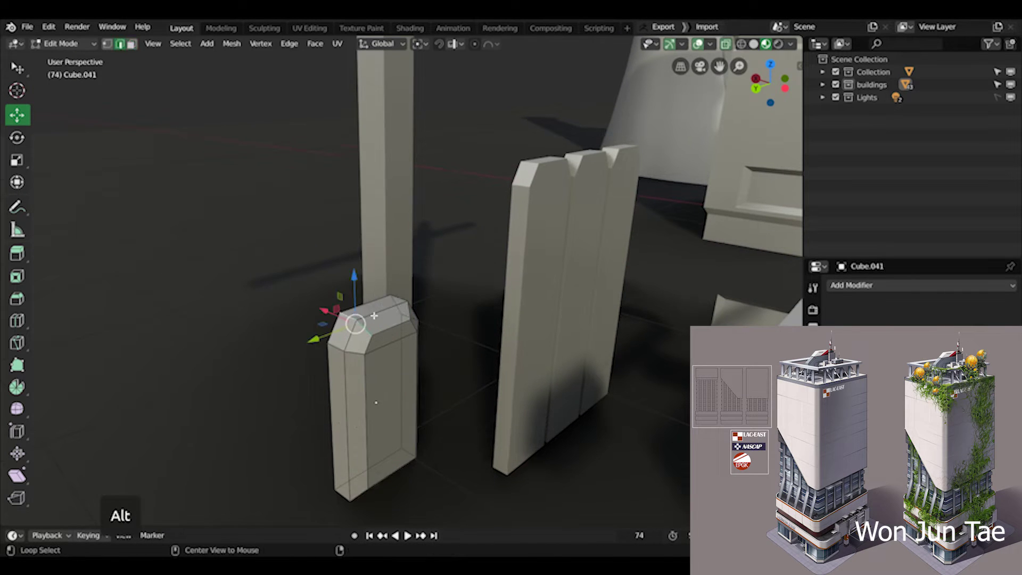
{"action": "left_click", "coordinate": [360, 365]}
{"action": "key", "text": "Tab"}
{"action": "key", "text": "ctrl+s"}
{"action": "scroll", "coordinate": [367, 362], "scroll_direction": "down", "scroll_amount": 6}
{"action": "middle_click_drag", "start_coordinate": [447, 337], "coordinate": [321, 362]}
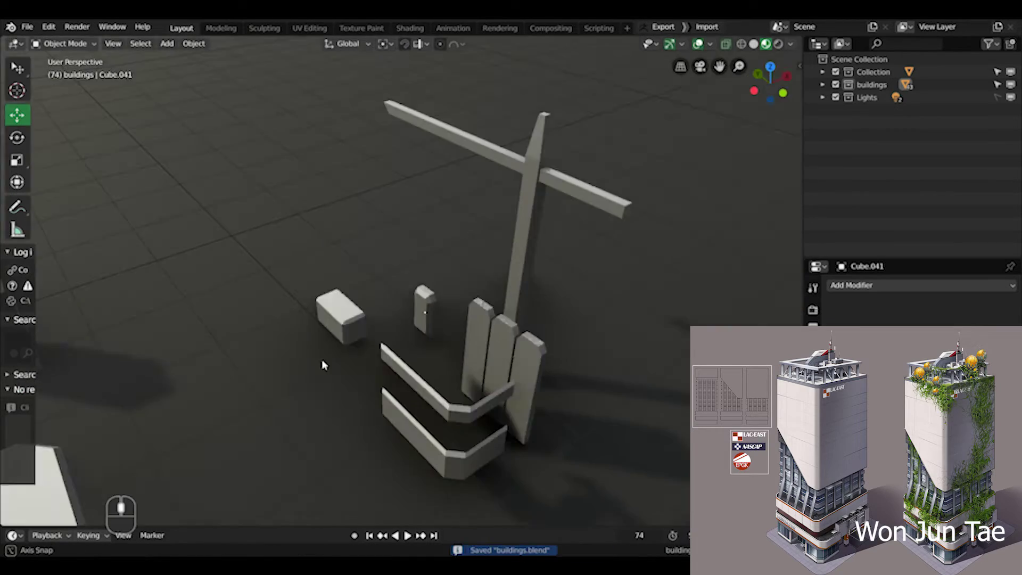
{"action": "left_click", "coordinate": [339, 315]}
{"action": "middle_click_drag", "start_coordinate": [338, 315], "coordinate": [450, 366]}
{"action": "left_click", "coordinate": [463, 320]}
{"action": "key", "text": "ctrl+s"}
Inset the terrace floor of the low stepped building to form a recessed surface with a thin rim, and save the file.
{"action": "left_click", "coordinate": [450, 366]}
{"action": "key", "text": "KP_Decimal"}
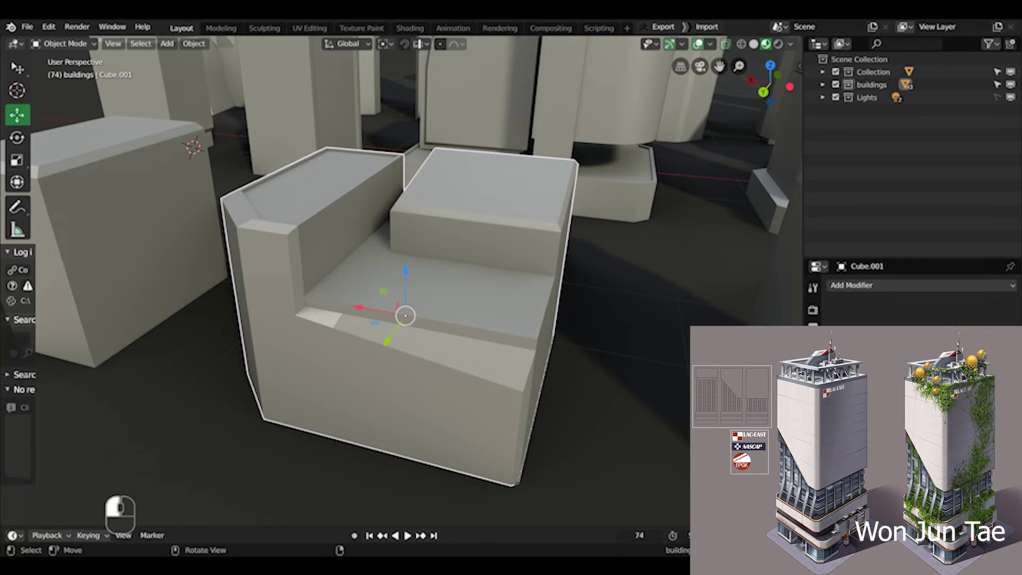
{"action": "middle_click_drag", "start_coordinate": [450, 366], "coordinate": [440, 358]}
{"action": "key", "text": "Tab"}
{"action": "left_click", "coordinate": [458, 305], "text": "shift"}
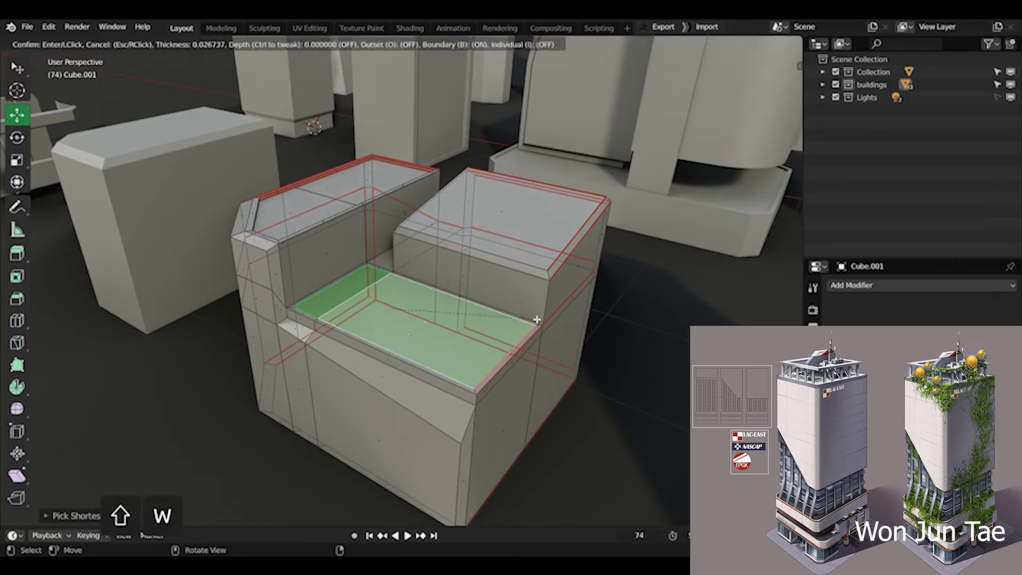
{"action": "key", "text": "Tab"}
{"action": "scroll", "coordinate": [532, 323], "scroll_direction": "down", "scroll_amount": 3}
{"action": "middle_click_drag", "start_coordinate": [453, 297], "coordinate": [487, 305]}
{"action": "key", "text": "ctrl+s"}
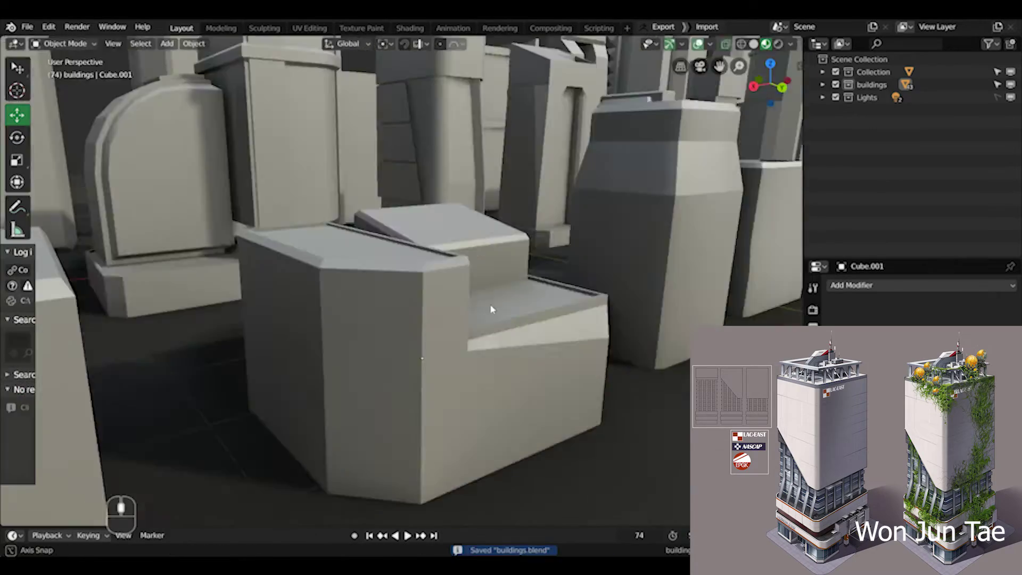
Examine the low front buildings, the add-on parts and the building rows from far and near, saving the file.
{"action": "scroll", "coordinate": [488, 305], "scroll_direction": "down", "scroll_amount": 2}
{"action": "middle_click_drag", "start_coordinate": [407, 341], "coordinate": [559, 352], "text": "ctrl"}
{"action": "scroll", "coordinate": [464, 319], "scroll_direction": "down", "scroll_amount": 5}
{"action": "key", "text": "ctrl+s"}
{"action": "scroll", "coordinate": [559, 351], "scroll_direction": "up", "scroll_amount": 4}
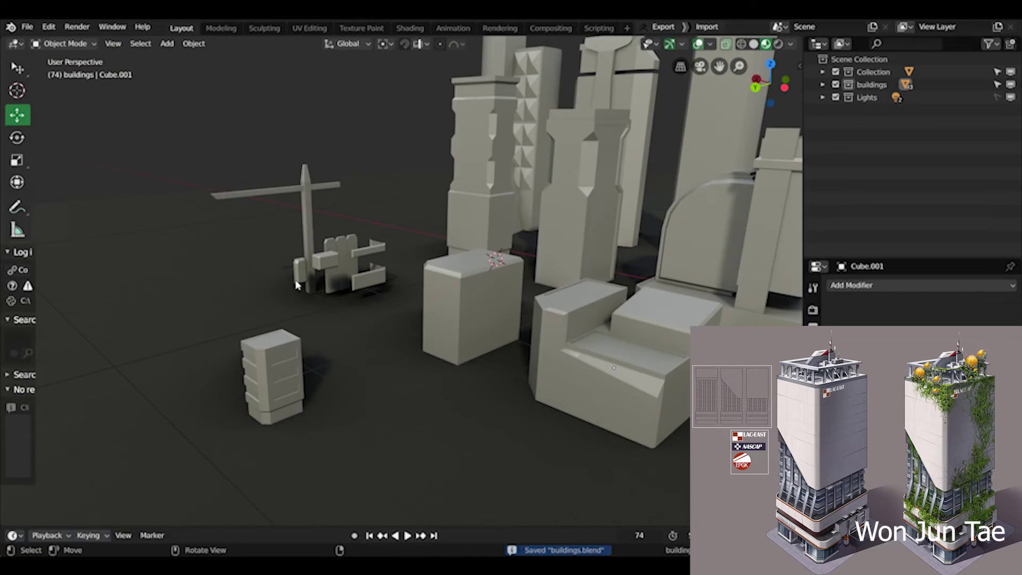
{"action": "middle_click_drag", "start_coordinate": [296, 286], "coordinate": [607, 477]}
{"action": "scroll", "coordinate": [372, 319], "scroll_direction": "down", "scroll_amount": 4}
{"action": "scroll", "coordinate": [372, 319], "scroll_direction": "up", "scroll_amount": 4}
{"action": "scroll", "coordinate": [606, 476], "scroll_direction": "down", "scroll_amount": 4}
{"action": "key", "text": "ctrl+s"}
{"action": "middle_click_drag", "start_coordinate": [468, 287], "coordinate": [372, 266]}
{"action": "key", "text": "ctrl+s"}
{"action": "scroll", "coordinate": [387, 288], "scroll_direction": "up", "scroll_amount": 8}
{"action": "key", "text": "ctrl+s"}
{"action": "scroll", "coordinate": [394, 290], "scroll_direction": "down", "scroll_amount": 8}
{"action": "scroll", "coordinate": [340, 223], "scroll_direction": "up", "scroll_amount": 6}
Inset the connected side faces of the tall front-row tower with the flared base.
{"action": "left_click", "coordinate": [335, 217]}
{"action": "key", "text": "Tab"}
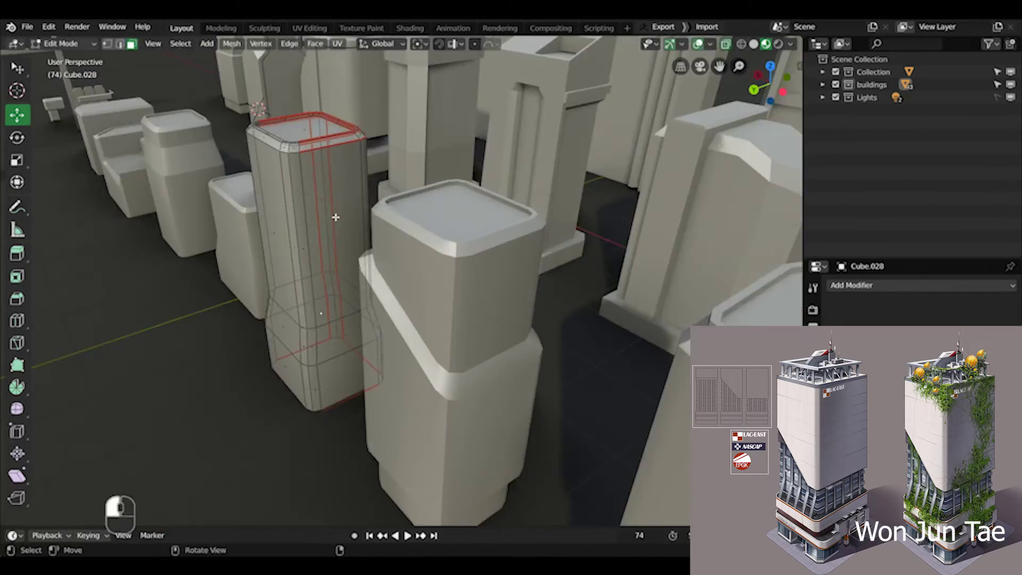
{"action": "left_click", "coordinate": [335, 217], "text": "ctrl"}
{"action": "middle_click_drag", "start_coordinate": [335, 217], "coordinate": [611, 295]}
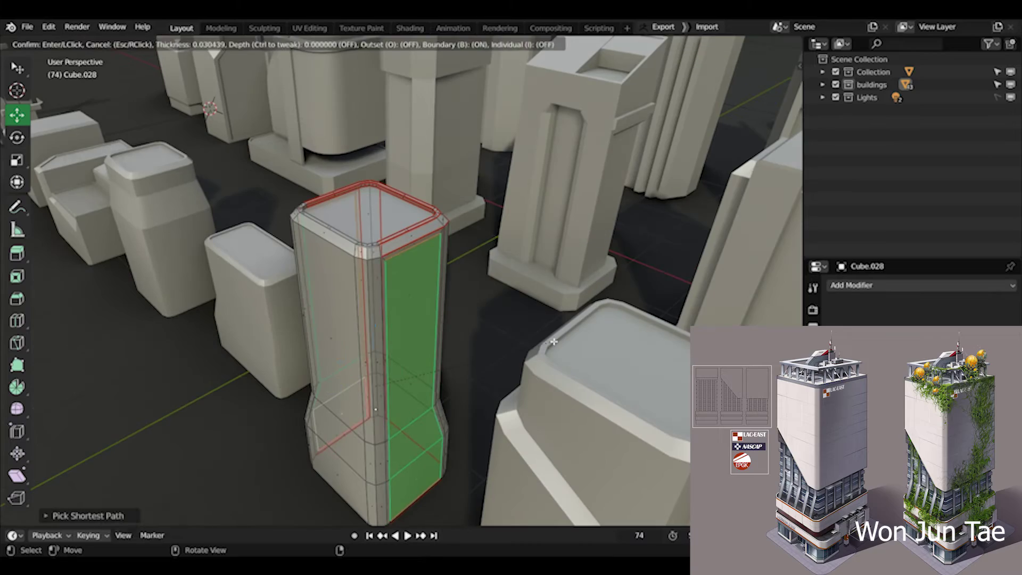
{"action": "key", "text": "Tab"}
{"action": "key", "text": "a"}
Survey the complete skyline and move in on the low buildings near the logo, saving the file.
{"action": "middle_click_drag", "start_coordinate": [373, 346], "coordinate": [388, 316]}
{"action": "scroll", "coordinate": [515, 340], "scroll_direction": "up", "scroll_amount": 5}
{"action": "scroll", "coordinate": [515, 341], "scroll_direction": "down", "scroll_amount": 8}
{"action": "key", "text": "ctrl+s"}
{"action": "key", "text": "ctrl+s"}
{"action": "scroll", "coordinate": [414, 315], "scroll_direction": "down", "scroll_amount": 3}
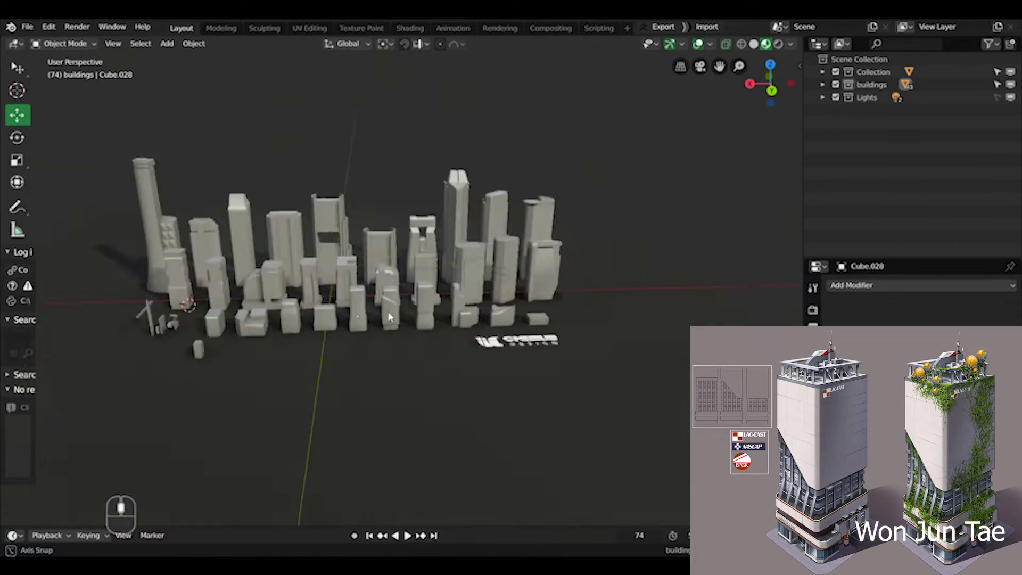
{"action": "middle_click_drag", "start_coordinate": [193, 329], "coordinate": [308, 270]}
{"action": "left_click_drag", "start_coordinate": [290, 346], "coordinate": [290, 343]}
{"action": "middle_click_drag", "start_coordinate": [290, 343], "coordinate": [490, 324]}
{"action": "scroll", "coordinate": [463, 315], "scroll_direction": "up", "scroll_amount": 3}
{"action": "key", "text": "ctrl+s"}
{"action": "scroll", "coordinate": [388, 302], "scroll_direction": "up", "scroll_amount": 2}
Extrude and inset faces on a low front-row building near the logo, and save the file.
{"action": "left_click", "coordinate": [462, 383]}
{"action": "key", "text": "Tab"}
{"action": "key", "text": "Tab"}
{"action": "key", "text": "ctrl+s"}
{"action": "key", "text": "Tab"}
{"action": "middle_click_drag", "start_coordinate": [449, 369], "coordinate": [465, 308]}
{"action": "key", "text": "e"}
{"action": "left_click", "coordinate": [424, 365]}
{"action": "key", "text": "i"}
{"action": "key", "text": "Tab"}
{"action": "key", "text": "ctrl+s"}
Inset a further face of the low front-row building near the logo, extrude it, and save the file.
{"action": "key", "text": "Tab"}
{"action": "left_click", "coordinate": [465, 308]}
{"action": "key", "text": "i"}
{"action": "left_click", "coordinate": [561, 343]}
{"action": "middle_click_drag", "start_coordinate": [561, 343], "coordinate": [367, 301]}
{"action": "key", "text": "e"}
{"action": "key", "text": "ctrl+s"}
{"action": "middle_click_drag", "start_coordinate": [563, 335], "coordinate": [441, 314]}
Select faces on the low box building at the end of the front row, finish editing it, and save the file.
{"action": "left_click", "coordinate": [477, 325]}
{"action": "key", "text": "Tab"}
{"action": "left_click", "coordinate": [442, 314]}
{"action": "left_click", "coordinate": [410, 367], "text": "shift"}
{"action": "left_click", "coordinate": [533, 334]}
{"action": "key", "text": "Tab"}
{"action": "key", "text": "a"}
{"action": "key", "text": "Tab"}
{"action": "middle_click_drag", "start_coordinate": [508, 319], "coordinate": [405, 367], "text": "shift"}
{"action": "key", "text": "Tab"}
{"action": "key", "text": "ctrl+s"}
{"action": "middle_click_drag", "start_coordinate": [461, 334], "coordinate": [418, 338]}
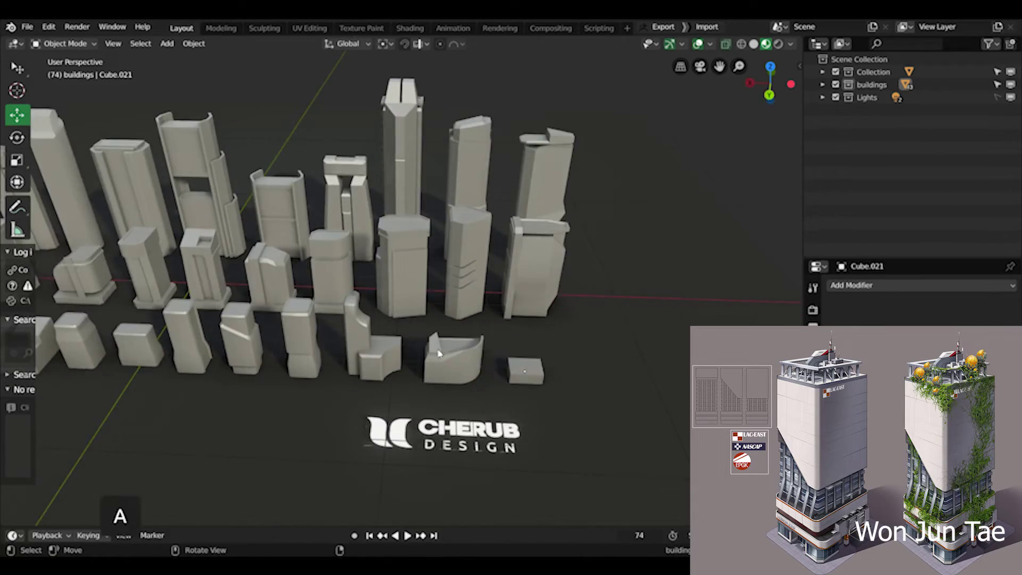
Inspect a front-row building up close and in context, and save the file.
{"action": "middle_click_drag", "start_coordinate": [462, 336], "coordinate": [332, 325]}
{"action": "left_click", "coordinate": [426, 389]}
{"action": "key", "text": "KP_Decimal"}
{"action": "scroll", "coordinate": [491, 290], "scroll_direction": "down", "scroll_amount": 5}
{"action": "key", "text": "ctrl+s"}
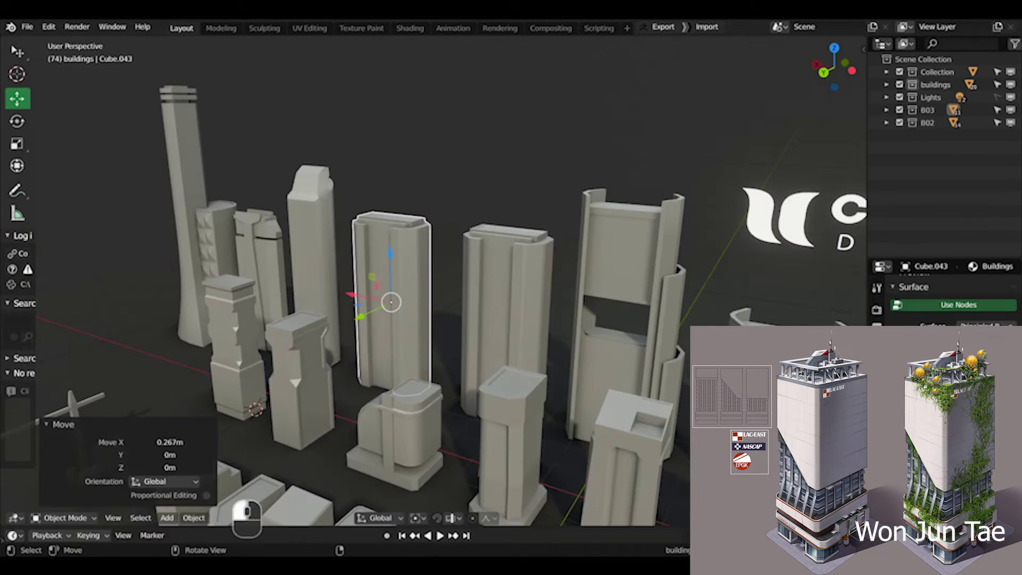
Strip the copied tower in the back row down to a single side pillar and rotate the pillar 180° around Z.
{"action": "scroll", "coordinate": [501, 264], "scroll_direction": "up", "scroll_amount": 5}
{"action": "key", "text": "Tab"}
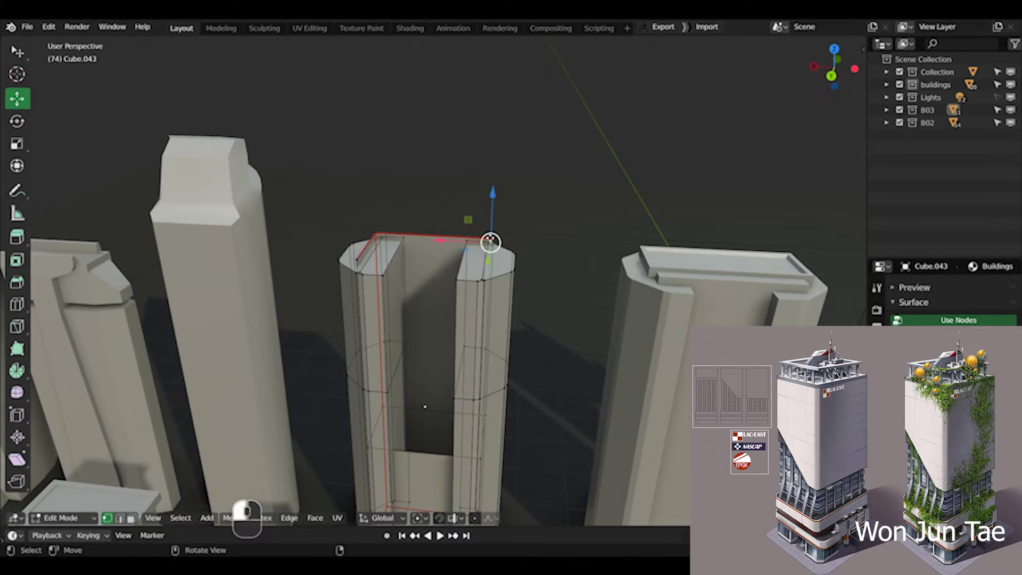
{"action": "middle_click_drag", "start_coordinate": [490, 241], "coordinate": [424, 280]}
{"action": "key", "text": "l"}
{"action": "left_click_drag", "start_coordinate": [424, 280], "coordinate": [356, 281]}
{"action": "key", "text": "Tab"}
{"action": "middle_click_drag", "start_coordinate": [356, 280], "coordinate": [463, 221]}
{"action": "scroll", "coordinate": [491, 298], "scroll_direction": "up", "scroll_amount": 4}
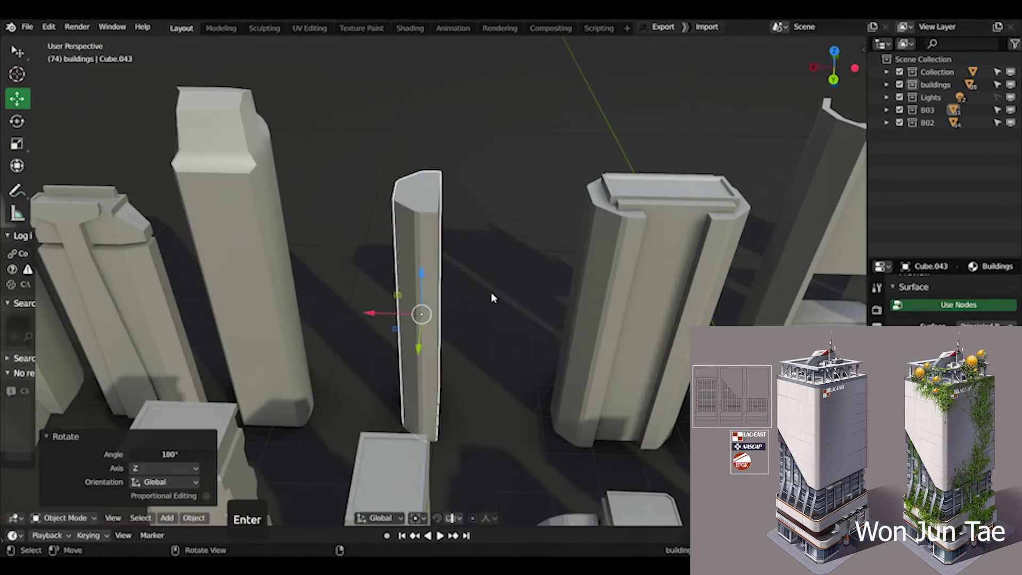
Add a Mirror modifier to the pillar and shift its mesh along Y so both halves close into an octagonal tower.
{"action": "middle_click_drag", "start_coordinate": [491, 292], "coordinate": [469, 262]}
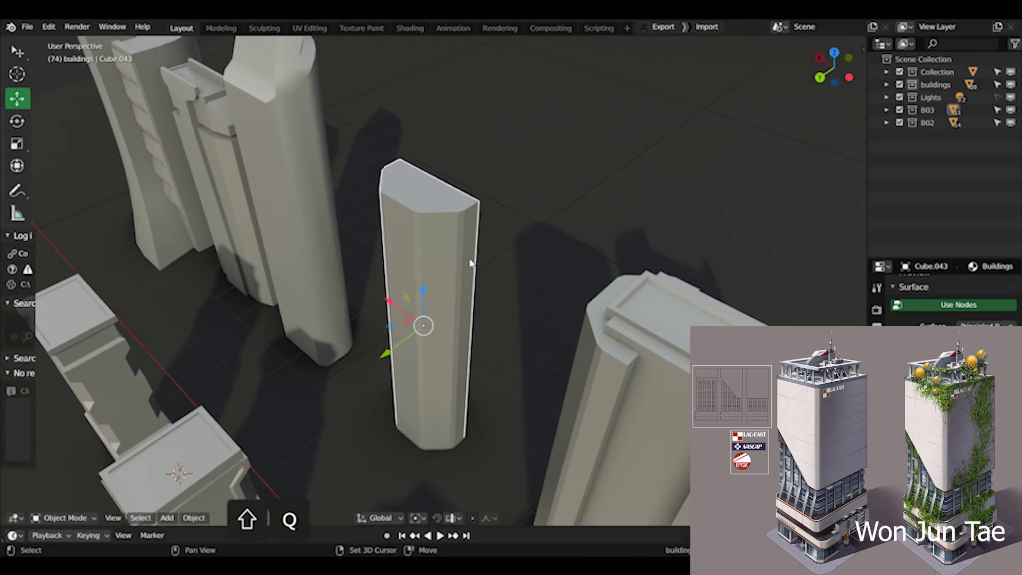
{"action": "key", "text": "Escape"}
{"action": "key", "text": "q"}
{"action": "key", "text": "shift+z"}
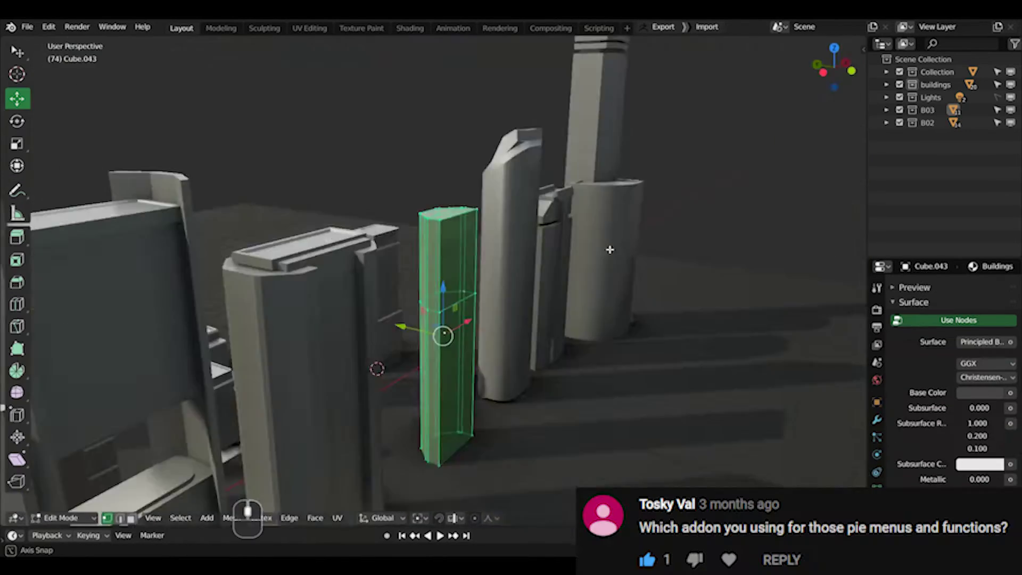
{"action": "middle_click_drag", "start_coordinate": [611, 246], "coordinate": [468, 304]}
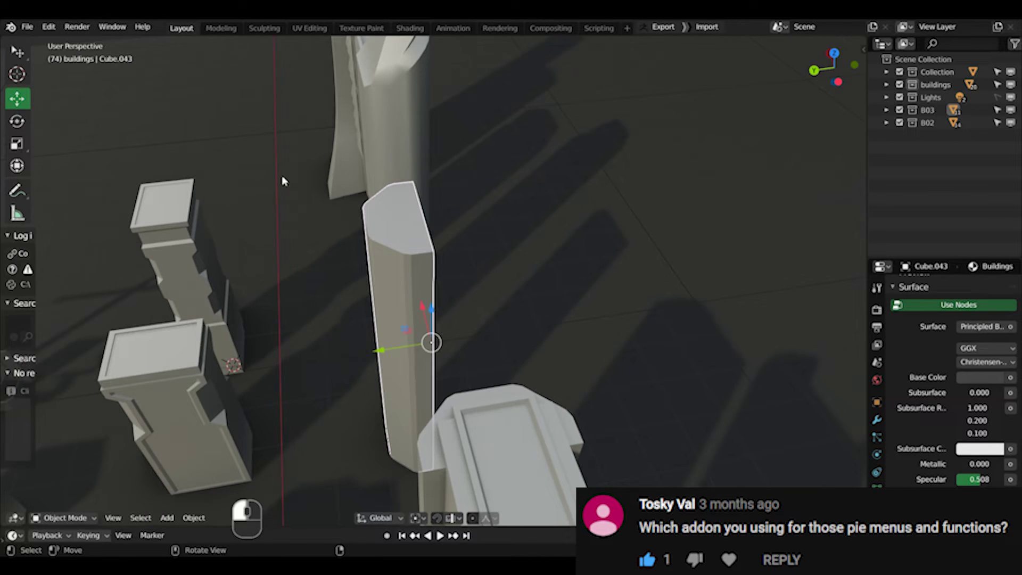
{"action": "key", "text": "Tab"}
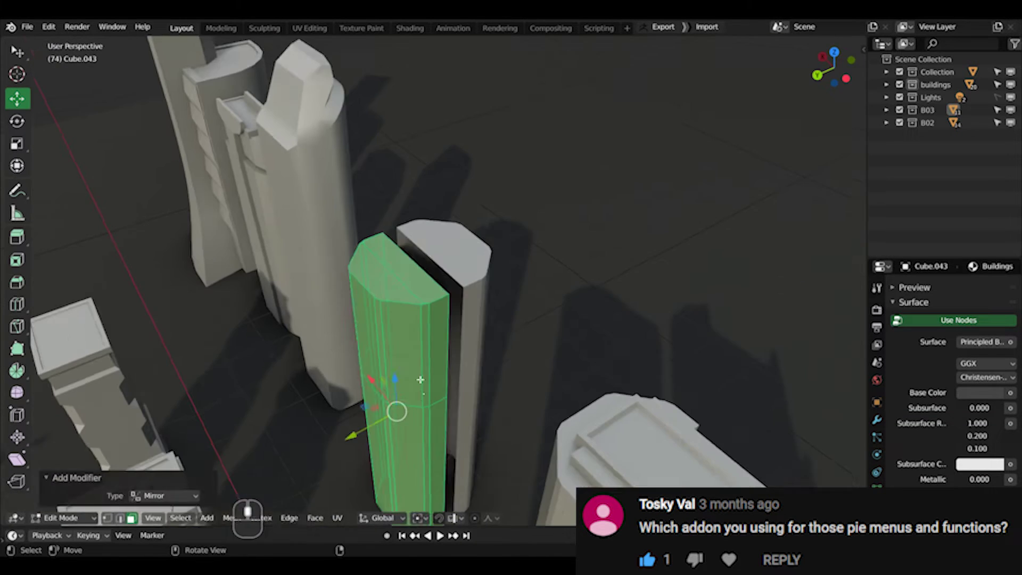
{"action": "middle_click_drag", "start_coordinate": [479, 367], "coordinate": [513, 376], "text": "shift"}
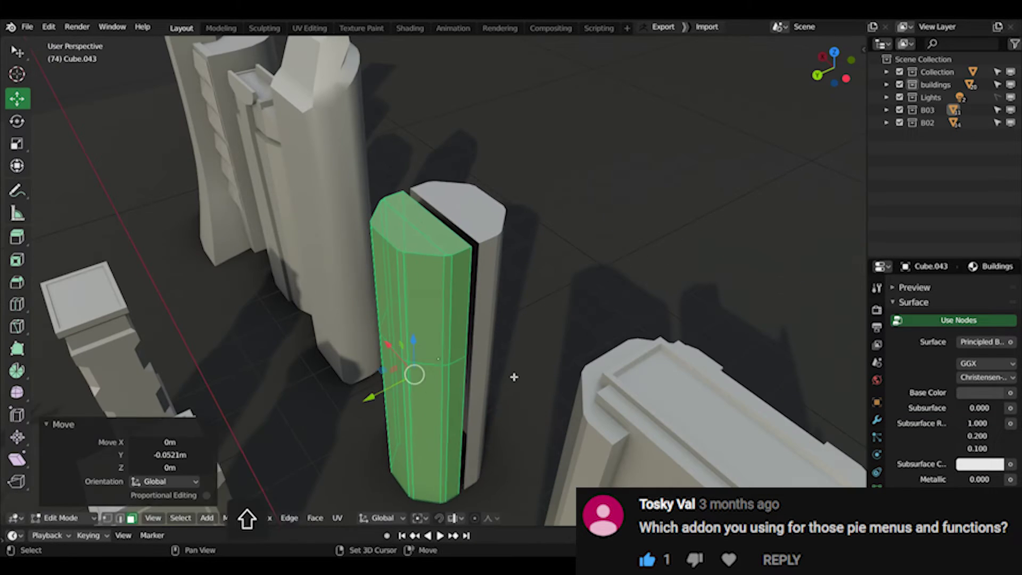
{"action": "middle_click_drag", "start_coordinate": [513, 376], "coordinate": [505, 354], "text": "shift"}
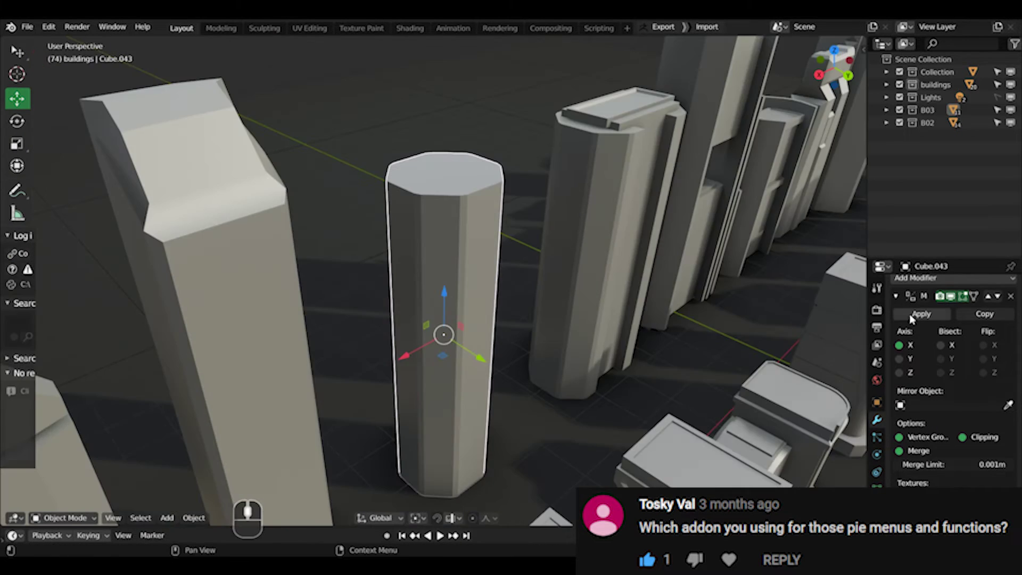
Add a horizontal loop cut just below the top of the octagonal tower.
{"action": "middle_click_drag", "start_coordinate": [394, 298], "coordinate": [501, 325]}
{"action": "key", "text": "Tab"}
{"action": "scroll", "coordinate": [501, 322], "scroll_direction": "up", "scroll_amount": 4}
{"action": "middle_click_drag", "start_coordinate": [436, 341], "coordinate": [510, 319]}
{"action": "key", "text": "Tab"}
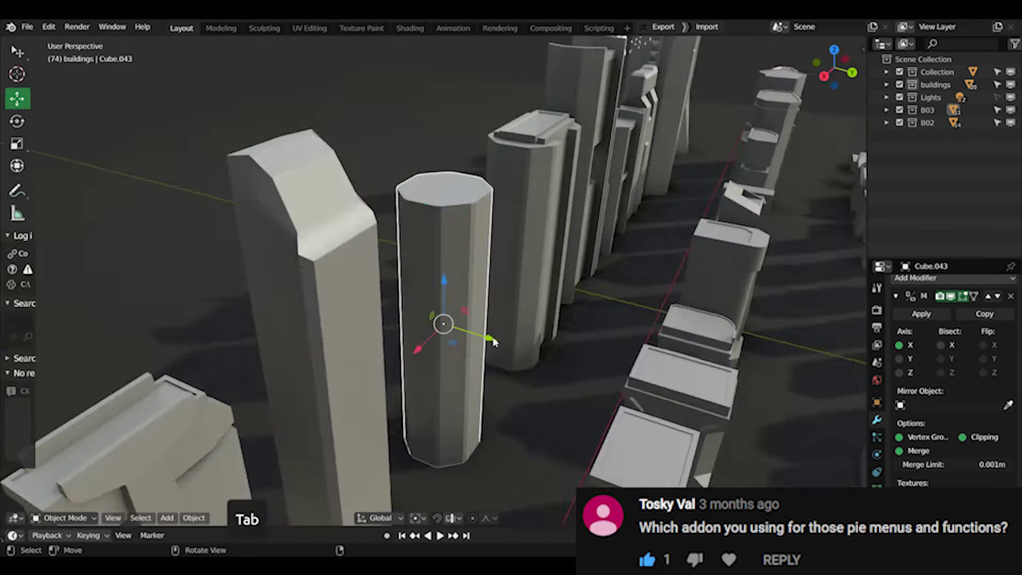
{"action": "key", "text": "Tab"}
{"action": "key", "text": "a"}
{"action": "key", "text": "ctrl+r"}
{"action": "left_click", "coordinate": [456, 247]}
{"action": "middle_click_drag", "start_coordinate": [457, 233], "coordinate": [485, 235]}
Bevel the two narrow corner strips below the loop cut and extrude them 0.144 m inward.
{"action": "key", "text": "3"}
{"action": "left_click", "coordinate": [484, 250]}
{"action": "left_click", "coordinate": [422, 255], "text": "shift"}
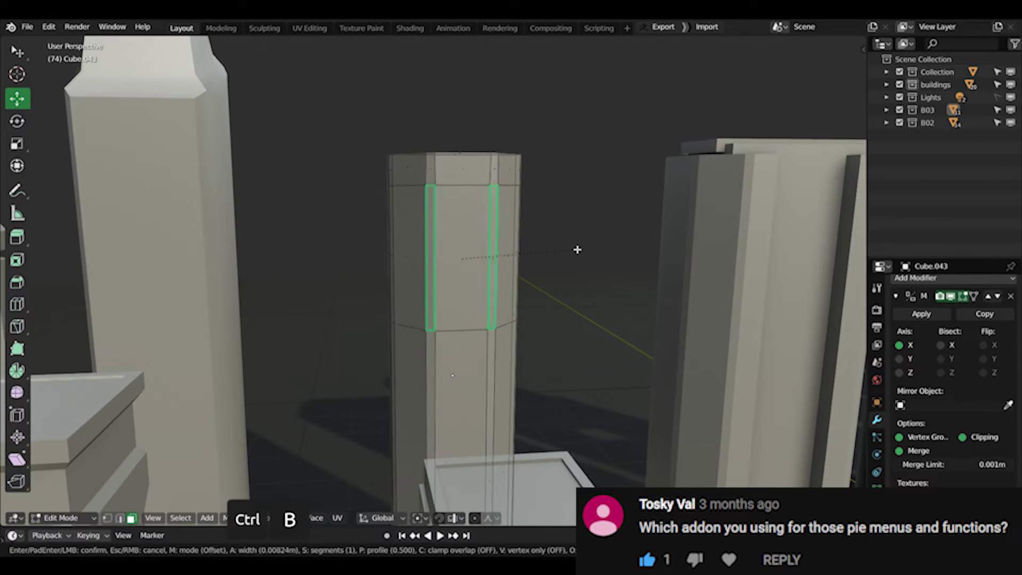
{"action": "left_click", "coordinate": [578, 249]}
{"action": "middle_click_drag", "start_coordinate": [578, 249], "coordinate": [561, 287]}
{"action": "left_click", "coordinate": [526, 287]}
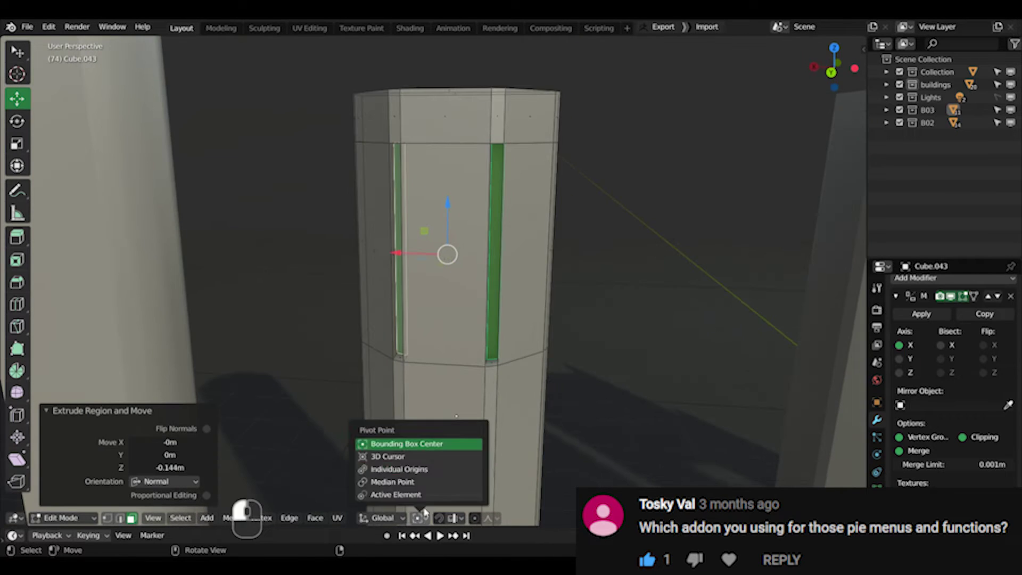
Widen the two extruded recesses along X around their individual origins and scale them by 0.928.
{"action": "left_click", "coordinate": [634, 196]}
{"action": "middle_click_drag", "start_coordinate": [633, 197], "coordinate": [500, 288]}
{"action": "key", "text": "s"}
{"action": "key", "text": "x"}
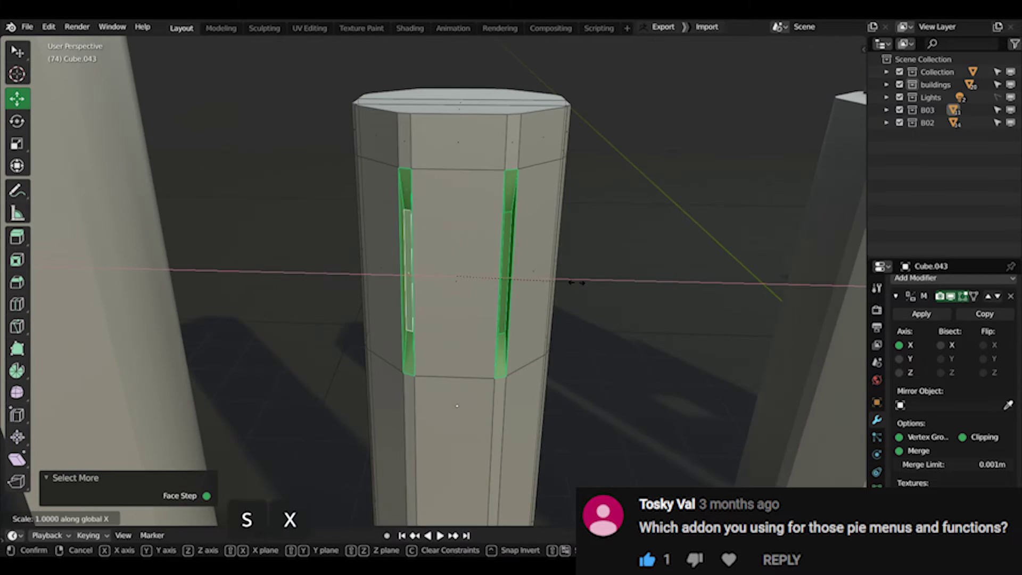
{"action": "left_click", "coordinate": [576, 281]}
{"action": "middle_click_drag", "start_coordinate": [577, 281], "coordinate": [557, 290]}
{"action": "key", "text": "s"}
{"action": "left_click", "coordinate": [458, 325]}
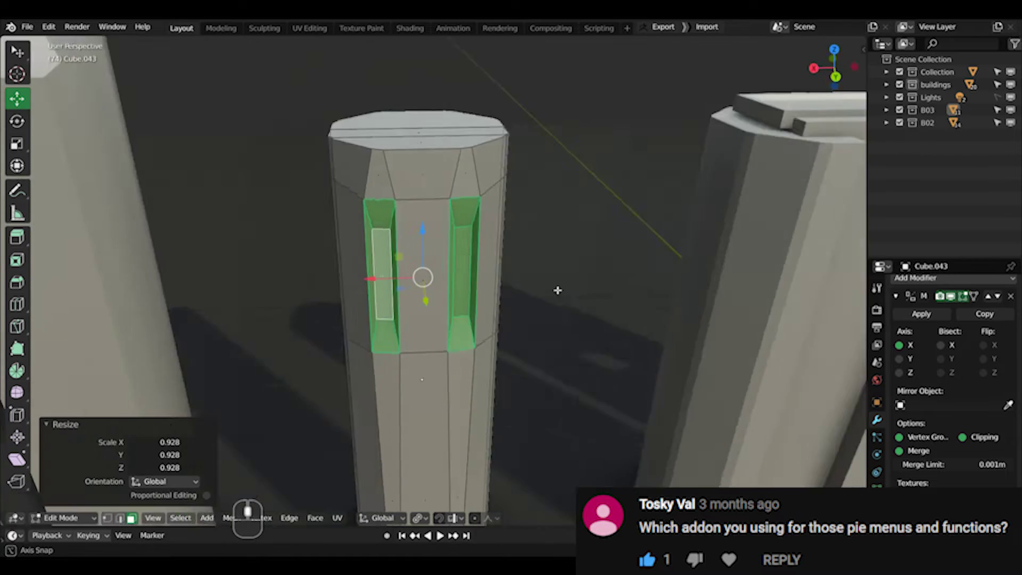
Knife a centre line across the octagonal tower's roof to its front edge.
{"action": "middle_click_drag", "start_coordinate": [415, 124], "coordinate": [429, 144]}
{"action": "key", "text": "a"}
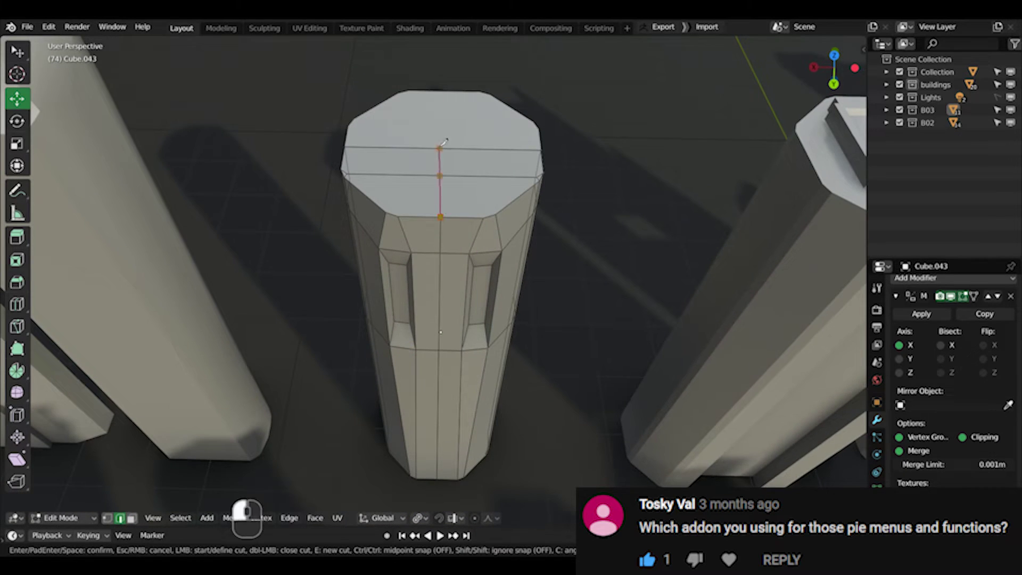
{"action": "left_click", "coordinate": [441, 219]}
Delete the tower half picked with Select Axis on the local positive axis, and enable the Mirror modifier's Y axis.
{"action": "key", "text": "ctrl+Tab"}
{"action": "left_click", "coordinate": [548, 254]}
{"action": "key", "text": "ctrl+Tab"}
{"action": "left_click", "coordinate": [840, 271]}
{"action": "middle_click_drag", "start_coordinate": [463, 290], "coordinate": [551, 254]}
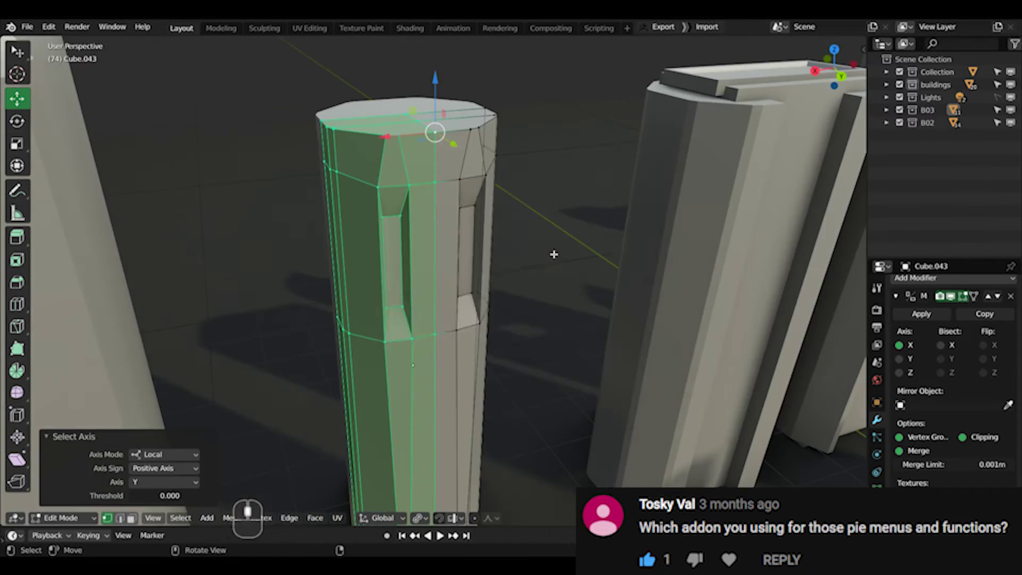
{"action": "key", "text": "x"}
{"action": "mouse_move", "coordinate": [479, 228]}
{"action": "middle_mouse_down", "text": "shift"}
{"action": "mouse_move", "coordinate": [436, 279]}
{"action": "mouse_move", "coordinate": [404, 270]}
{"action": "mouse_move", "coordinate": [413, 247]}
{"action": "mouse_move", "coordinate": [468, 234]}
{"action": "middle_mouse_up", "text": "shift"}
{"action": "key", "text": "q"}
{"action": "left_click", "coordinate": [901, 360]}
Scale the remaining recess on the octagonal tower by 0.764, try stretching it along Z, and undo the last change.
{"action": "key", "text": "3"}
{"action": "left_click", "coordinate": [474, 246]}
{"action": "scroll", "coordinate": [520, 253], "scroll_direction": "up", "scroll_amount": 3}
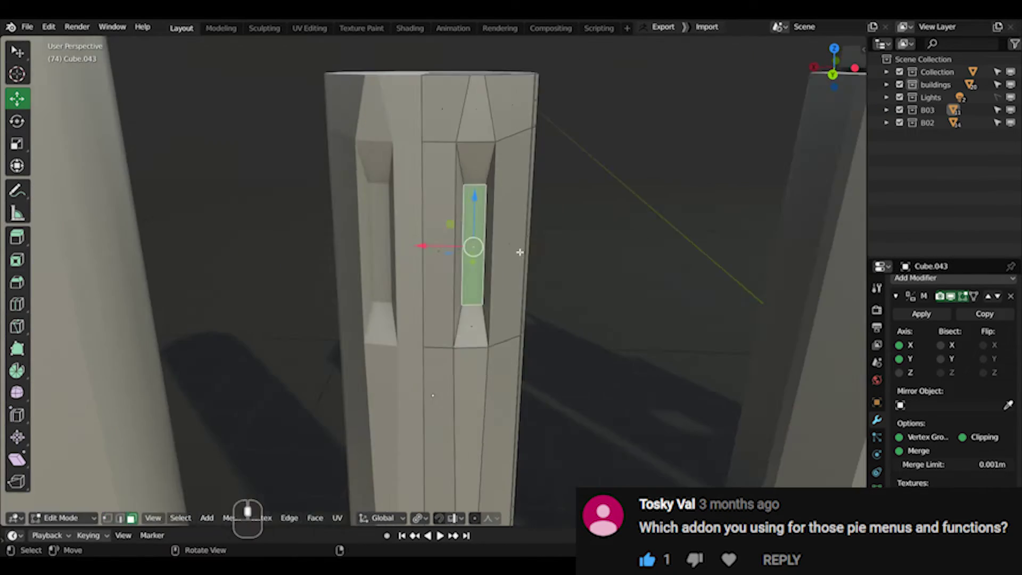
{"action": "middle_click_drag", "start_coordinate": [568, 239], "coordinate": [496, 272]}
{"action": "key", "text": "Tab"}
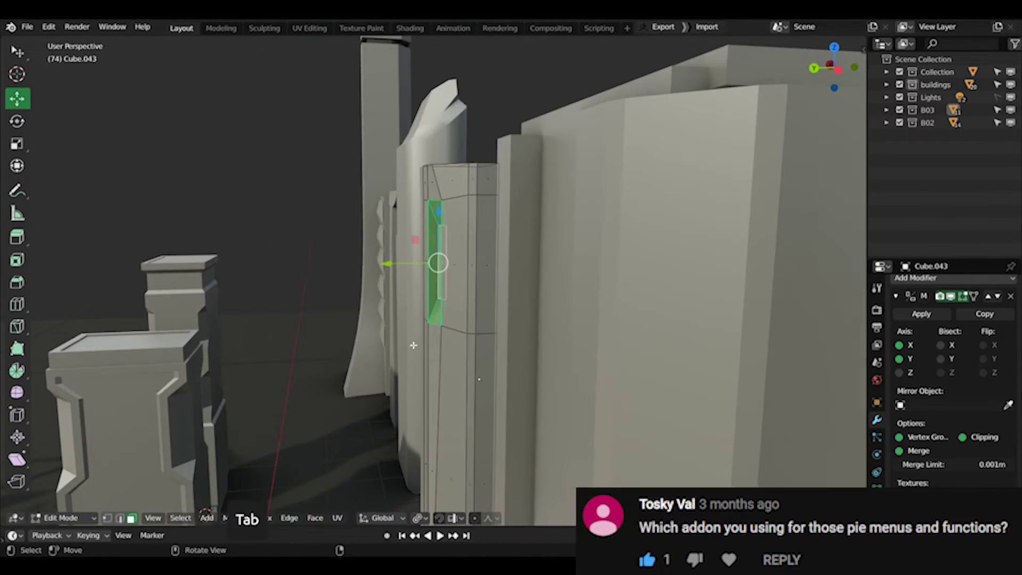
{"action": "middle_click_drag", "start_coordinate": [479, 266], "coordinate": [527, 257]}
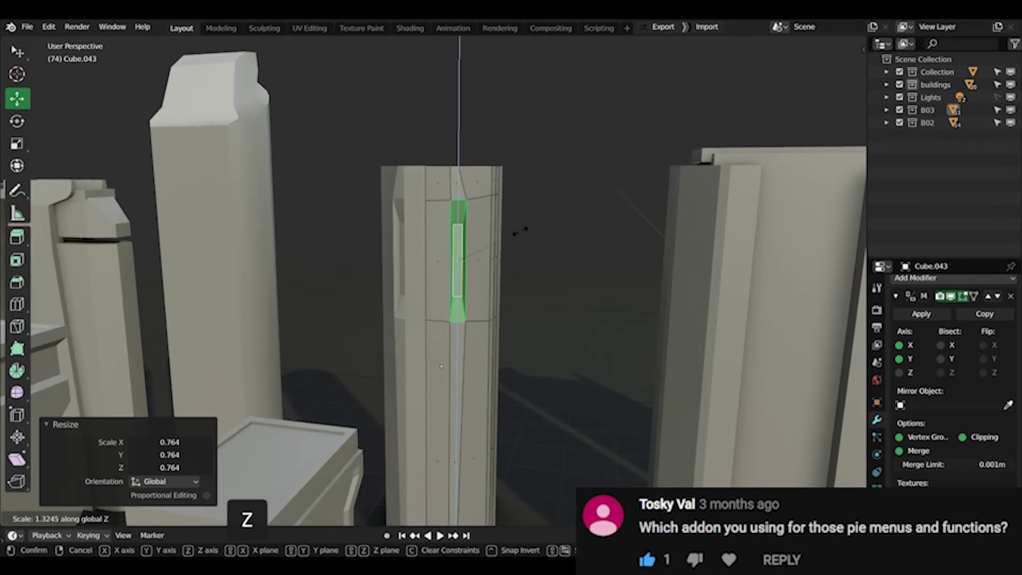
{"action": "key", "text": "ctrl+z"}
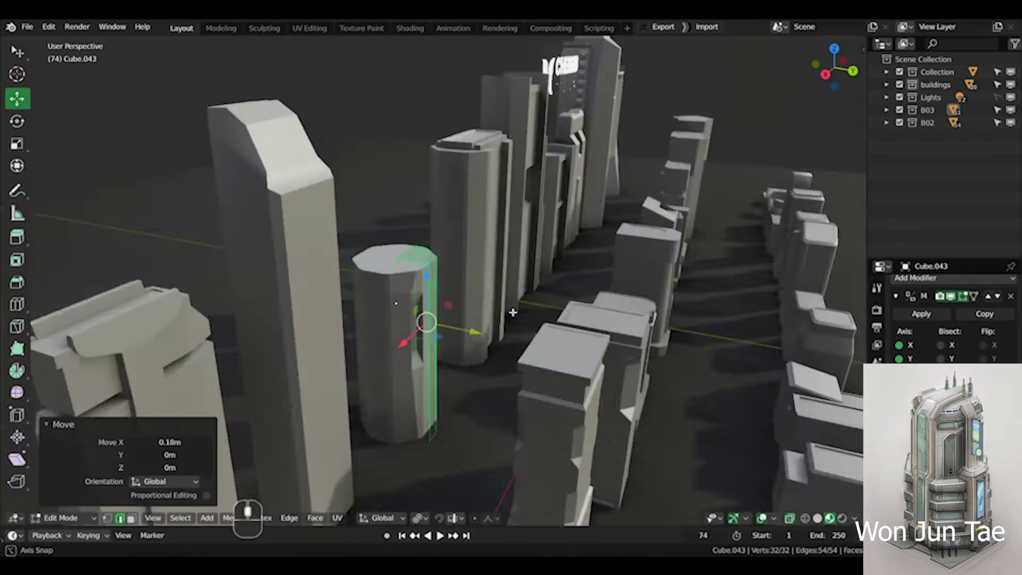
Try a narrower copy of the octagonal tower stacked on top, compare it with the skyline, and delete it.
{"action": "middle_click_drag", "start_coordinate": [422, 320], "coordinate": [421, 334]}
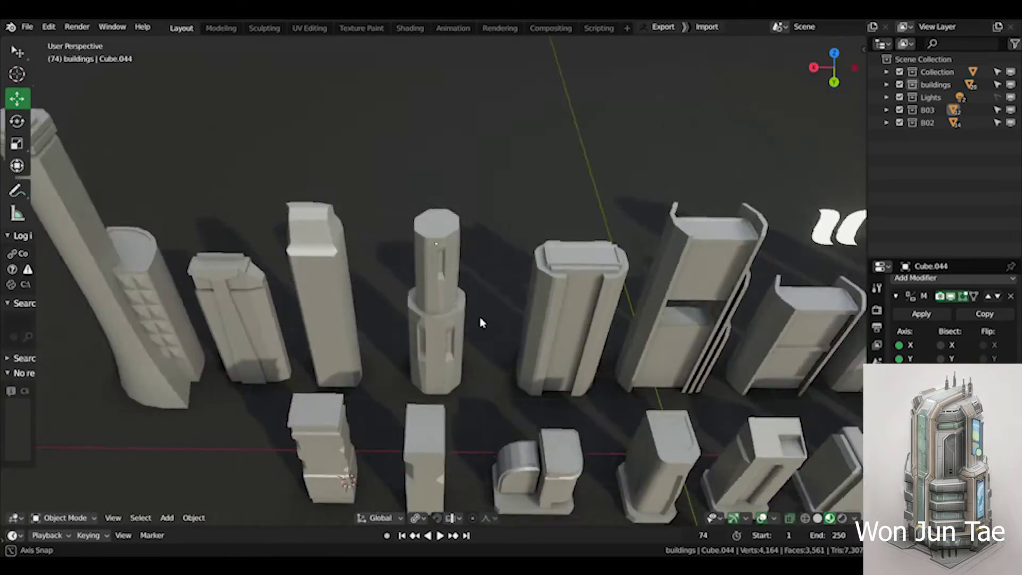
{"action": "middle_click_drag", "start_coordinate": [481, 322], "coordinate": [460, 258]}
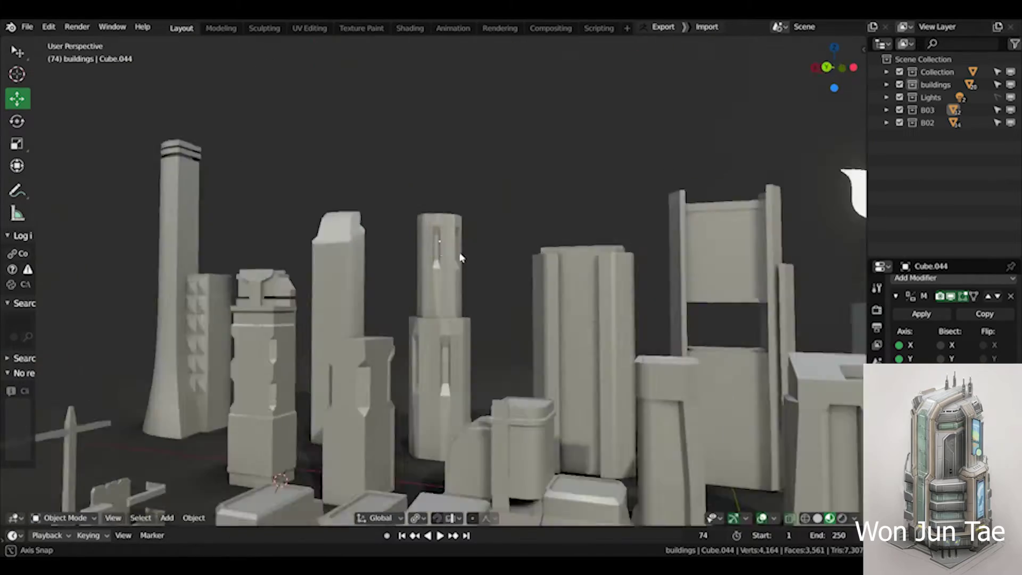
{"action": "middle_click_drag", "start_coordinate": [442, 343], "coordinate": [452, 379]}
{"action": "middle_click_drag", "start_coordinate": [427, 287], "coordinate": [468, 280]}
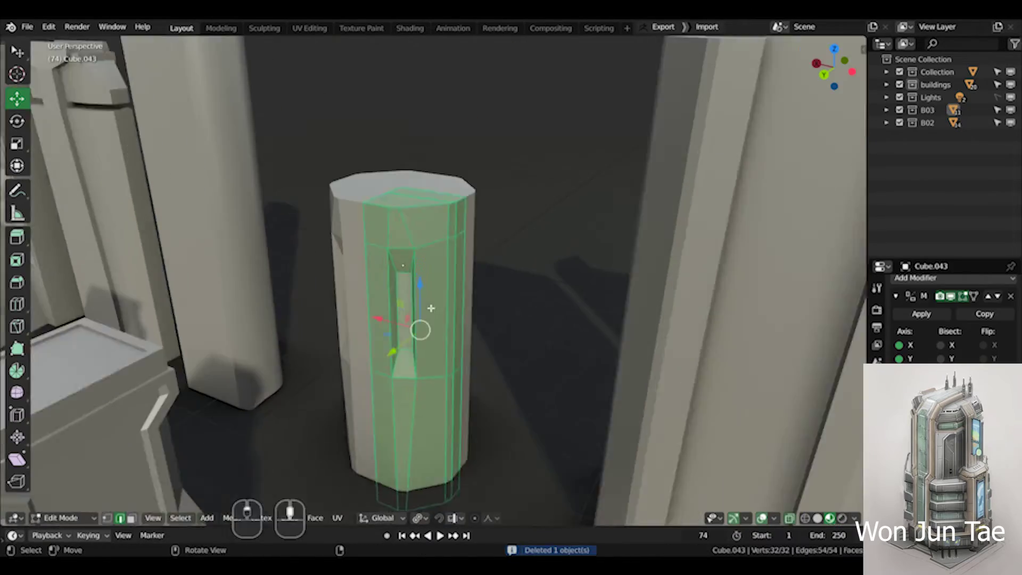
Scale the octagonal tower's recess faces to 0.889 and adjust their position along the X axis.
{"action": "middle_click_drag", "start_coordinate": [421, 331], "coordinate": [501, 292]}
{"action": "key", "text": "s"}
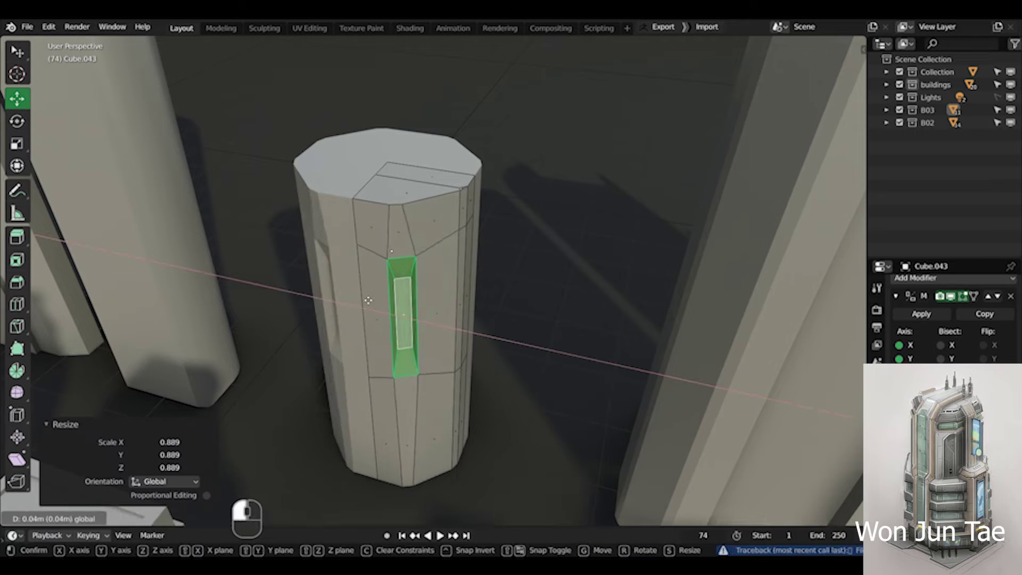
{"action": "key", "text": "z"}
{"action": "left_click", "coordinate": [367, 301]}
{"action": "middle_click_drag", "start_coordinate": [368, 300], "coordinate": [372, 373]}
{"action": "left_click_drag", "start_coordinate": [170, 467], "coordinate": [133, 468]}
{"action": "left_click", "coordinate": [453, 223]}
{"action": "mouse_move", "coordinate": [454, 223]}
{"action": "middle_mouse_down"}
{"action": "mouse_move", "coordinate": [567, 194]}
{"action": "mouse_move", "coordinate": [440, 237]}
{"action": "middle_mouse_up"}
{"action": "key", "text": "alt+a"}
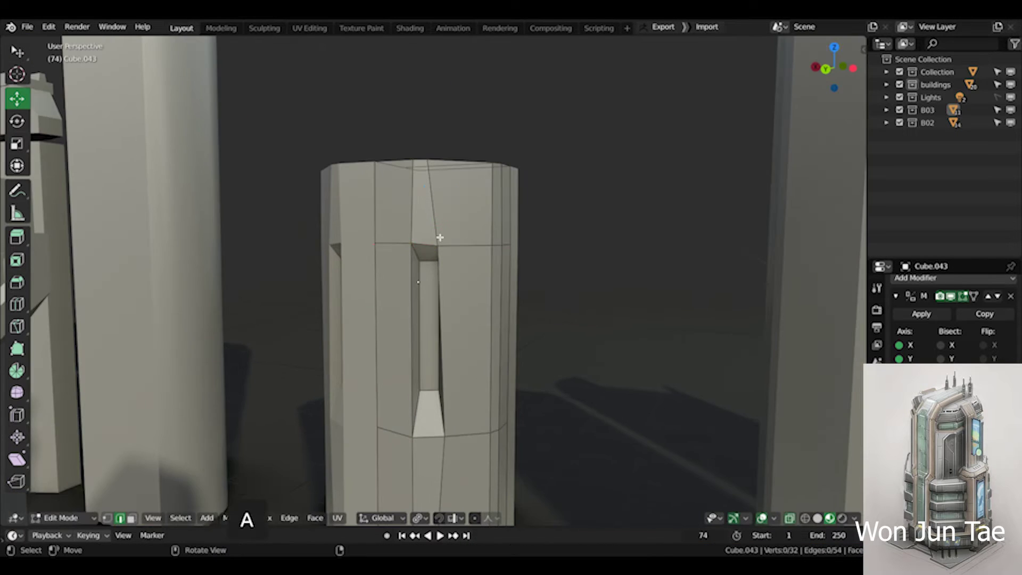
Level the edge loops above and below the tower's recess by scaling them along Z.
{"action": "key", "text": "s"}
{"action": "key", "text": "z"}
{"action": "middle_click_drag", "start_coordinate": [593, 160], "coordinate": [501, 407]}
{"action": "left_click", "coordinate": [501, 407]}
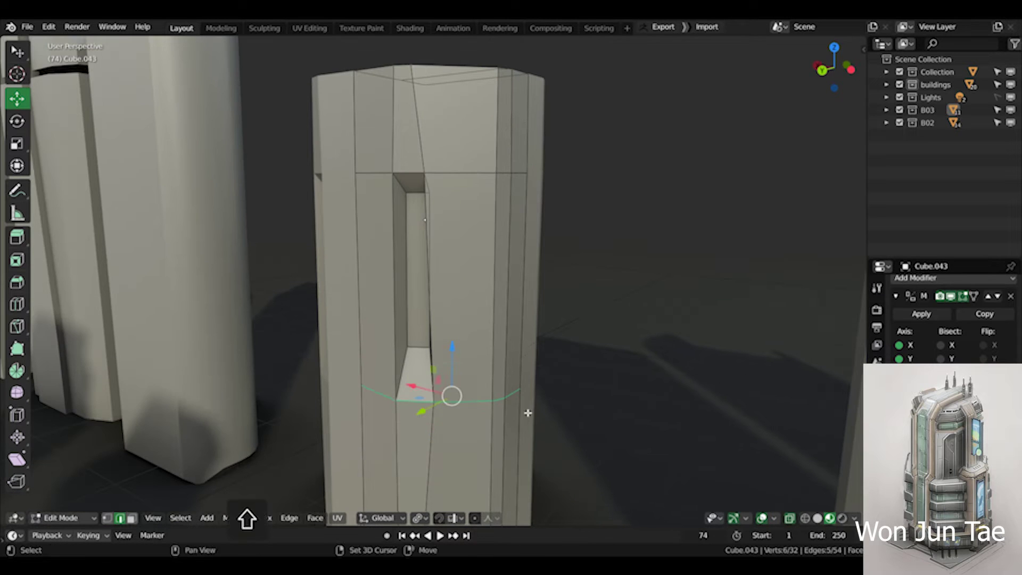
{"action": "left_click", "coordinate": [597, 307]}
{"action": "key", "text": "alt+a"}
{"action": "middle_click_drag", "start_coordinate": [597, 307], "coordinate": [448, 304]}
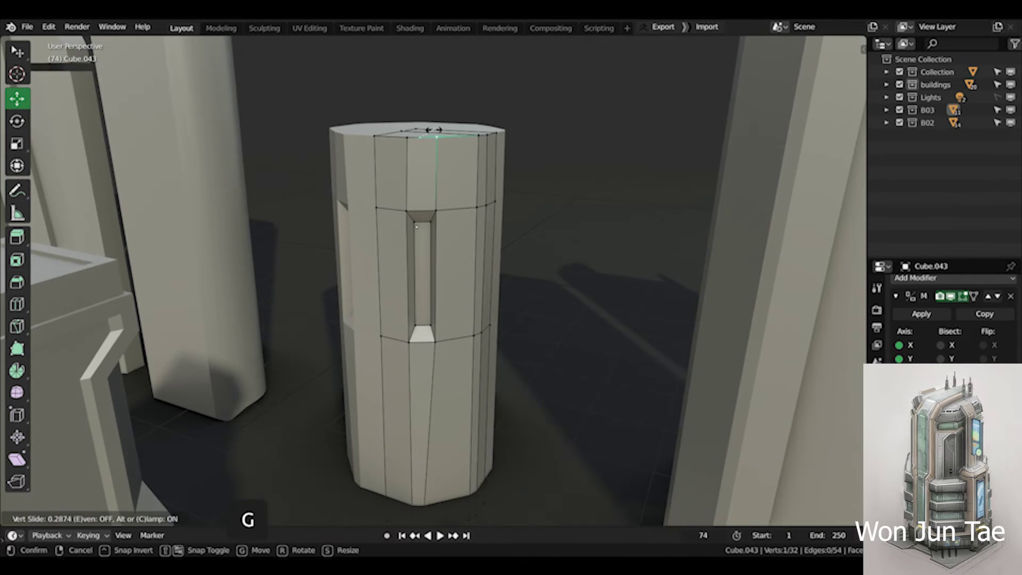
Slide the vertices at the tower's roof edge and base so the edges running through the recess become vertical.
{"action": "left_click", "coordinate": [434, 129]}
{"action": "left_click", "coordinate": [412, 444]}
{"action": "key", "text": "g"}
{"action": "middle_click_drag", "start_coordinate": [434, 130], "coordinate": [532, 242]}
{"action": "left_click", "coordinate": [433, 432]}
{"action": "key", "text": "Tab"}
{"action": "key", "text": "Tab"}
Select the bottom face of the recess and lower it so the recess reaches close to the tower's base.
{"action": "scroll", "coordinate": [427, 268], "scroll_direction": "up", "scroll_amount": 5}
{"action": "key", "text": "a"}
{"action": "scroll", "coordinate": [532, 242], "scroll_direction": "up", "scroll_amount": 5}
{"action": "key", "text": "ctrl+Tab"}
{"action": "left_click", "coordinate": [411, 310]}
{"action": "middle_click_drag", "start_coordinate": [411, 311], "coordinate": [453, 320]}
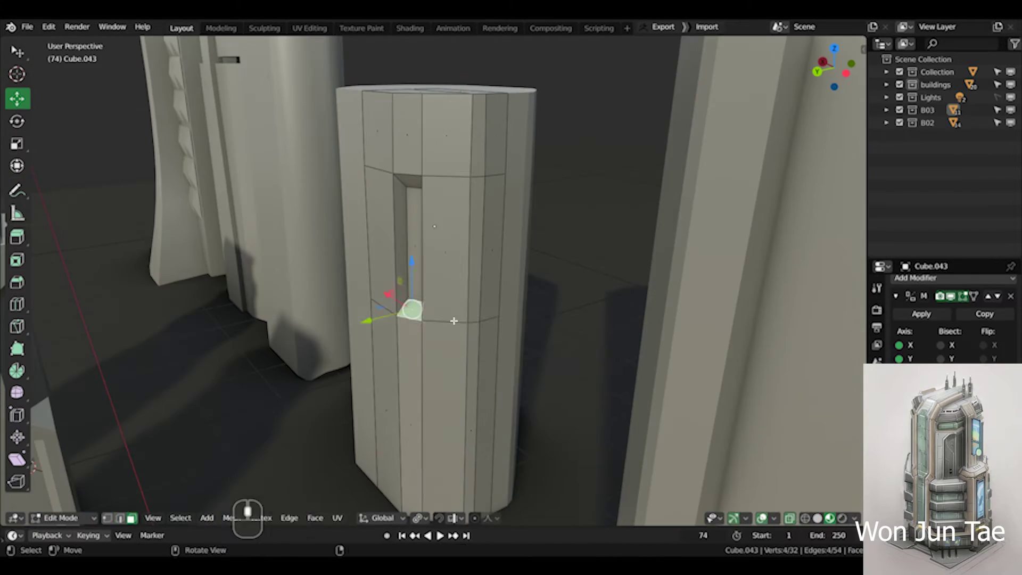
{"action": "middle_click_drag", "start_coordinate": [398, 298], "coordinate": [426, 266]}
{"action": "scroll", "coordinate": [405, 298], "scroll_direction": "down", "scroll_amount": 5}
Rotate the octagonal tower 90° around the global Z axis.
{"action": "key", "text": "Tab"}
{"action": "scroll", "coordinate": [406, 298], "scroll_direction": "up", "scroll_amount": 3}
{"action": "type", "text": "rz90"}
{"action": "key", "text": "Return"}
{"action": "scroll", "coordinate": [426, 266], "scroll_direction": "down", "scroll_amount": 3}
{"action": "scroll", "coordinate": [456, 249], "scroll_direction": "up", "scroll_amount": 3}
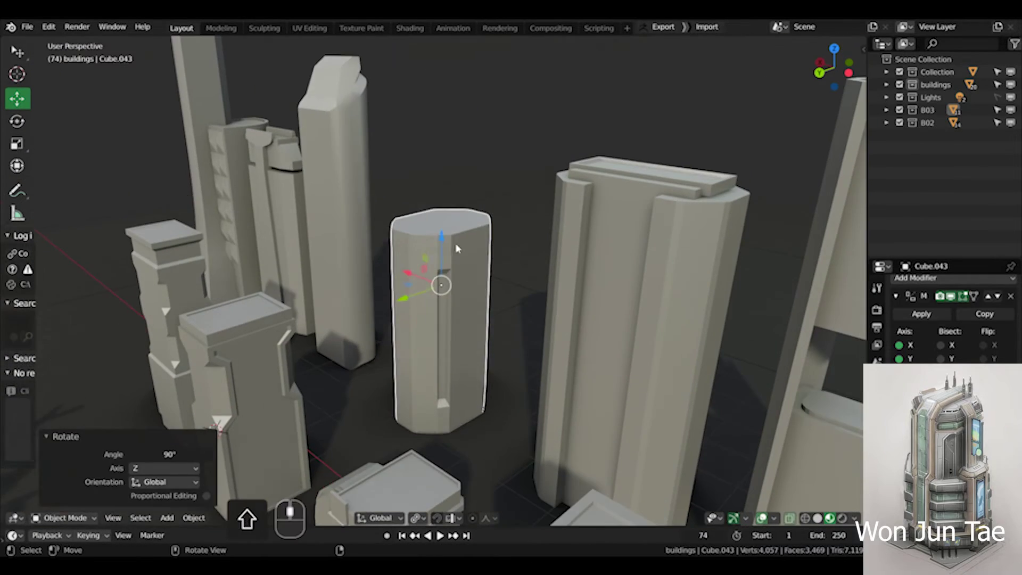
{"action": "scroll", "coordinate": [461, 249], "scroll_direction": "down", "scroll_amount": 3}
{"action": "scroll", "coordinate": [460, 249], "scroll_direction": "up", "scroll_amount": 3}
Scale the tower's whole mesh to 0.75 along Z and lower it about 0.46 m.
{"action": "key", "text": "Tab"}
{"action": "key", "text": "s"}
{"action": "key", "text": "z"}
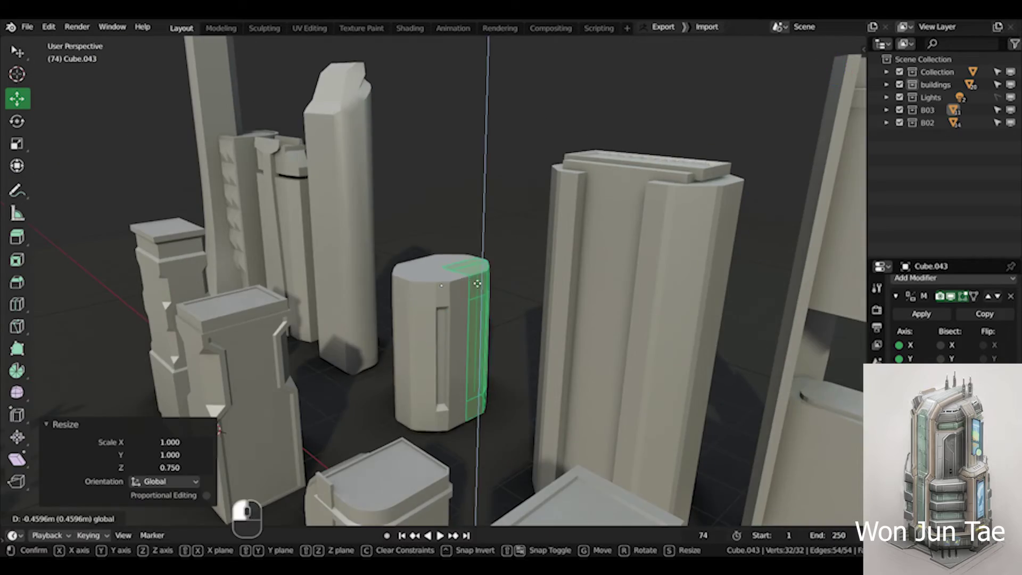
{"action": "left_click", "coordinate": [477, 284]}
{"action": "key", "text": "Tab"}
Try placing a duplicate of the tower beside the original along the X axis.
{"action": "scroll", "coordinate": [477, 284], "scroll_direction": "down", "scroll_amount": 4}
{"action": "middle_click_drag", "start_coordinate": [477, 284], "coordinate": [428, 318]}
{"action": "scroll", "coordinate": [428, 318], "scroll_direction": "up", "scroll_amount": 4}
{"action": "scroll", "coordinate": [428, 260], "scroll_direction": "up", "scroll_amount": 5}
{"action": "middle_click_drag", "start_coordinate": [455, 278], "coordinate": [351, 283]}
{"action": "key", "text": "g"}
{"action": "key", "text": "x"}
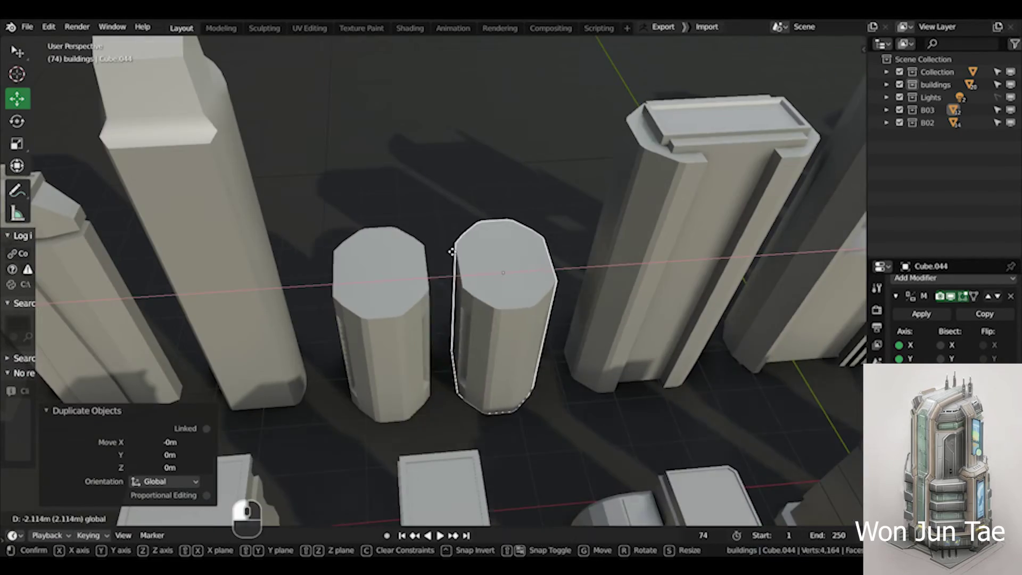
{"action": "left_click", "coordinate": [451, 251]}
Try stacking another tower copy on top of the pair, positioned along X to sit centrally above both.
{"action": "scroll", "coordinate": [451, 251], "scroll_direction": "down", "scroll_amount": 5}
{"action": "scroll", "coordinate": [646, 235], "scroll_direction": "up", "scroll_amount": 5}
{"action": "middle_click_drag", "start_coordinate": [646, 234], "coordinate": [551, 313]}
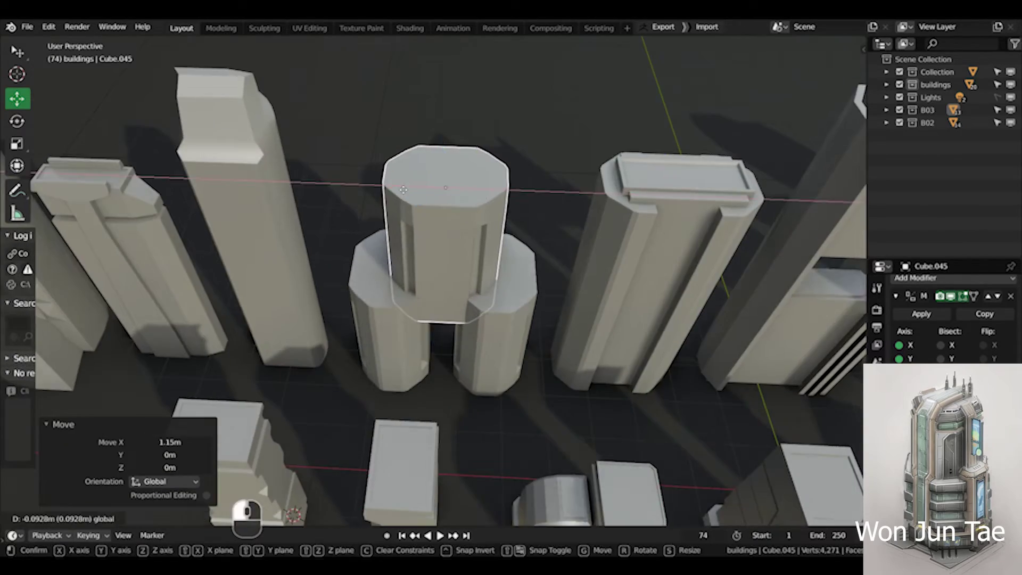
{"action": "left_click", "coordinate": [403, 189]}
{"action": "middle_click_drag", "start_coordinate": [403, 190], "coordinate": [475, 164]}
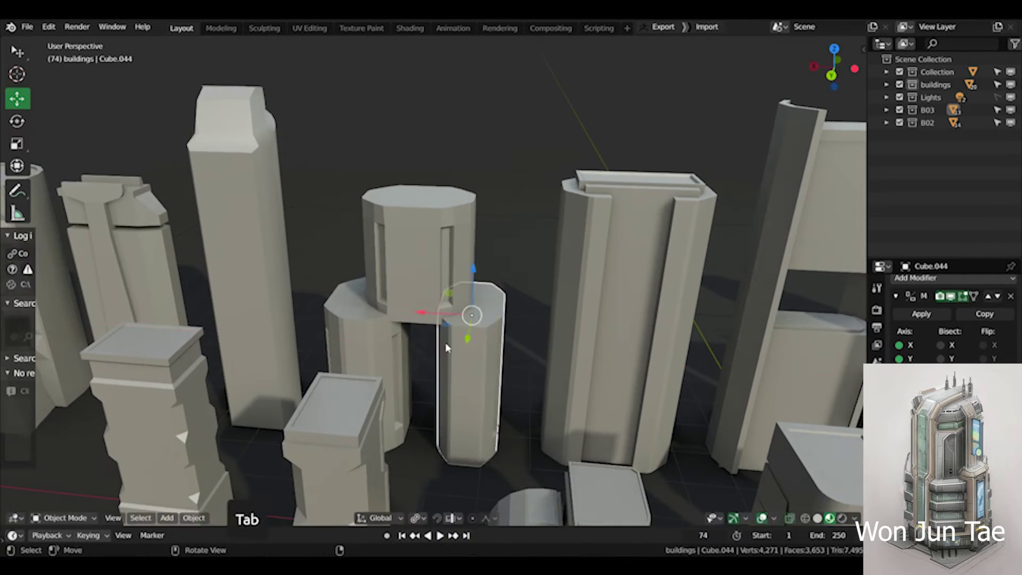
{"action": "key", "text": "a"}
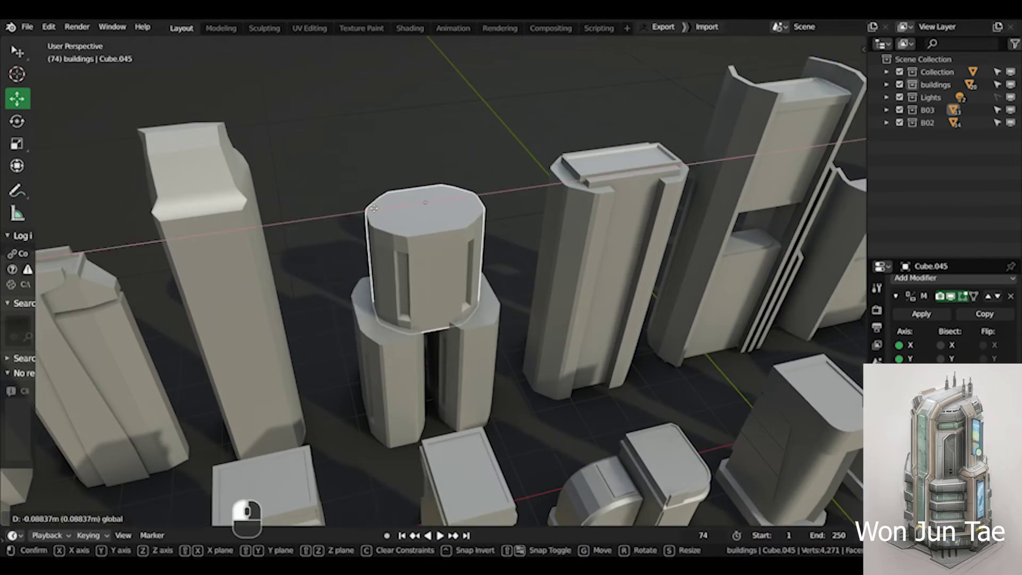
{"action": "left_click", "coordinate": [374, 208]}
{"action": "middle_click_drag", "start_coordinate": [374, 208], "coordinate": [419, 332]}
{"action": "scroll", "coordinate": [435, 254], "scroll_direction": "up", "scroll_amount": 4}
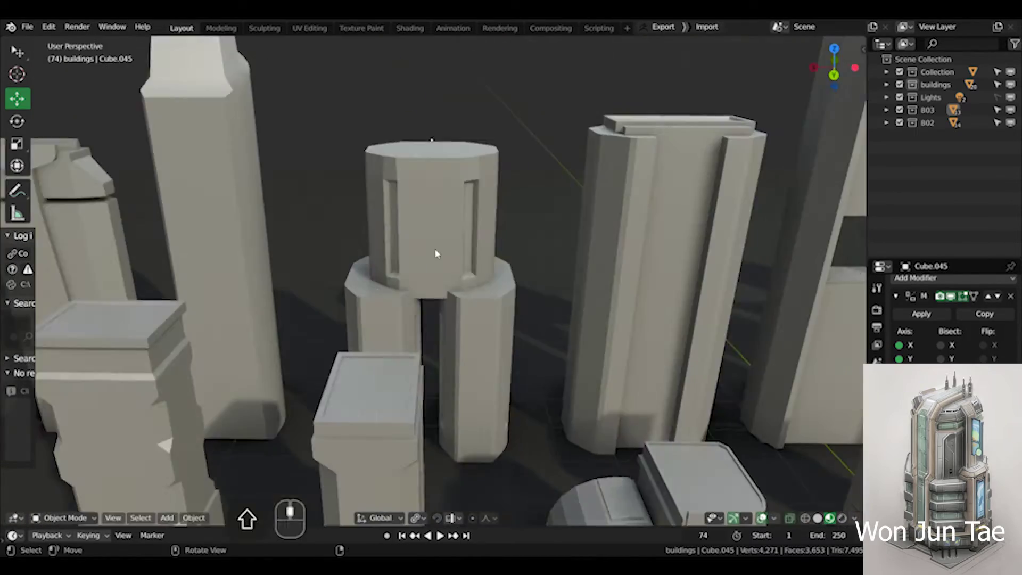
Try shortening the stacked top copy by scaling its mesh to about 0.68 along Z.
{"action": "left_click", "coordinate": [376, 148]}
{"action": "key", "text": "a"}
{"action": "middle_click_drag", "start_coordinate": [376, 148], "coordinate": [422, 217]}
{"action": "key", "text": "Tab"}
{"action": "key", "text": "s"}
{"action": "key", "text": "z"}
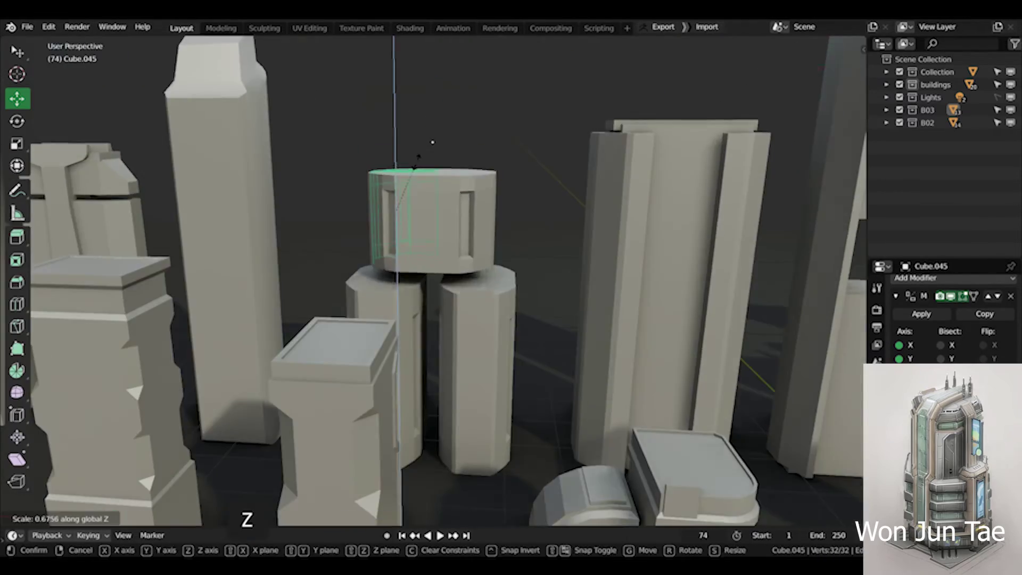
{"action": "key", "text": "Tab"}
Delete the stacked top copy and the neighbouring tower copy.
{"action": "middle_click_drag", "start_coordinate": [415, 162], "coordinate": [481, 326]}
{"action": "key", "text": "Delete"}
{"action": "left_click", "coordinate": [480, 326]}
{"action": "key", "text": "Delete"}
Select the roof faces of the remaining octagonal tower and raise them along Z to make it taller.
{"action": "left_click", "coordinate": [383, 320]}
{"action": "middle_click_drag", "start_coordinate": [383, 319], "coordinate": [440, 251]}
{"action": "key", "text": "Tab"}
{"action": "key", "text": "ctrl+Tab"}
{"action": "left_click", "coordinate": [538, 354], "text": "ctrl"}
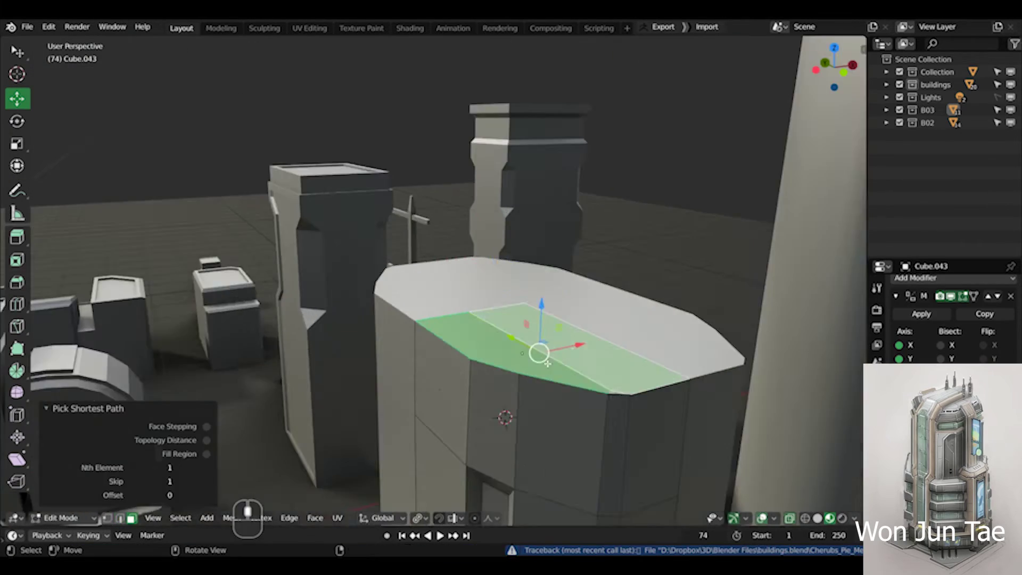
{"action": "left_click_drag", "start_coordinate": [473, 207], "coordinate": [473, 103]}
{"action": "left_click", "coordinate": [474, 103]}
{"action": "key", "text": "Tab"}
{"action": "scroll", "coordinate": [440, 252], "scroll_direction": "down", "scroll_amount": 5}
{"action": "scroll", "coordinate": [441, 252], "scroll_direction": "up", "scroll_amount": 5}
{"action": "middle_click_drag", "start_coordinate": [441, 253], "coordinate": [523, 284]}
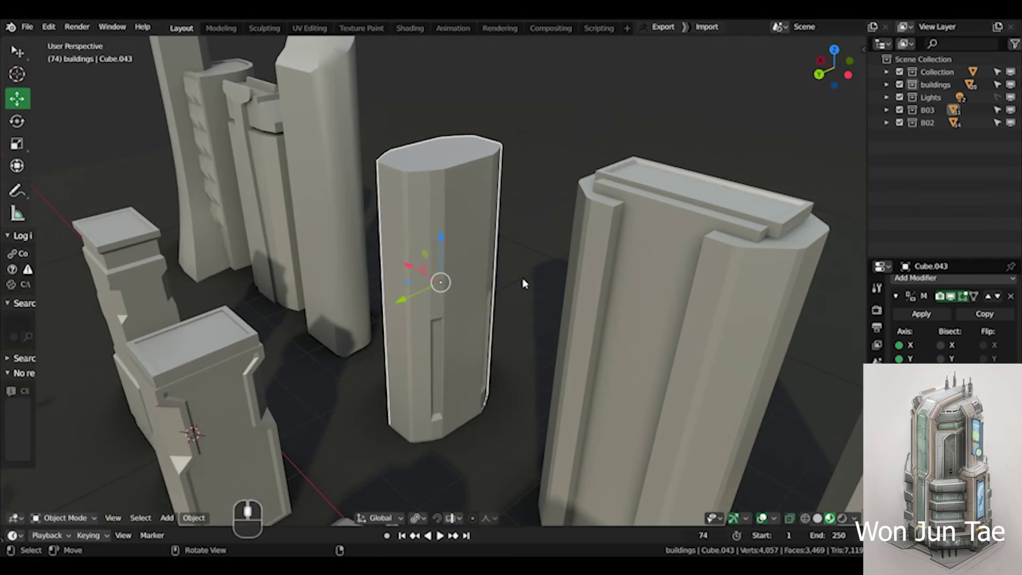
Duplicate the tower in place with the copy turned crosswise around Z.
{"action": "key", "text": "Return"}
{"action": "middle_click_drag", "start_coordinate": [512, 228], "coordinate": [529, 285]}
{"action": "scroll", "coordinate": [528, 301], "scroll_direction": "down", "scroll_amount": 6}
{"action": "scroll", "coordinate": [529, 301], "scroll_direction": "up", "scroll_amount": 6}
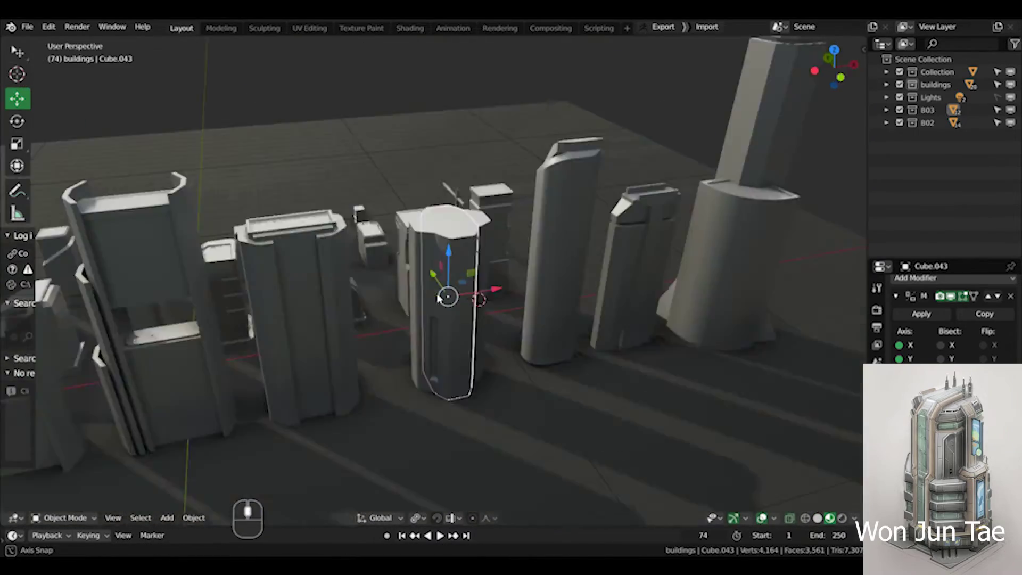
Extrude the roof faces of one of the two crossing towers and raise the new top section 0.87 m along Z.
{"action": "key", "text": "Tab"}
{"action": "middle_click_drag", "start_coordinate": [447, 292], "coordinate": [456, 302]}
{"action": "left_click", "coordinate": [454, 223]}
{"action": "middle_click_drag", "start_coordinate": [453, 223], "coordinate": [452, 213]}
{"action": "middle_click_drag", "start_coordinate": [451, 213], "coordinate": [458, 255], "text": "shift"}
{"action": "key", "text": "Tab"}
{"action": "scroll", "coordinate": [469, 271], "scroll_direction": "up", "scroll_amount": 4}
{"action": "key", "text": "k"}
{"action": "key", "text": "e"}
{"action": "left_click", "coordinate": [473, 213]}
{"action": "scroll", "coordinate": [473, 213], "scroll_direction": "down", "scroll_amount": 6}
{"action": "key", "text": "g"}
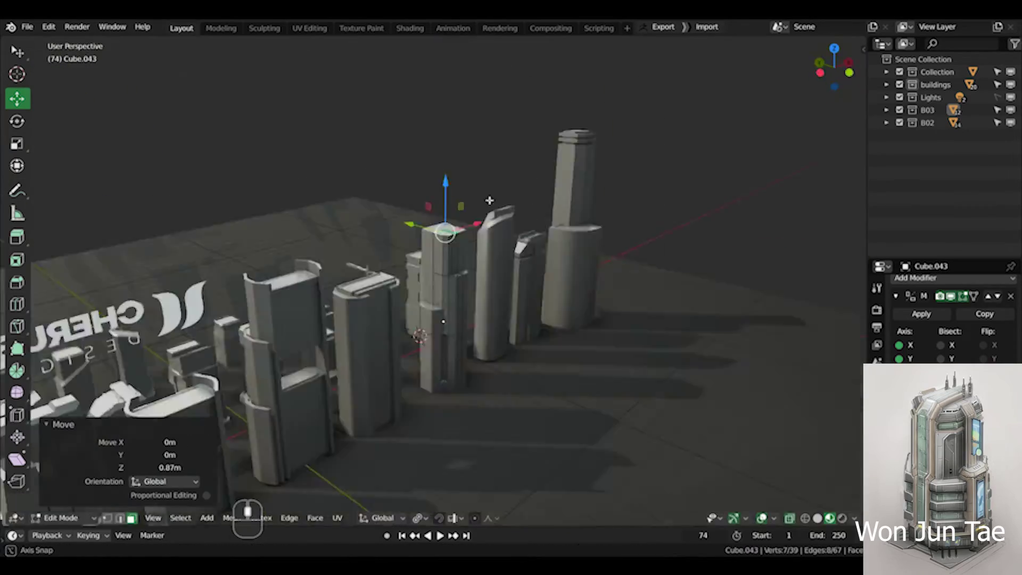
{"action": "key", "text": "Tab"}
Delete the central roof face of the lower crossing tower, where the taller tower covers it.
{"action": "left_click", "coordinate": [433, 287]}
{"action": "scroll", "coordinate": [433, 288], "scroll_direction": "up", "scroll_amount": 6}
{"action": "middle_click_drag", "start_coordinate": [461, 319], "coordinate": [458, 276]}
{"action": "scroll", "coordinate": [524, 278], "scroll_direction": "up", "scroll_amount": 5}
{"action": "key", "text": "Tab"}
{"action": "left_click", "coordinate": [462, 247], "text": "ctrl"}
{"action": "key", "text": "x"}
{"action": "key", "text": "Escape"}
{"action": "scroll", "coordinate": [455, 298], "scroll_direction": "up", "scroll_amount": 4}
{"action": "key", "text": "k"}
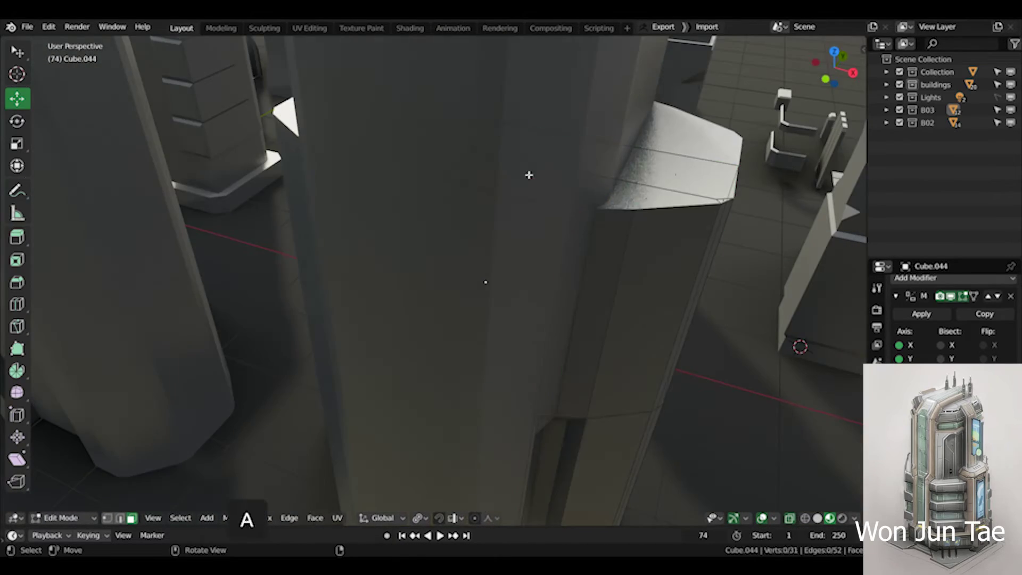
{"action": "scroll", "coordinate": [592, 214], "scroll_direction": "down", "scroll_amount": 6}
{"action": "middle_click_drag", "start_coordinate": [556, 297], "coordinate": [422, 320]}
{"action": "key", "text": "Tab"}
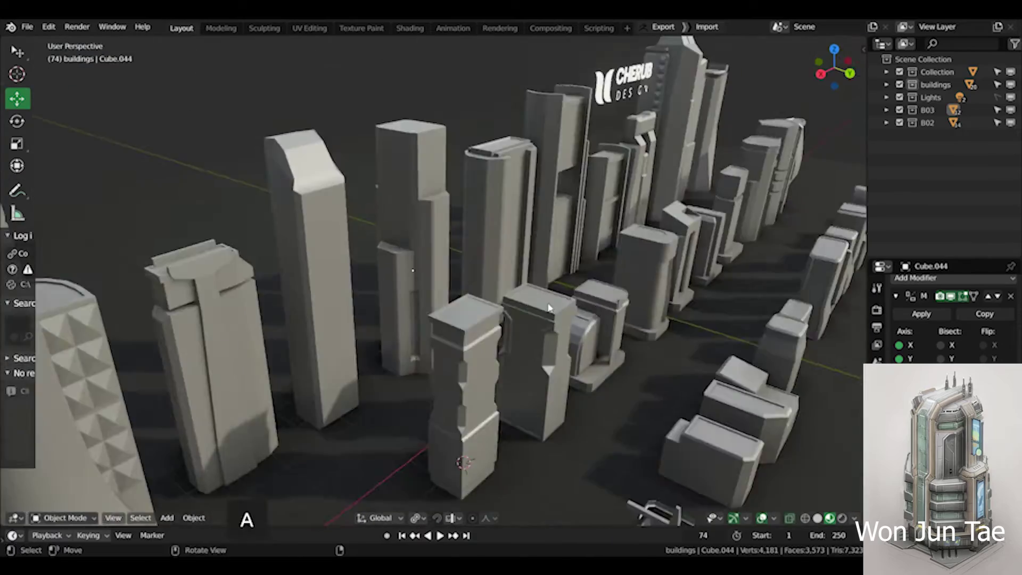
Apply the taller tower's Mirror modifier and give its roof a recessed rim with a raised rectangular block.
{"action": "scroll", "coordinate": [431, 364], "scroll_direction": "up", "scroll_amount": 5}
{"action": "scroll", "coordinate": [431, 364], "scroll_direction": "down", "scroll_amount": 5}
{"action": "middle_click_drag", "start_coordinate": [431, 364], "coordinate": [585, 308]}
{"action": "left_click", "coordinate": [439, 298]}
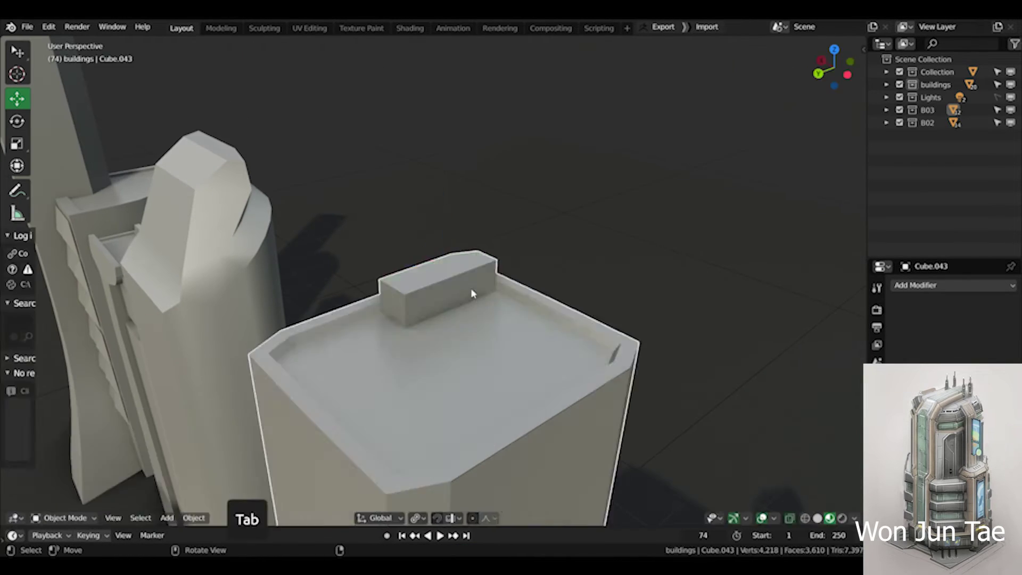
{"action": "scroll", "coordinate": [471, 294], "scroll_direction": "down", "scroll_amount": 10}
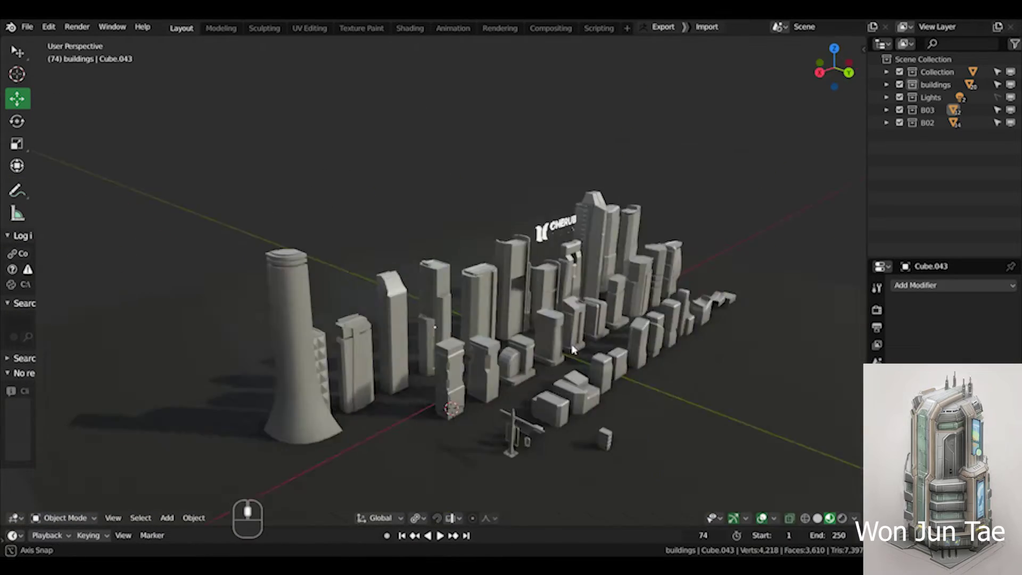
Bevel the vertical corner edges of the tower's upper section by 0.165 m with one segment.
{"action": "scroll", "coordinate": [398, 325], "scroll_direction": "up", "scroll_amount": 8}
{"action": "left_click", "coordinate": [462, 353]}
{"action": "key", "text": "Tab"}
{"action": "left_click", "coordinate": [462, 353]}
{"action": "middle_click_drag", "start_coordinate": [462, 353], "coordinate": [460, 359]}
{"action": "left_click", "coordinate": [532, 304], "text": "shift"}
{"action": "middle_click_drag", "start_coordinate": [532, 303], "coordinate": [561, 291]}
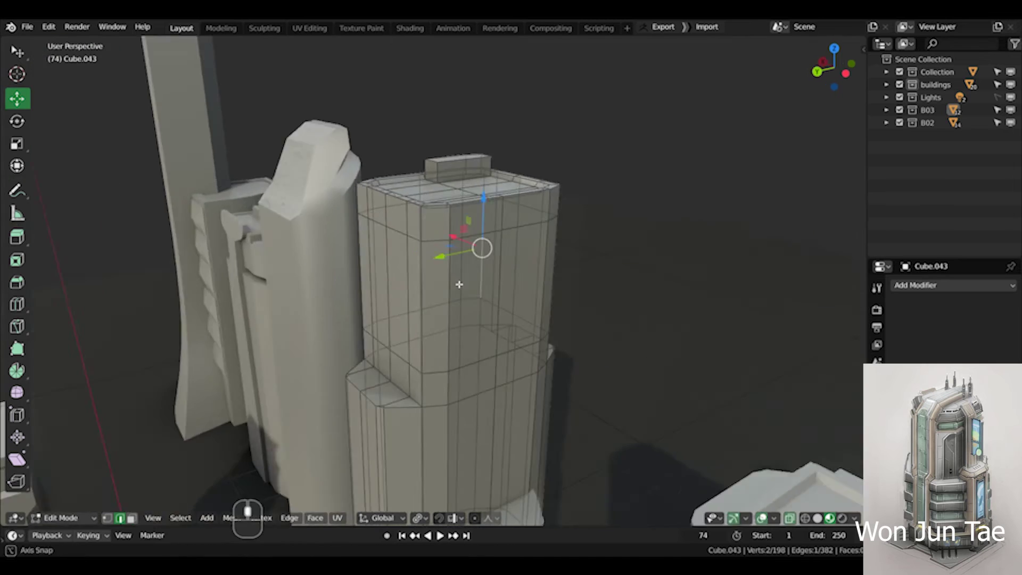
{"action": "middle_click_drag", "start_coordinate": [458, 285], "coordinate": [465, 306]}
{"action": "left_click", "coordinate": [501, 234], "text": "shift"}
{"action": "key", "text": "ctrl+b"}
{"action": "left_click", "coordinate": [650, 291]}
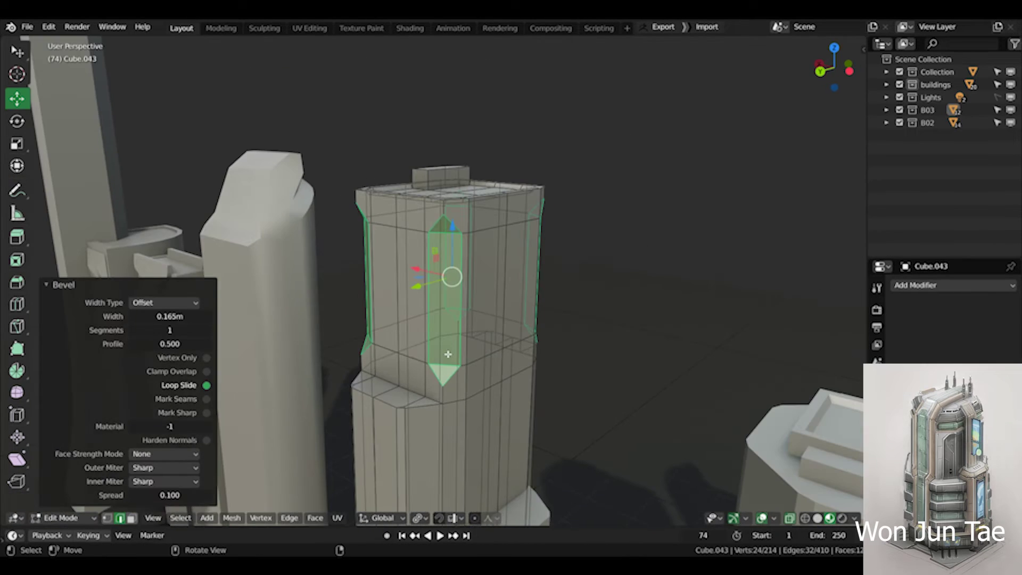
{"action": "middle_click_drag", "start_coordinate": [448, 369], "coordinate": [610, 359]}
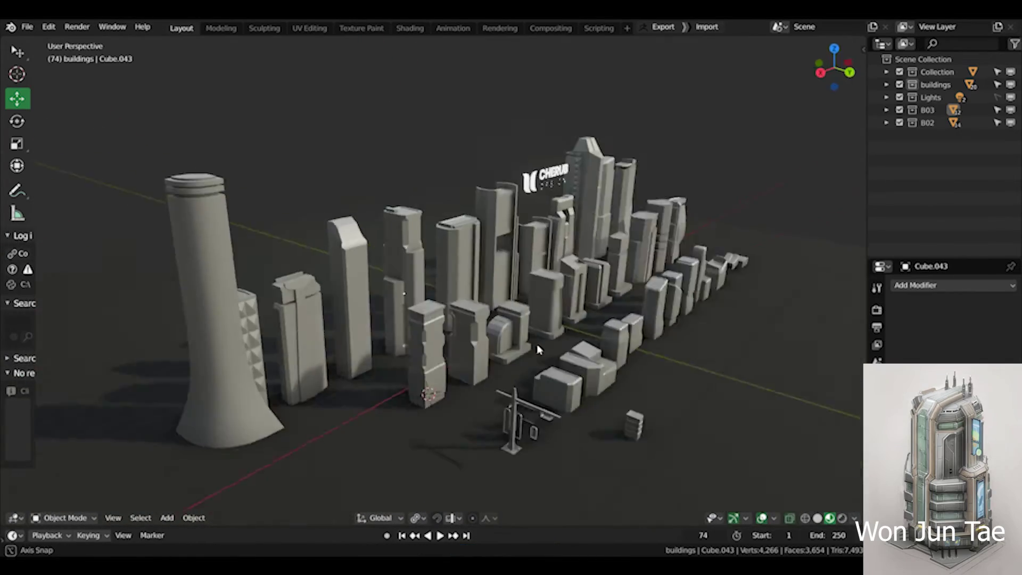
Try joining the lower crossing piece with the taller tower into one mesh.
{"action": "key", "text": "KP_Decimal"}
{"action": "key", "text": "Tab"}
{"action": "key", "text": "alt+h"}
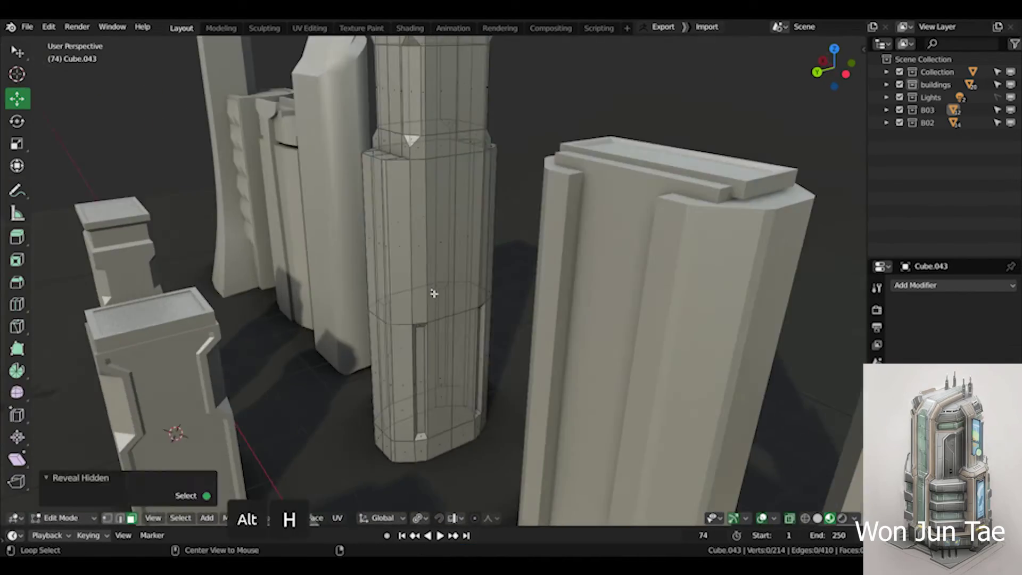
{"action": "key", "text": "Tab"}
{"action": "key", "text": "alt+h"}
{"action": "middle_click_drag", "start_coordinate": [434, 294], "coordinate": [453, 290]}
{"action": "left_click", "coordinate": [453, 249]}
{"action": "key", "text": "a"}
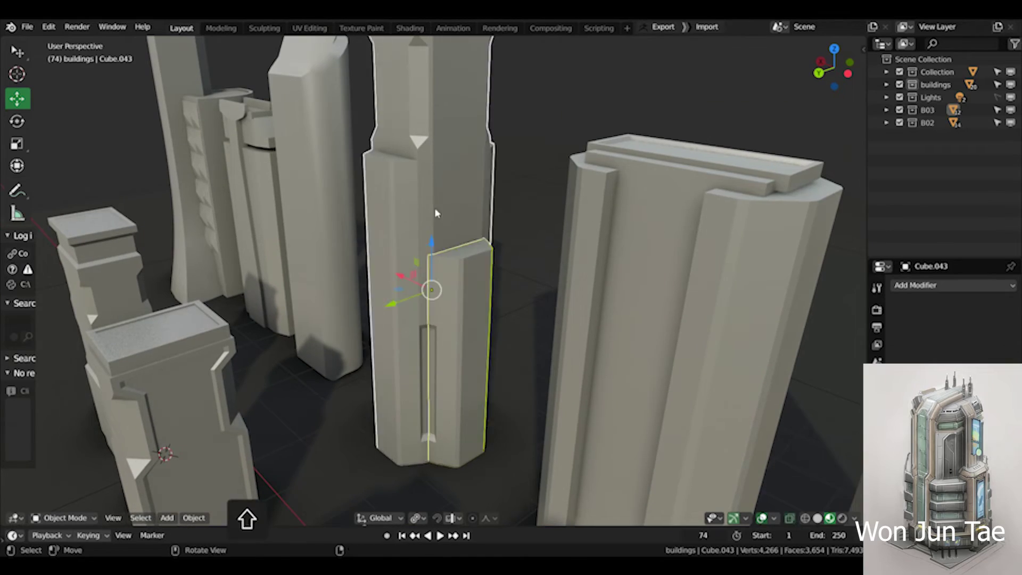
{"action": "key", "text": "Tab"}
{"action": "key", "text": "ctrl+Tab"}
Try isolating the tower's walls by selecting the linked crossing piece and hiding it in the joined mesh.
{"action": "middle_click_drag", "start_coordinate": [435, 212], "coordinate": [541, 376]}
{"action": "left_click", "coordinate": [438, 175]}
{"action": "left_click", "coordinate": [440, 325]}
{"action": "scroll", "coordinate": [399, 339], "scroll_direction": "down", "scroll_amount": 3}
{"action": "key", "text": "l"}
{"action": "key", "text": "ctrl+Tab"}
Try deleting the tower's lower wall faces where the crossing piece passes through on both sides.
{"action": "left_click", "coordinate": [464, 345]}
{"action": "middle_click_drag", "start_coordinate": [464, 346], "coordinate": [510, 363]}
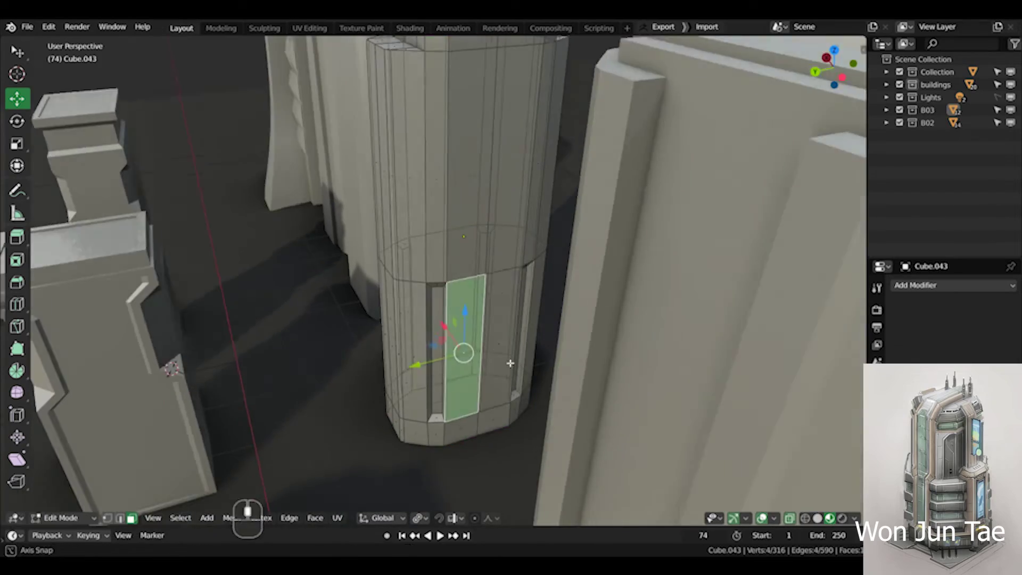
{"action": "left_click", "coordinate": [503, 359], "text": "shift"}
{"action": "middle_click_drag", "start_coordinate": [495, 415], "coordinate": [456, 351]}
{"action": "key", "text": "x"}
{"action": "left_click", "coordinate": [391, 298]}
{"action": "left_click", "coordinate": [399, 376], "text": "shift"}
{"action": "key", "text": "x"}
{"action": "middle_click_drag", "start_coordinate": [426, 386], "coordinate": [473, 210]}
Cut an edge loop around the tower level with the crossing piece's roof and delete the front wall faces below it.
{"action": "key", "text": "alt+h"}
{"action": "scroll", "coordinate": [452, 272], "scroll_direction": "up", "scroll_amount": 3}
{"action": "key", "text": "alt+a"}
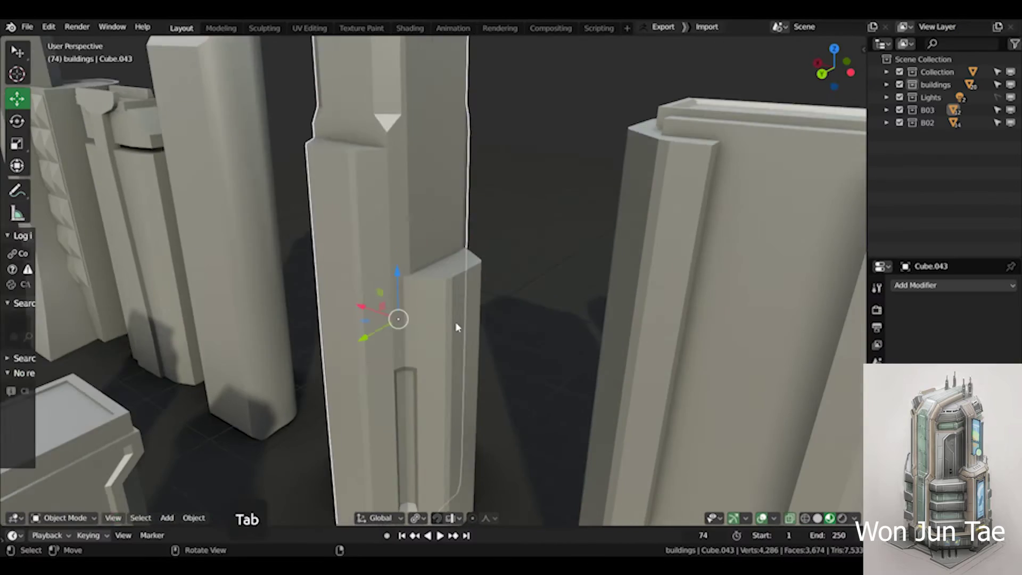
{"action": "key", "text": "Tab"}
{"action": "middle_click_drag", "start_coordinate": [456, 327], "coordinate": [425, 307]}
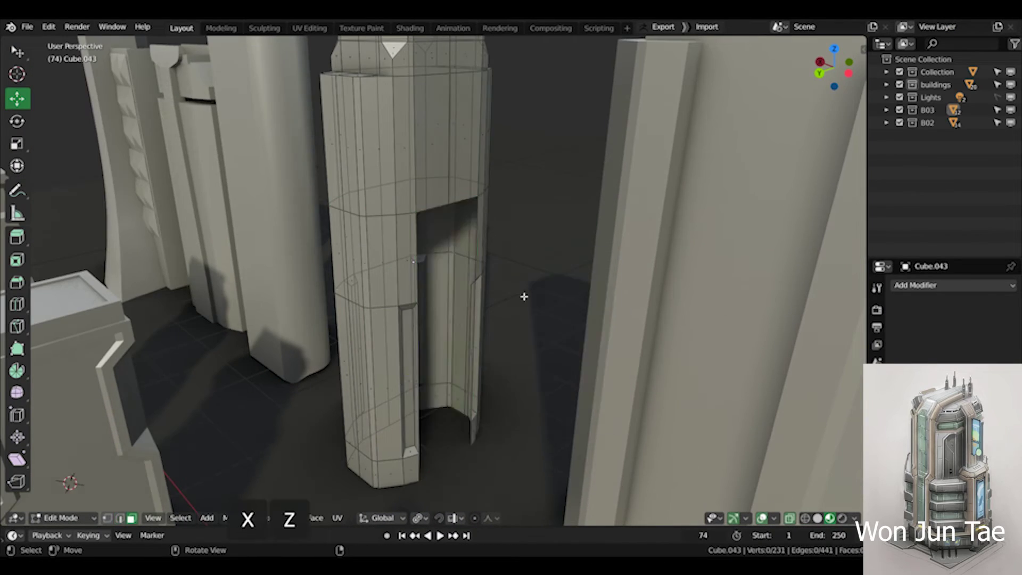
Delete the tower's remaining lower wall faces behind the crossing piece, check the base and save the file.
{"action": "middle_click_drag", "start_coordinate": [524, 297], "coordinate": [663, 296]}
{"action": "left_click", "coordinate": [437, 272]}
{"action": "left_click", "coordinate": [396, 266], "text": "ctrl"}
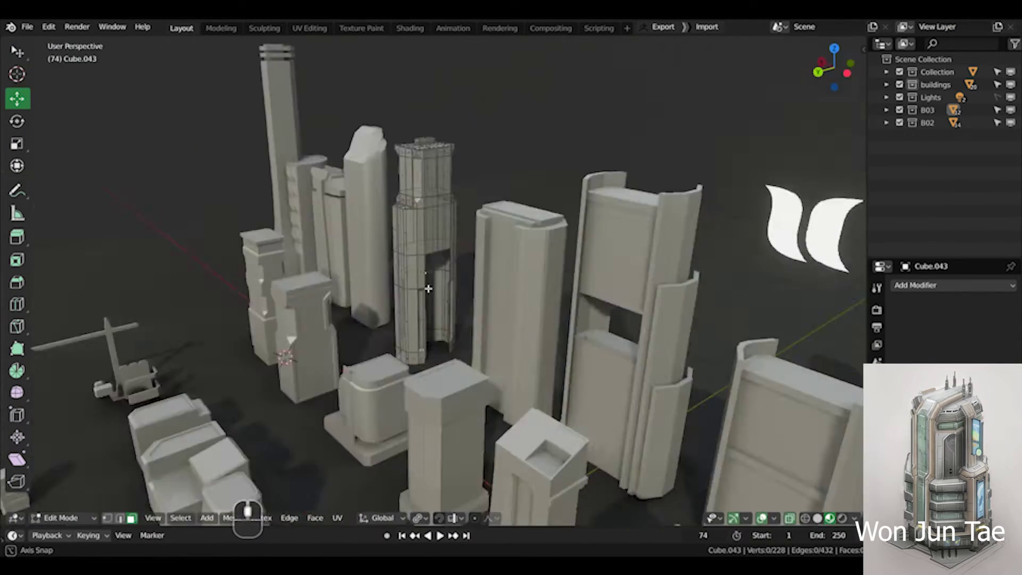
{"action": "key", "text": "Tab"}
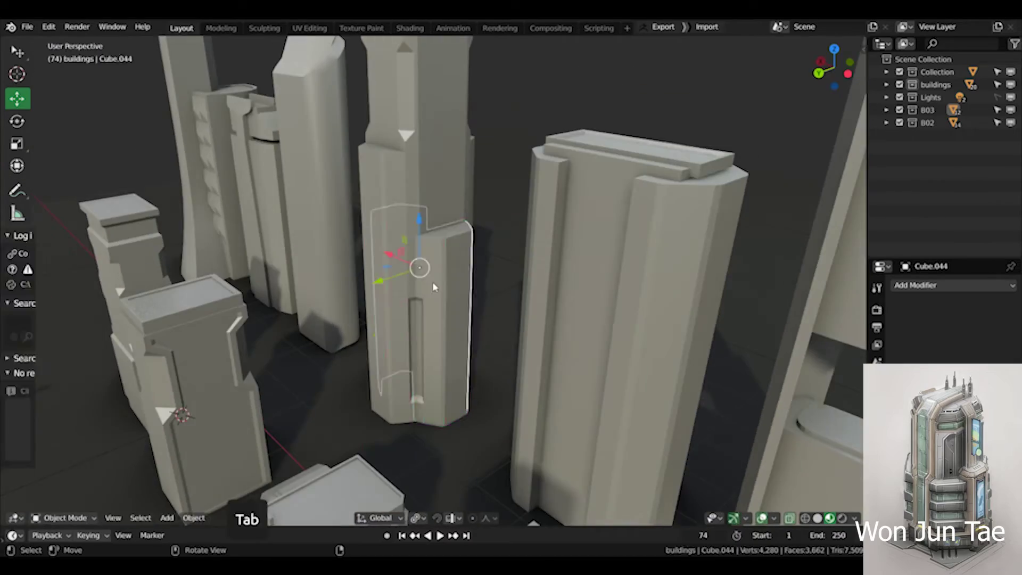
{"action": "middle_click_drag", "start_coordinate": [432, 283], "coordinate": [497, 286]}
{"action": "key", "text": "Tab"}
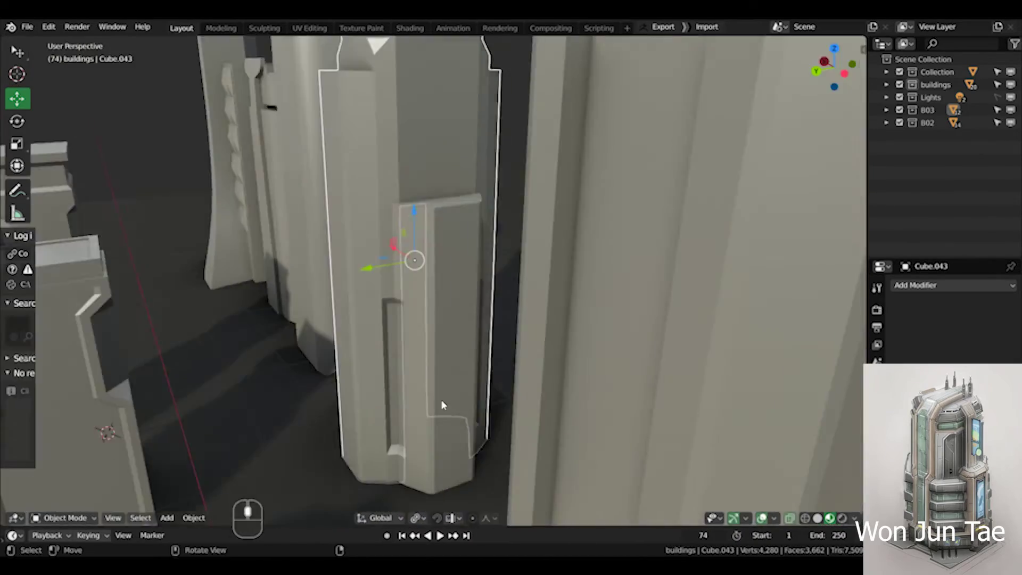
{"action": "scroll", "coordinate": [456, 292], "scroll_direction": "up", "scroll_amount": 3}
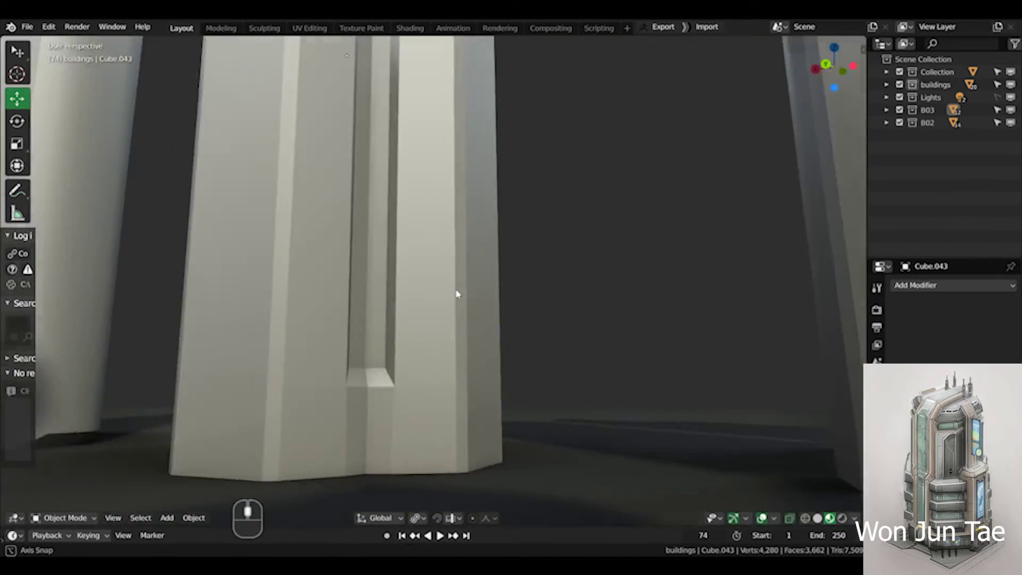
{"action": "middle_click_drag", "start_coordinate": [456, 293], "coordinate": [427, 368], "text": "shift"}
{"action": "scroll", "coordinate": [433, 342], "scroll_direction": "down", "scroll_amount": 8}
{"action": "key", "text": "ctrl+s"}
{"action": "key", "text": "ctrl+s"}
Review the finished tower among the surrounding buildings and save the file.
{"action": "scroll", "coordinate": [551, 337], "scroll_direction": "up", "scroll_amount": 4}
{"action": "left_click", "coordinate": [274, 376]}
{"action": "scroll", "coordinate": [274, 376], "scroll_direction": "up", "scroll_amount": 5}
{"action": "scroll", "coordinate": [427, 367], "scroll_direction": "down", "scroll_amount": 6}
{"action": "left_click", "coordinate": [490, 383]}
{"action": "middle_click_drag", "start_coordinate": [490, 383], "coordinate": [463, 334]}
{"action": "key", "text": "ctrl+s"}
{"action": "scroll", "coordinate": [470, 327], "scroll_direction": "up", "scroll_amount": 3}
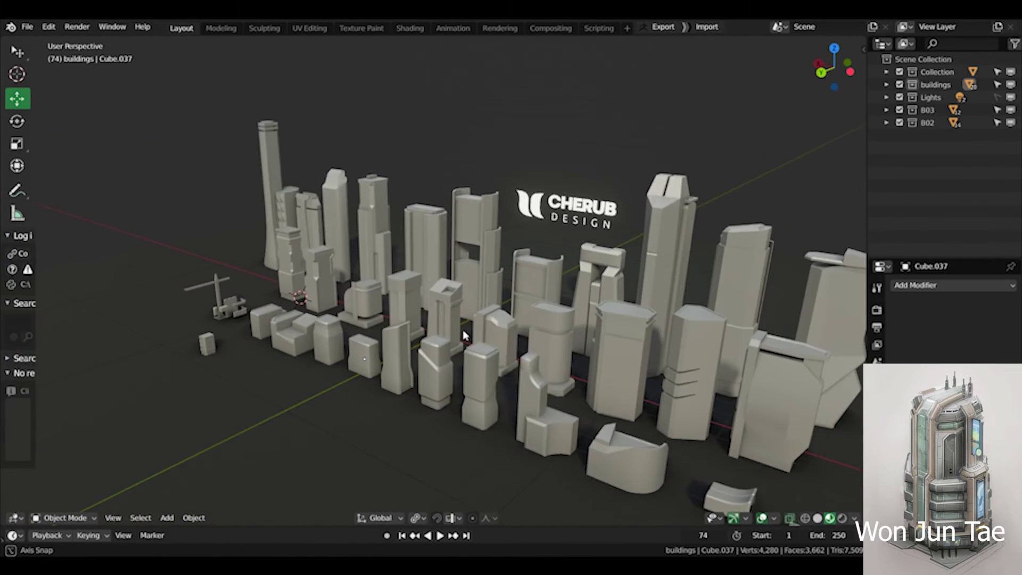
Inset and recess the roof faces on both ends of the lower crossing piece, and save the file.
{"action": "left_click", "coordinate": [453, 346]}
{"action": "key", "text": "KP_Decimal"}
{"action": "key", "text": "Tab"}
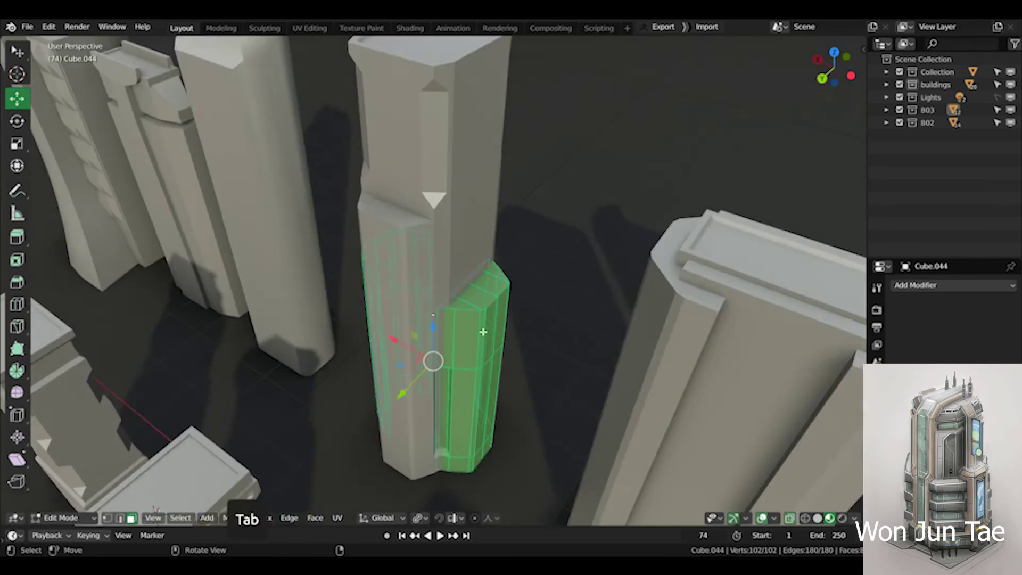
{"action": "left_click", "coordinate": [372, 292], "text": "ctrl"}
{"action": "middle_click_drag", "start_coordinate": [372, 292], "coordinate": [362, 320]}
{"action": "left_click", "coordinate": [601, 317]}
{"action": "key", "text": "s"}
{"action": "left_click", "coordinate": [628, 346]}
{"action": "key", "text": "Tab"}
{"action": "scroll", "coordinate": [465, 342], "scroll_direction": "down", "scroll_amount": 6}
{"action": "key", "text": "ctrl+s"}
Undo the last edits on the tower, refine the roof faces of the lower crossing piece and save the file.
{"action": "left_click", "coordinate": [362, 319]}
{"action": "key", "text": "Tab"}
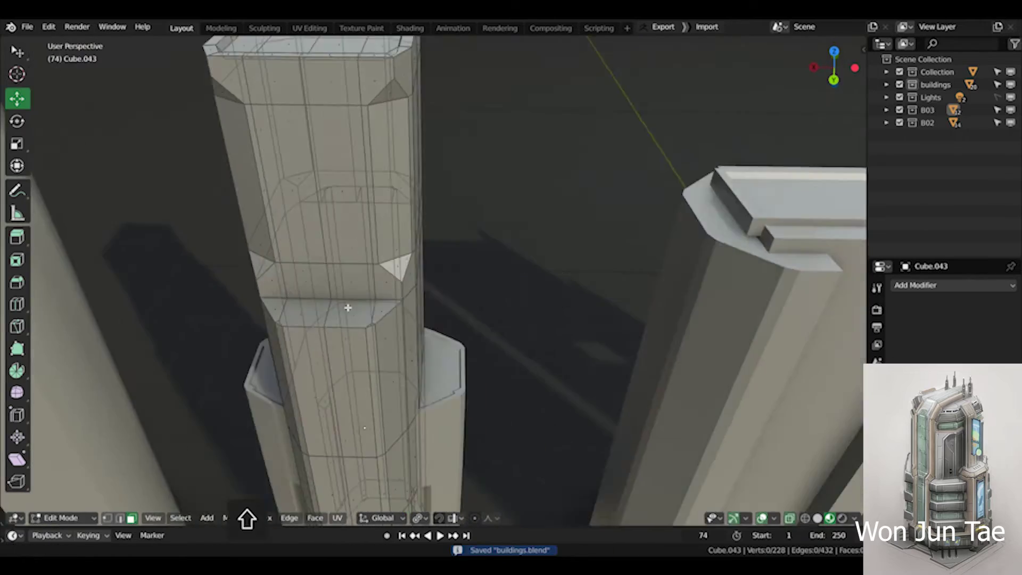
{"action": "key", "text": "Tab"}
{"action": "key", "text": "Tab"}
{"action": "key", "text": "ctrl+z"}
{"action": "mouse_move", "coordinate": [447, 282]}
{"action": "middle_mouse_down"}
{"action": "mouse_move", "coordinate": [490, 308]}
{"action": "mouse_move", "coordinate": [456, 321]}
{"action": "mouse_move", "coordinate": [406, 293]}
{"action": "mouse_move", "coordinate": [437, 297]}
{"action": "middle_mouse_up"}
{"action": "key", "text": "ctrl+z"}
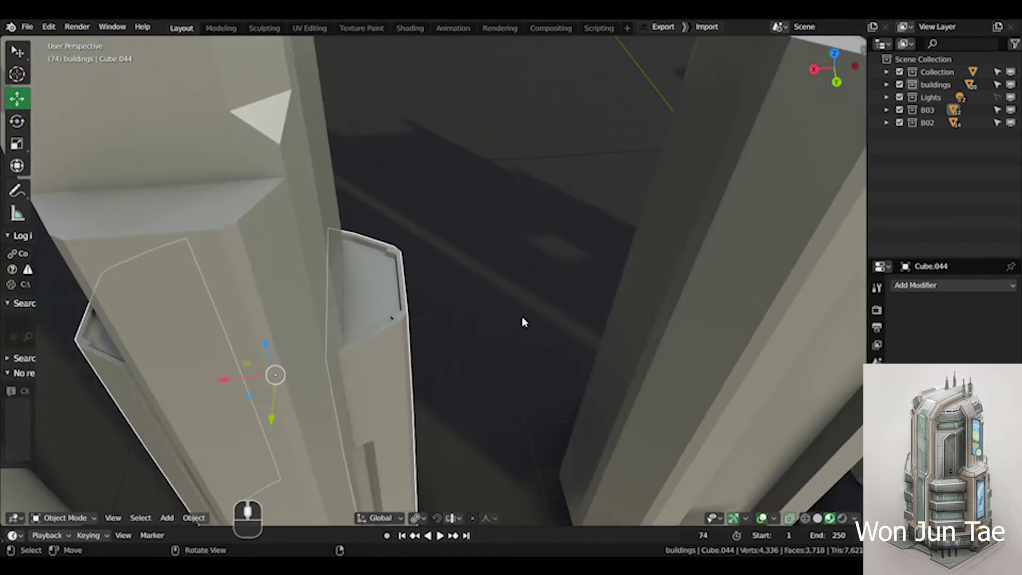
{"action": "key", "text": "Tab"}
{"action": "left_click", "coordinate": [410, 308], "text": "ctrl"}
{"action": "middle_click_drag", "start_coordinate": [411, 308], "coordinate": [615, 258]}
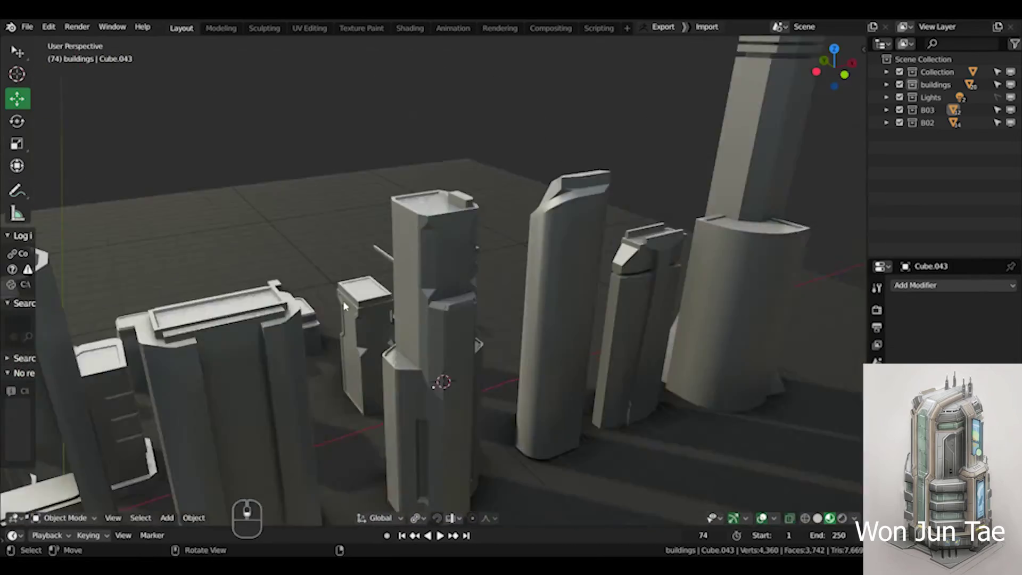
{"action": "key", "text": "ctrl+s"}
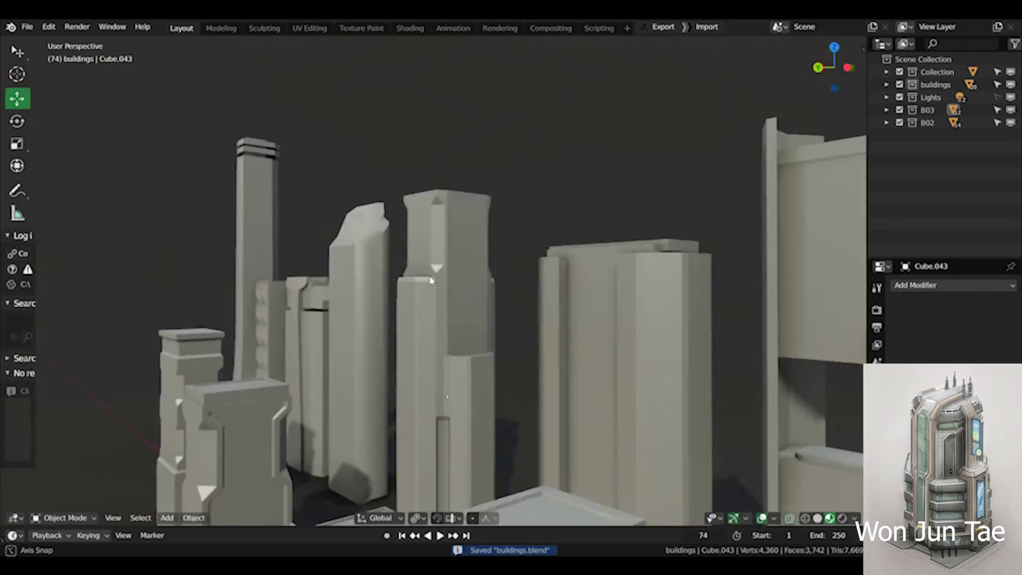
Examine the row of buildings, the crane and the small detail props beside it, and save the file.
{"action": "middle_click_drag", "start_coordinate": [431, 281], "coordinate": [625, 313]}
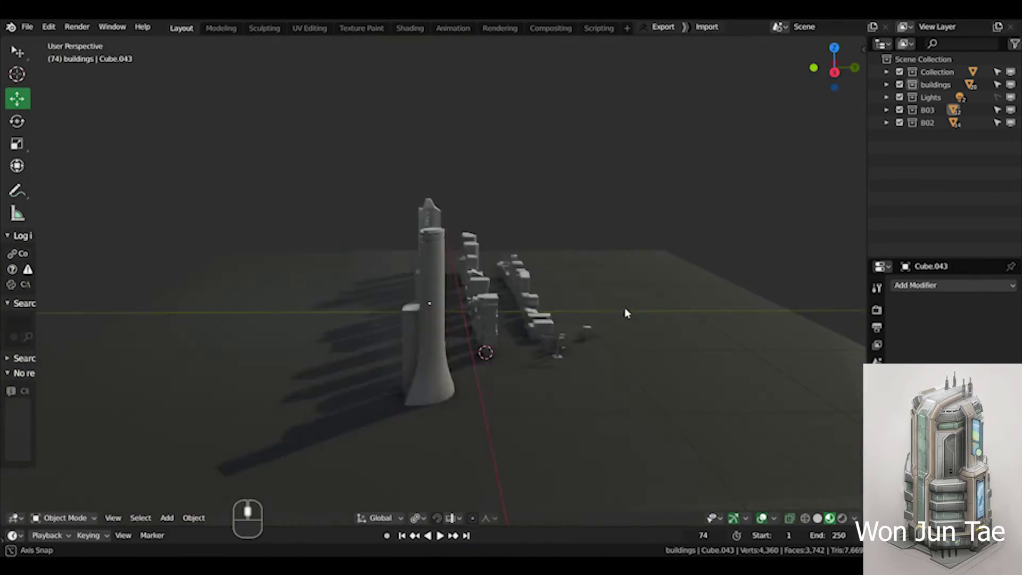
{"action": "key", "text": "ctrl+s"}
{"action": "middle_click_drag", "start_coordinate": [535, 326], "coordinate": [388, 324]}
{"action": "middle_click_drag", "start_coordinate": [389, 325], "coordinate": [397, 379], "text": "shift"}
{"action": "left_click", "coordinate": [500, 341]}
{"action": "key", "text": "a"}
{"action": "key", "text": "a"}
{"action": "left_click", "coordinate": [59, 300]}
{"action": "key", "text": "grave"}
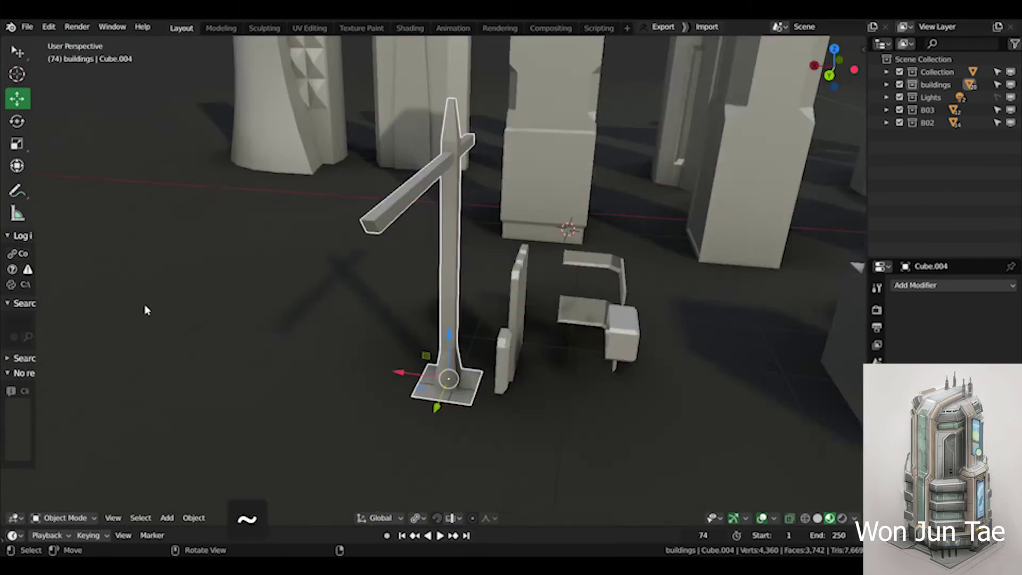
{"action": "scroll", "coordinate": [443, 320], "scroll_direction": "down", "scroll_amount": 4}
{"action": "middle_click_drag", "start_coordinate": [386, 314], "coordinate": [478, 285]}
{"action": "key", "text": "a"}
{"action": "scroll", "coordinate": [431, 305], "scroll_direction": "up", "scroll_amount": 4}
{"action": "scroll", "coordinate": [431, 304], "scroll_direction": "down", "scroll_amount": 2}
{"action": "key", "text": "ctrl+s"}
Add a cube beside the small props, flatten it along X and stretch it along Y into a thin rectangular panel.
{"action": "left_click", "coordinate": [367, 269]}
{"action": "key", "text": "KP_Decimal"}
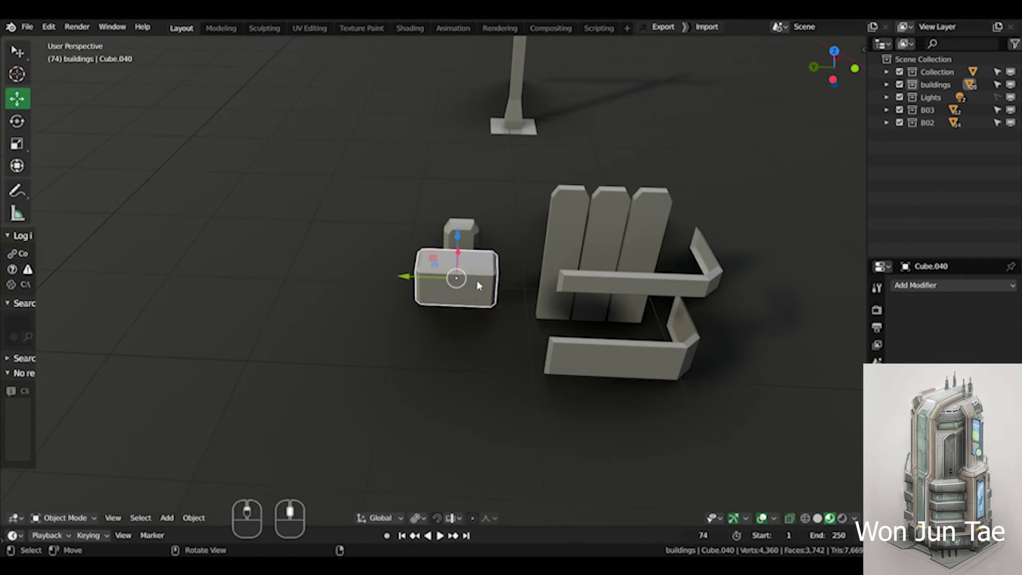
{"action": "left_click", "coordinate": [563, 288]}
{"action": "key", "text": "Tab"}
{"action": "middle_click_drag", "start_coordinate": [563, 288], "coordinate": [413, 303]}
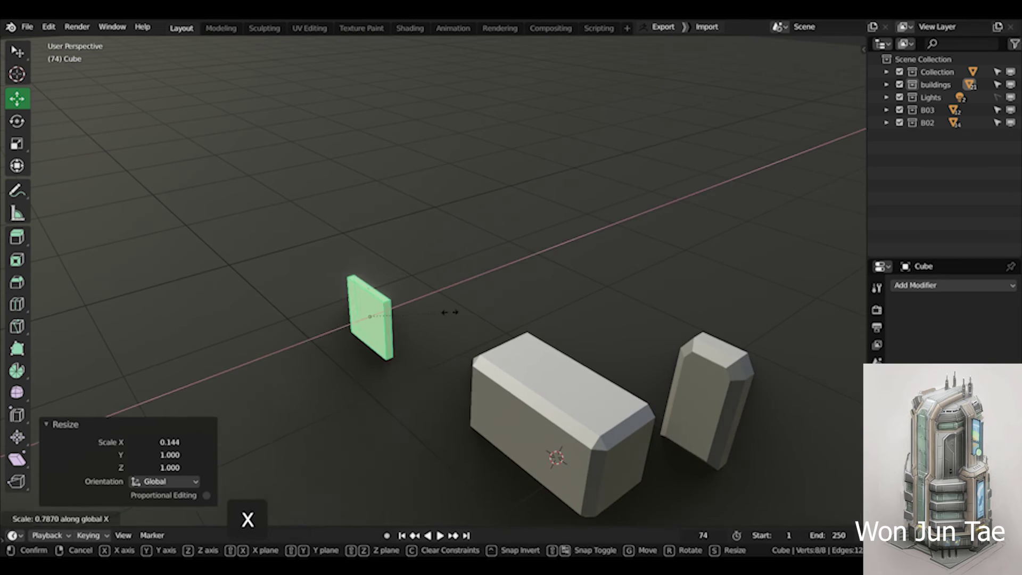
{"action": "key", "text": "s"}
{"action": "key", "text": "x"}
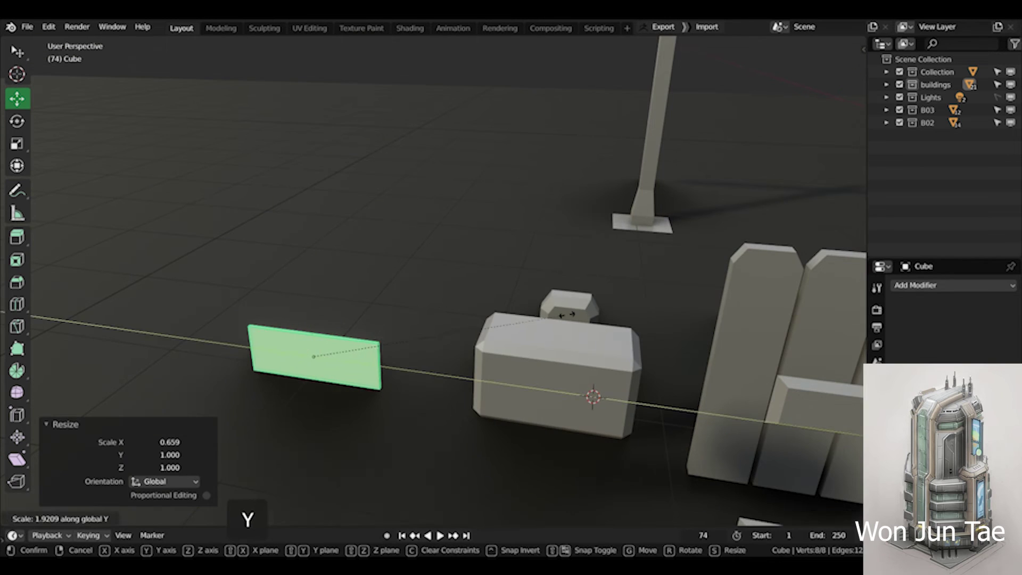
{"action": "left_click", "coordinate": [567, 314]}
{"action": "middle_click_drag", "start_coordinate": [567, 315], "coordinate": [493, 255]}
{"action": "key", "text": "Tab"}
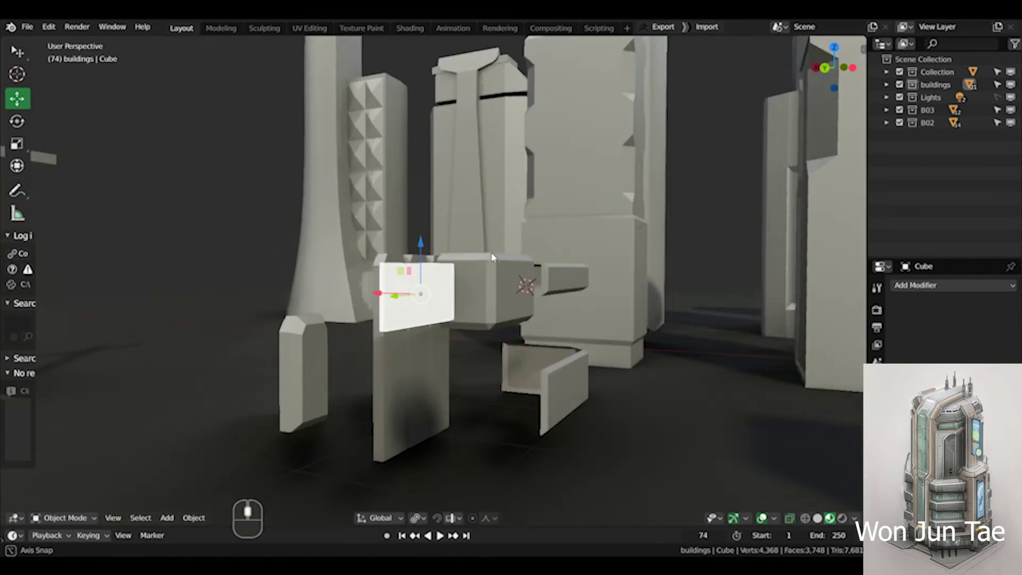
Bevel the four corner edges of the thin panel with a single segment.
{"action": "key", "text": "KP_Decimal"}
{"action": "key", "text": "Tab"}
{"action": "left_click", "coordinate": [490, 278]}
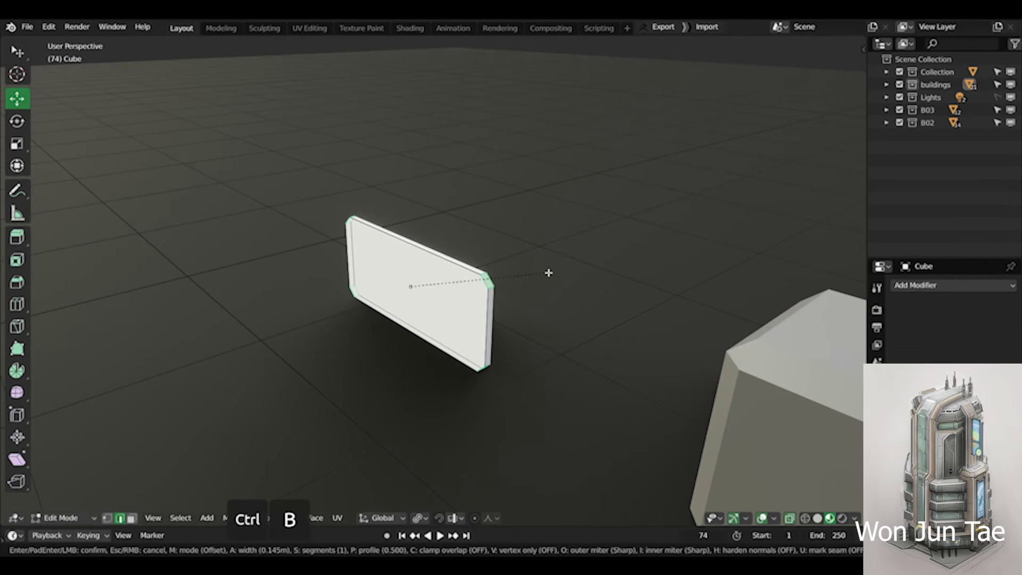
{"action": "left_click", "coordinate": [543, 271]}
{"action": "key", "text": "Tab"}
{"action": "middle_click_drag", "start_coordinate": [543, 271], "coordinate": [611, 317]}
Scale the bevelled panel and place a duplicate of it alongside.
{"action": "left_click", "coordinate": [461, 266]}
{"action": "left_click", "coordinate": [411, 287]}
{"action": "scroll", "coordinate": [411, 288], "scroll_direction": "down", "scroll_amount": 6}
{"action": "scroll", "coordinate": [447, 318], "scroll_direction": "down", "scroll_amount": 3}
{"action": "key", "text": "s"}
{"action": "left_click", "coordinate": [479, 309]}
{"action": "key", "text": "shift+d"}
{"action": "left_click", "coordinate": [477, 301]}
{"action": "left_click_drag", "start_coordinate": [365, 317], "coordinate": [259, 319]}
{"action": "middle_click_drag", "start_coordinate": [259, 318], "coordinate": [485, 293]}
Raise the upper edges of the duplicate panel about 0.37 m along Z to make it a tall panel.
{"action": "key", "text": "Tab"}
{"action": "key", "text": "ctrl+Tab"}
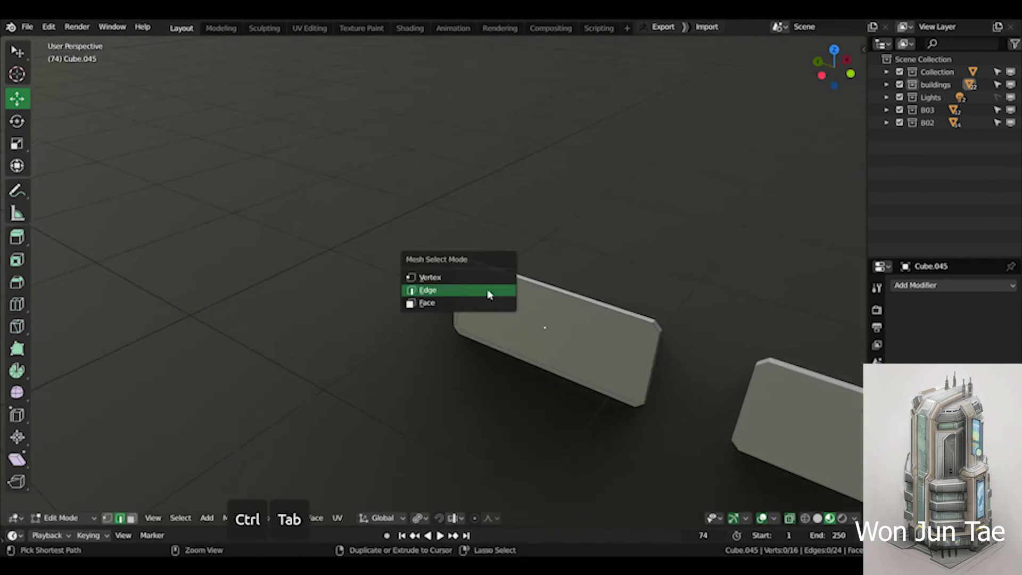
{"action": "left_click", "coordinate": [486, 292]}
{"action": "left_click", "coordinate": [532, 282]}
{"action": "key", "text": "g"}
{"action": "key", "text": "z"}
{"action": "left_click", "coordinate": [507, 194]}
{"action": "middle_click_drag", "start_coordinate": [506, 194], "coordinate": [554, 253], "text": "shift"}
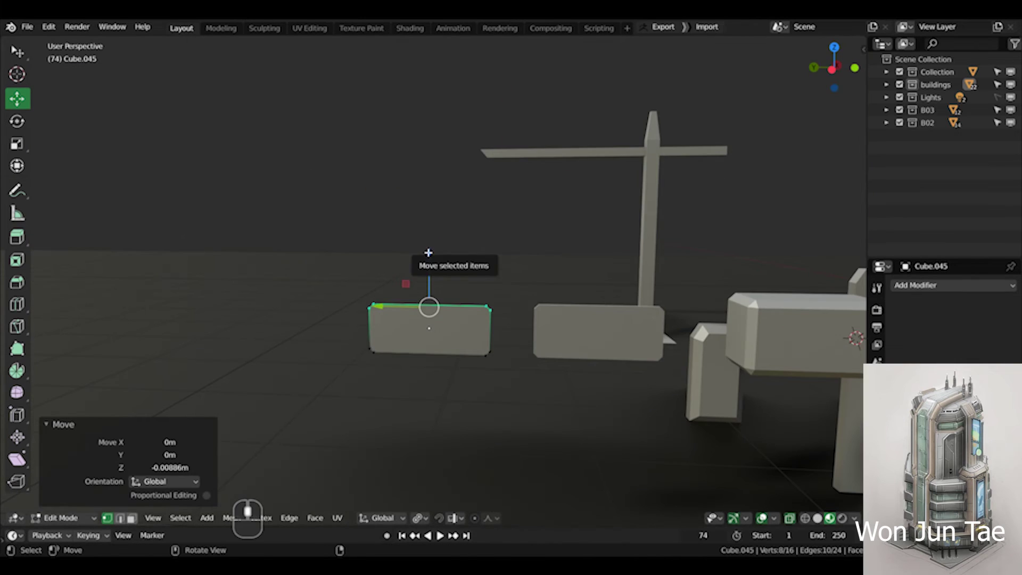
{"action": "middle_click_drag", "start_coordinate": [428, 254], "coordinate": [422, 283]}
{"action": "scroll", "coordinate": [422, 282], "scroll_direction": "down", "scroll_amount": 5}
{"action": "scroll", "coordinate": [441, 257], "scroll_direction": "up", "scroll_amount": 5}
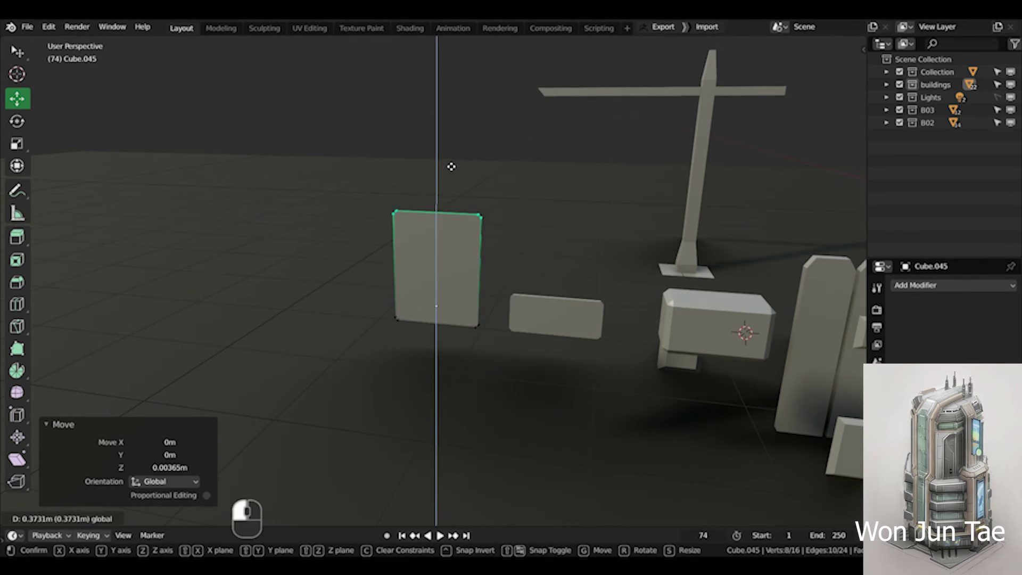
{"action": "key", "text": "Tab"}
Try stacking a duplicate of the short panel directly above it.
{"action": "scroll", "coordinate": [451, 166], "scroll_direction": "down", "scroll_amount": 8}
{"action": "middle_click_drag", "start_coordinate": [564, 404], "coordinate": [433, 413]}
{"action": "scroll", "coordinate": [434, 413], "scroll_direction": "up", "scroll_amount": 8}
{"action": "left_click", "coordinate": [433, 369]}
{"action": "key", "text": "shift+d"}
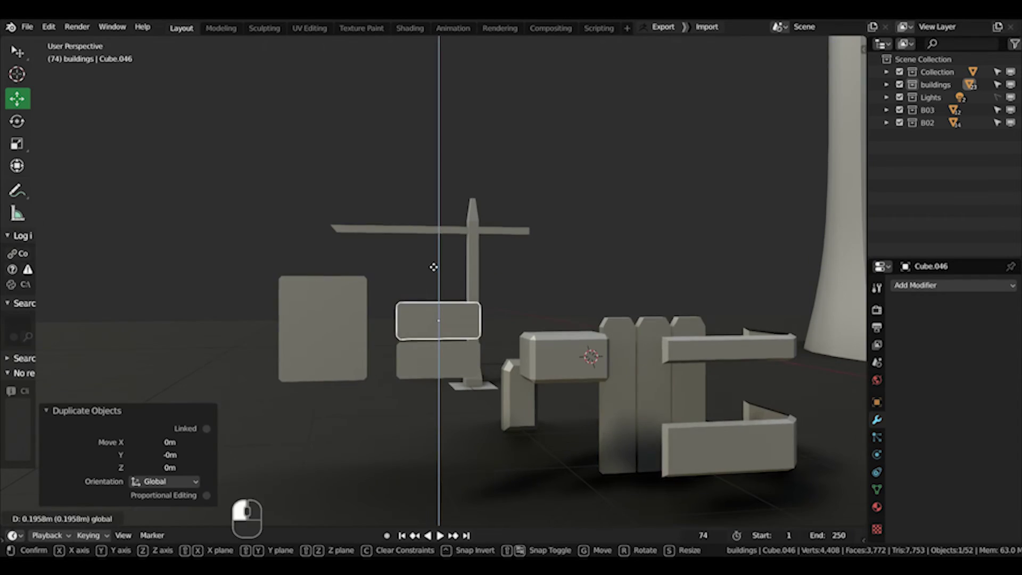
{"action": "key", "text": "ctrl+z"}
{"action": "key", "text": "Tab"}
{"action": "key", "text": "Tab"}
{"action": "scroll", "coordinate": [392, 313], "scroll_direction": "down", "scroll_amount": 6}
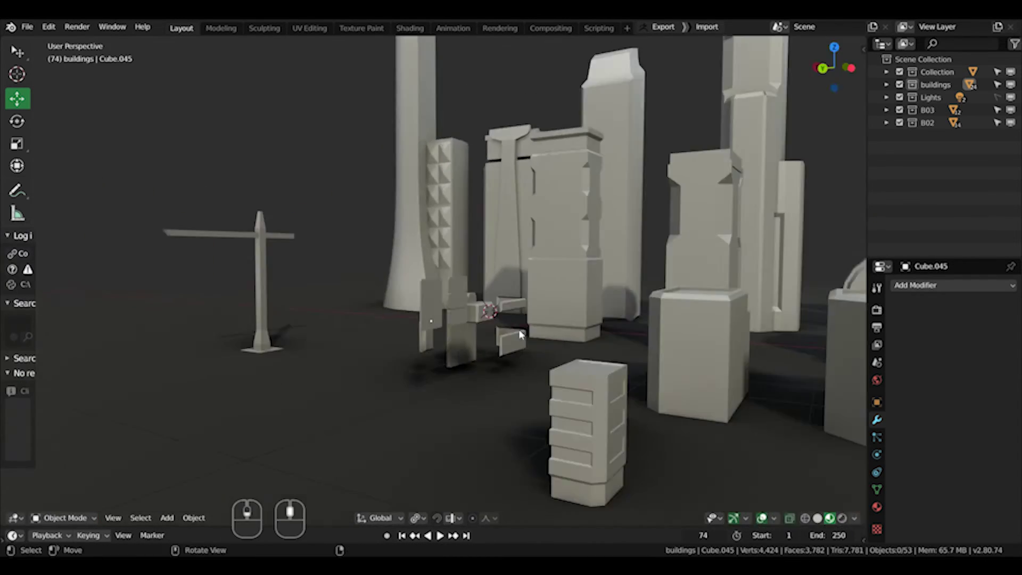
{"action": "scroll", "coordinate": [392, 313], "scroll_direction": "up", "scroll_amount": 6}
{"action": "middle_click_drag", "start_coordinate": [392, 313], "coordinate": [480, 302]}
{"action": "key", "text": "ctrl+z"}
{"action": "scroll", "coordinate": [388, 337], "scroll_direction": "down", "scroll_amount": 6}
{"action": "scroll", "coordinate": [402, 327], "scroll_direction": "up", "scroll_amount": 6}
Duplicate the short bevelled panel beside the props and scale the copy along X into a thick block.
{"action": "left_click", "coordinate": [513, 308]}
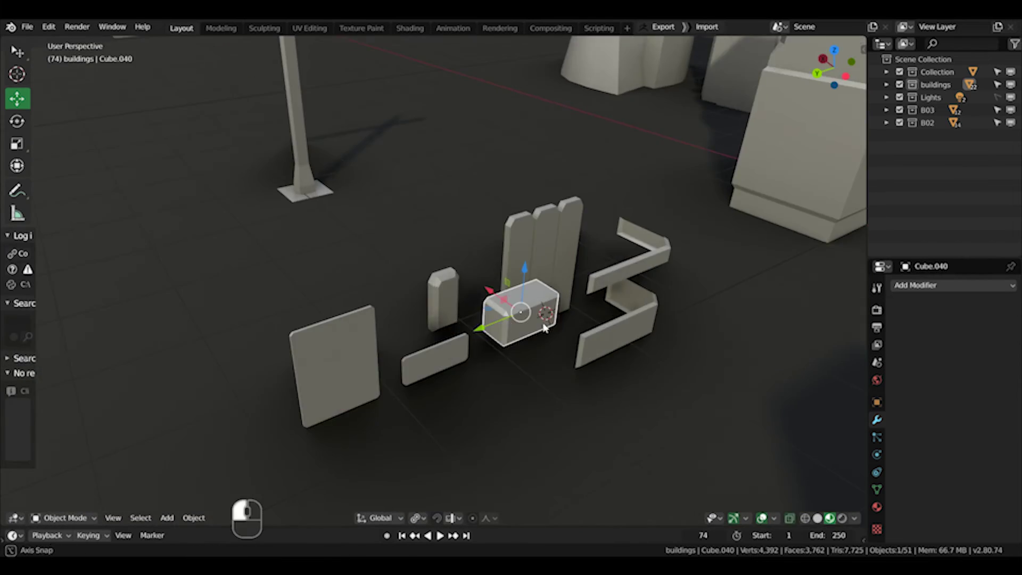
{"action": "scroll", "coordinate": [496, 315], "scroll_direction": "up", "scroll_amount": 3}
{"action": "key", "text": "Tab"}
{"action": "key", "text": "a"}
{"action": "key", "text": "s"}
{"action": "key", "text": "x"}
{"action": "left_click", "coordinate": [497, 320]}
Shorten the thick block by moving its end faces 0.14 m along Y.
{"action": "key", "text": "alt+a"}
{"action": "middle_click_drag", "start_coordinate": [496, 319], "coordinate": [466, 348]}
{"action": "left_click", "coordinate": [466, 349], "text": "ctrl"}
{"action": "left_click_drag", "start_coordinate": [441, 349], "coordinate": [423, 345]}
{"action": "middle_click_drag", "start_coordinate": [497, 324], "coordinate": [546, 332]}
Rotate the small block's whole mesh and place a duplicate about 0.15 m away along Y.
{"action": "key", "text": "a"}
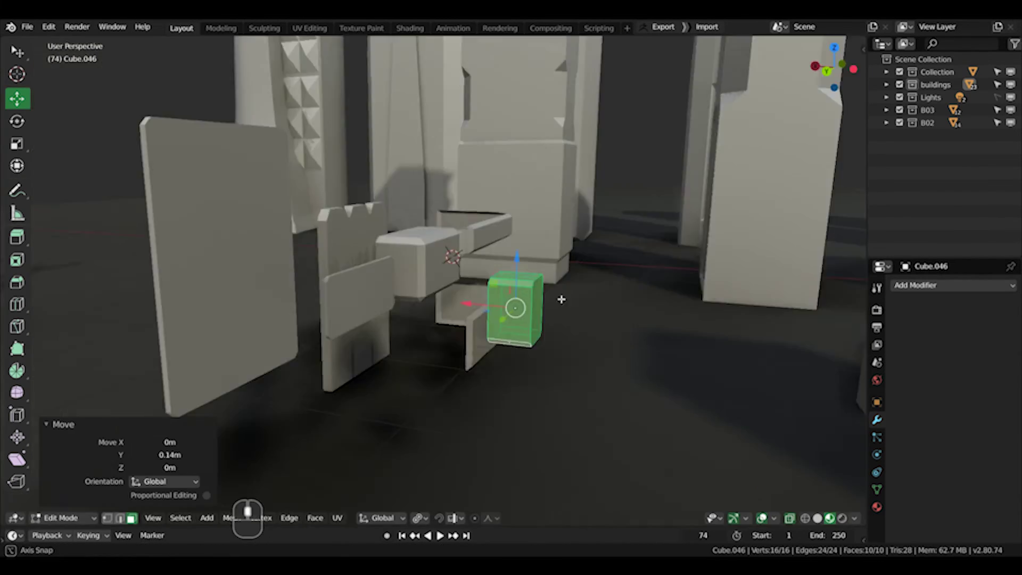
{"action": "key", "text": "r"}
{"action": "scroll", "coordinate": [501, 327], "scroll_direction": "down", "scroll_amount": 5}
{"action": "scroll", "coordinate": [421, 330], "scroll_direction": "up", "scroll_amount": 5}
{"action": "middle_click_drag", "start_coordinate": [418, 336], "coordinate": [426, 319]}
{"action": "key", "text": "shift+d"}
{"action": "right_click", "coordinate": [420, 326]}
{"action": "key", "text": "g"}
{"action": "middle_click_drag", "start_coordinate": [426, 319], "coordinate": [237, 307]}
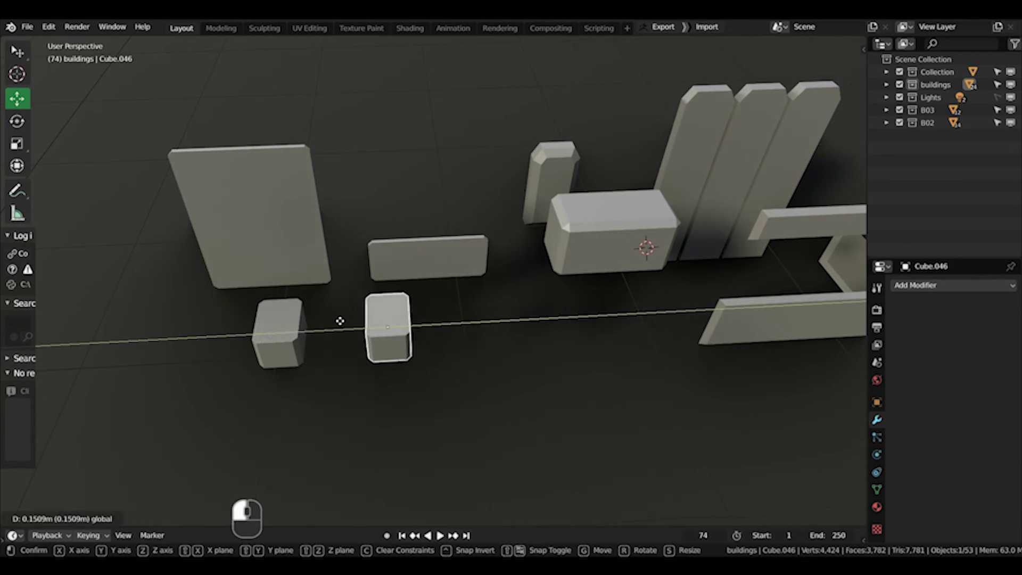
{"action": "left_click", "coordinate": [339, 321]}
Stretch one small block into a long slab by moving its end faces about 0.25 m along Y, and save the file.
{"action": "middle_click_drag", "start_coordinate": [340, 321], "coordinate": [388, 365]}
{"action": "key", "text": "Tab"}
{"action": "key", "text": "a"}
{"action": "left_click", "coordinate": [425, 357], "text": "ctrl"}
{"action": "key", "text": "g"}
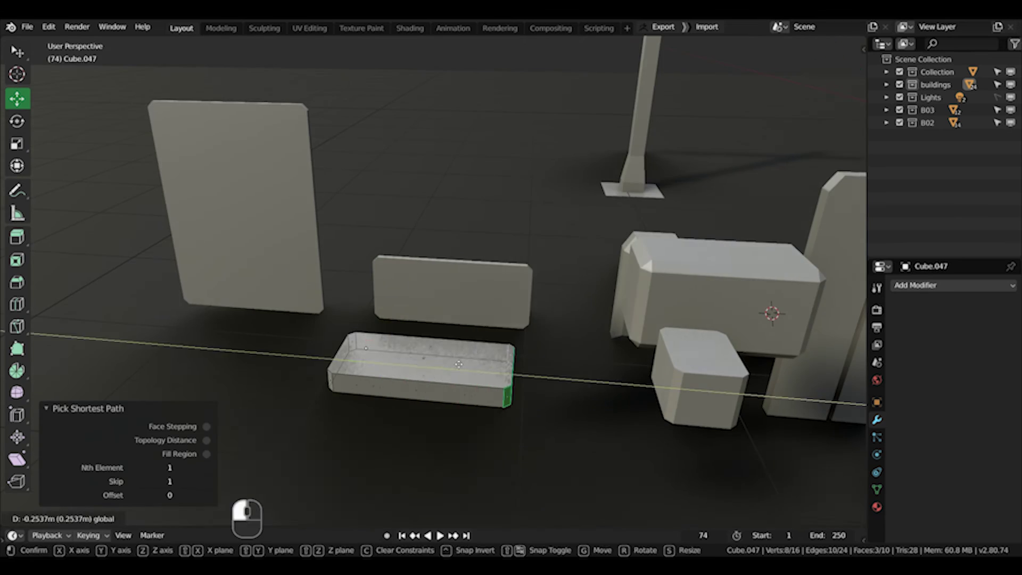
{"action": "left_click", "coordinate": [458, 364]}
{"action": "key", "text": "Tab"}
{"action": "scroll", "coordinate": [524, 359], "scroll_direction": "down", "scroll_amount": 5}
{"action": "scroll", "coordinate": [515, 388], "scroll_direction": "up", "scroll_amount": 6}
{"action": "middle_click_drag", "start_coordinate": [515, 388], "coordinate": [515, 318], "text": "shift"}
{"action": "key", "text": "ctrl+s"}
Add an eight-sided cylinder on the long slab with a radius of 0.05 m and a depth of 0.11 m.
{"action": "key", "text": "shift+a"}
{"action": "mouse_move", "coordinate": [515, 318]}
{"action": "left_click", "coordinate": [578, 154]}
{"action": "left_click", "coordinate": [169, 349]}
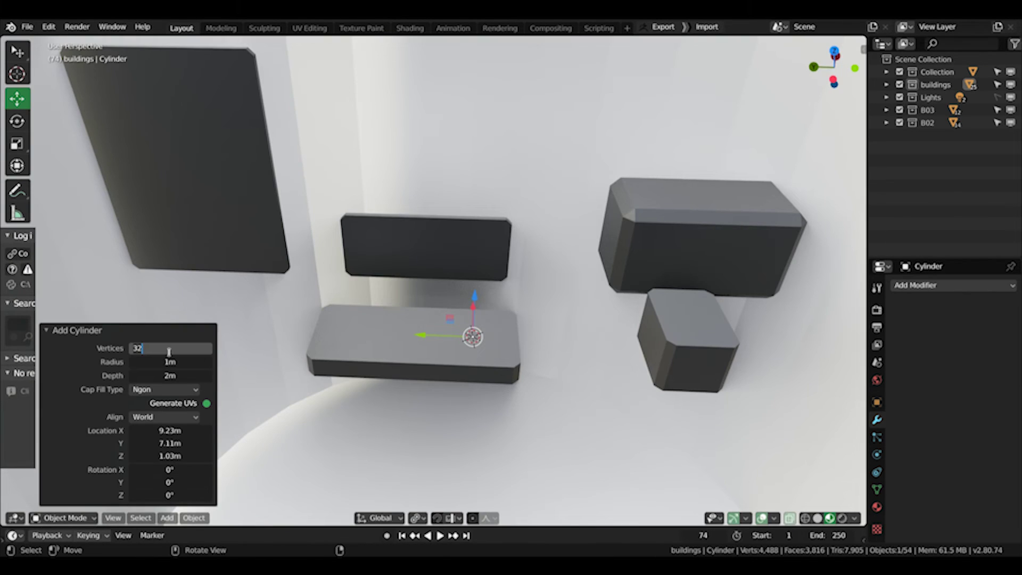
{"action": "left_click", "coordinate": [175, 362]}
{"action": "type", "text": "0.03"}
{"action": "key", "text": "Return"}
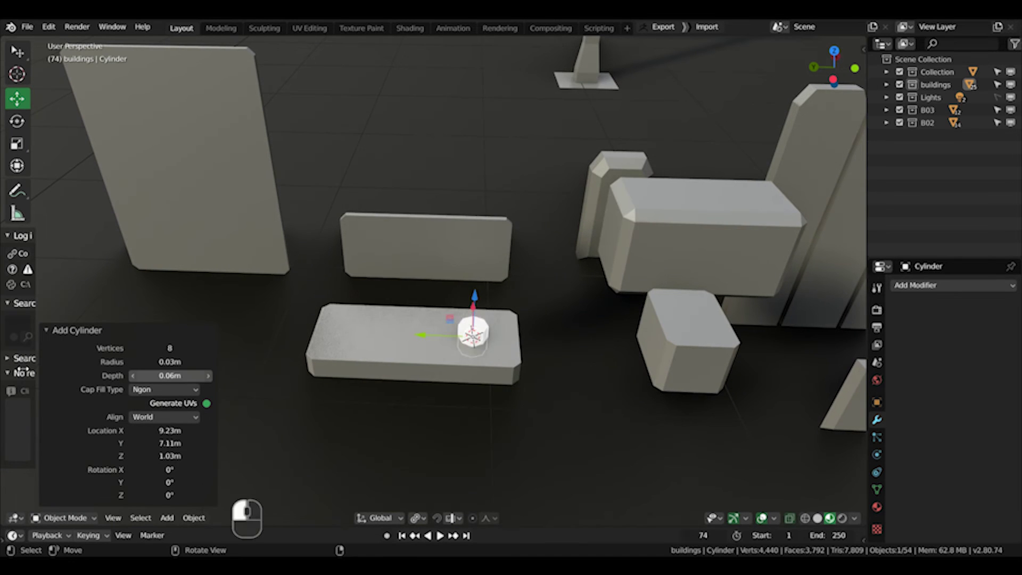
{"action": "middle_click_drag", "start_coordinate": [463, 420], "coordinate": [428, 374]}
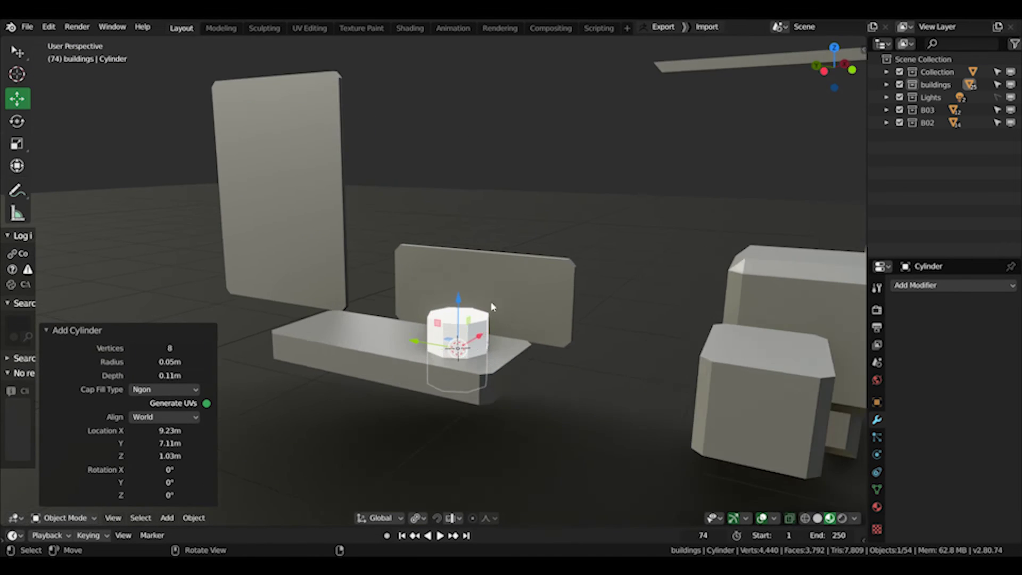
Raise the cylinder's mesh along Z so it stands on the long slab, and delete one of its end faces.
{"action": "key", "text": "Tab"}
{"action": "left_click_drag", "start_coordinate": [459, 294], "coordinate": [459, 243]}
{"action": "key", "text": "a"}
{"action": "middle_click_drag", "start_coordinate": [452, 314], "coordinate": [446, 346]}
{"action": "left_click", "coordinate": [440, 273]}
{"action": "key", "text": "x"}
{"action": "middle_click_drag", "start_coordinate": [428, 306], "coordinate": [437, 342]}
Duplicate the cylinder and place the copy beside the original on the long slab.
{"action": "key", "text": "Tab"}
{"action": "key", "text": "shift+d"}
{"action": "right_click", "coordinate": [361, 334]}
{"action": "middle_click_drag", "start_coordinate": [361, 334], "coordinate": [443, 337]}
{"action": "left_click", "coordinate": [429, 278]}
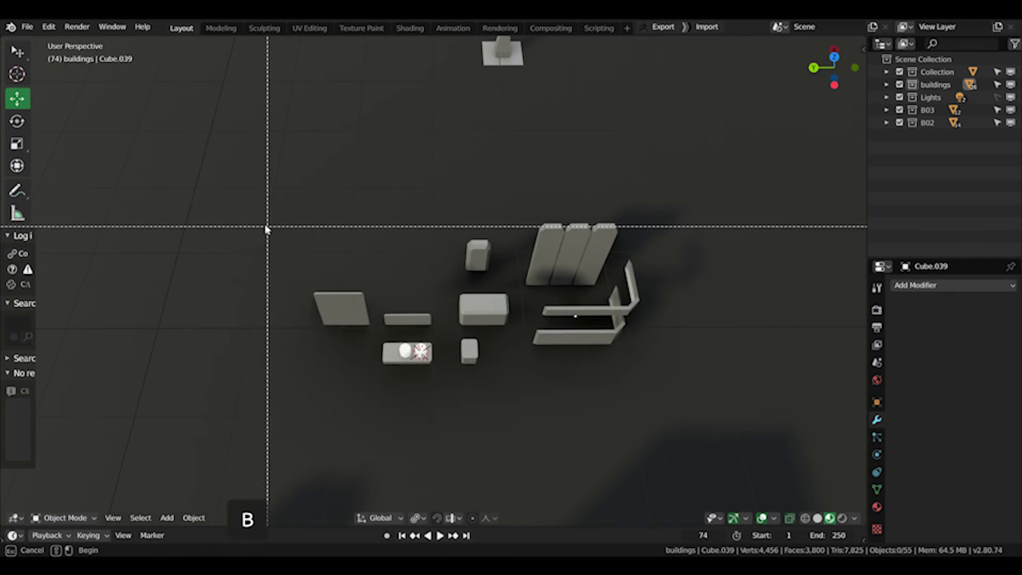
Box-select the whole kit of small props, and shift an individual piece slightly.
{"action": "left_click_drag", "start_coordinate": [266, 228], "coordinate": [647, 373]}
{"action": "middle_click_drag", "start_coordinate": [646, 373], "coordinate": [511, 298]}
{"action": "left_click", "coordinate": [510, 349]}
{"action": "left_click", "coordinate": [510, 282]}
{"action": "left_click", "coordinate": [529, 303]}
{"action": "left_click_drag", "start_coordinate": [505, 317], "coordinate": [525, 327]}
Nudge one cylinder slightly on the slab and bring up Make Links for the selected pieces.
{"action": "left_click", "coordinate": [437, 277]}
{"action": "left_click_drag", "start_coordinate": [449, 300], "coordinate": [437, 298]}
{"action": "left_click", "coordinate": [463, 271], "text": "shift"}
{"action": "middle_click_drag", "start_coordinate": [436, 298], "coordinate": [492, 286]}
{"action": "left_click", "coordinate": [506, 299], "text": "shift"}
{"action": "key", "text": "ctrl+l"}
Open both cylinders together for mesh editing and lower the selected geometry slightly along Z.
{"action": "left_click", "coordinate": [442, 266]}
{"action": "left_click", "coordinate": [500, 271], "text": "shift"}
{"action": "key", "text": "Tab"}
{"action": "left_click_drag", "start_coordinate": [462, 216], "coordinate": [462, 222]}
{"action": "middle_click_drag", "start_coordinate": [462, 223], "coordinate": [516, 324]}
Add a single edge loop around each of the two cylinders, scale the loops, and save the file.
{"action": "key", "text": "alt+a"}
{"action": "key", "text": "ctrl+r"}
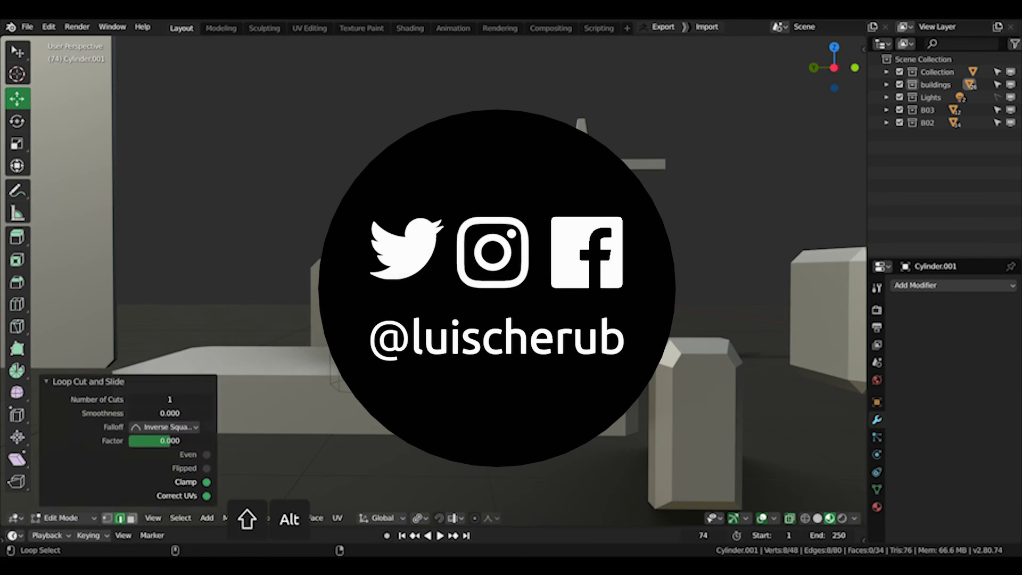
{"action": "key", "text": "s"}
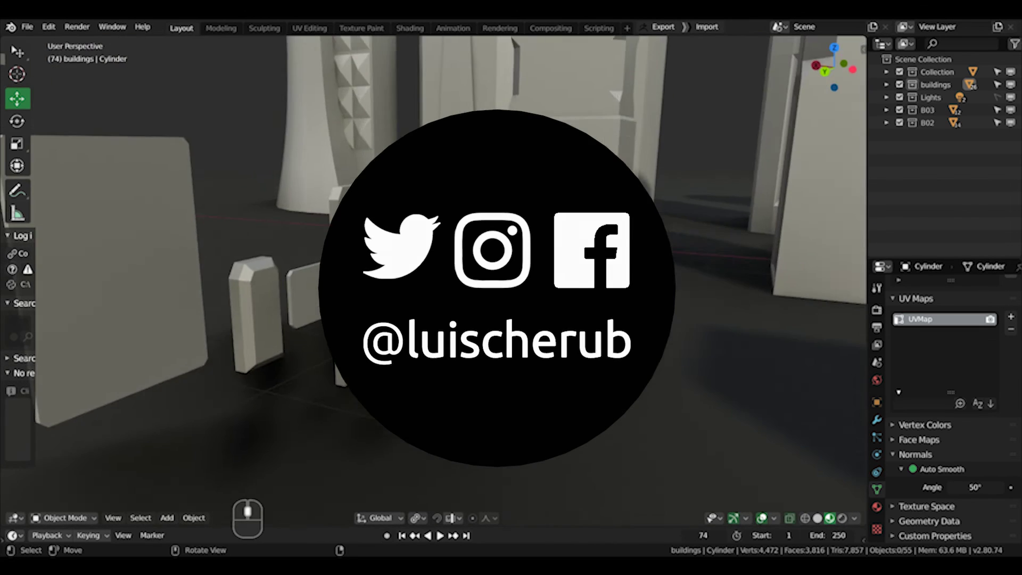
{"action": "key", "text": "ctrl+s"}
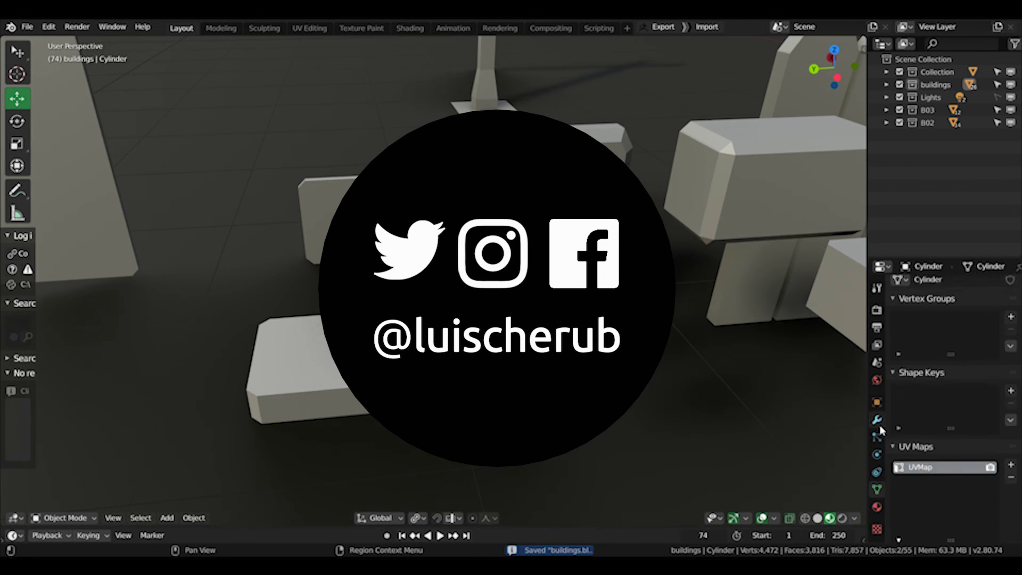